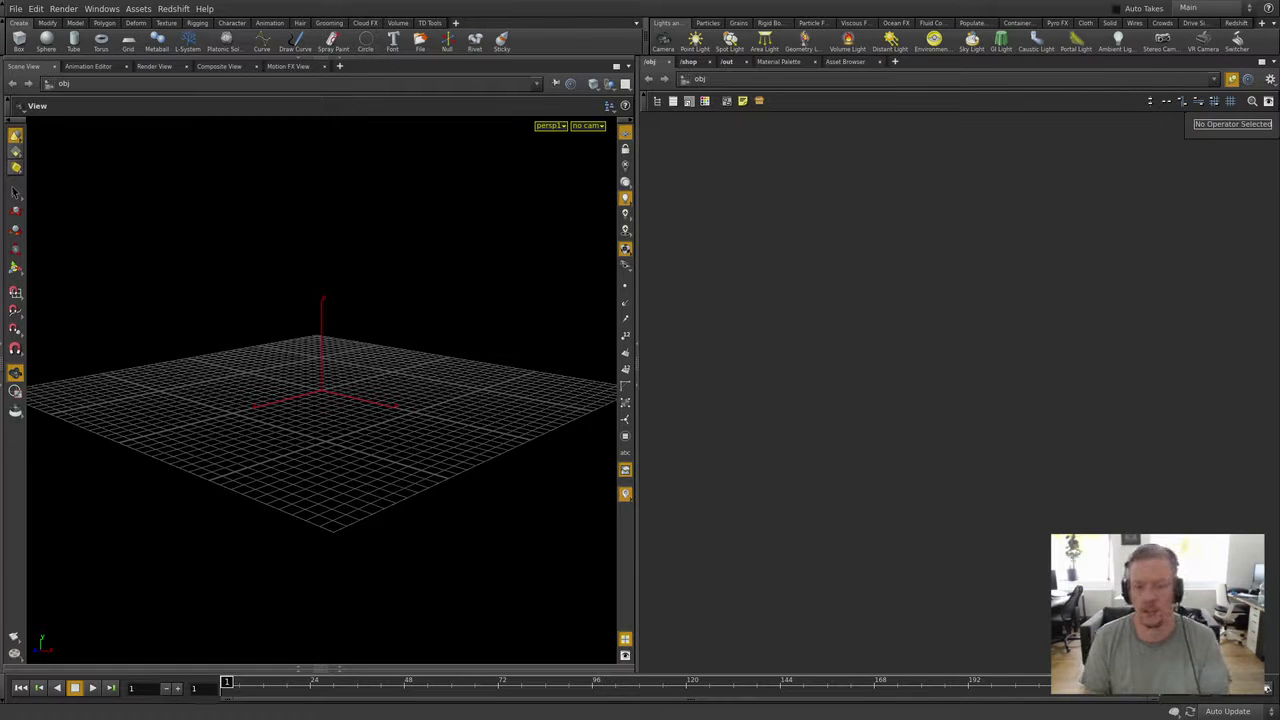
Step: Create a Geometry object, go inside it and delete its default File node
key(Tab)
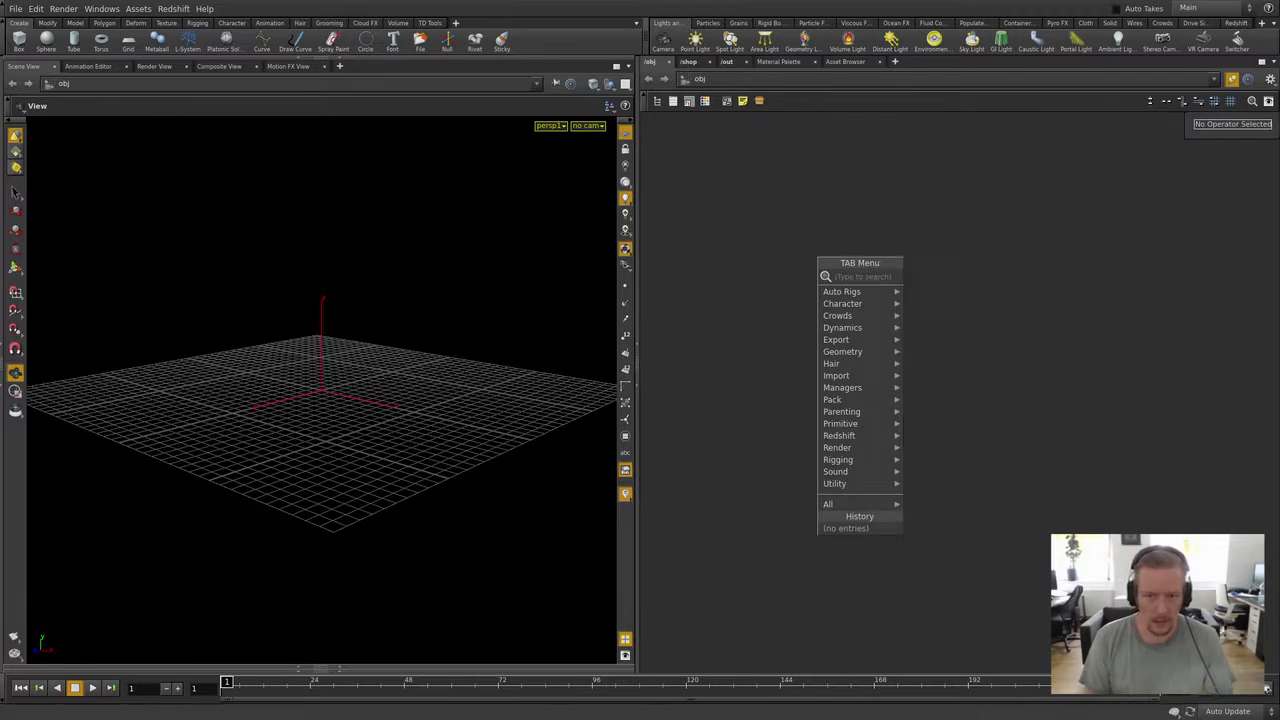
text(geo)
key(Return)
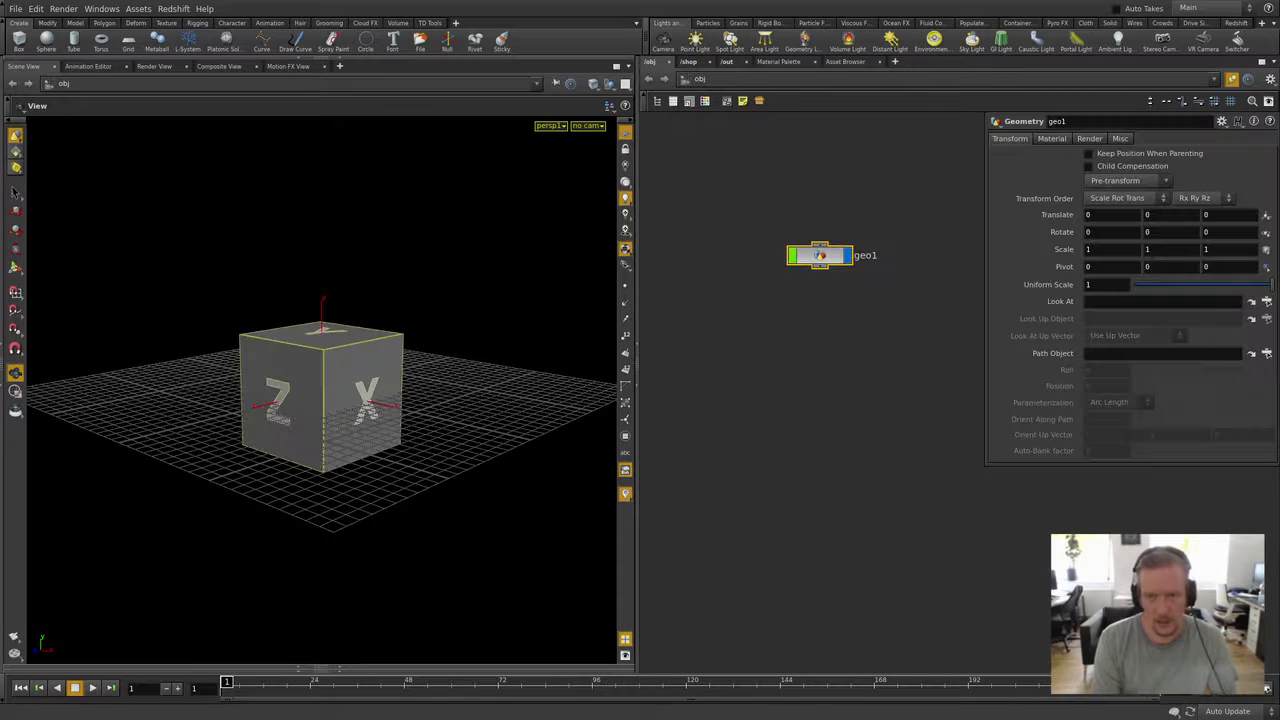
double_click(820, 255)
middle_drag(960, 391, 759, 263)
drag(719, 226, 818, 333)
key(Delete)
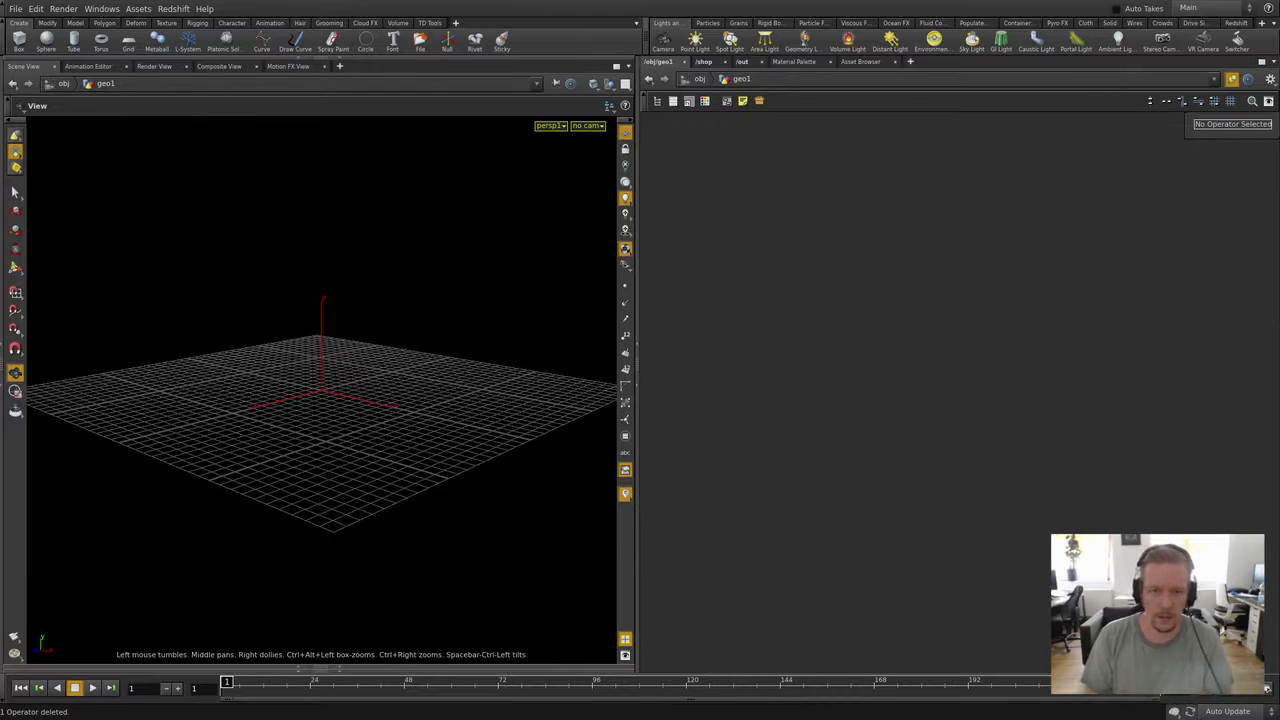
Step: Add a Torus node to the empty geometry network
key(Tab)
text(torus)
key(Return)
drag(773, 209, 815, 207)
drag(321, 390, 321, 470)
Step: Add an IsoOffset node fed by the torus and display its fog volume
key(Tab)
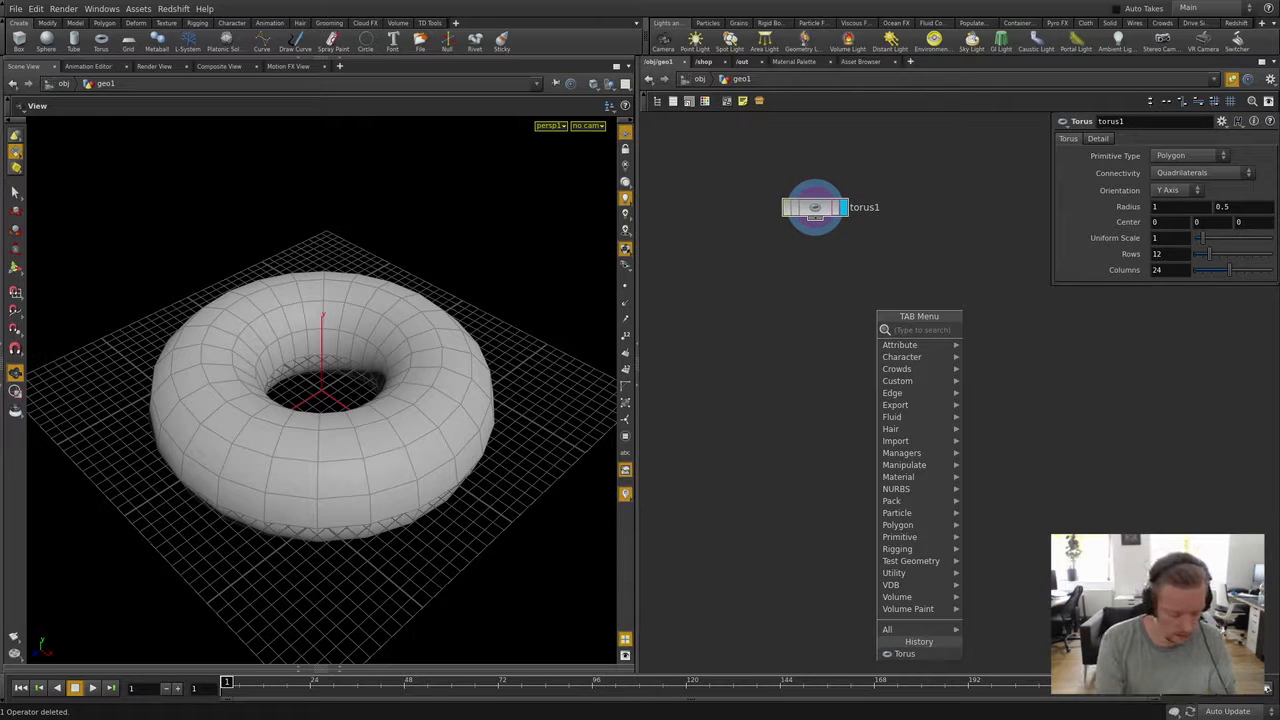
text(iso of)
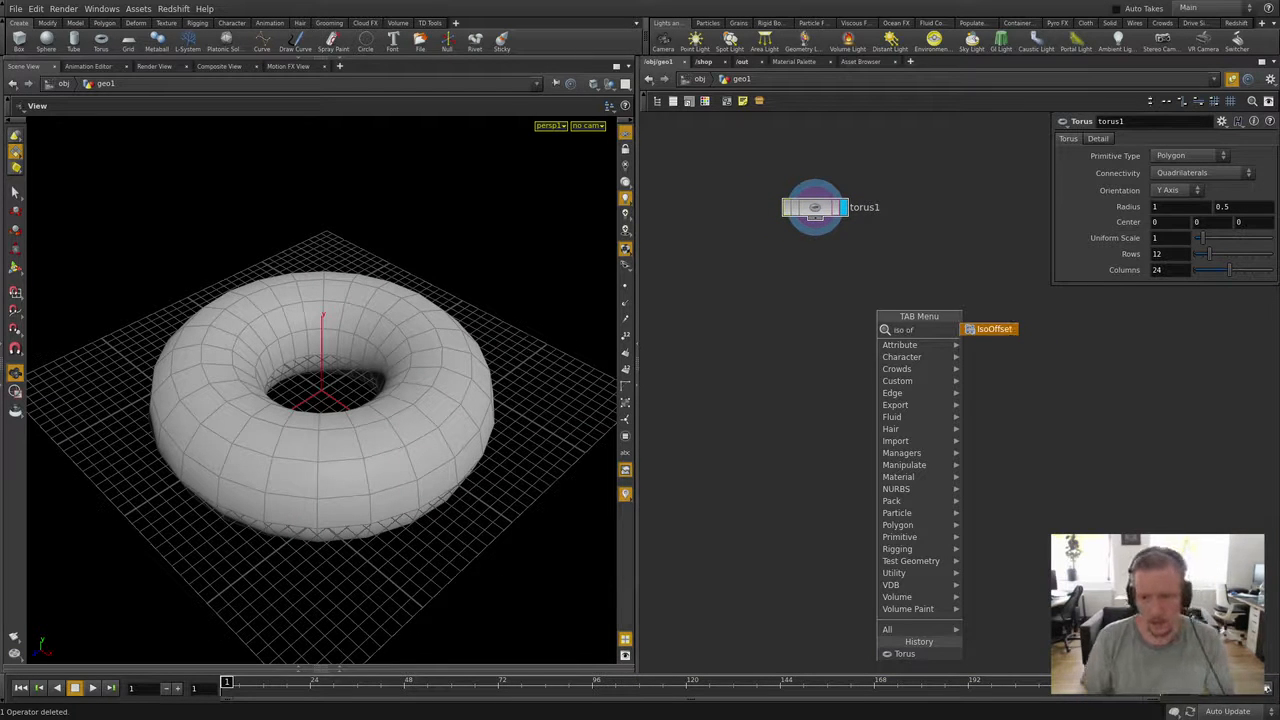
key(Return)
click(878, 274)
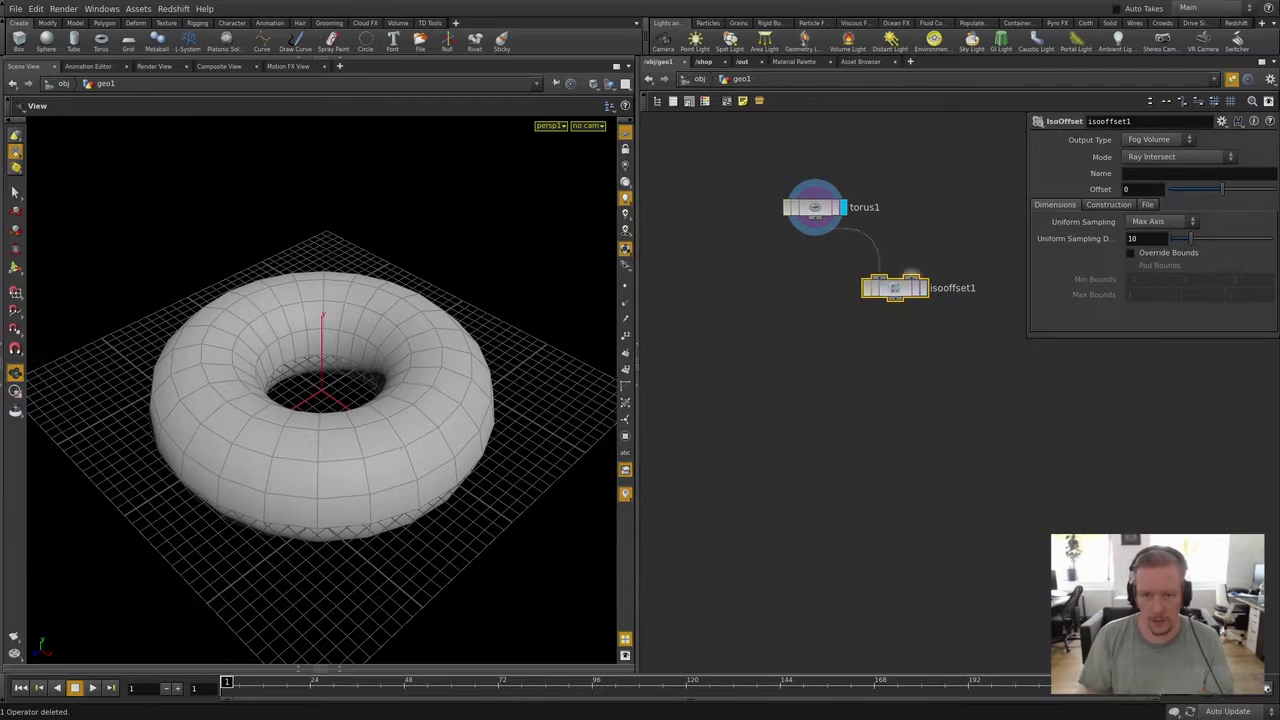
click(924, 288)
Step: Add a Scatter node beneath the IsoOffset, feed it the fog volume and display its points
key(Tab)
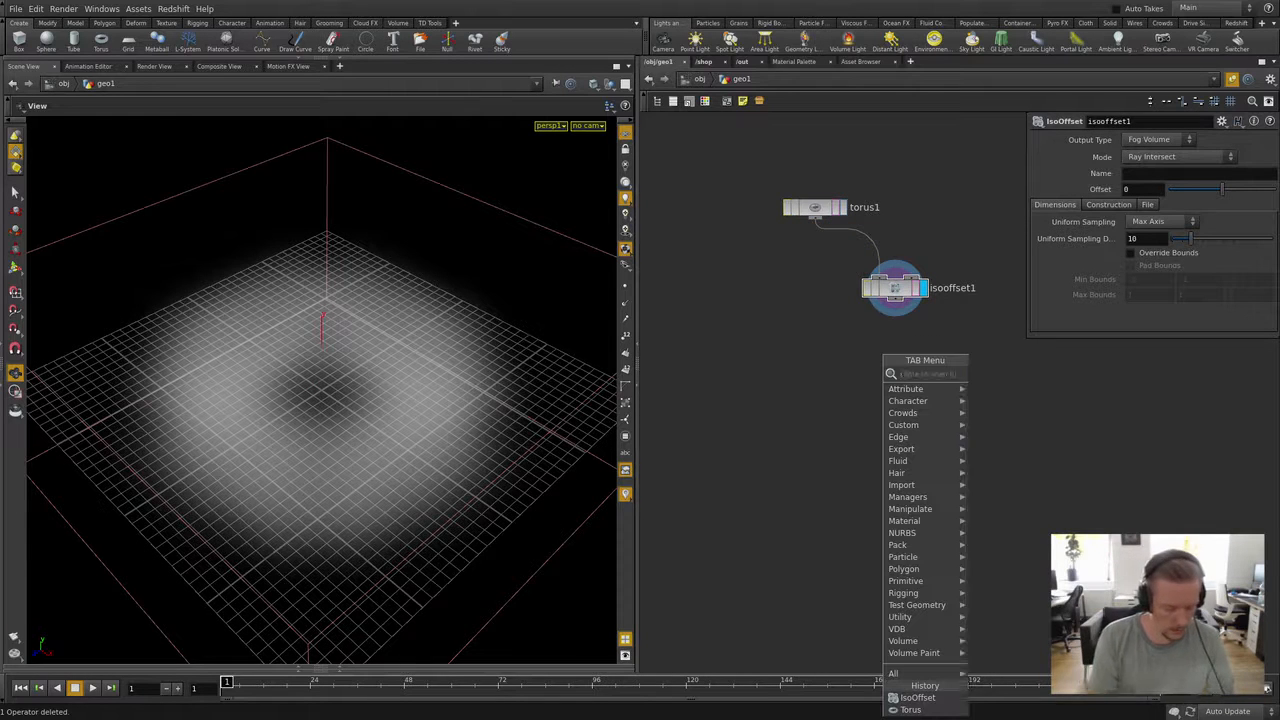
text(scatter)
key(Return)
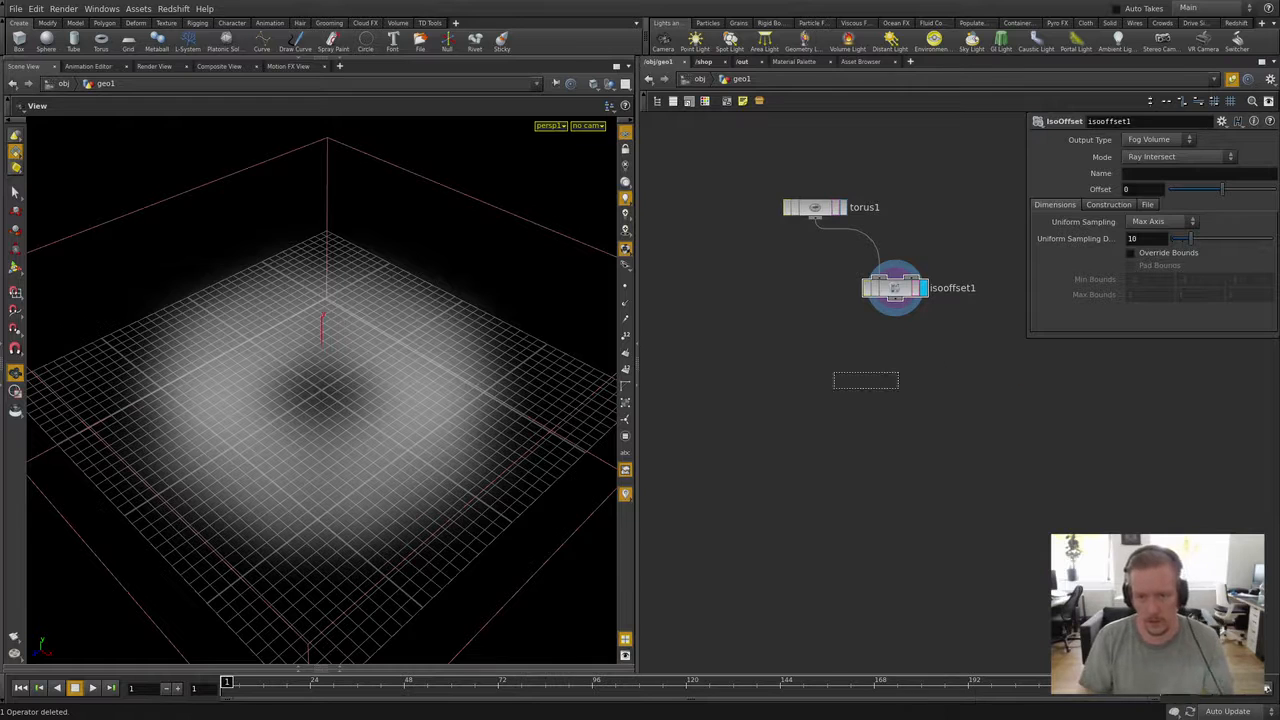
click(900, 359)
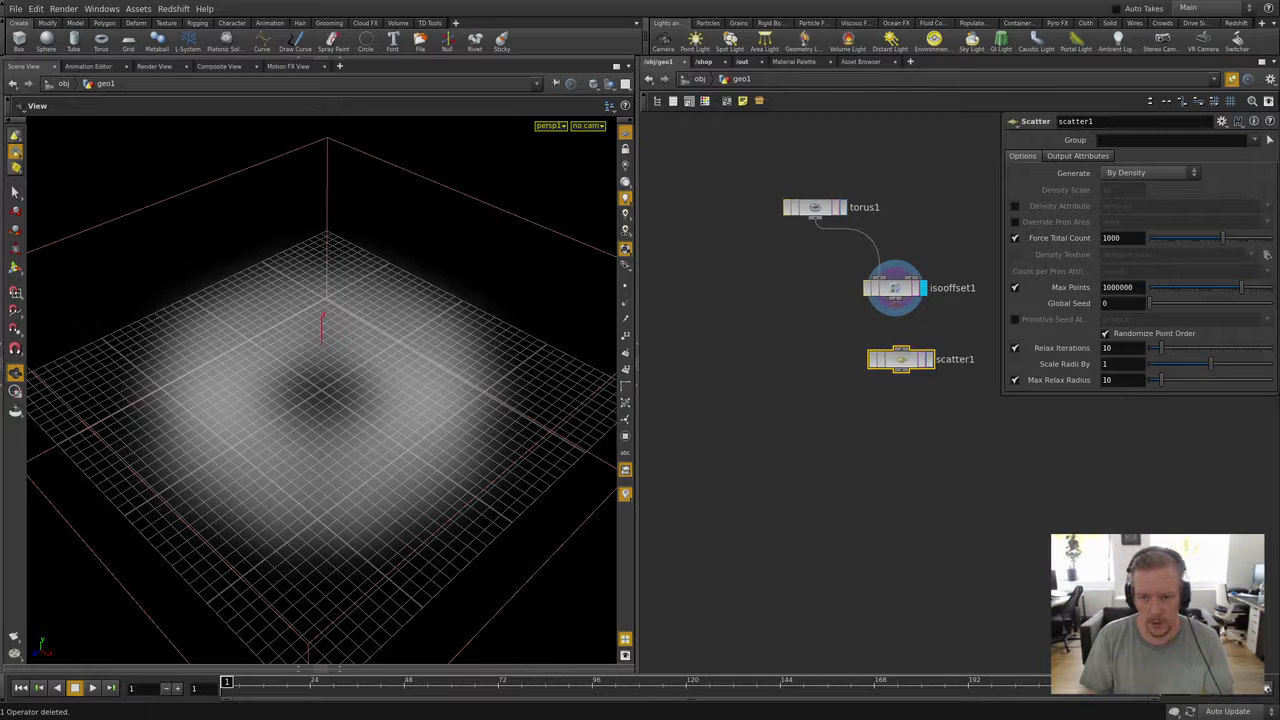
click(928, 359)
drag(901, 359, 895, 356)
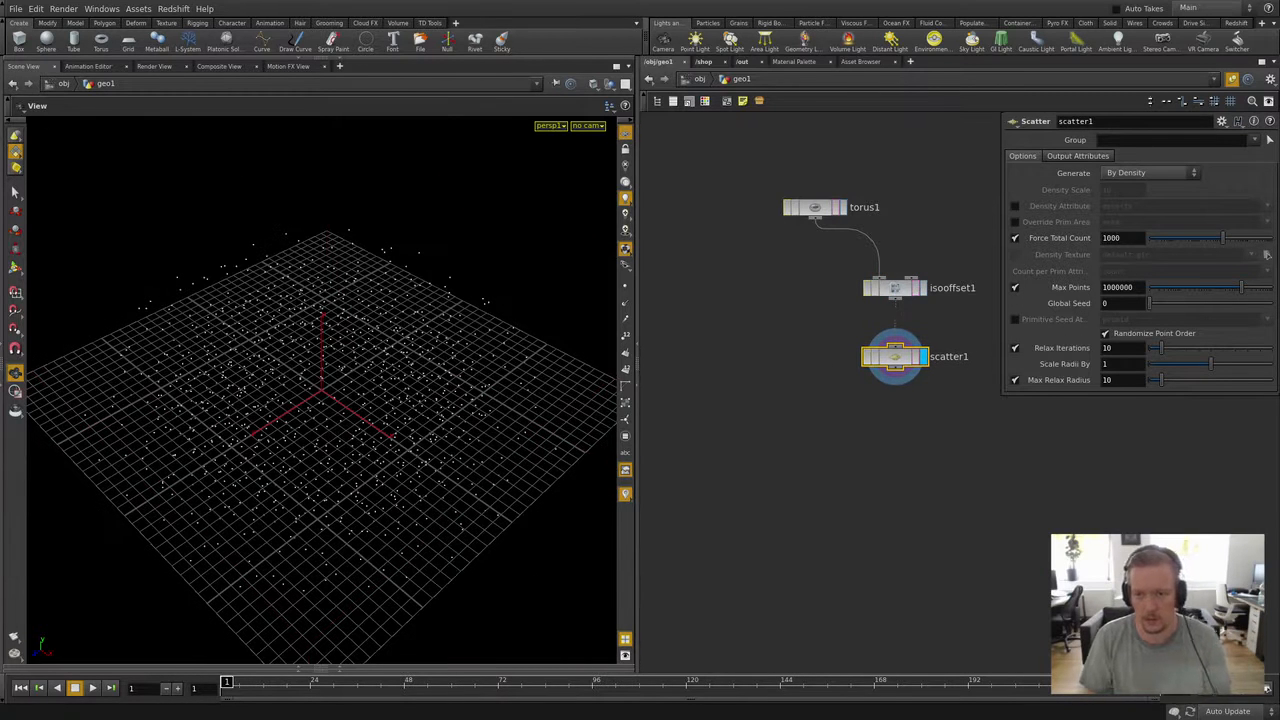
Step: Set the Scatter node's Force Total Count to 10
key(BackSpace)
key(BackSpace)
key(Return)
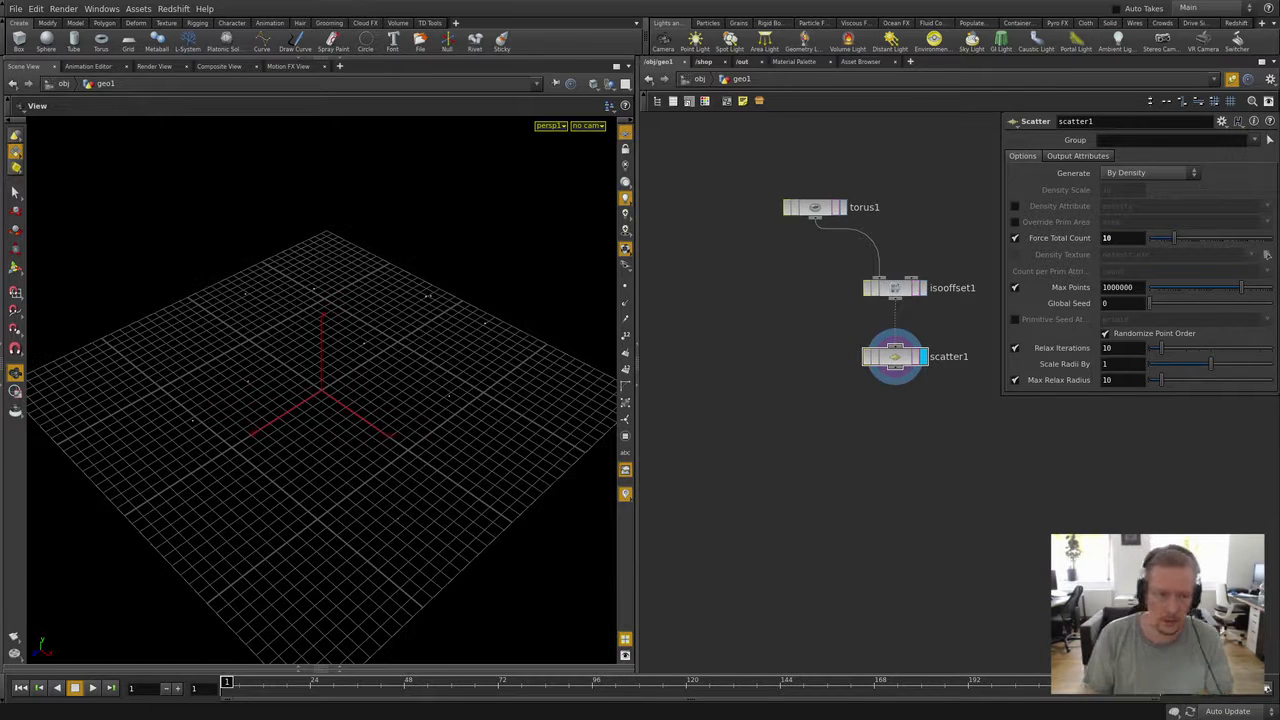
Step: Add a Voronoi Fracture node with the torus as its first input and the scattered points as its second
key(Tab)
text(voronoi fracture)
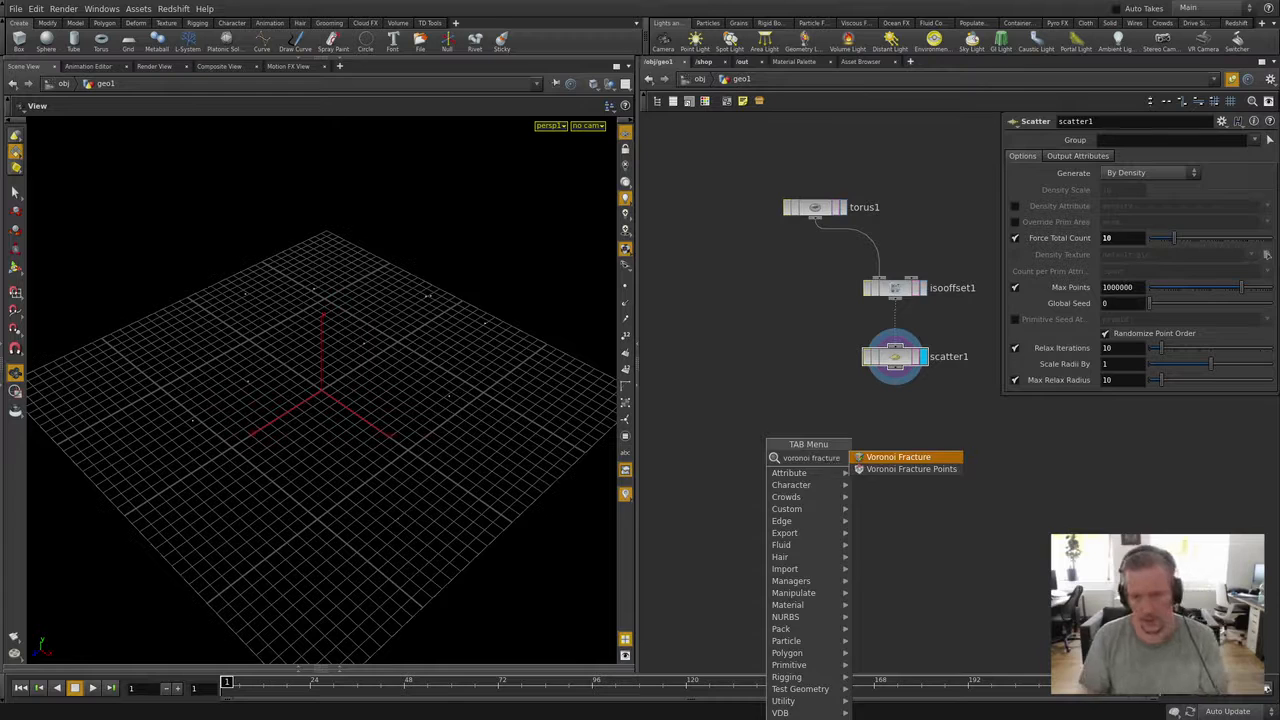
key(Return)
click(822, 460)
click(801, 450)
click(823, 450)
click(895, 367)
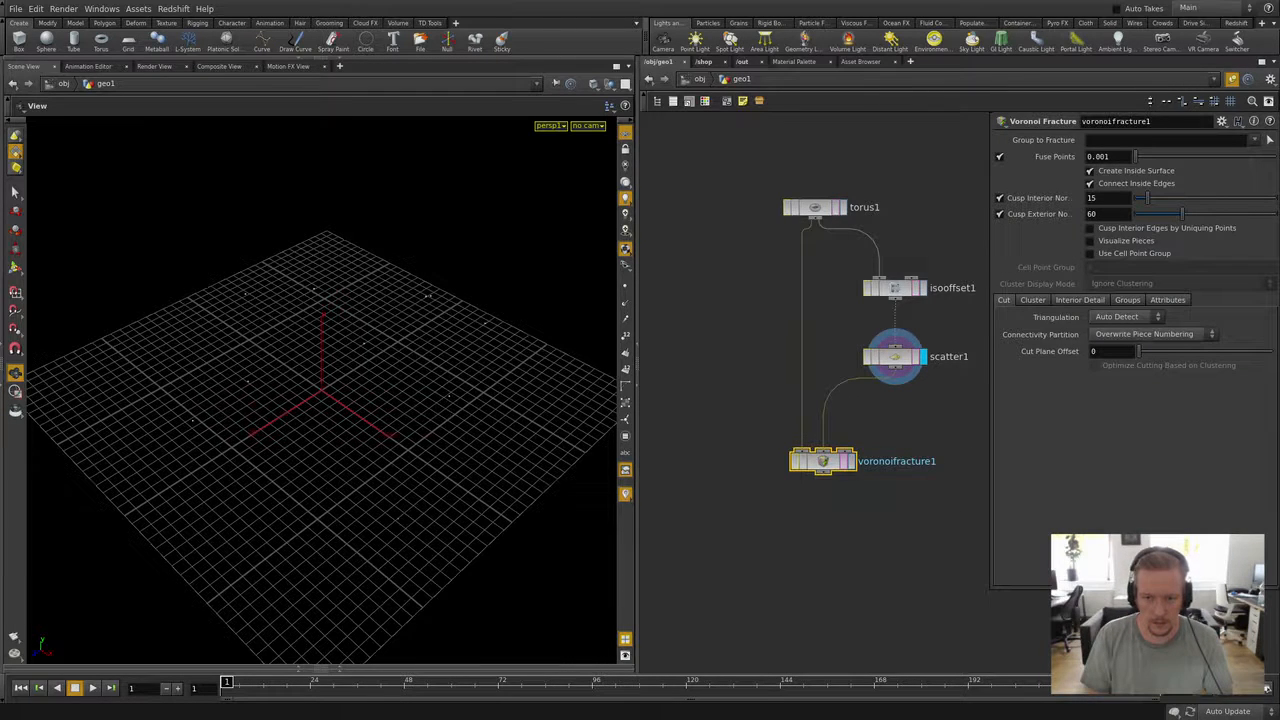
Step: Display the Voronoi Fracture result and enable Visualize Pieces
click(850, 461)
click(1090, 240)
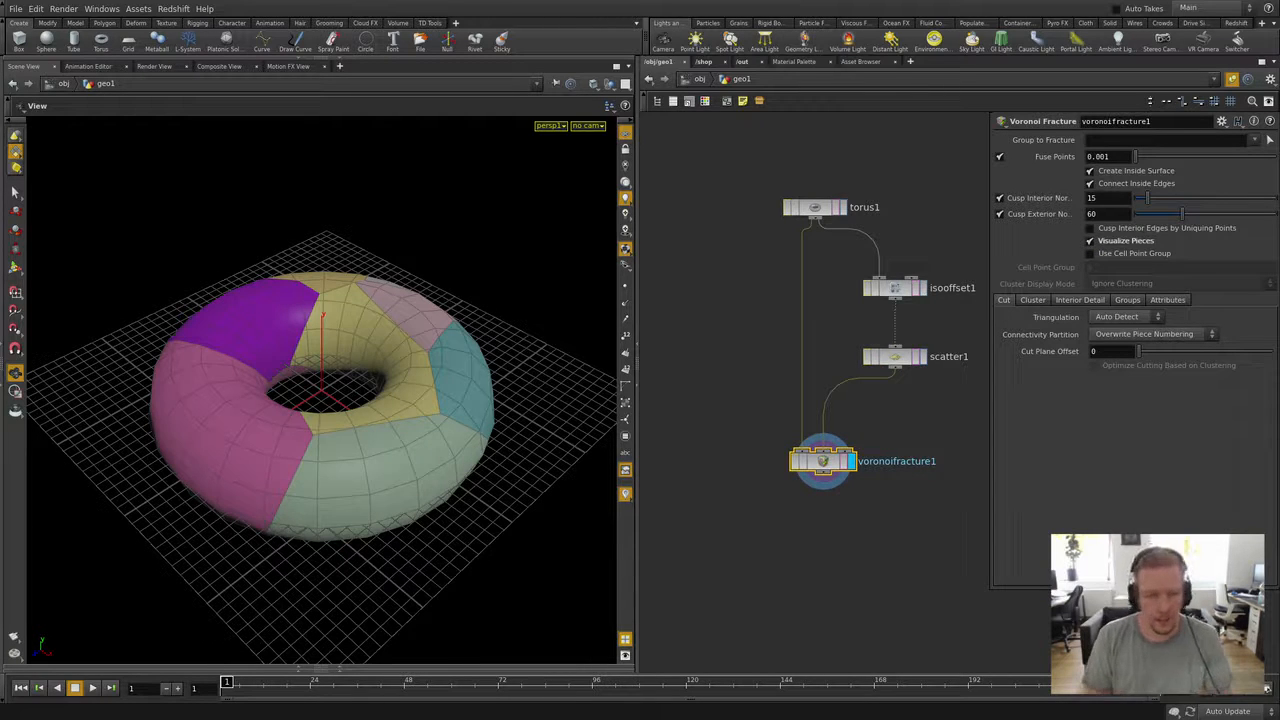
mouse_move(400, 330)
alt+mouse_down()
mouse_move(420, 420)
mouse_move(480, 450)
mouse_move(390, 430)
mouse_move(360, 270)
mouse_move(430, 470)
mouse_move(400, 290)
mouse_move(388, 345)
alt+mouse_up()
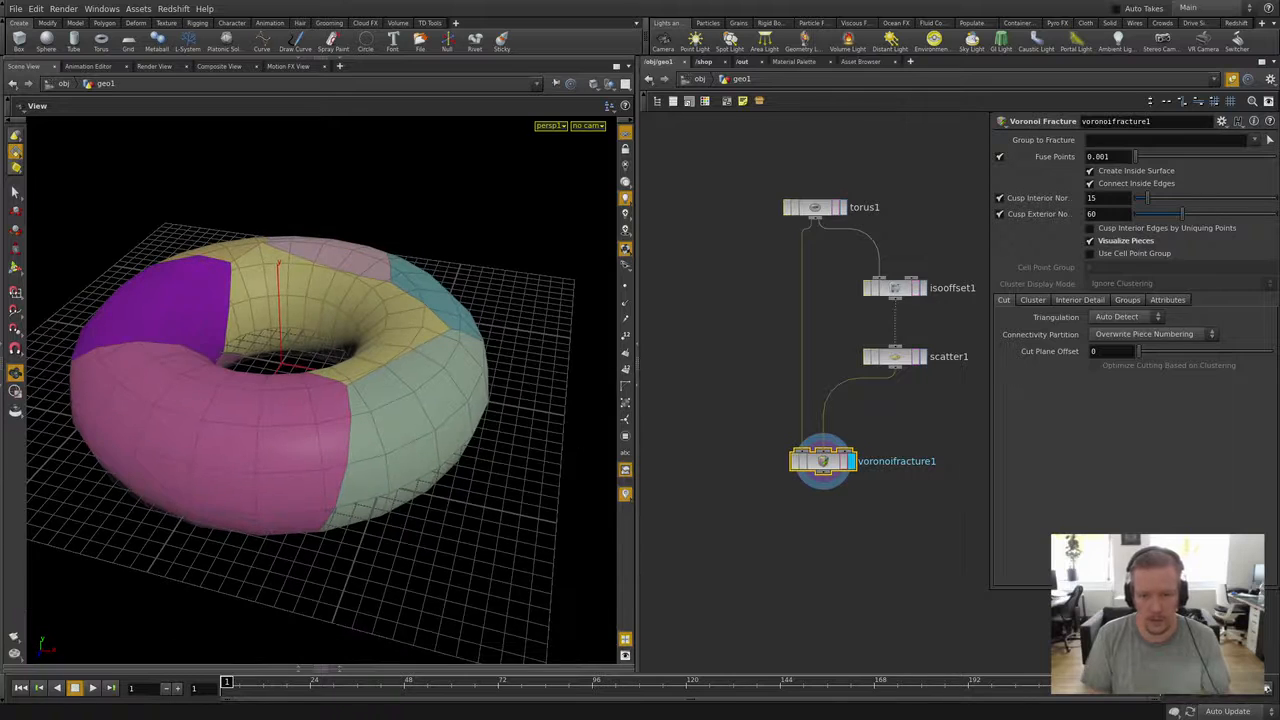
Step: Set the Scatter node's Force Total Count to 100 and examine the finer fracture pattern on the torus
click(894, 356)
click(1120, 238)
text(0)
key(Return)
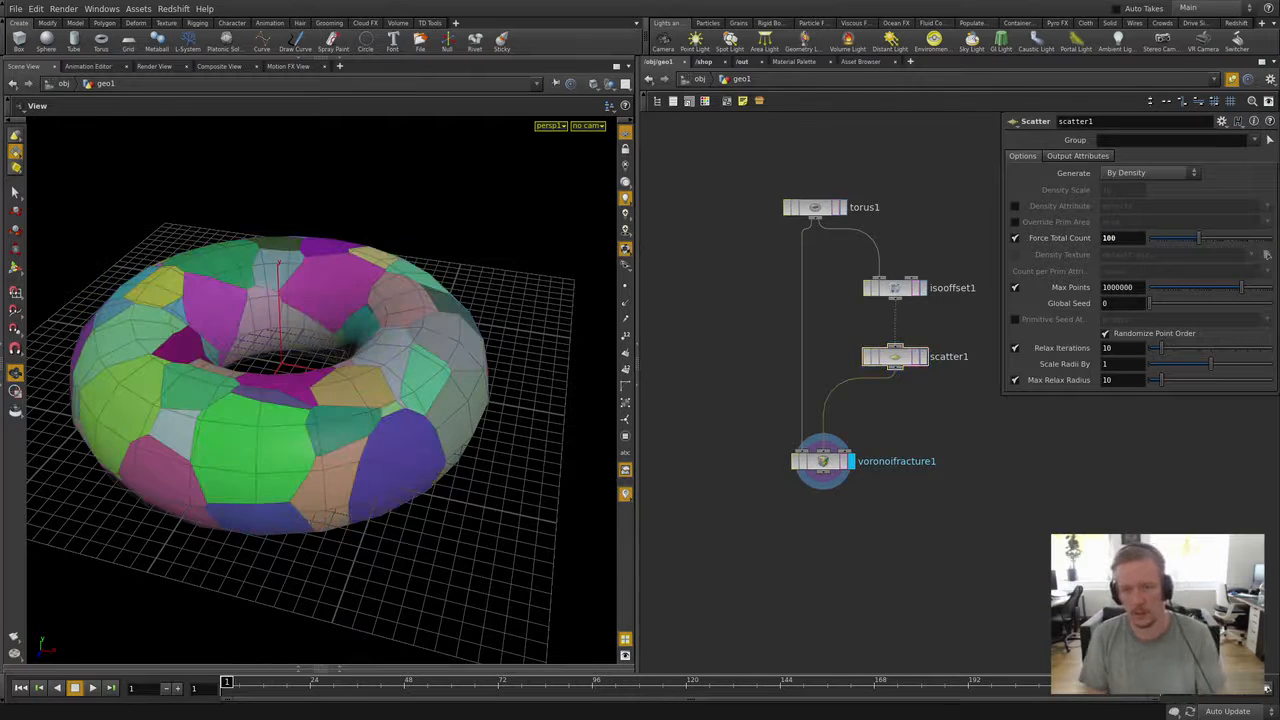
alt+drag(360, 330, 310, 410)
alt+right_drag(310, 410, 380, 410)
alt+drag(380, 410, 390, 360)
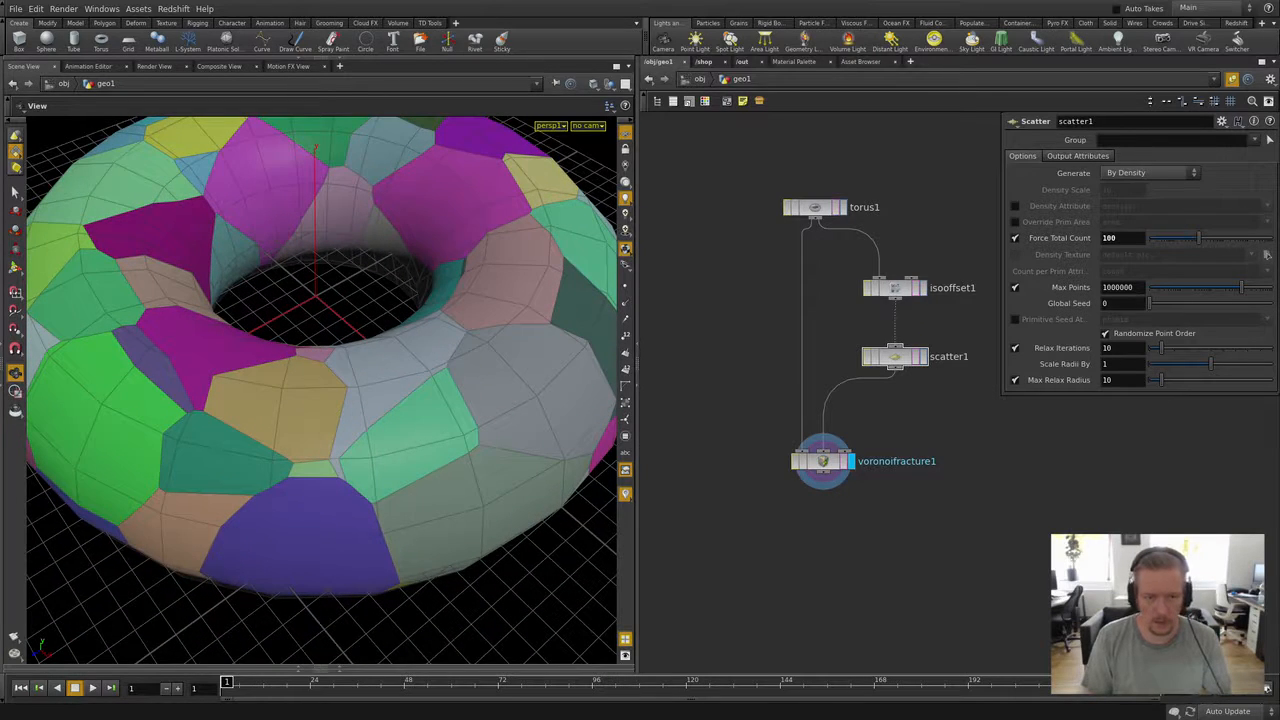
alt+drag(330, 330, 370, 290)
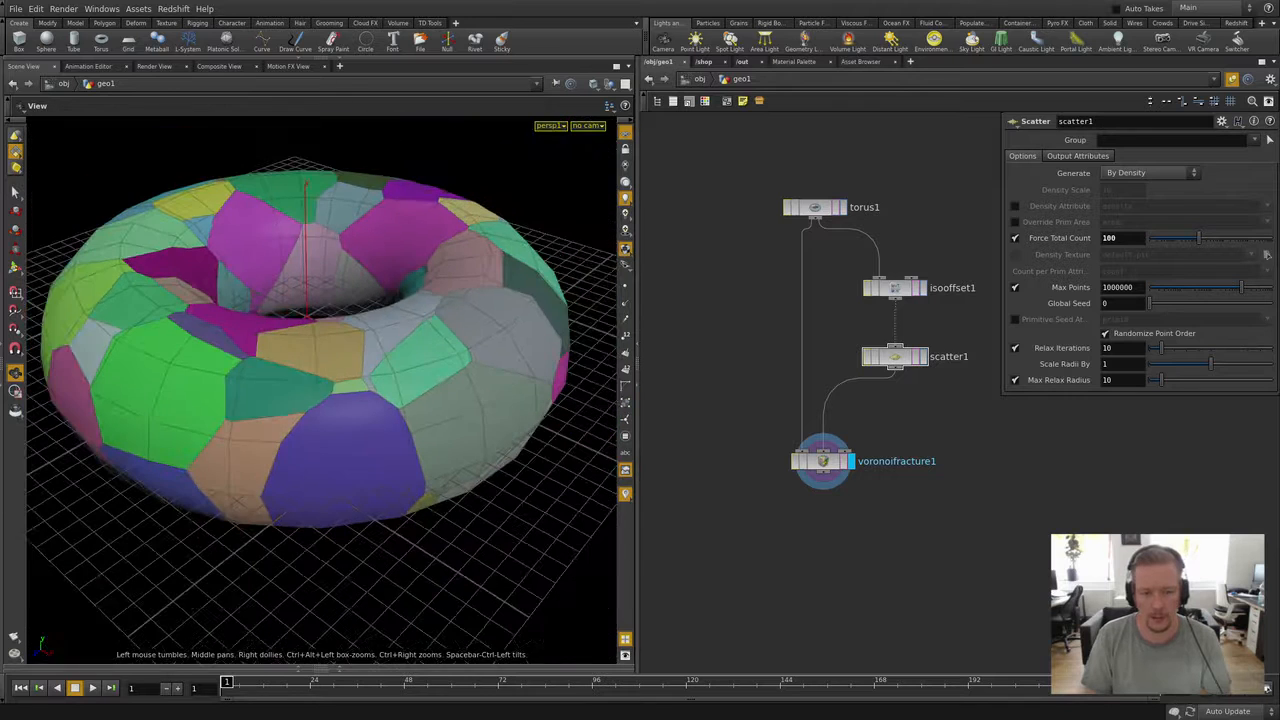
Step: Add an Exploded View node after the Voronoi Fracture and display the separated pieces
key(Tab)
text(explod)
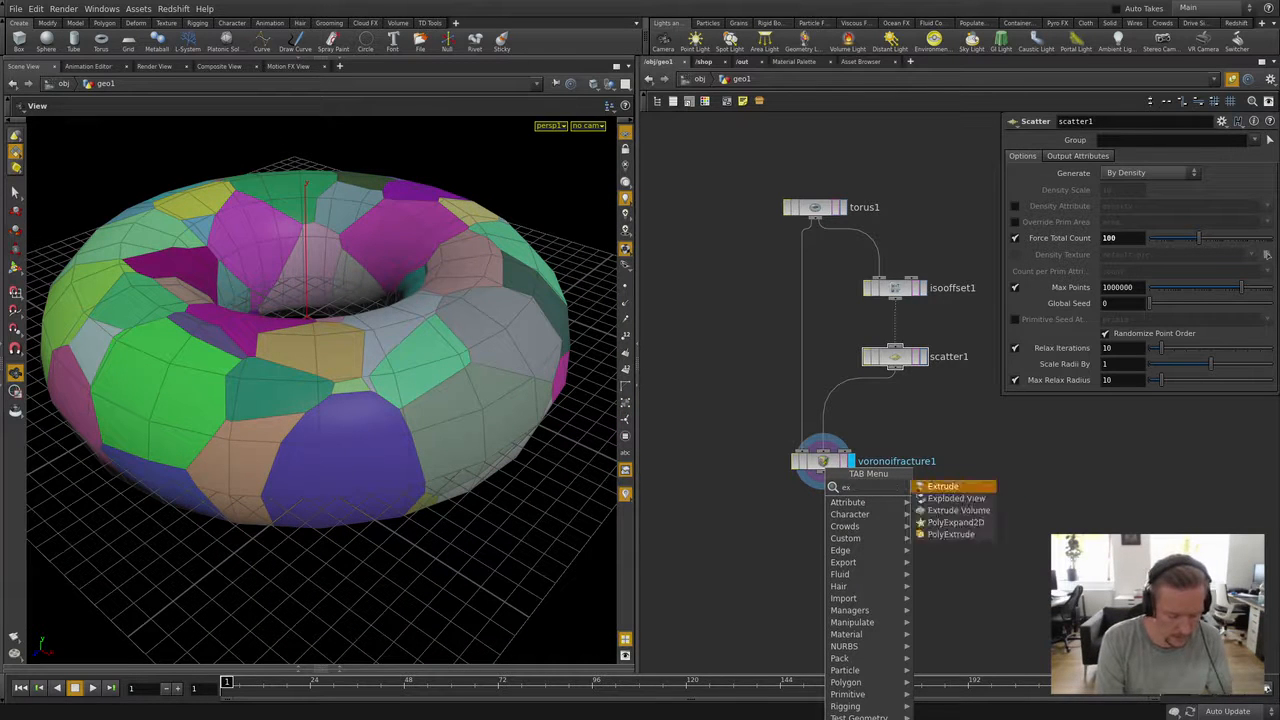
key(Return)
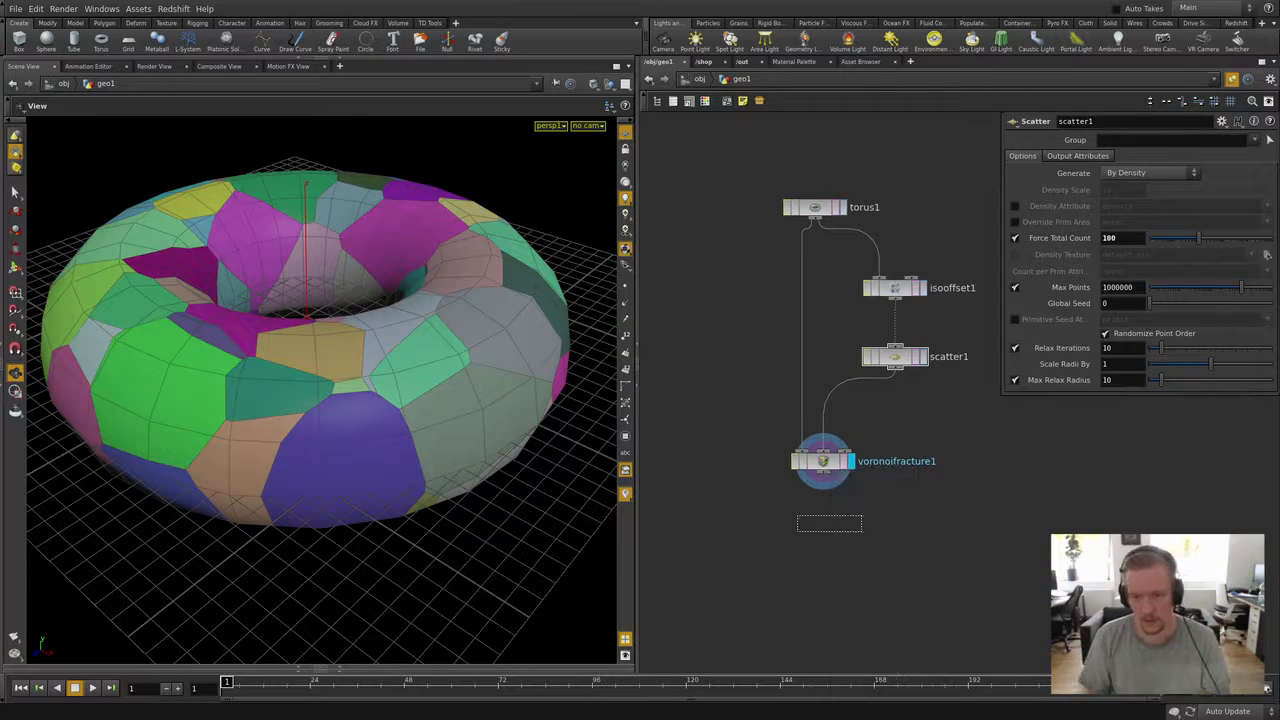
click(826, 524)
drag(823, 473, 827, 515)
click(854, 524)
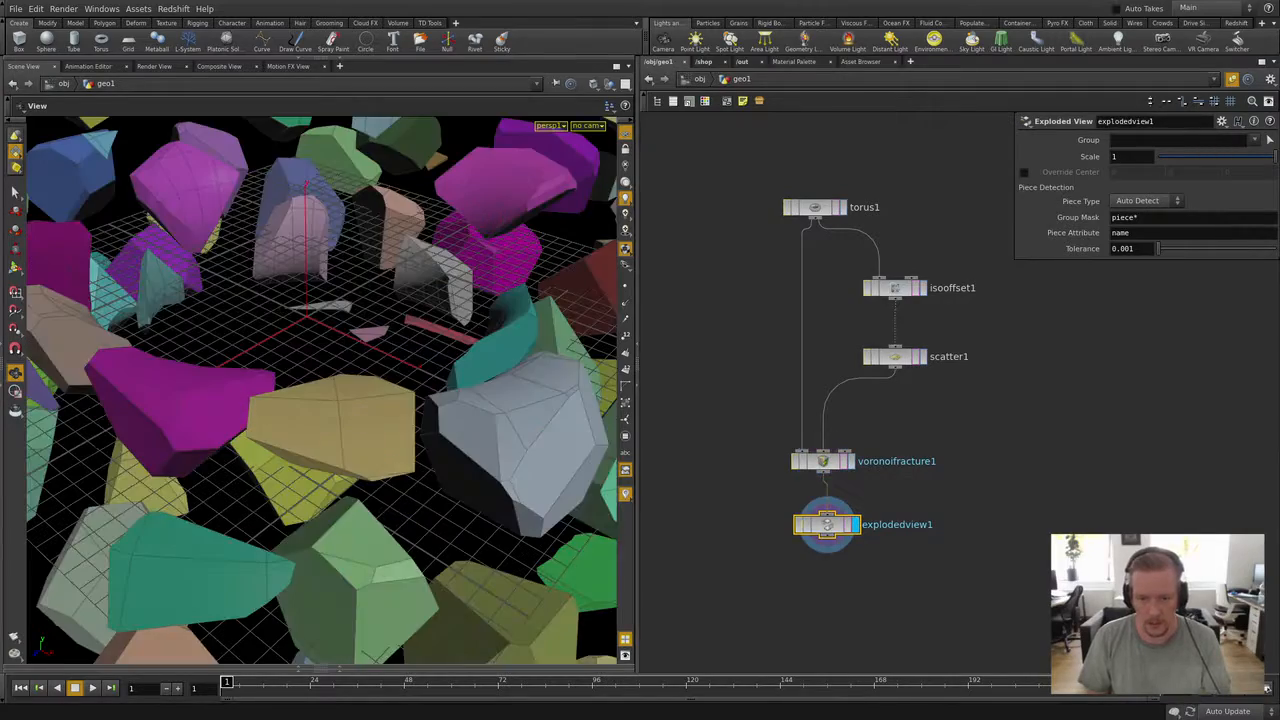
Step: Examine the exploded pieces, hide the viewport's reference grid and clear the torus fracture setup from the scene
drag(280, 400, 500, 390)
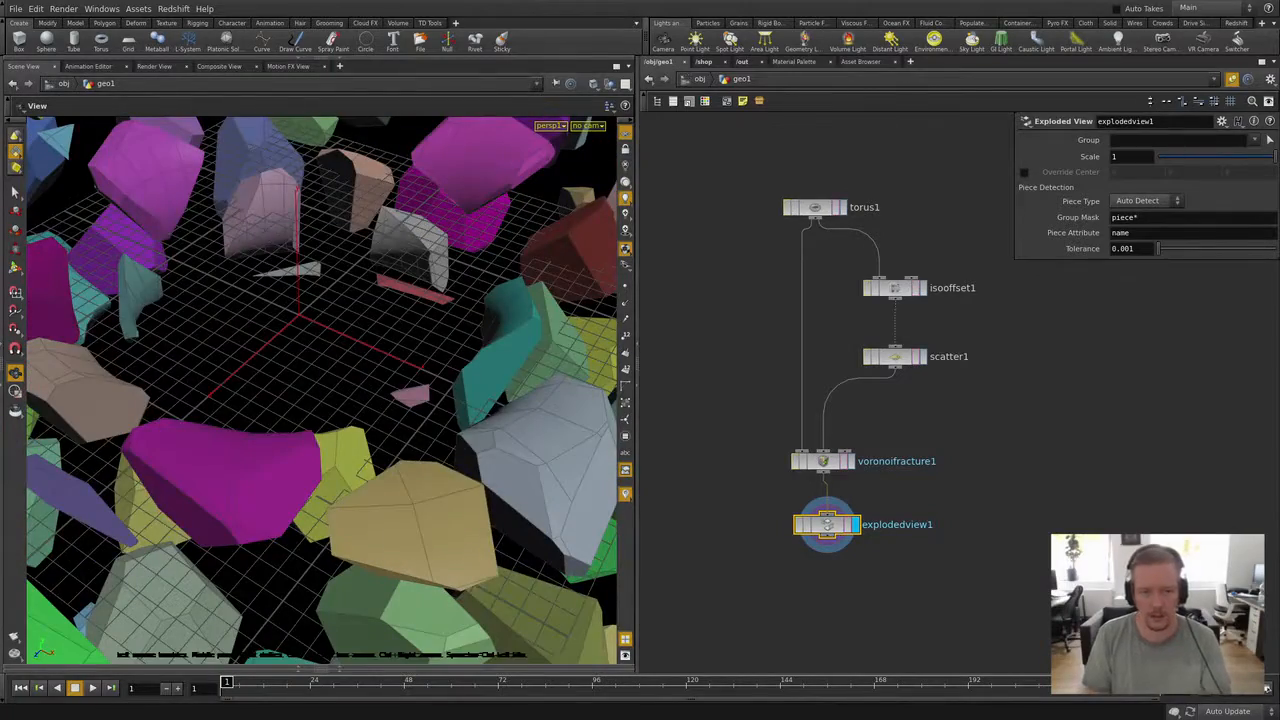
right_drag(450, 390, 310, 390)
drag(310, 390, 400, 410)
right_drag(400, 410, 450, 410)
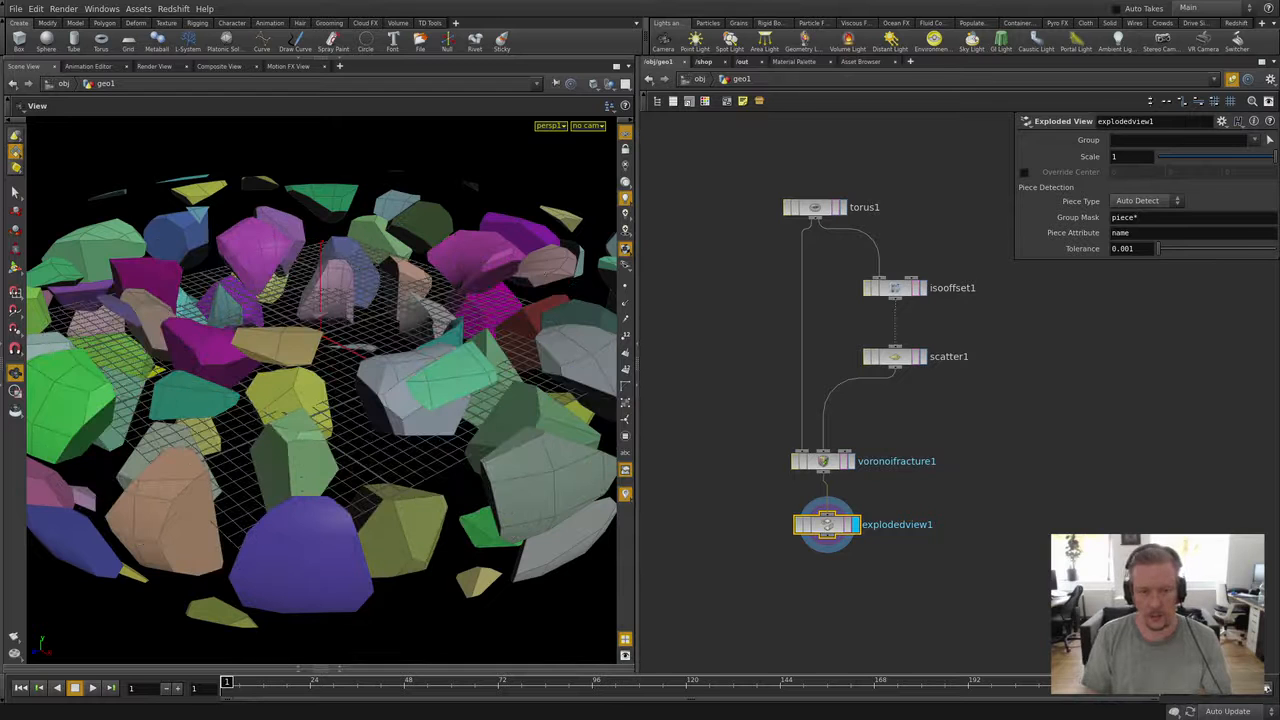
click(625, 133)
drag(320, 390, 316, 435)
drag(746, 614, 912, 155)
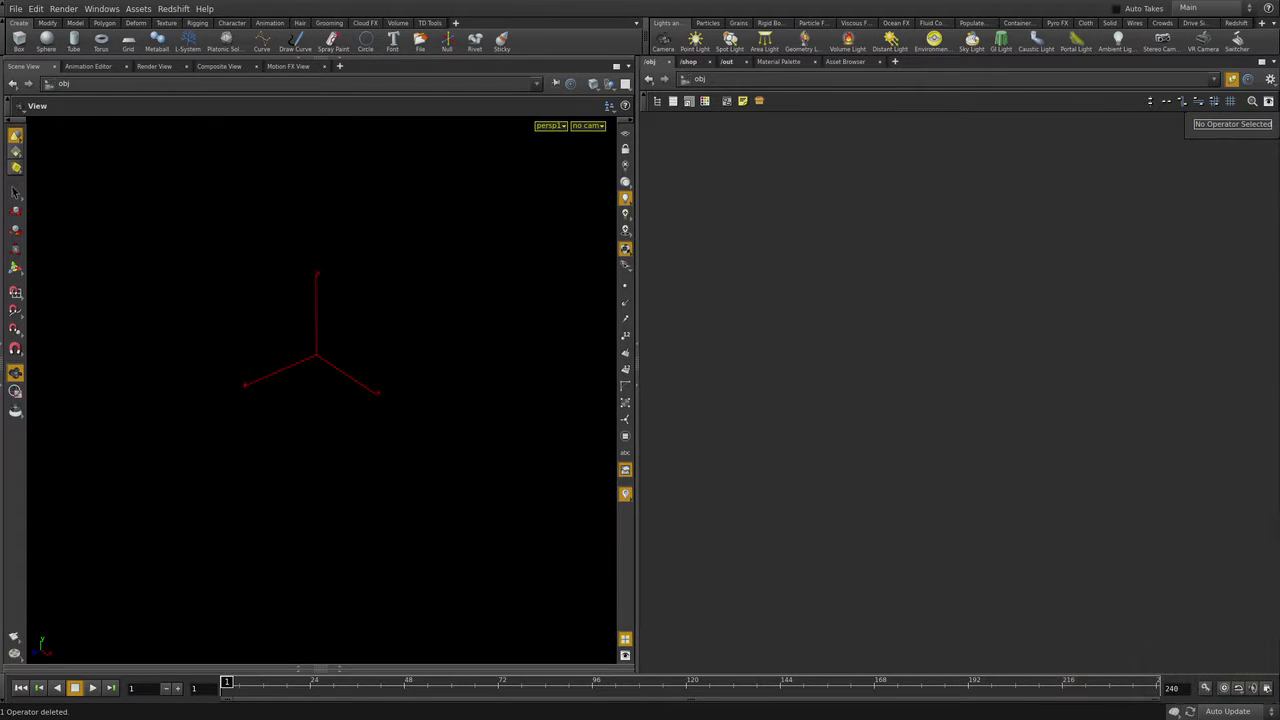
Step: Create a new Geometry object at the object level and name it pre_fracture_transform
key(Tab)
text(geo)
key(Return)
click(845, 311)
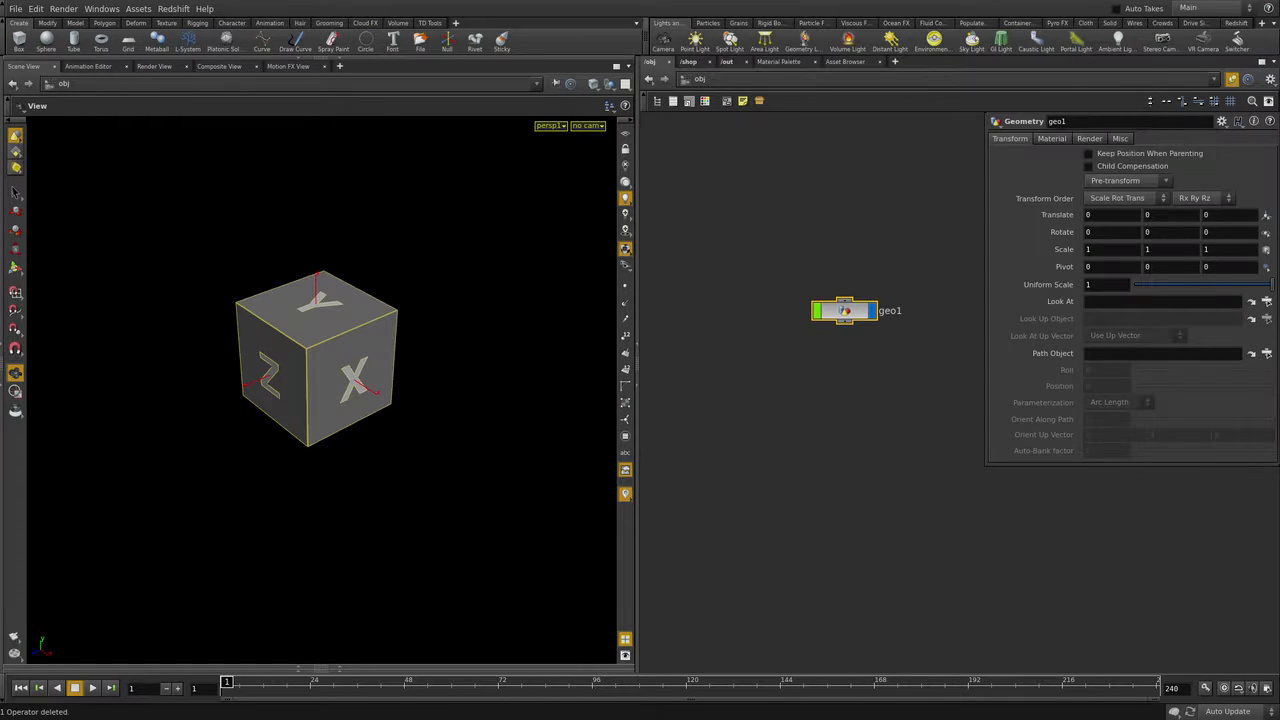
click(890, 310)
text(fracture_t)
text(ransform)
key(Return)
drag(844, 310, 749, 217)
Step: Go inside the pre_fracture_transform object and delete its default File node
double_click(750, 217)
drag(878, 370, 996, 500)
key(Delete)
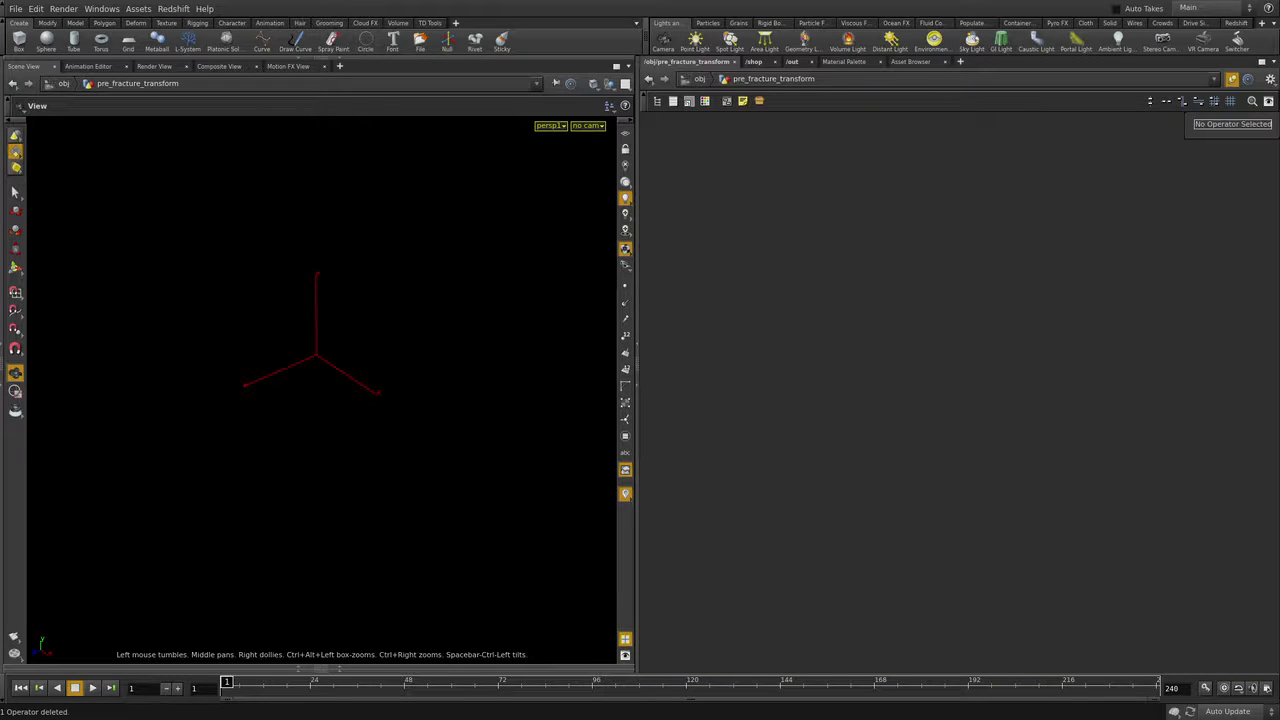
Step: Add a Test Geometry: Rubber Toy node and frame the toy in the viewport
key(Tab)
text(rubber)
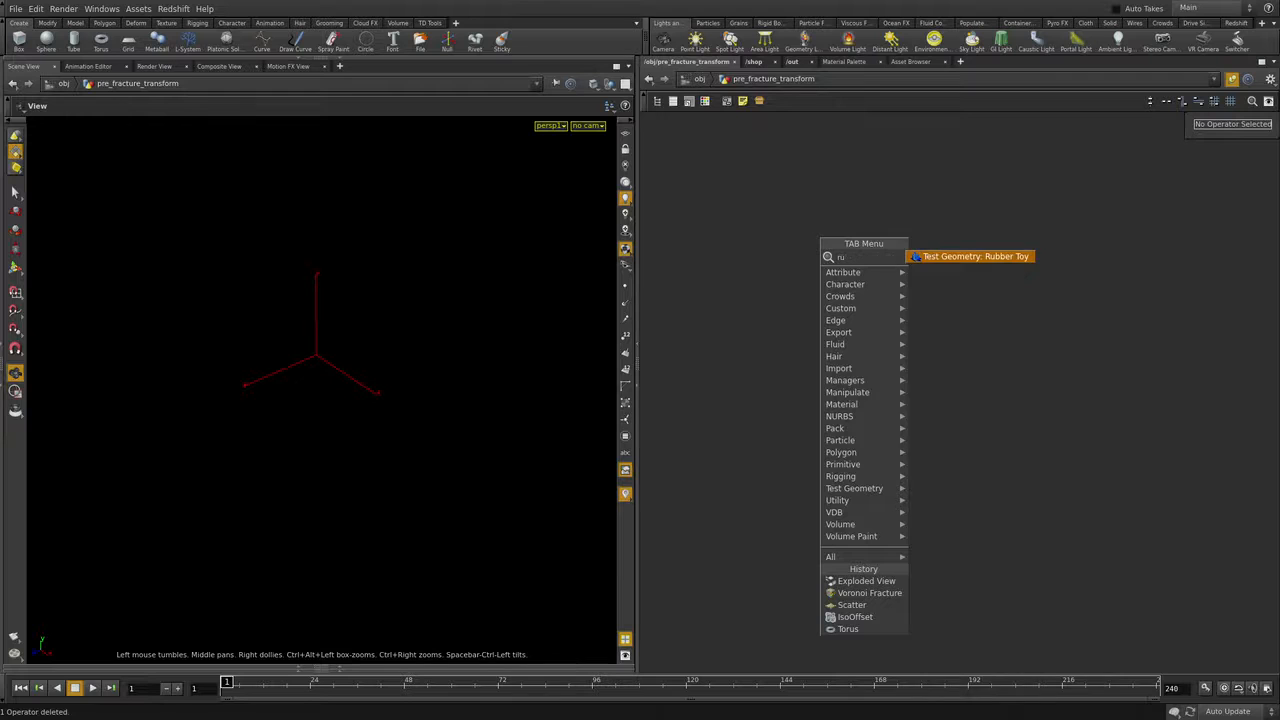
key(Return)
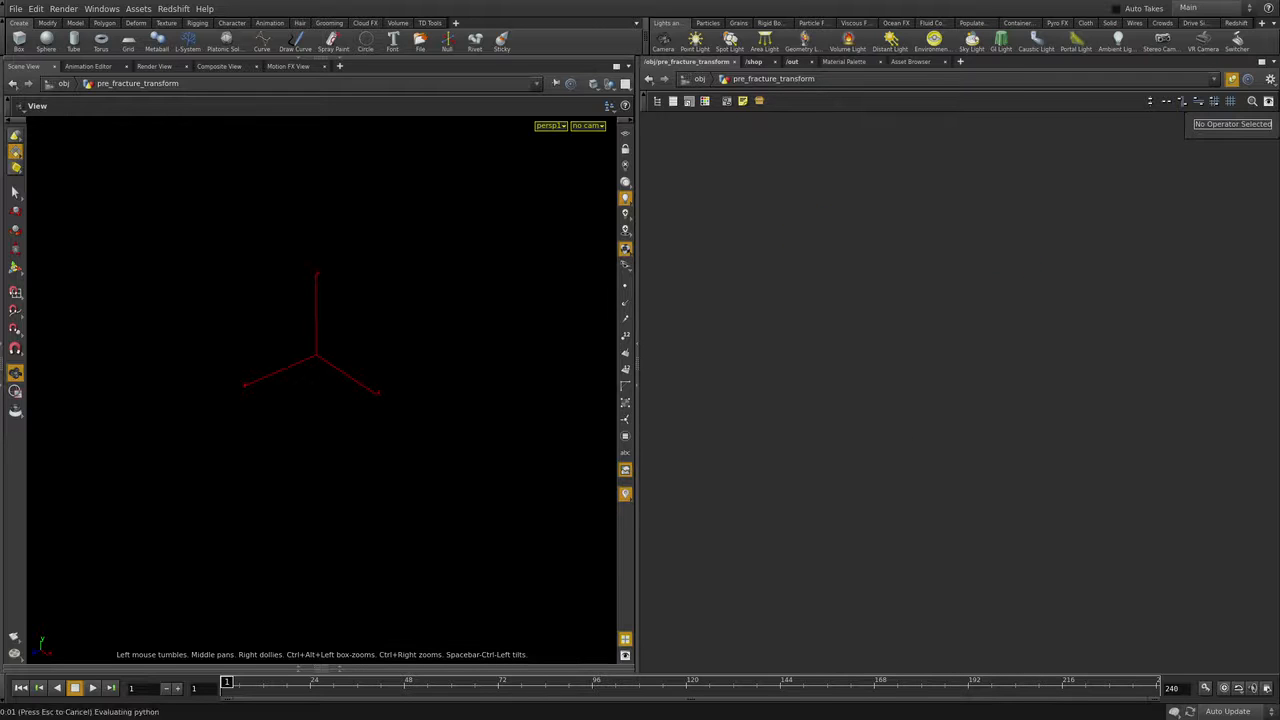
click(823, 240)
drag(322, 390, 330, 382)
right_drag(330, 382, 398, 382)
middle_drag(330, 340, 349, 386)
drag(349, 386, 375, 398)
Step: Add an Attribute Delete node fed by the rubber toy and display it
key(Tab)
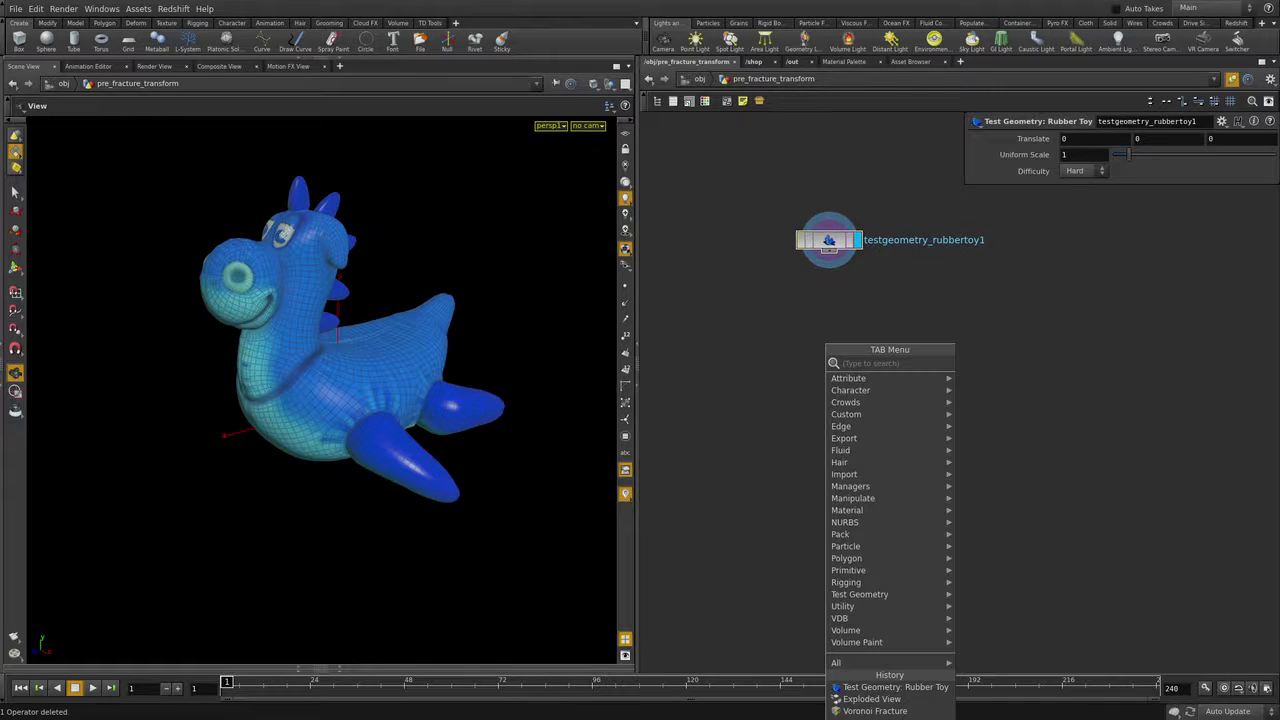
text(attribute dele)
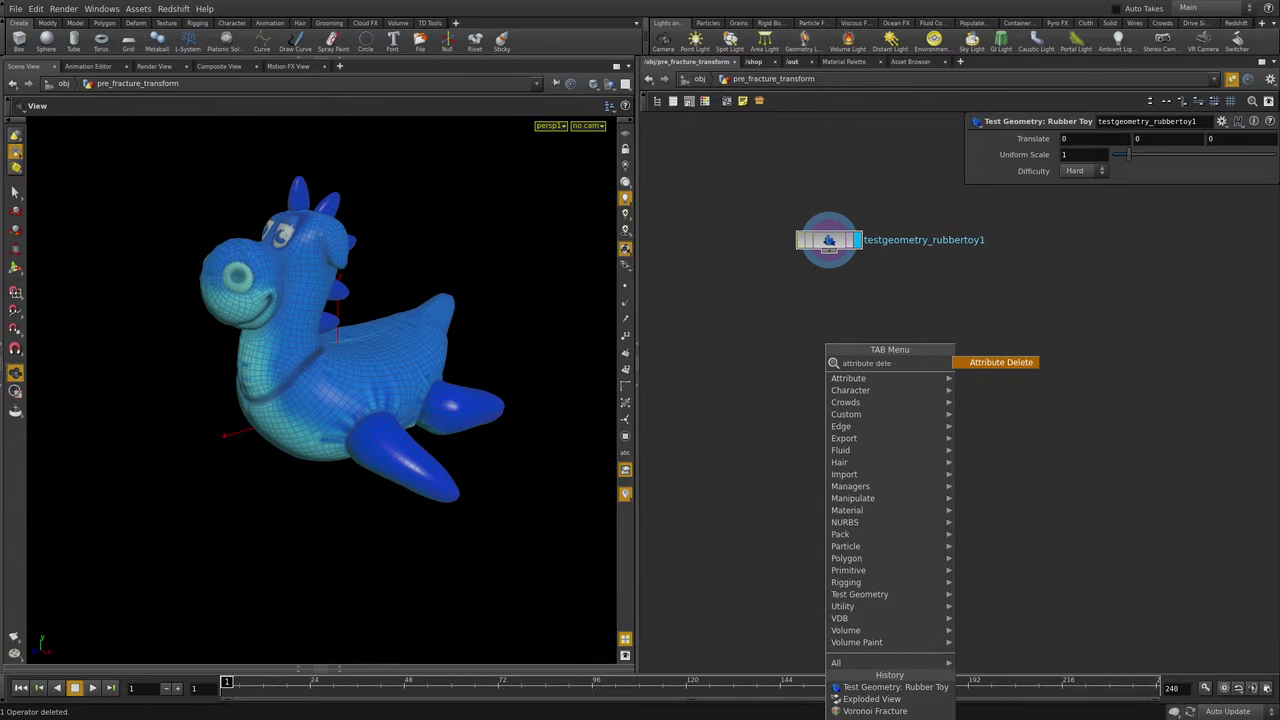
key(Return)
click(826, 306)
drag(829, 251, 827, 296)
click(855, 306)
Step: Delete all point, vertex, primitive and detail attributes by setting each attribute pattern to *
click(1182, 139)
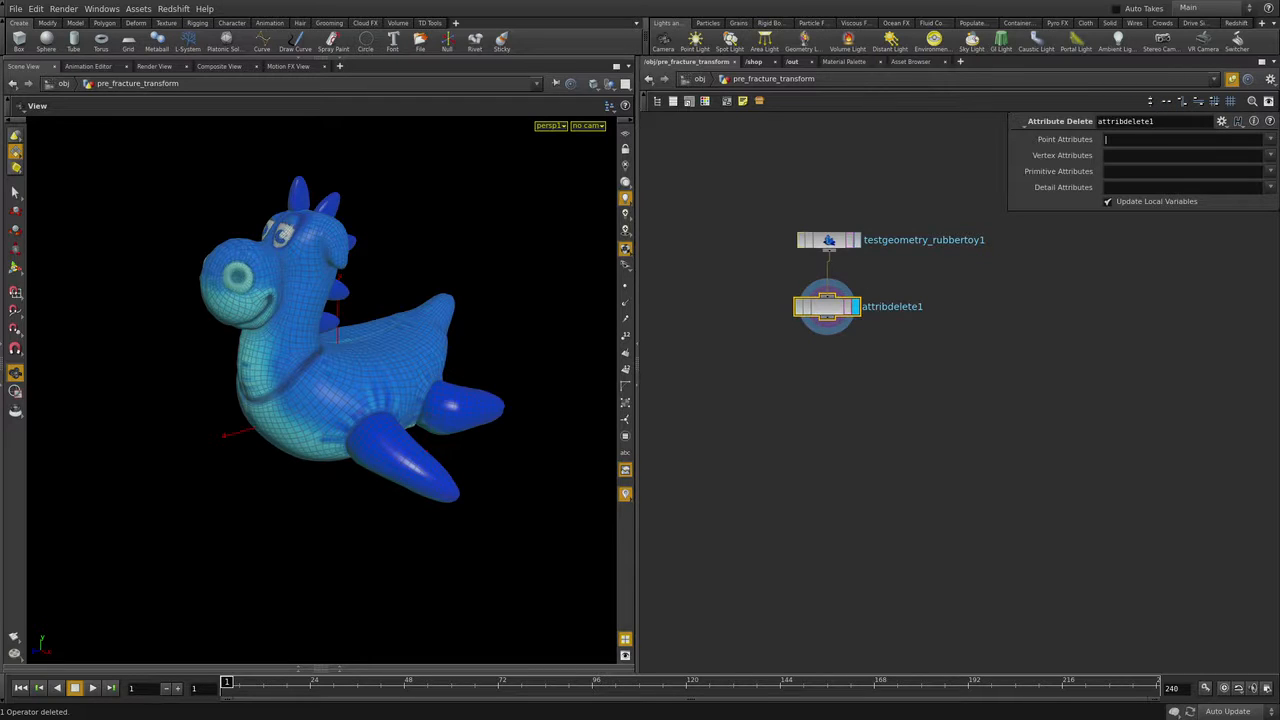
text(+)
key(Tab)
key(Tab)
key(ctrl+a)
text(*)
key(Tab)
text(*)
key(Tab)
text(*)
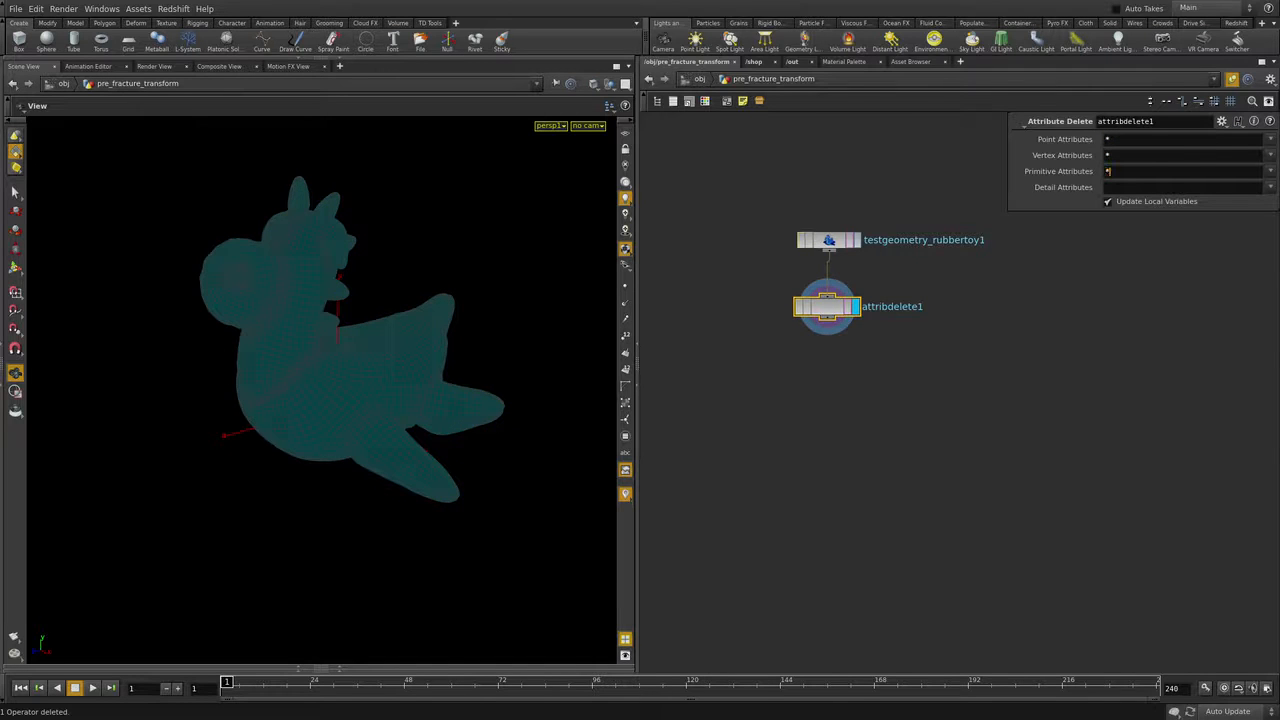
key(Tab)
text(*)
key(Return)
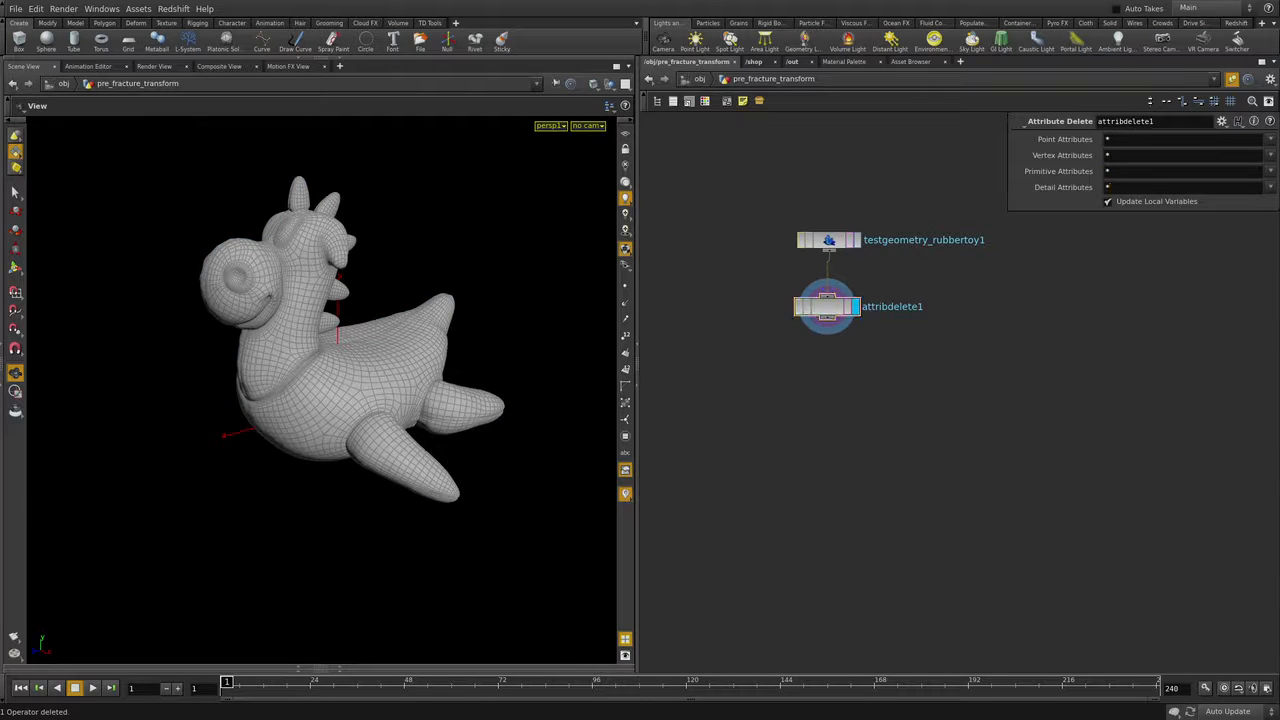
Step: Add a Null node fed by the Attribute Delete node and rename it IN_GEO
mouse_move(320, 340)
alt+mouse_down()
mouse_move(330, 470)
mouse_move(312, 338)
mouse_move(320, 354)
alt+mouse_up()
alt+right_drag(340, 440, 365, 440)
alt+drag(350, 400, 365, 416)
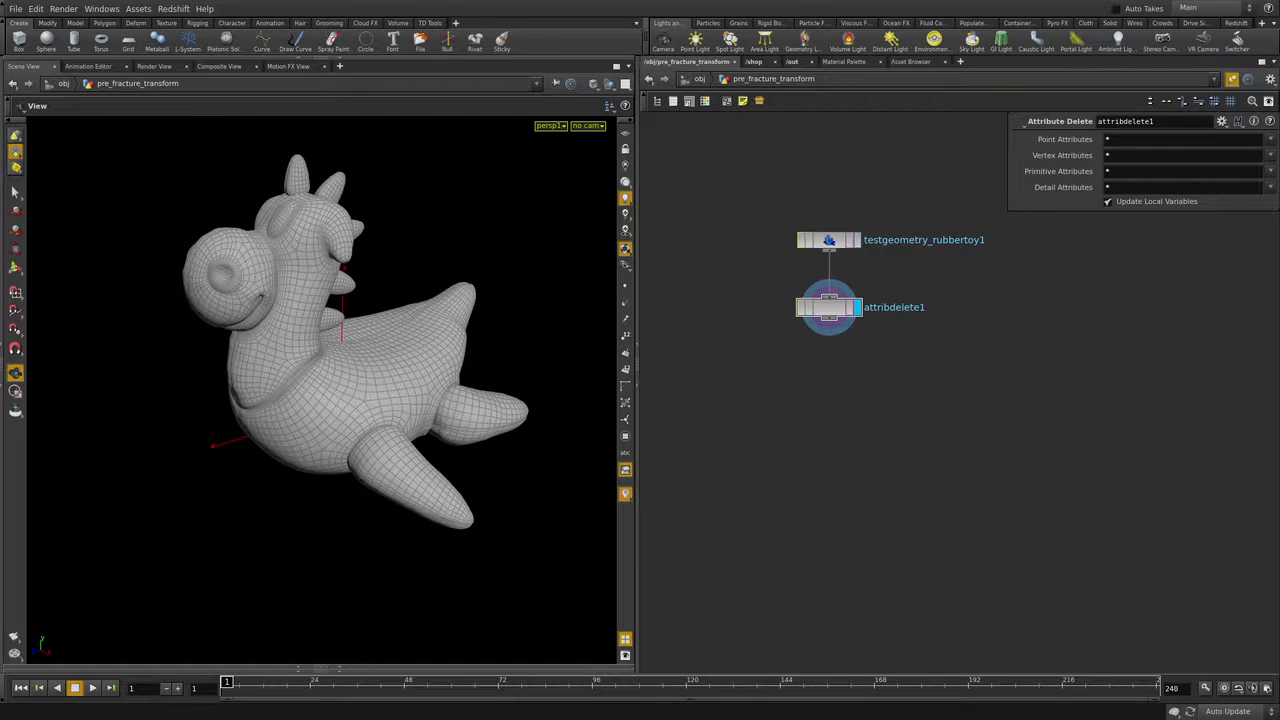
key(Tab)
text(Null)
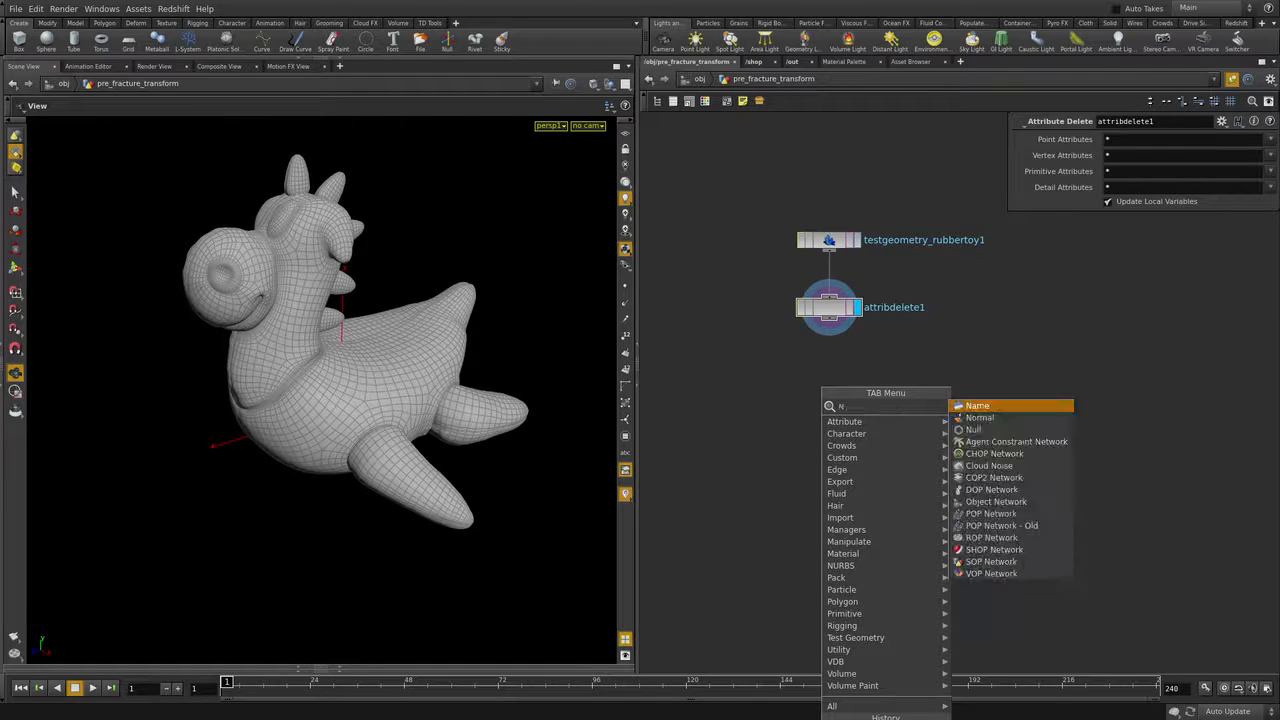
key(Return)
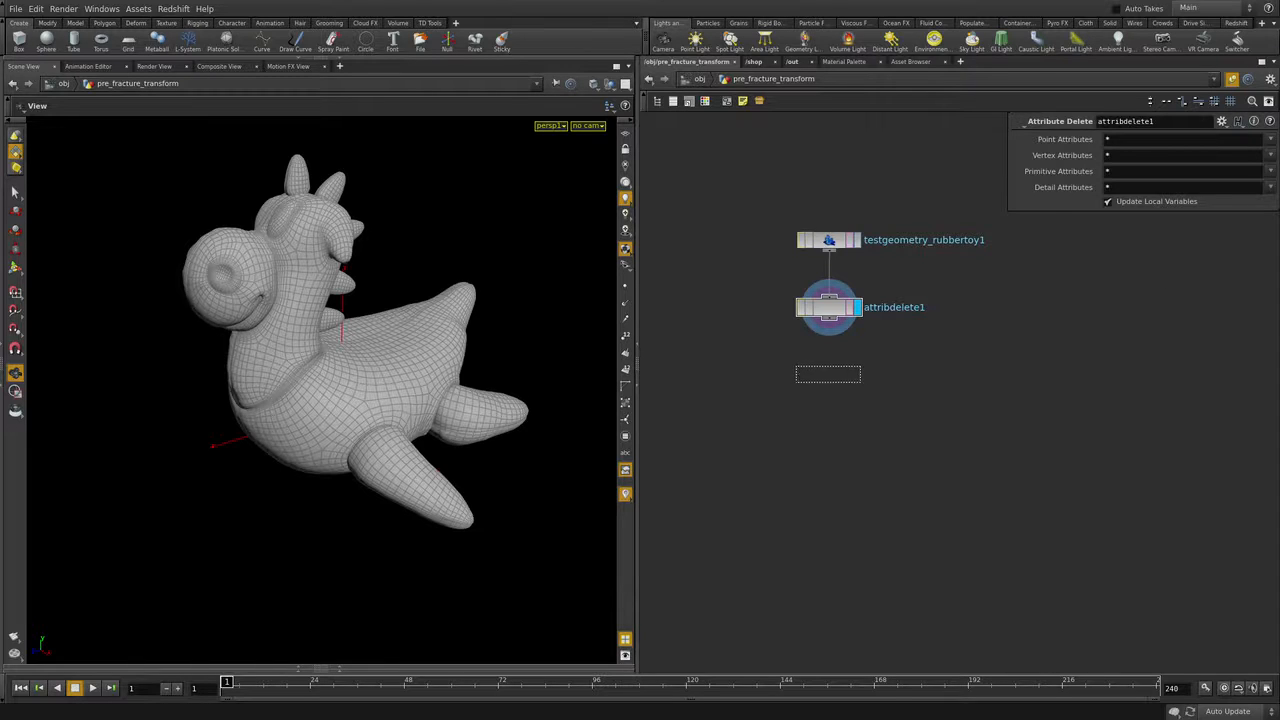
click(826, 376)
drag(829, 320, 831, 364)
double_click(877, 376)
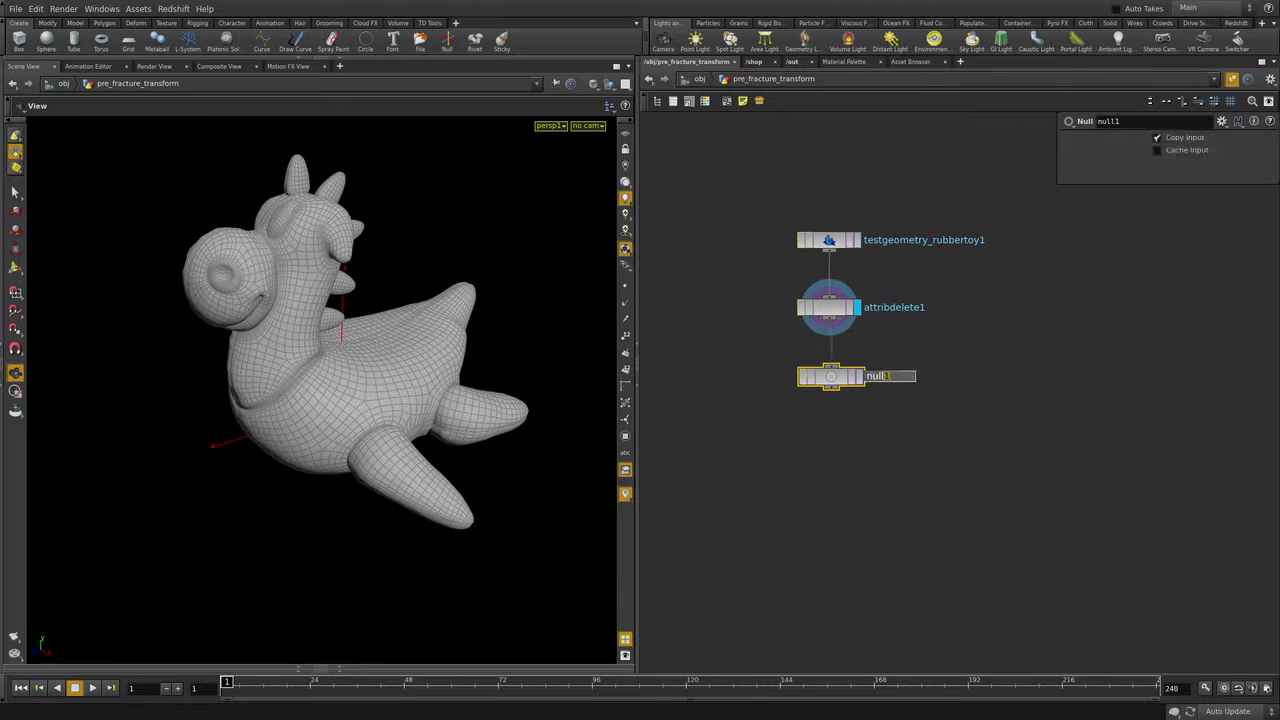
text(IN_GEO)
key(Return)
Step: Display the IN_GEO null and color its node turquoise
middle_drag(786, 446, 808, 431)
drag(808, 431, 862, 366)
click(880, 362)
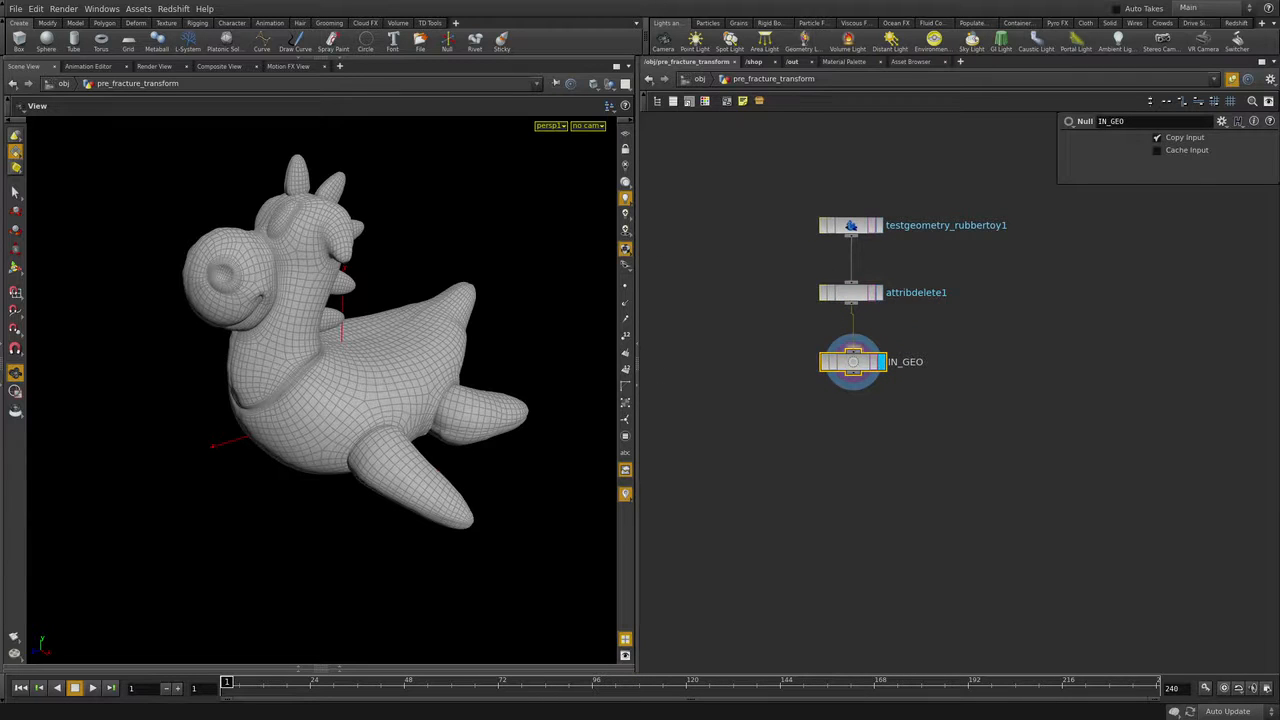
key(c)
click(691, 643)
key(c)
drag(853, 362, 851, 362)
middle_drag(851, 362, 841, 321)
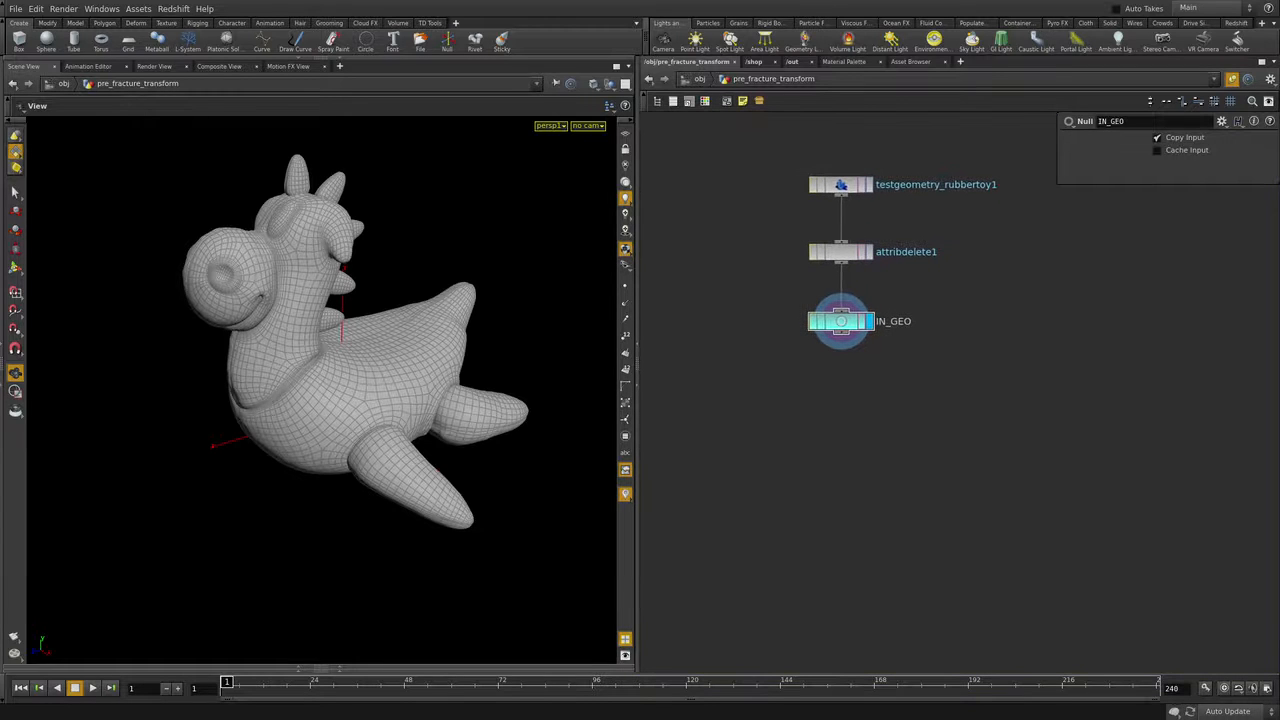
Step: Add a Voronoi Fracture node below IN_GEO and connect IN_GEO to its first input
key(Tab)
text(voron)
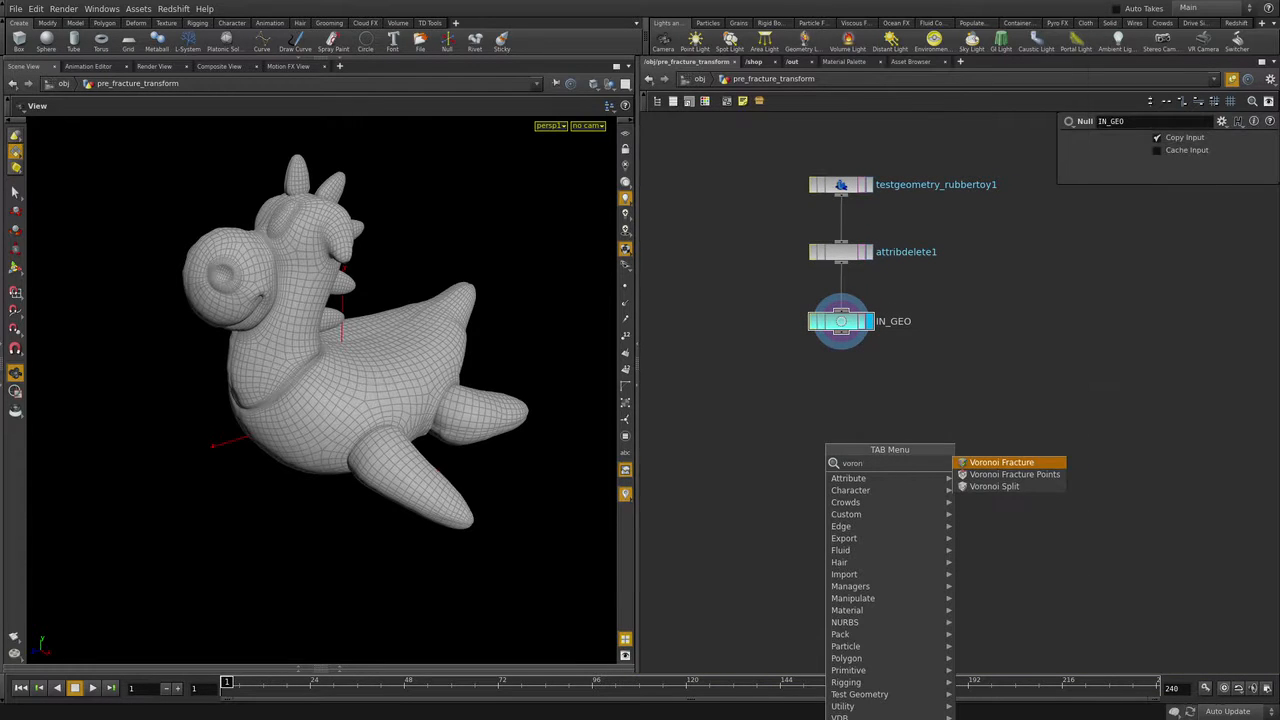
key(Return)
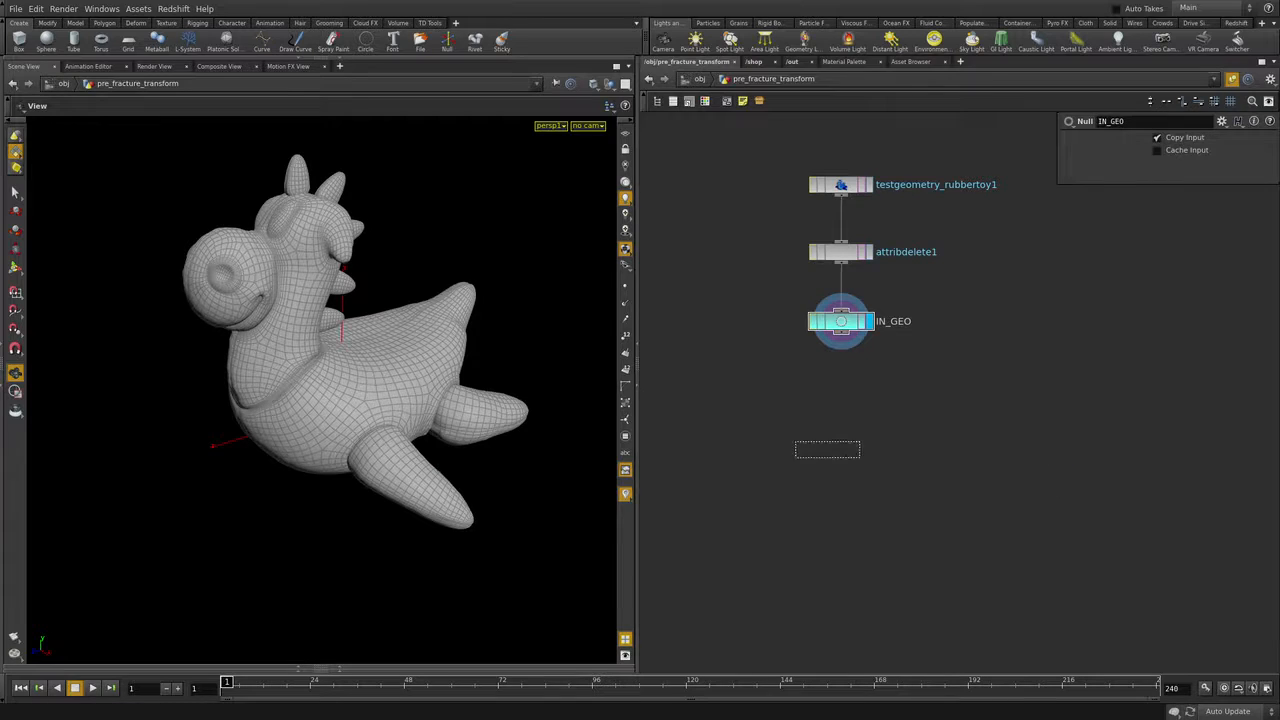
click(840, 432)
middle_drag(840, 432, 789, 429)
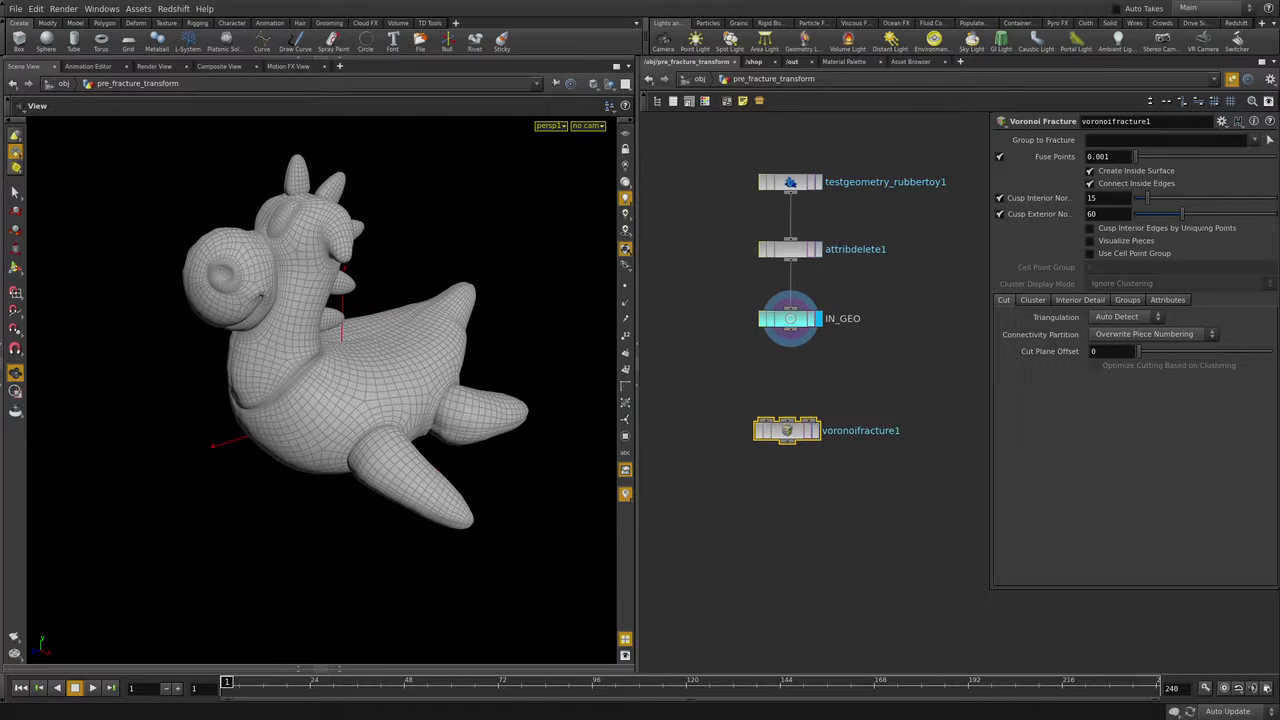
drag(790, 331, 790, 493)
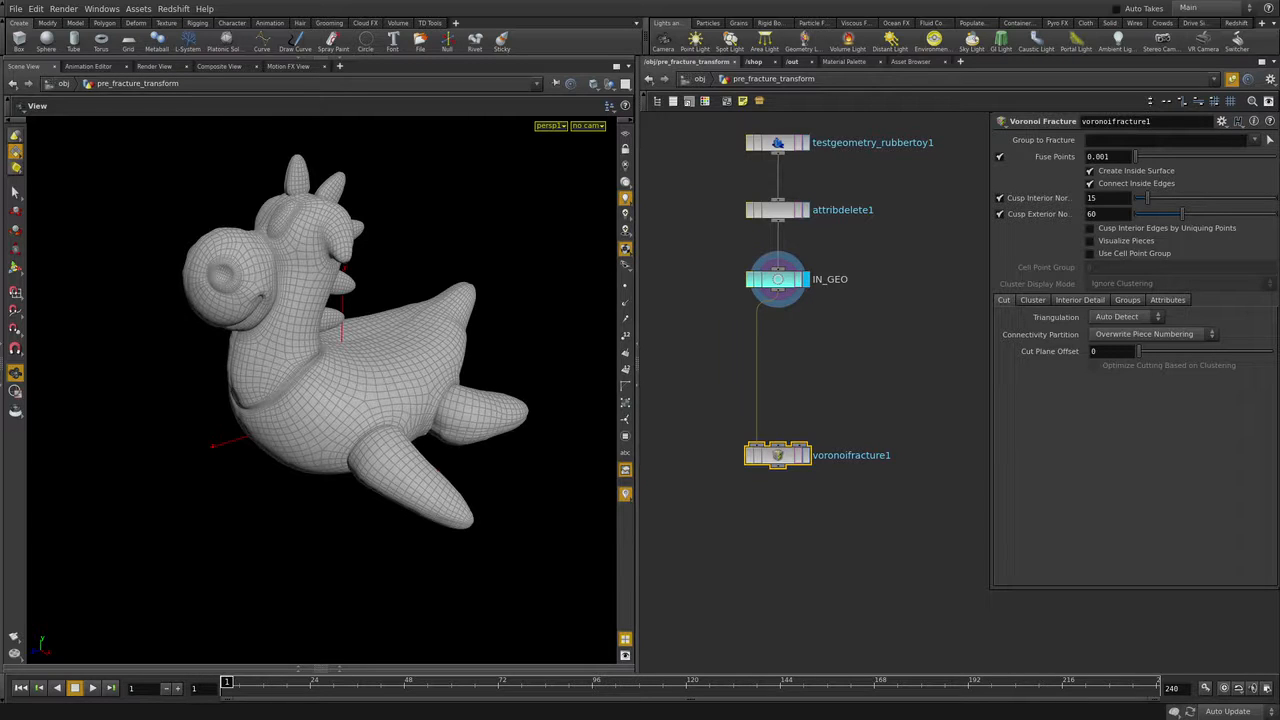
key(Escape)
middle_drag(878, 370, 875, 407)
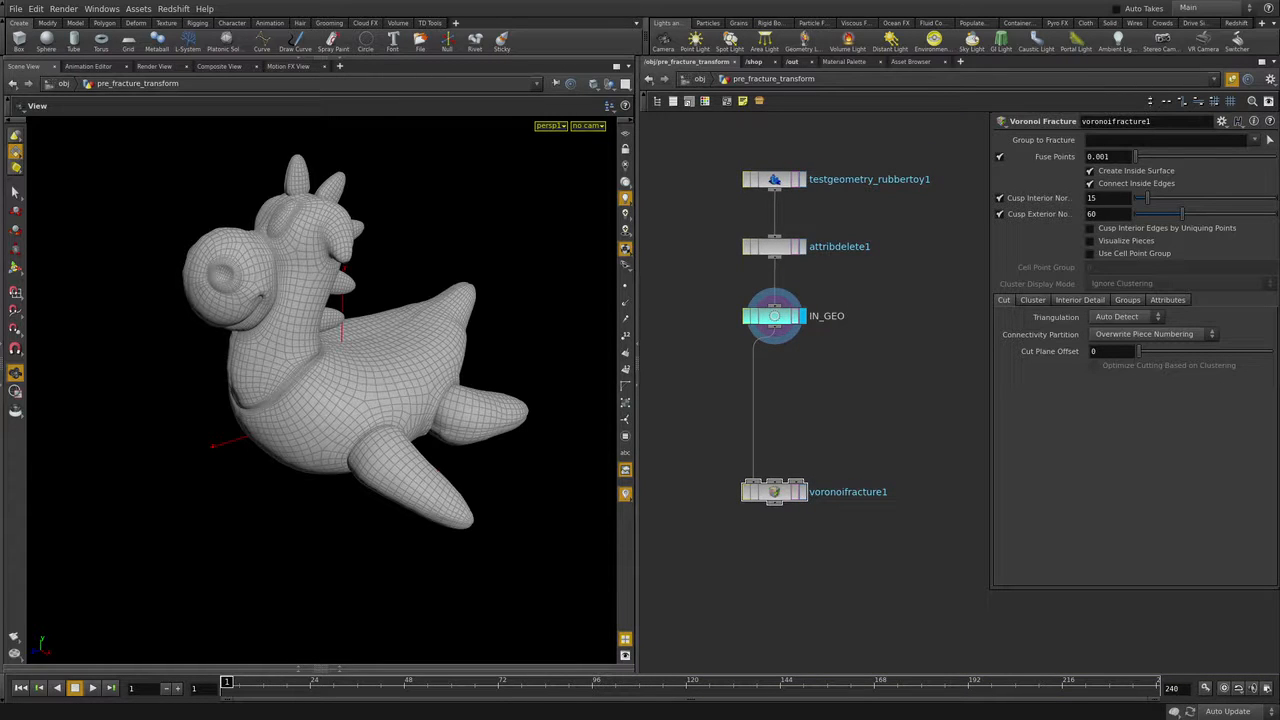
Step: Add an IsoOffset node fed by IN_GEO and display its fog volume
key(Tab)
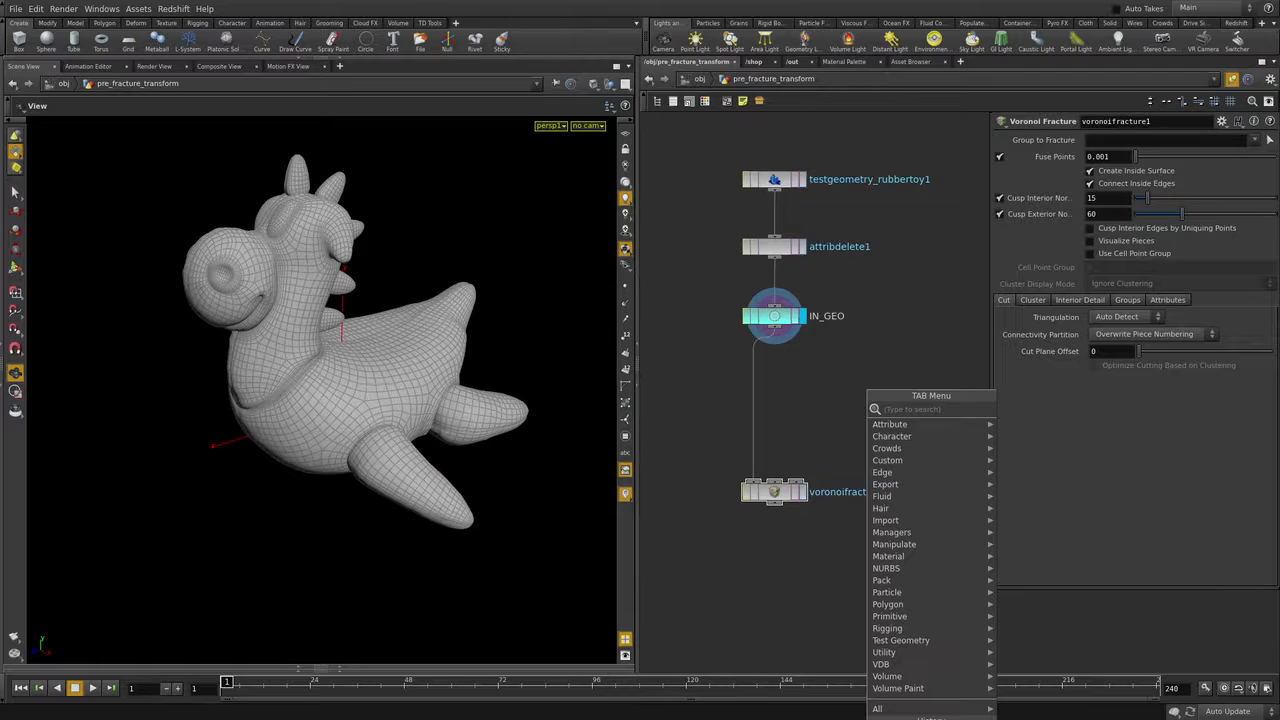
text(iso)
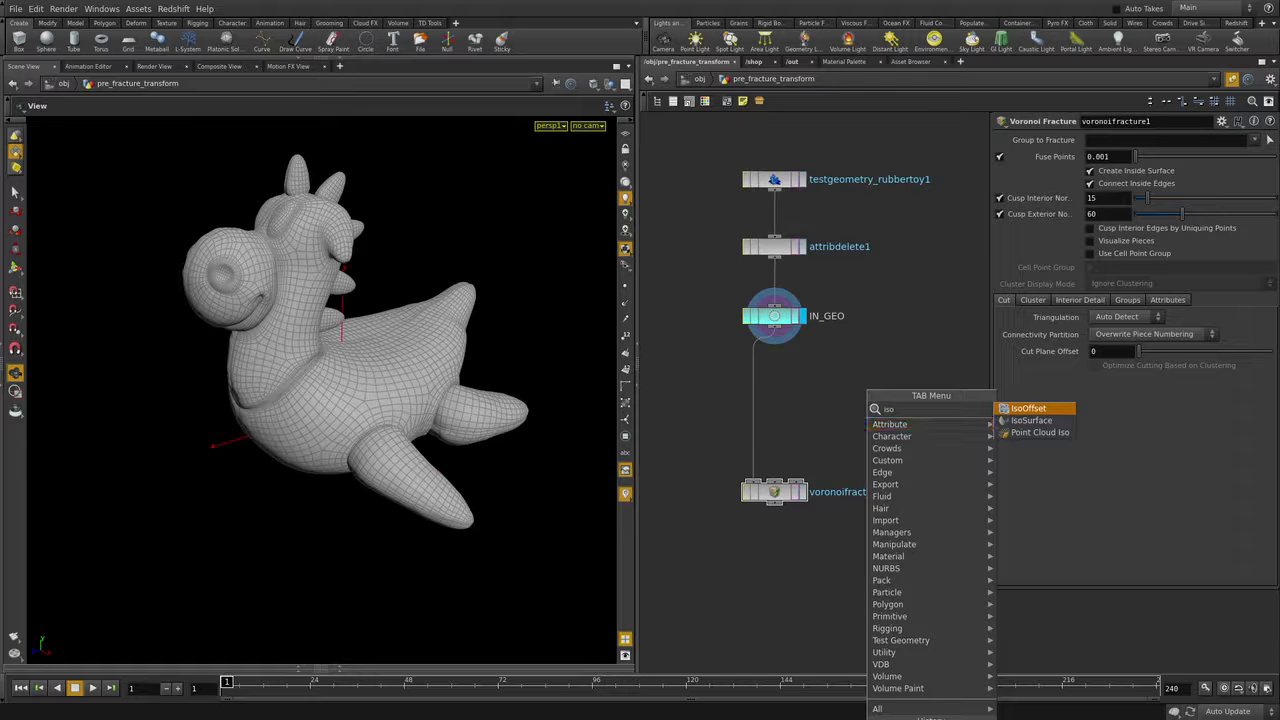
key(Return)
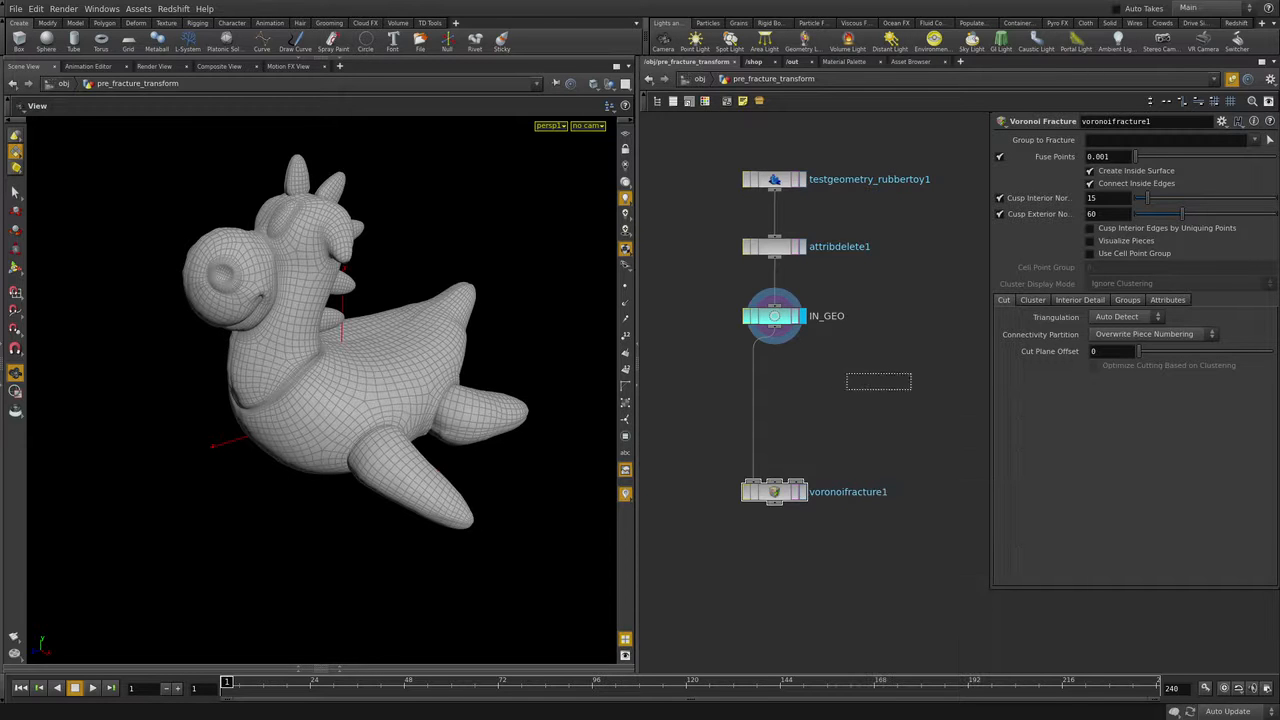
click(861, 384)
click(774, 327)
click(845, 372)
click(888, 384)
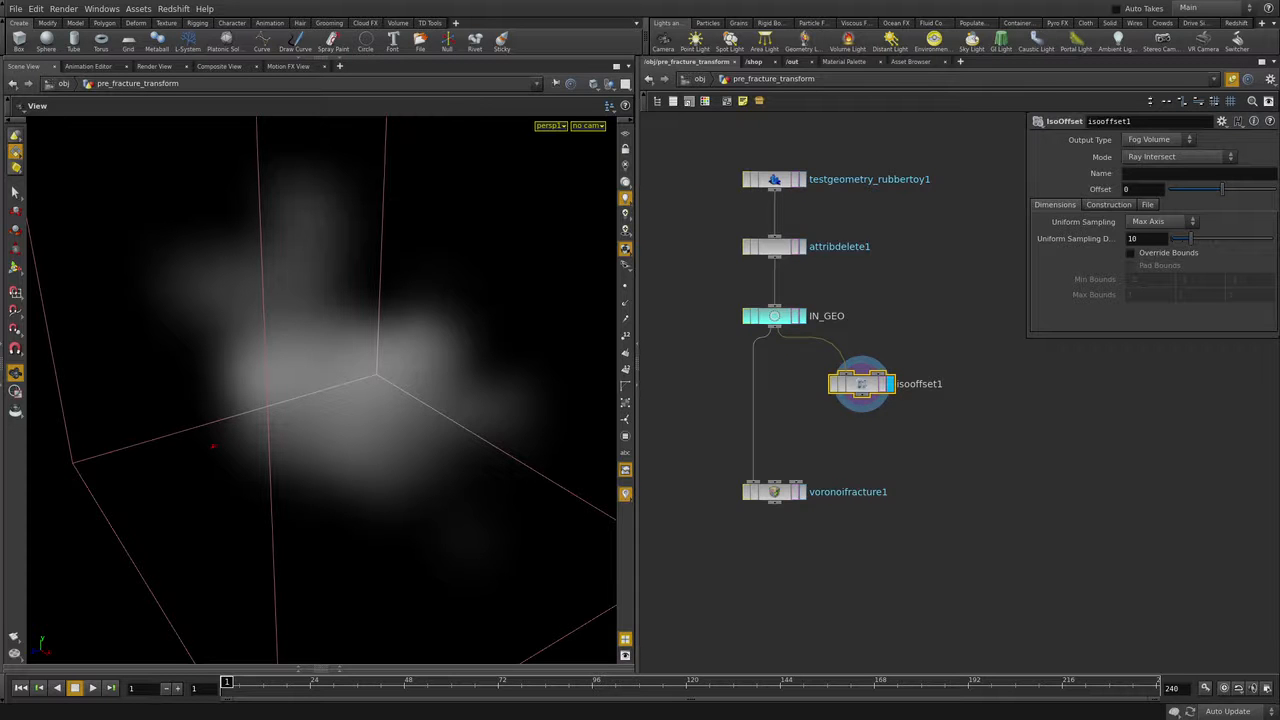
Step: Set the IsoOffset's uniform sampling divisions to 50
mouse_move(213, 446)
alt+mouse_down()
mouse_move(430, 320)
mouse_move(204, 429)
mouse_move(250, 560)
mouse_move(206, 470)
alt+mouse_up()
double_click(1133, 238)
text(50)
key(Return)
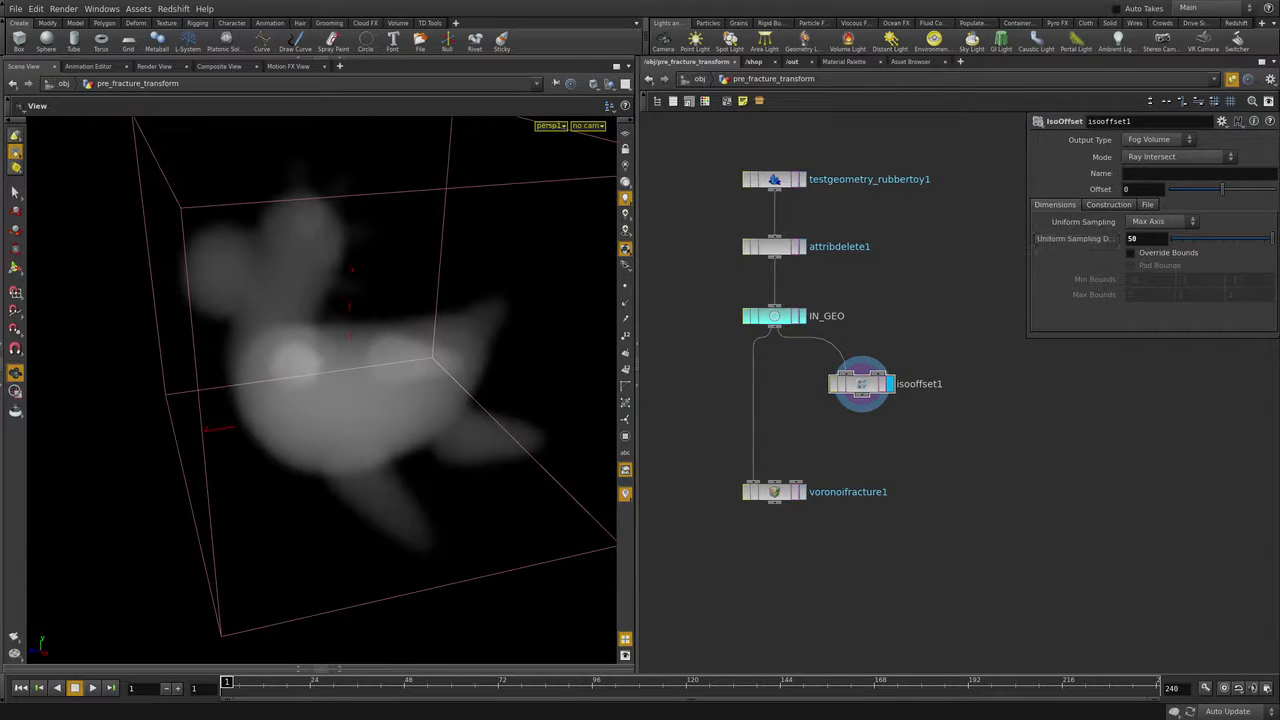
alt+drag(320, 390, 350, 370)
right_drag(350, 370, 410, 395)
Step: Add a Scatter node fed by the IsoOffset and display it, moving the Voronoi Fracture node lower to make room
middle_drag(900, 430, 911, 403)
key(Tab)
text(scatter)
key(Return)
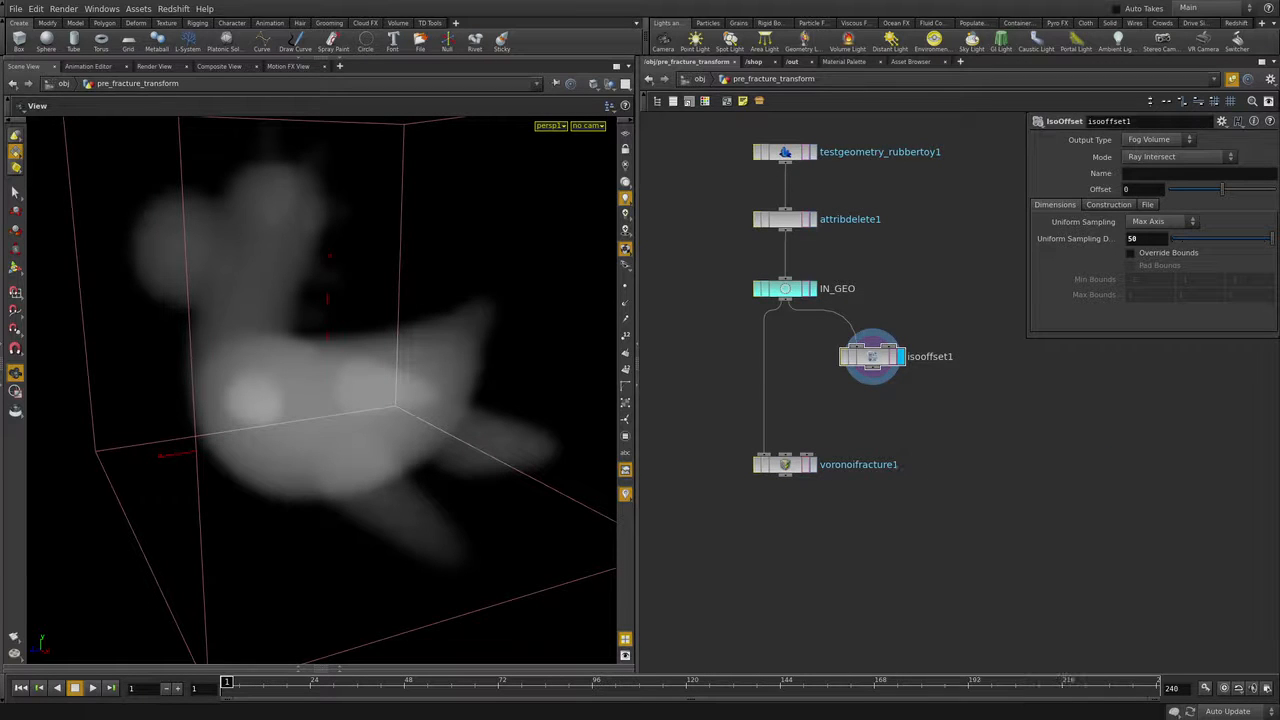
click(873, 423)
middle_drag(873, 423, 891, 374)
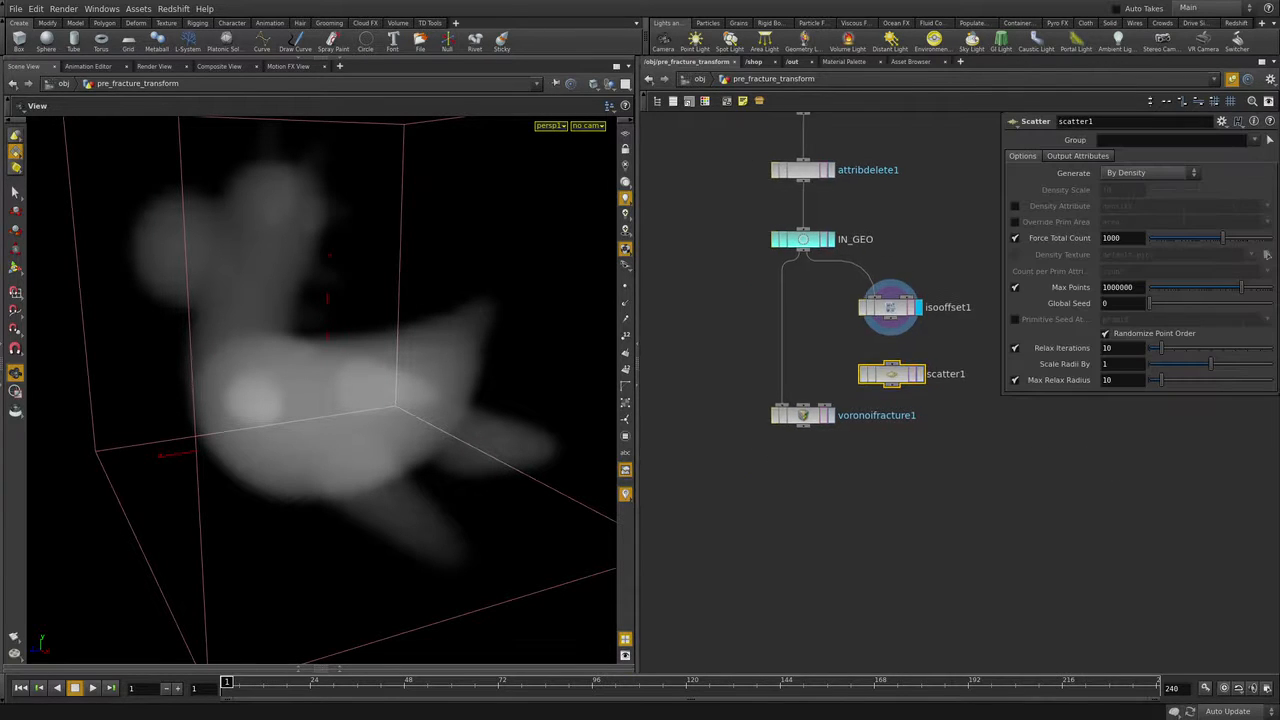
drag(803, 415, 803, 472)
drag(891, 317, 891, 366)
click(920, 374)
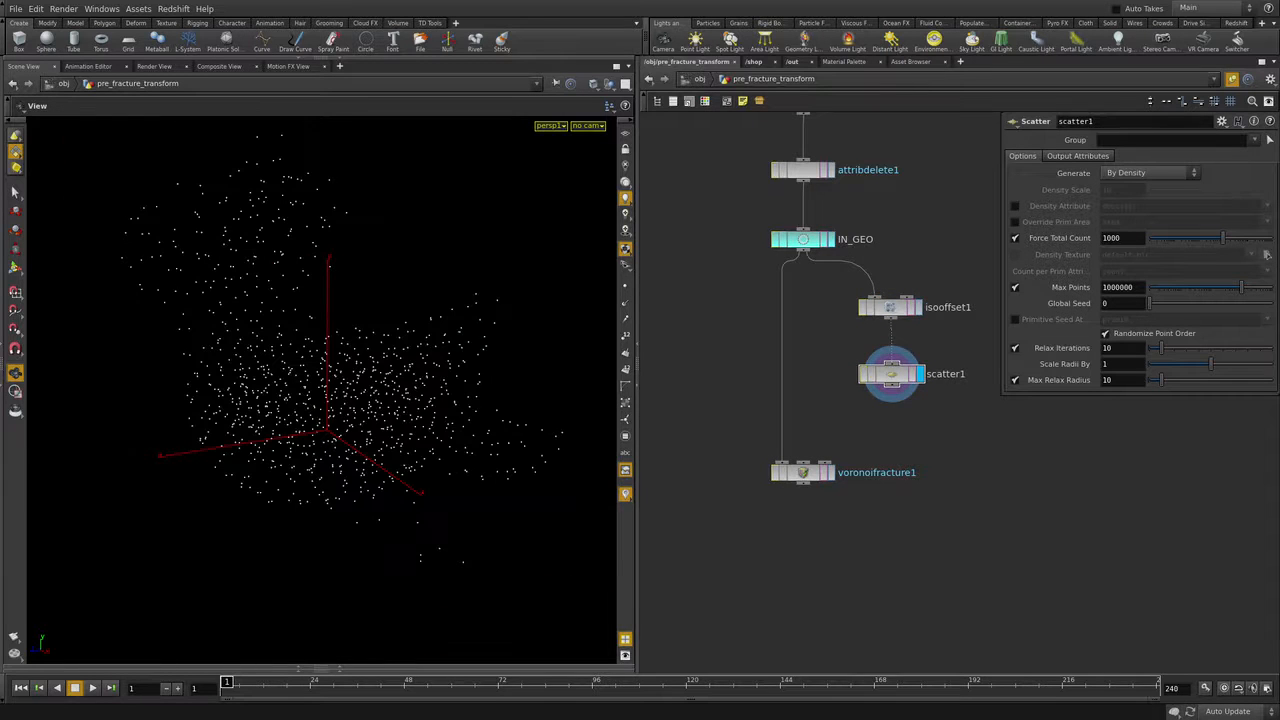
Step: Set the Scatter node's Force Total Count to 50
mouse_move(320, 370)
mouse_down()
mouse_move(430, 390)
mouse_move(340, 380)
mouse_up()
key(BackSpace)
key(BackSpace)
key(BackSpace)
key(BackSpace)
text(50)
key(Return)
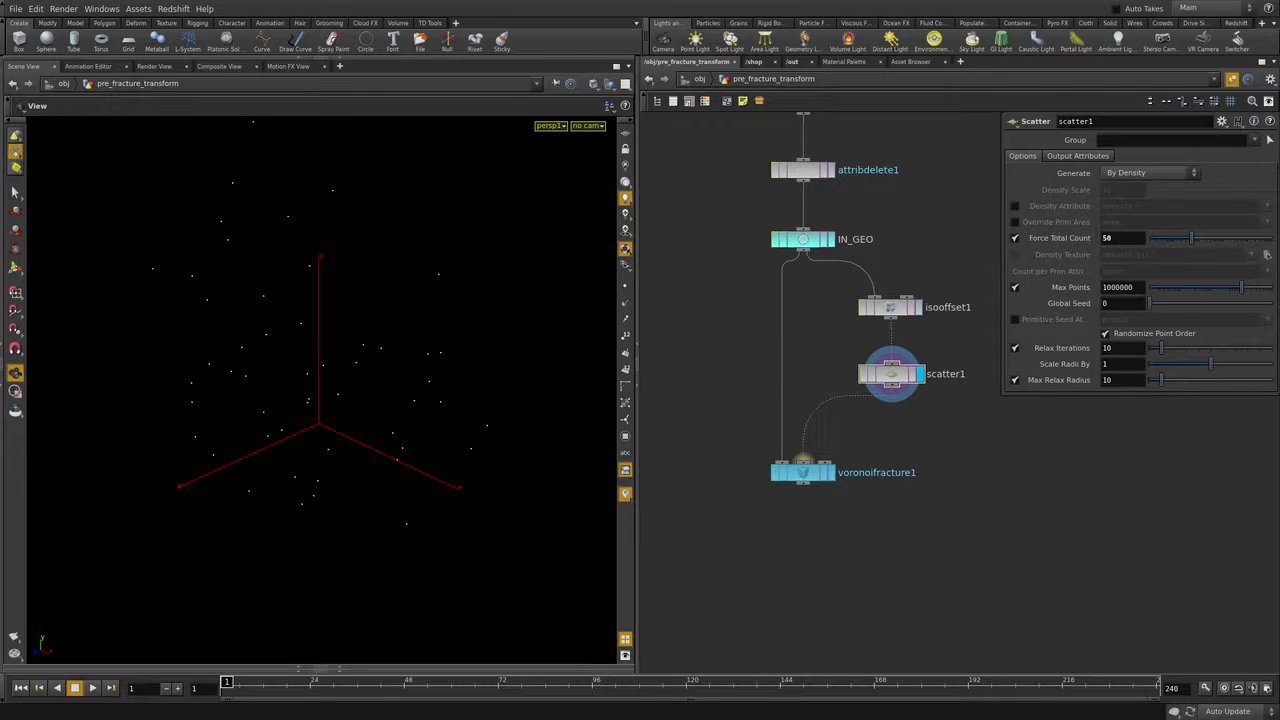
Step: Connect the scattered points to the Voronoi Fracture's second input and display the fracture with Visualize Pieces enabled
mouse_move(880, 538)
mouse_down()
mouse_move(800, 525)
mouse_move(775, 556)
mouse_up()
click(803, 472)
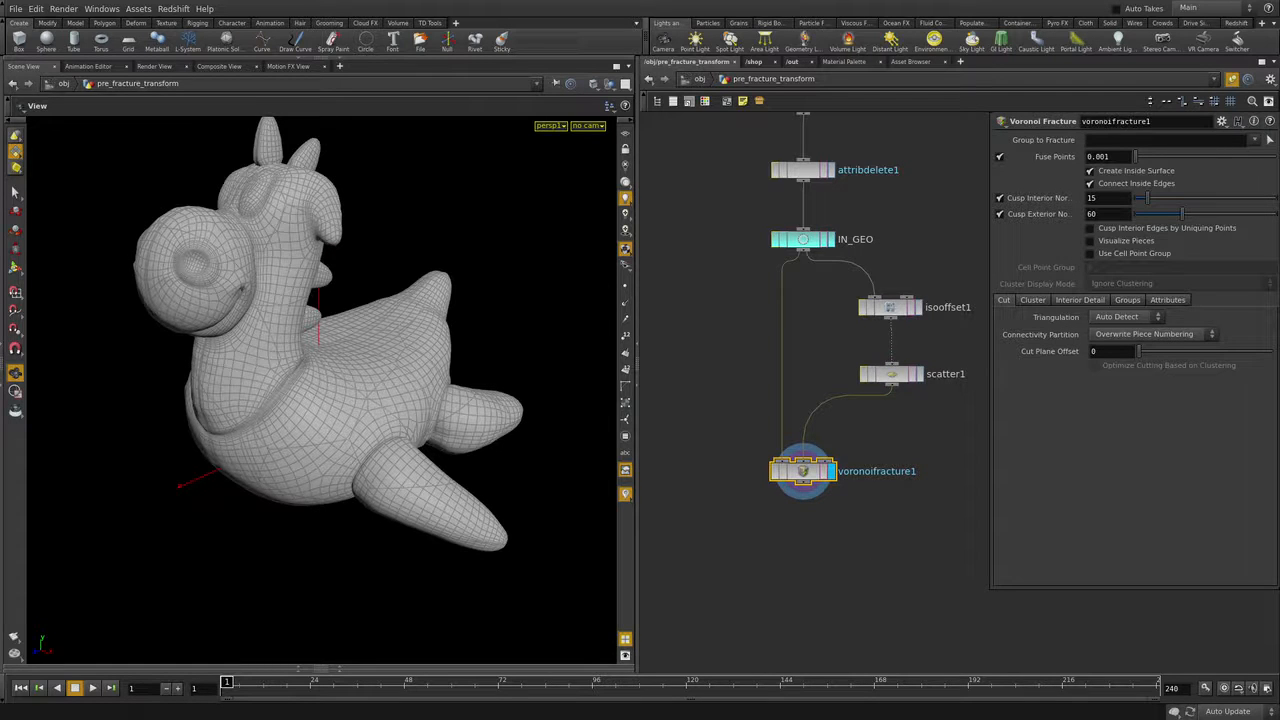
drag(420, 380, 486, 360)
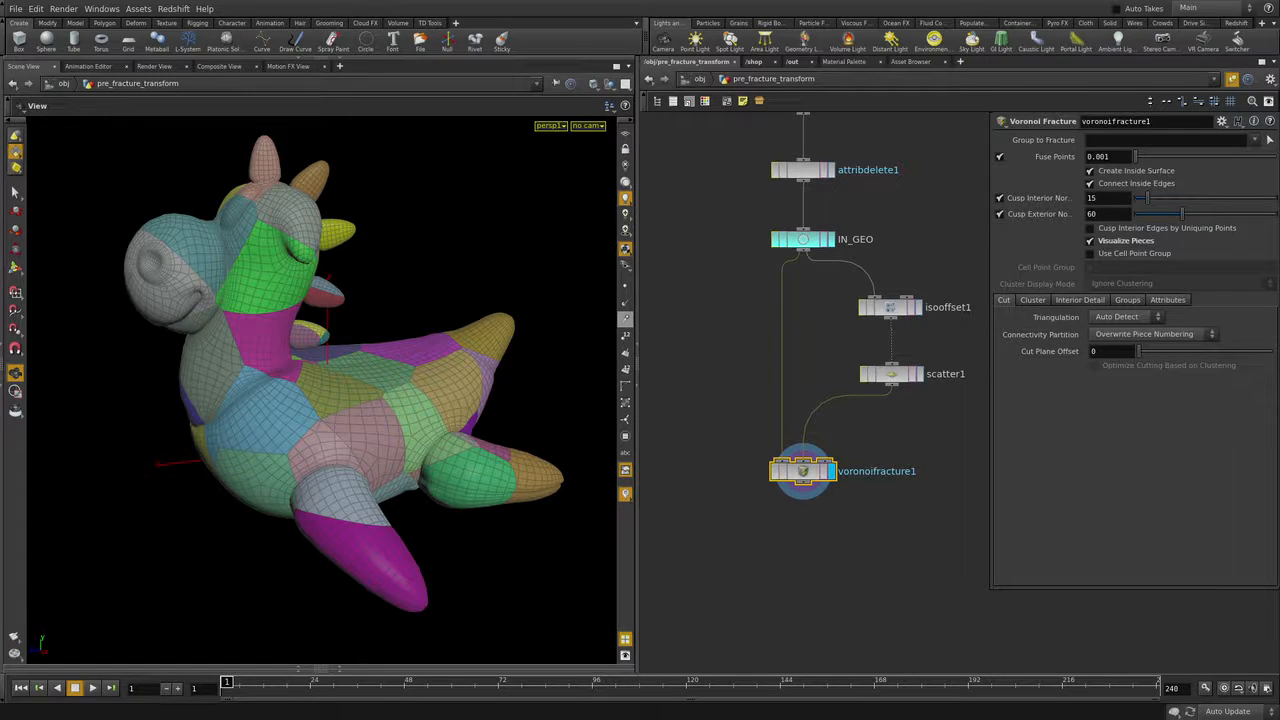
Step: Display IN_GEO again and move the IsoOffset and Scatter nodes further down and away from the main branch
click(831, 239)
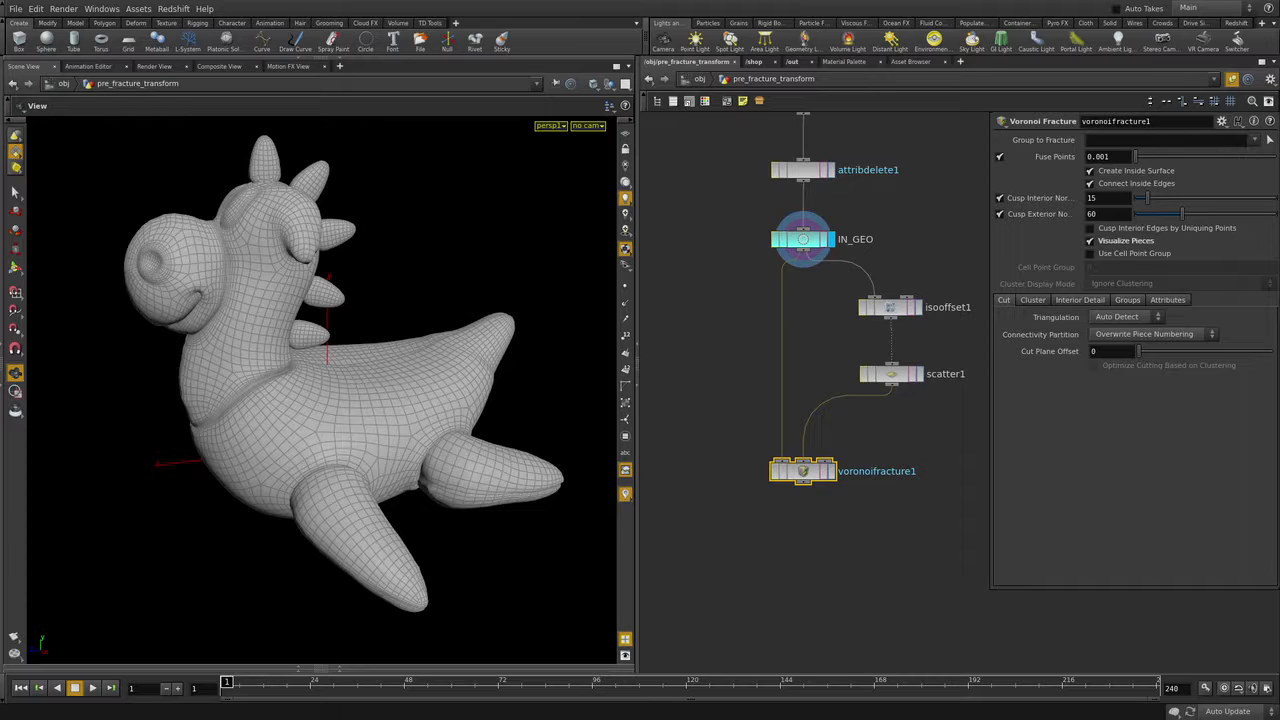
click(900, 420)
middle_drag(900, 420, 890, 479)
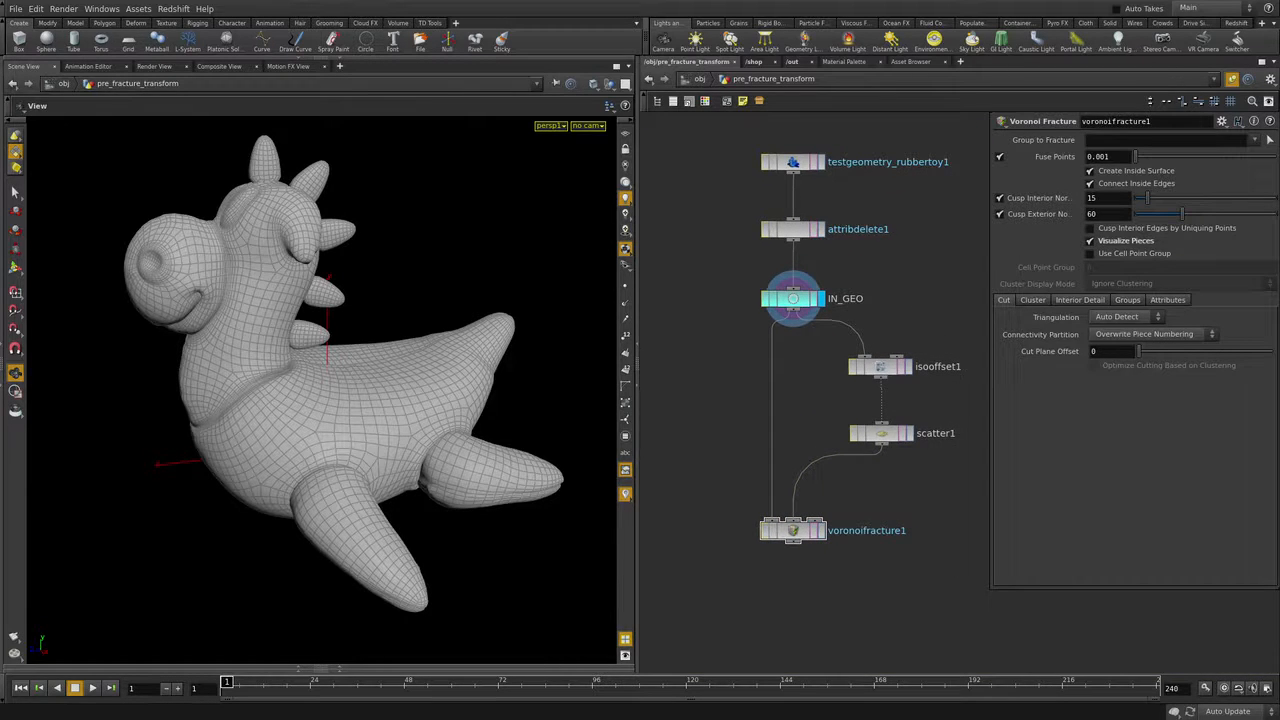
drag(882, 434, 880, 432)
drag(926, 479, 880, 388)
click(960, 410)
middle_drag(960, 370, 993, 391)
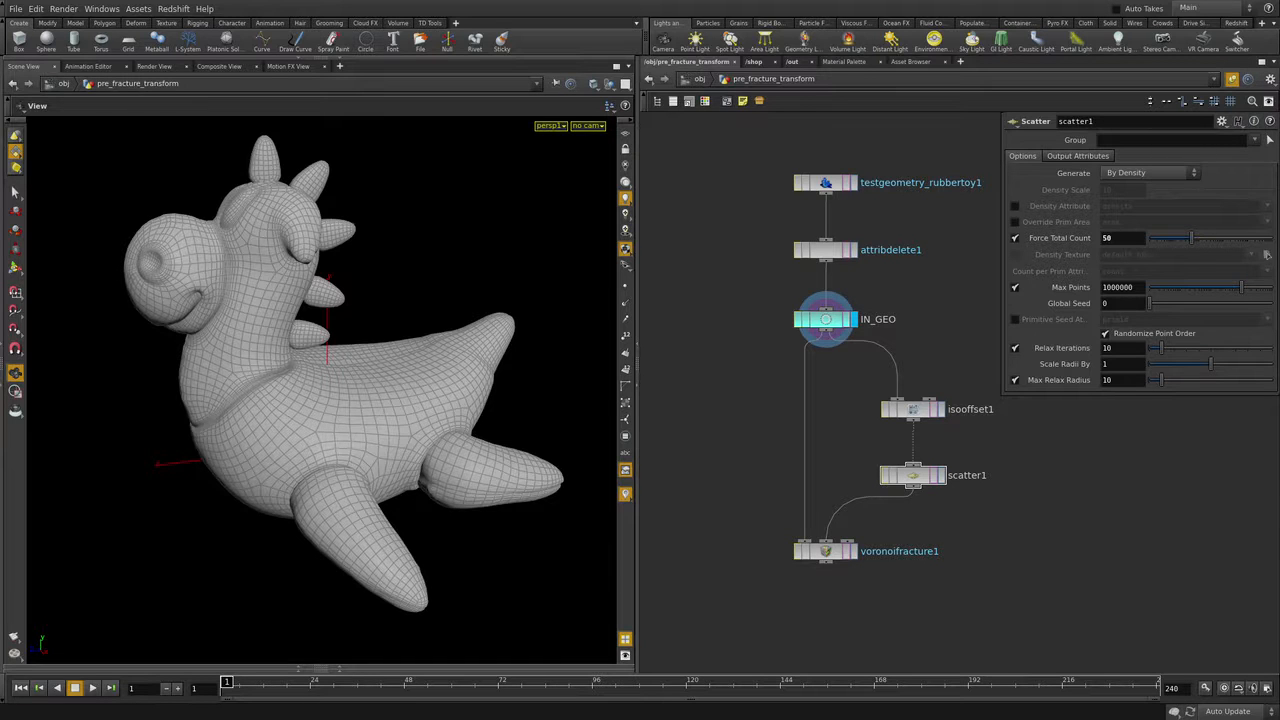
middle_drag(960, 400, 969, 375)
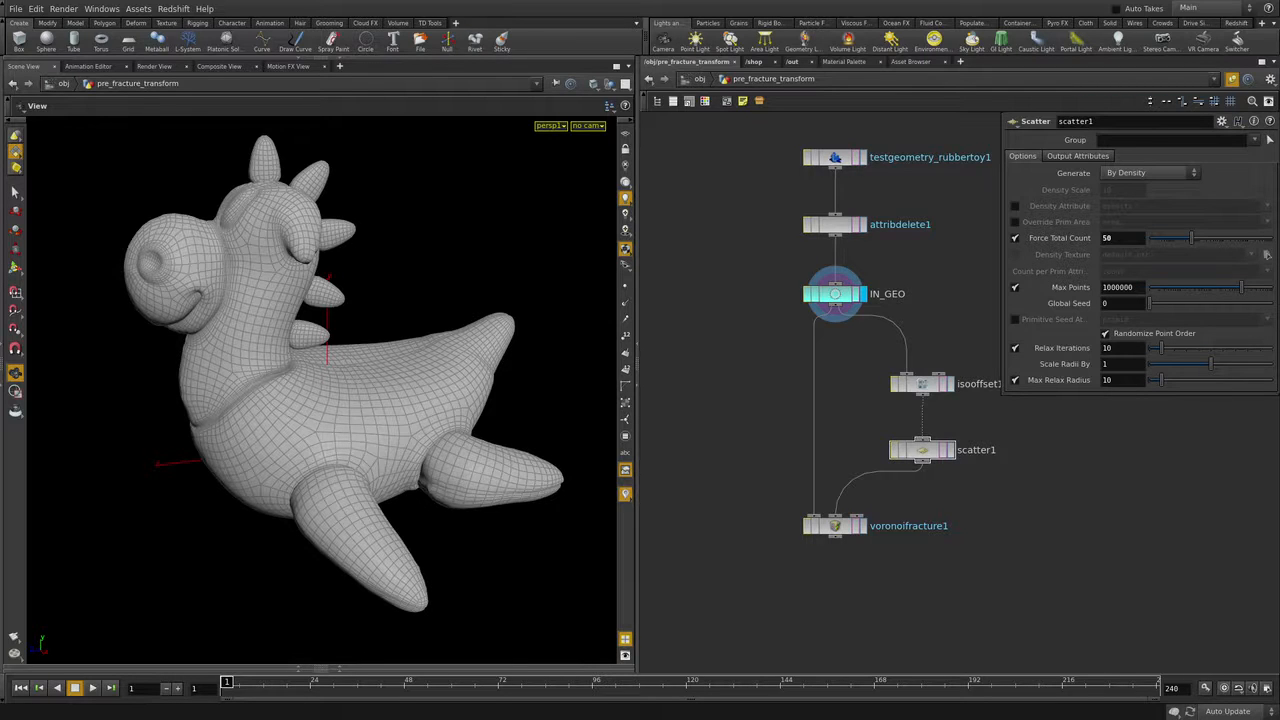
Step: Insert an Attribute Wrangle between IN_GEO and the Voronoi Fracture's first input
key(Tab)
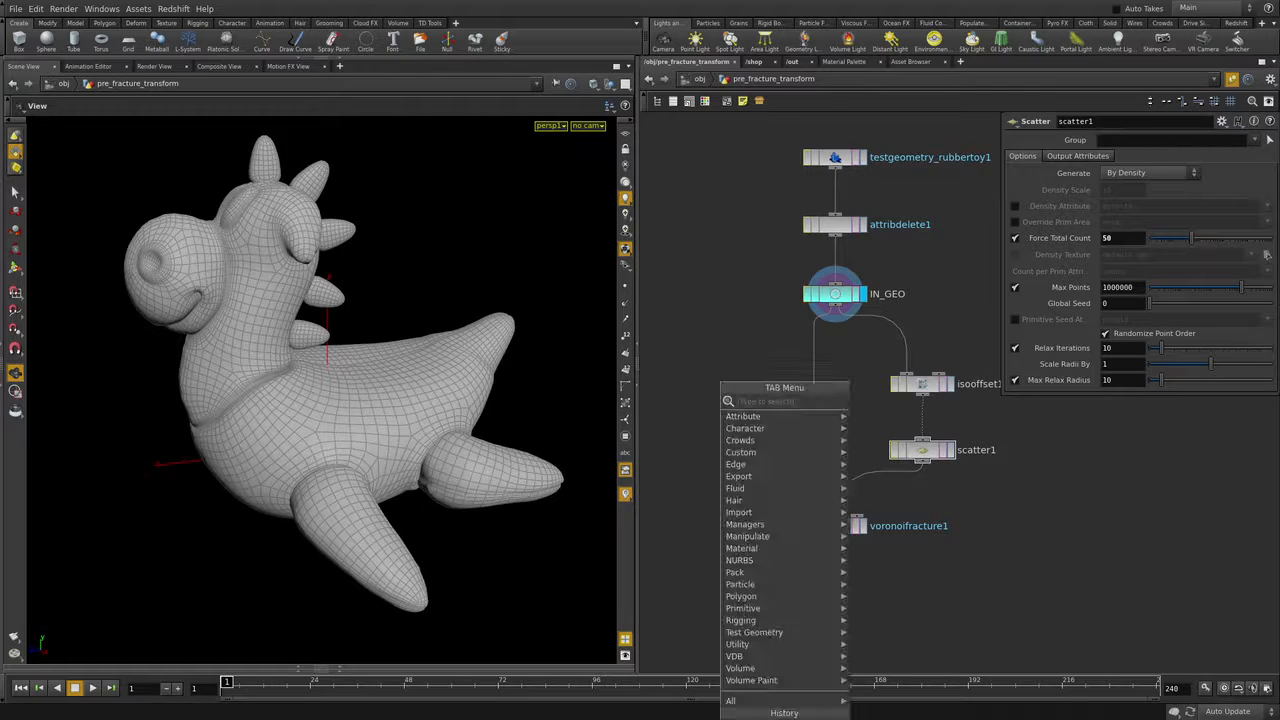
text(aw)
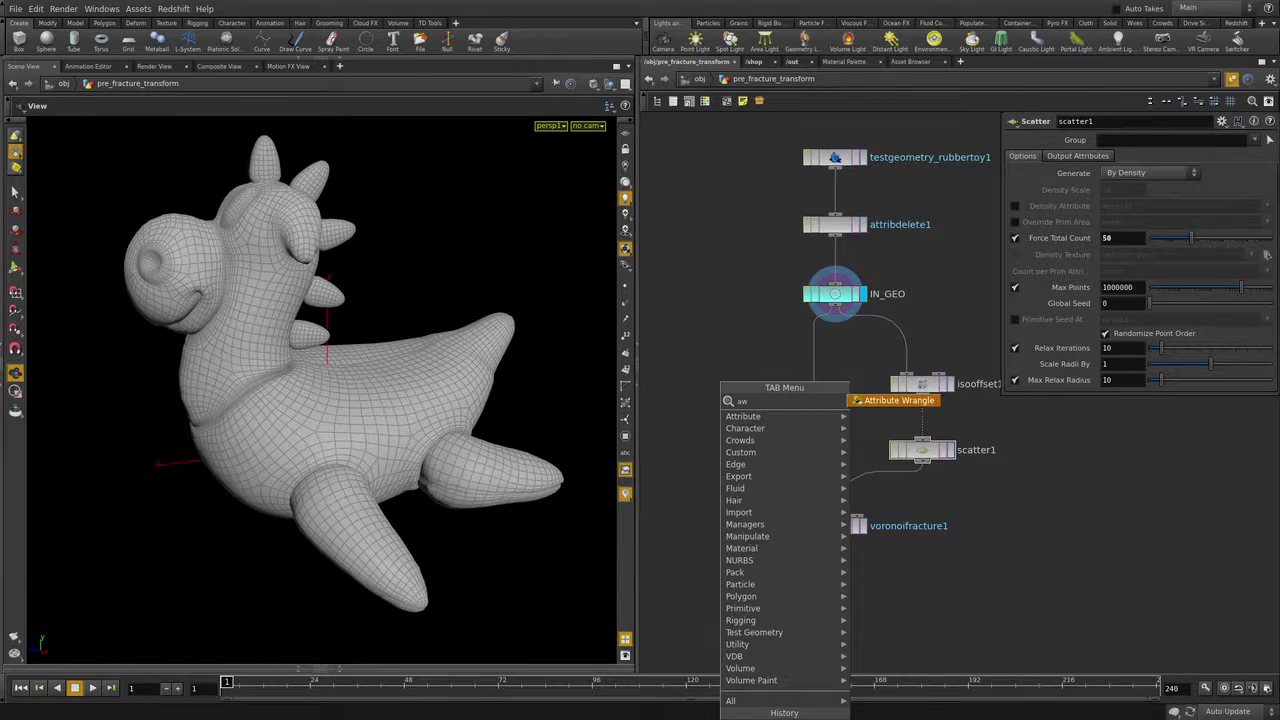
key(Return)
click(750, 389)
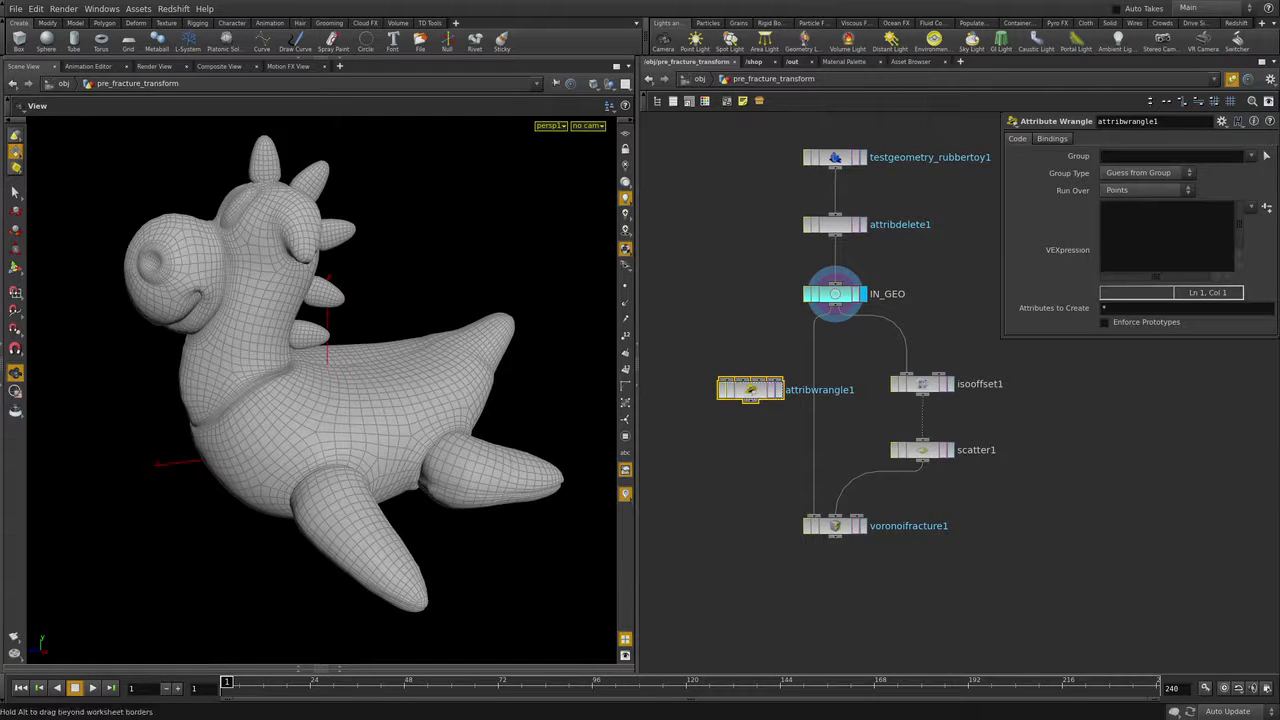
mouse_move(750, 389)
mouse_down()
mouse_move(820, 358)
mouse_move(770, 384)
mouse_up()
Step: Rename the Attribute Wrangle node store_init_pos
double_click(840, 383)
text(sto)
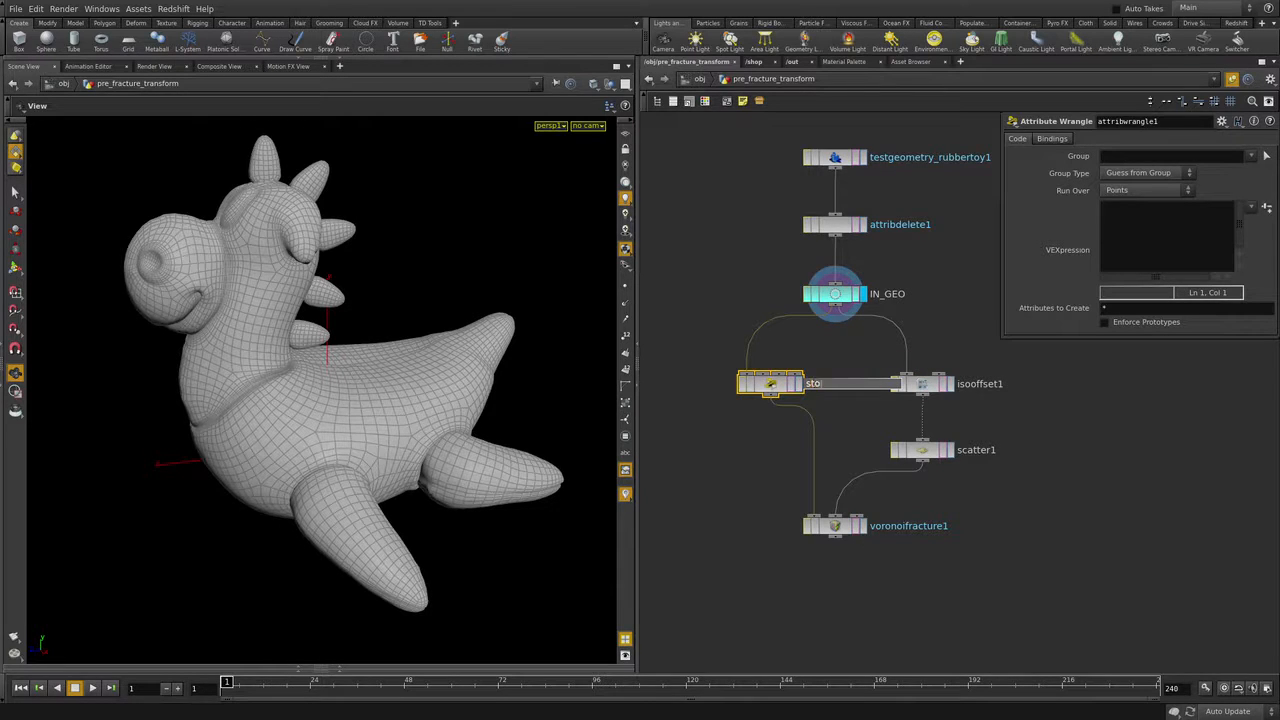
text(re_init_pos)
key(Return)
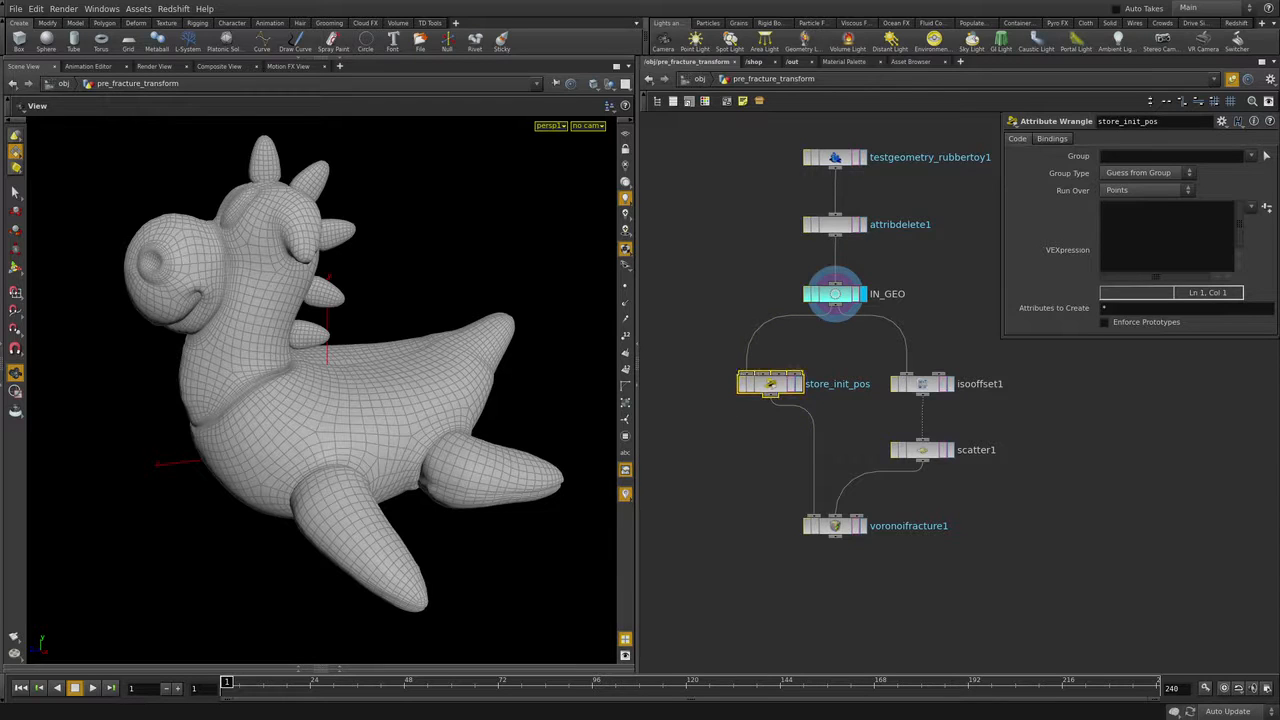
click(780, 384)
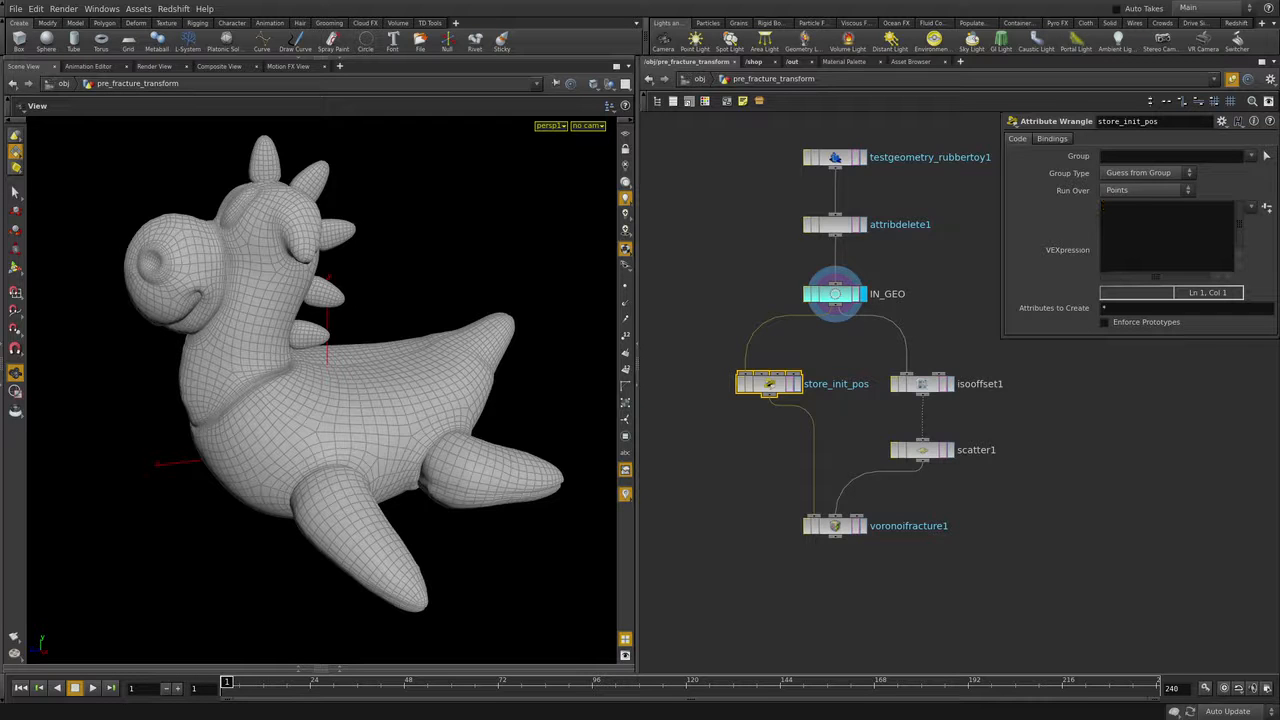
Step: Enlarge the wrangle's parameter overlay and reveal an enlarged Geometry Spreadsheet beneath the viewport, with the whole toy in view
drag(1002, 338, 904, 431)
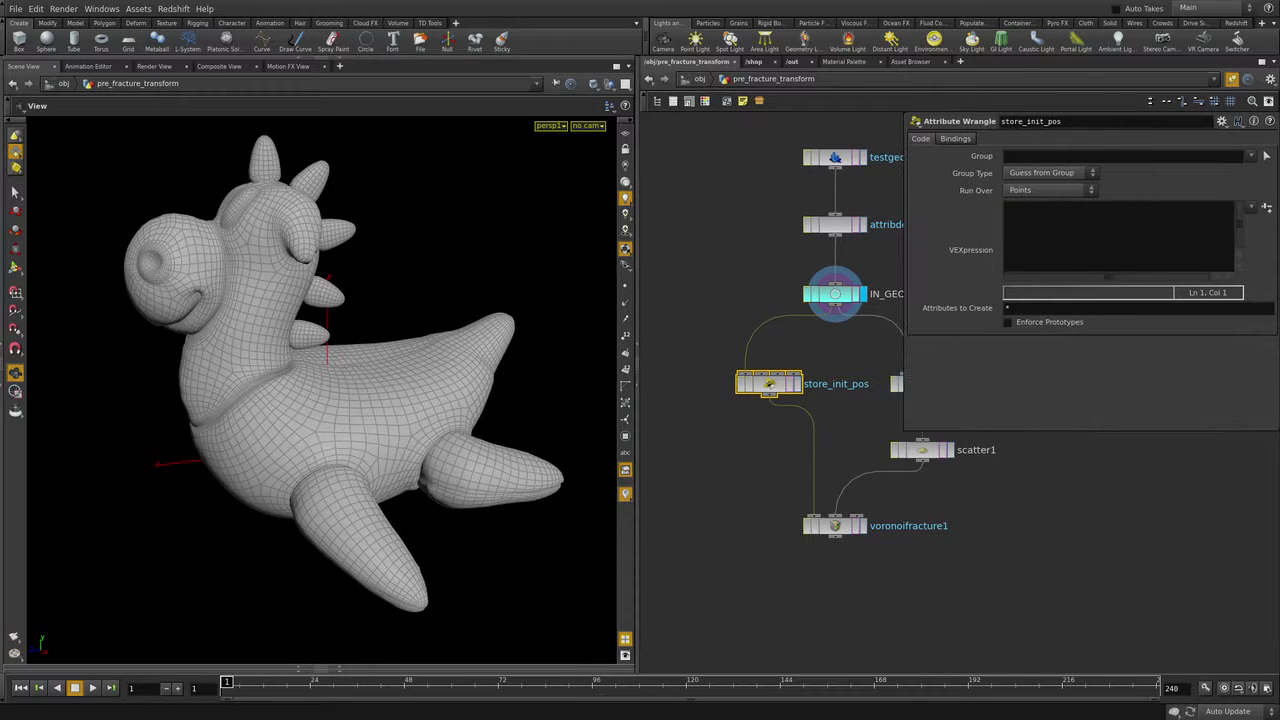
click(320, 668)
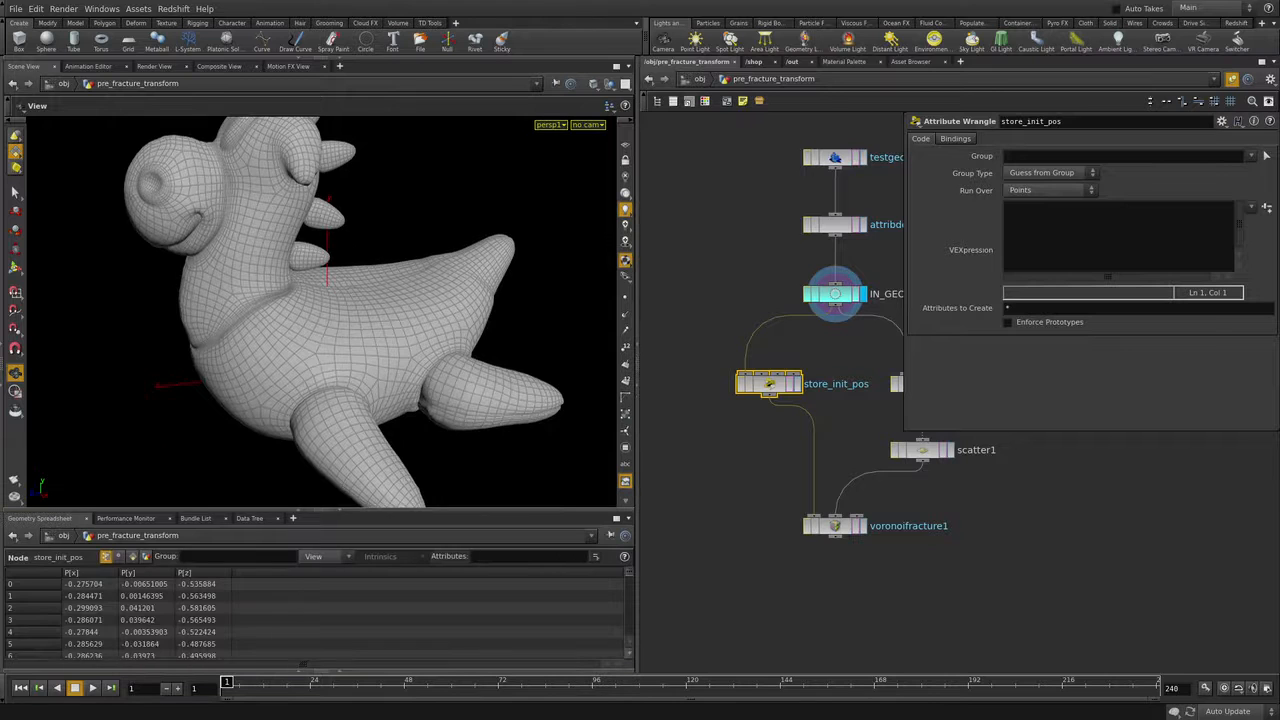
drag(24, 511, 24, 443)
scroll(322, 276, down, 4)
drag(322, 276, 365, 300)
middle_drag(365, 300, 344, 302)
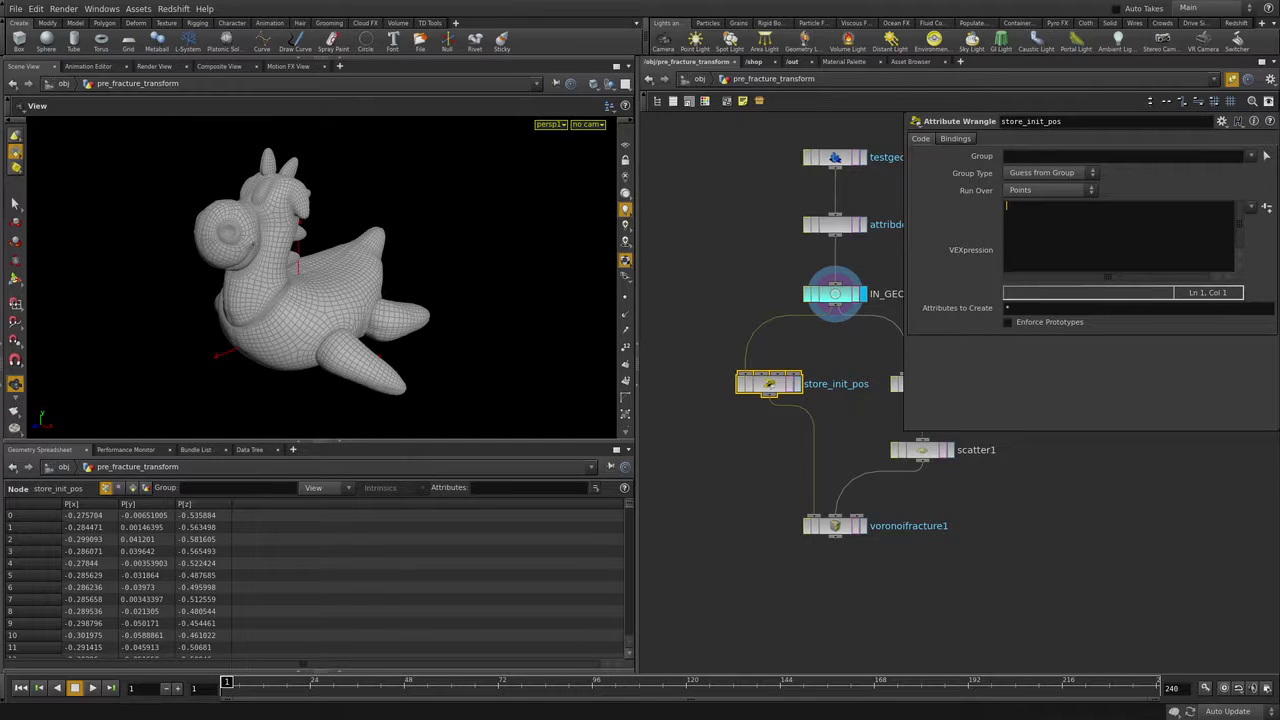
Step: Write the VEX expression v@initpos = @P; in store_init_pos and apply it
text(v)
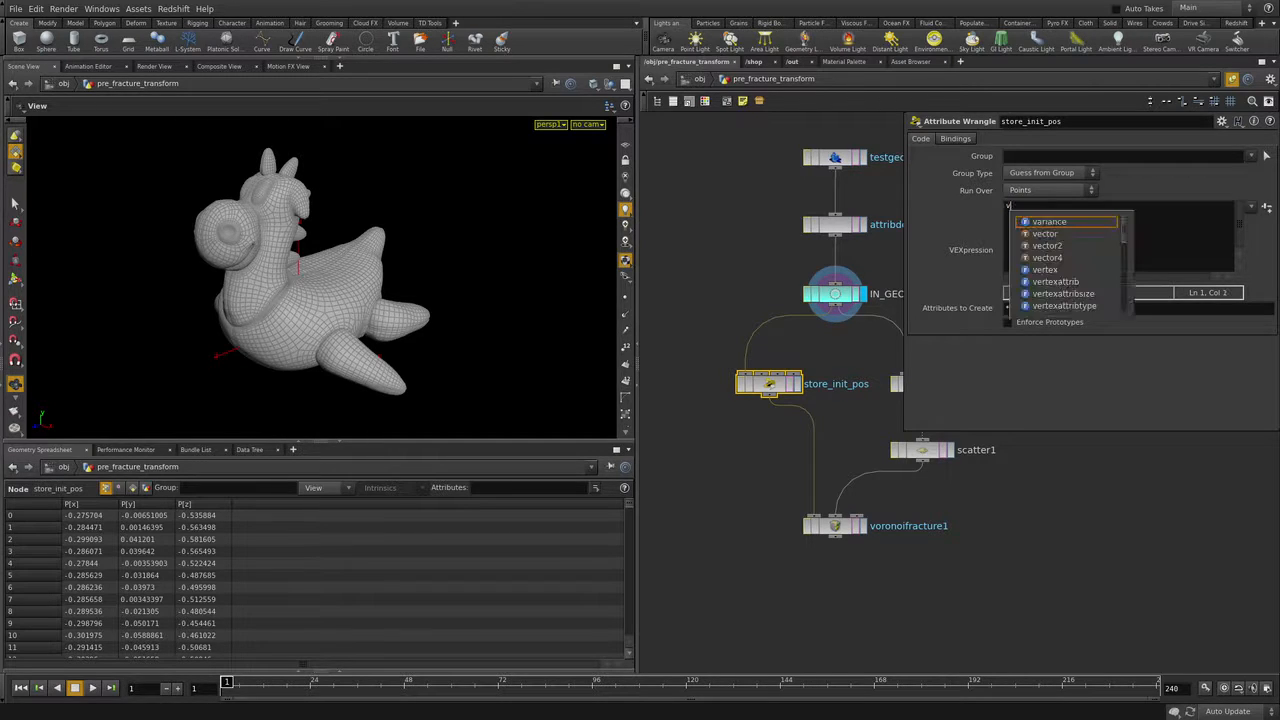
text(@i)
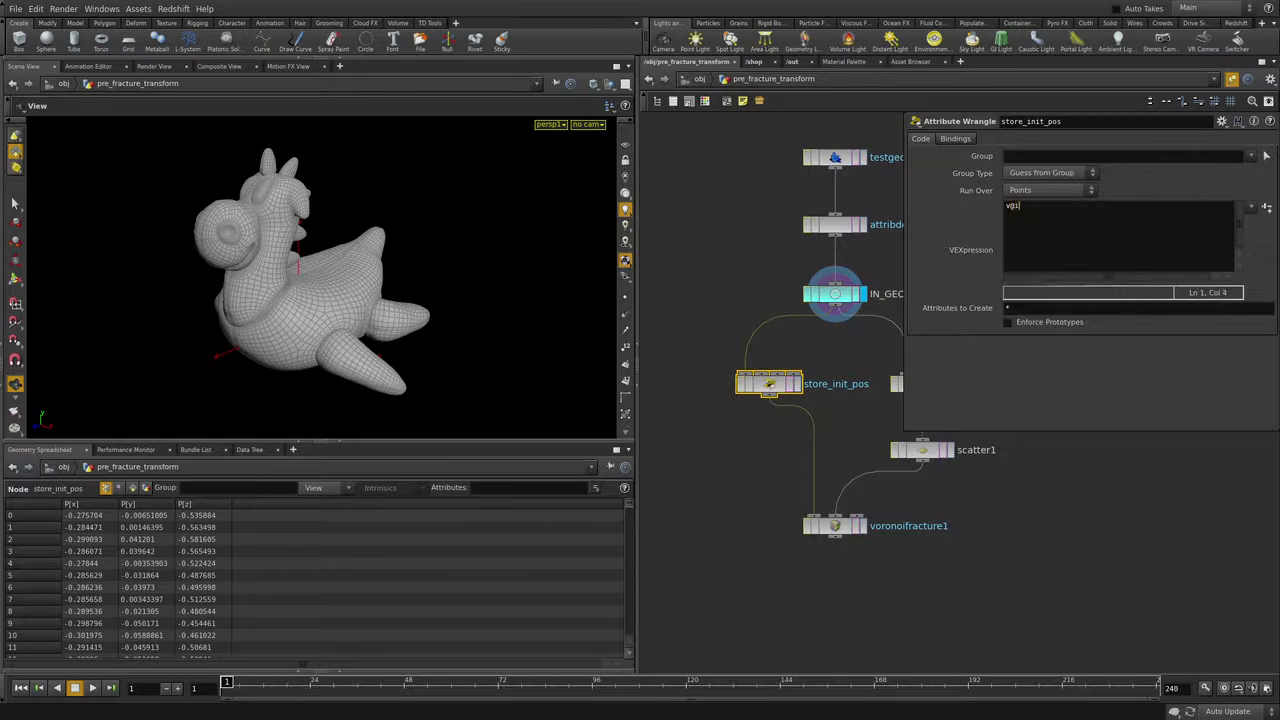
text(nitpos = @P;)
key(ctrl+Return)
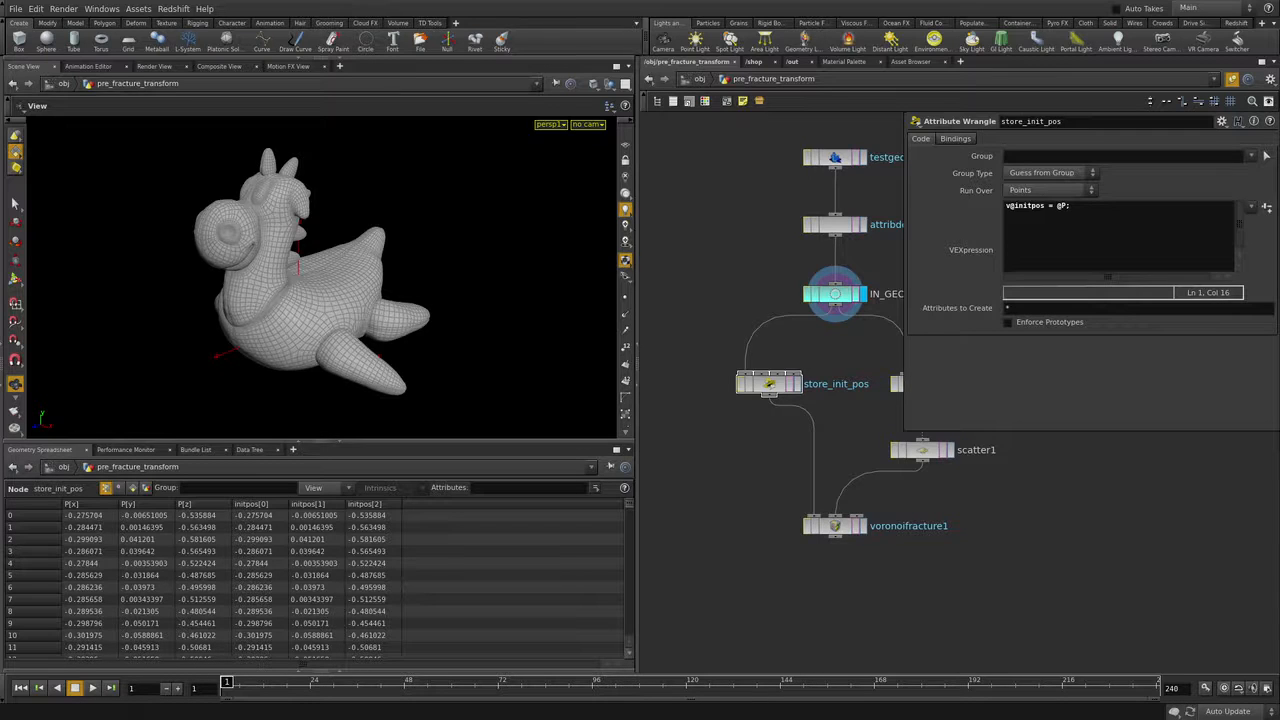
Step: Narrow the parameter overlay and space out the network by moving voronoifracture1 and store_init_pos further down
middle_drag(776, 430, 759, 370)
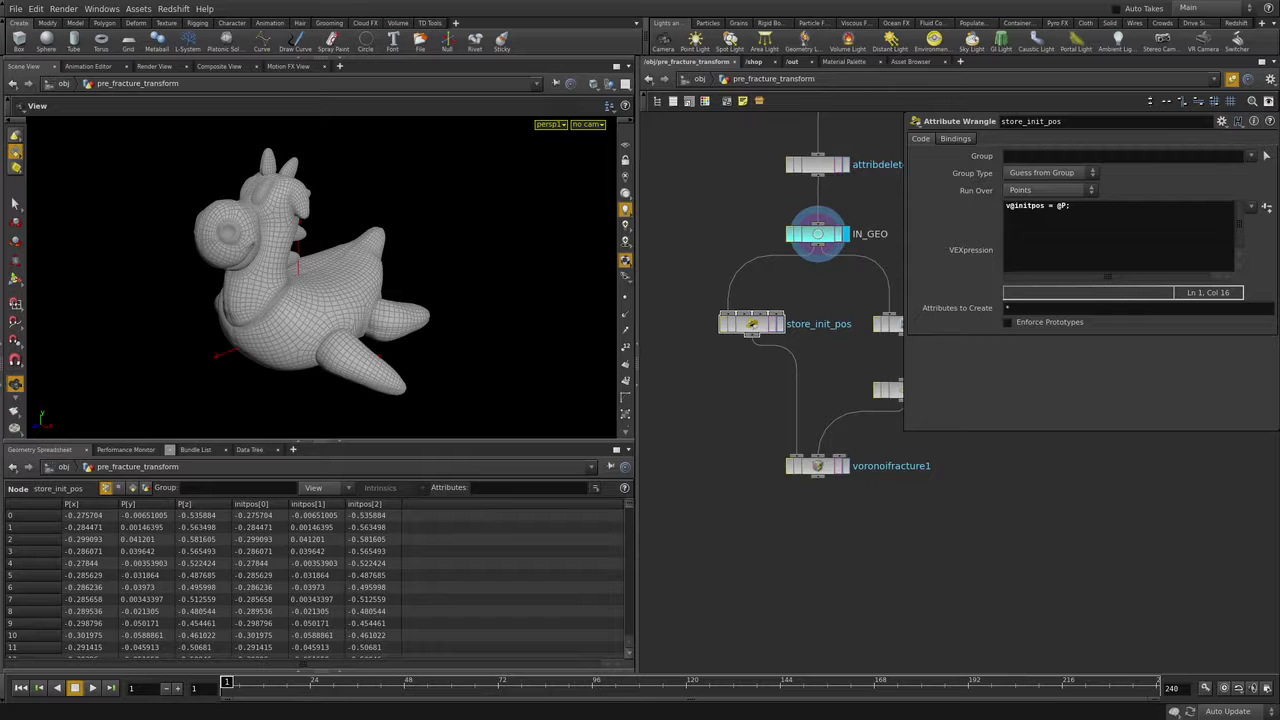
drag(905, 429, 1028, 410)
drag(818, 466, 805, 528)
drag(964, 448, 887, 390)
drag(752, 323, 743, 355)
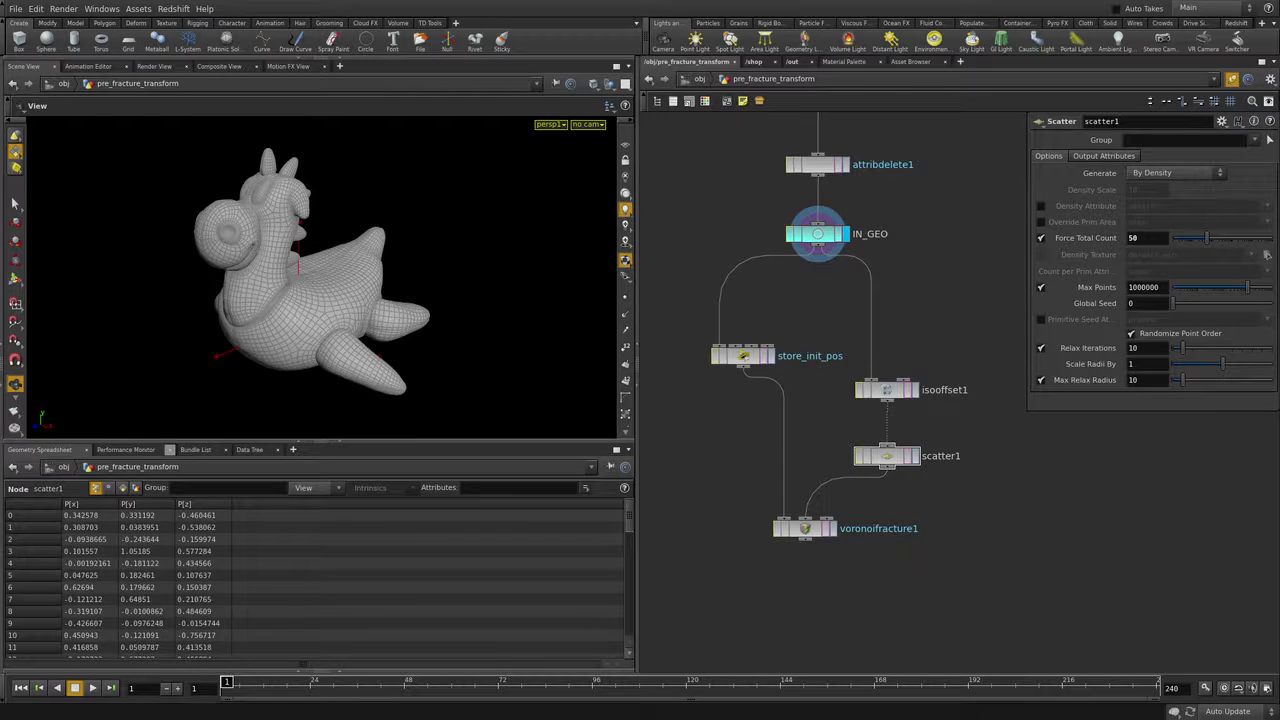
Step: Add an Attribute VOP and insert it directly below IN_GEO, feeding both branches
key(Tab)
text(attribute vop)
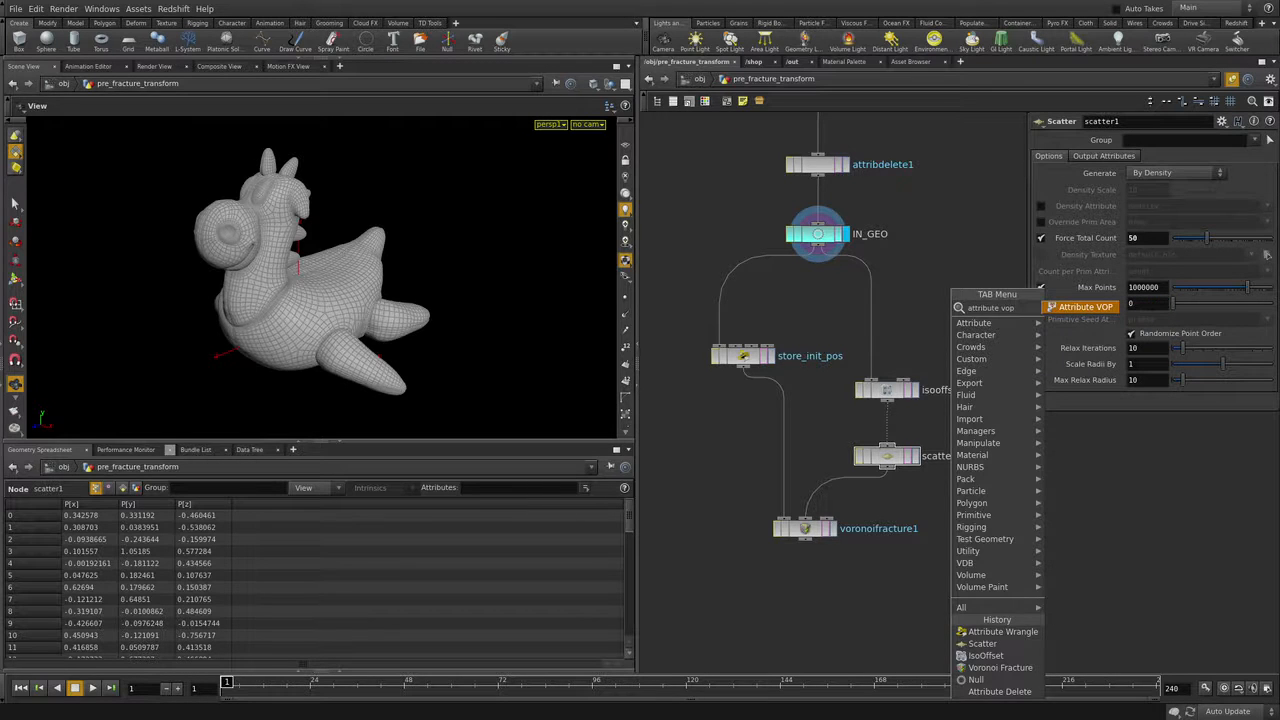
key(Return)
click(743, 272)
drag(743, 272, 817, 287)
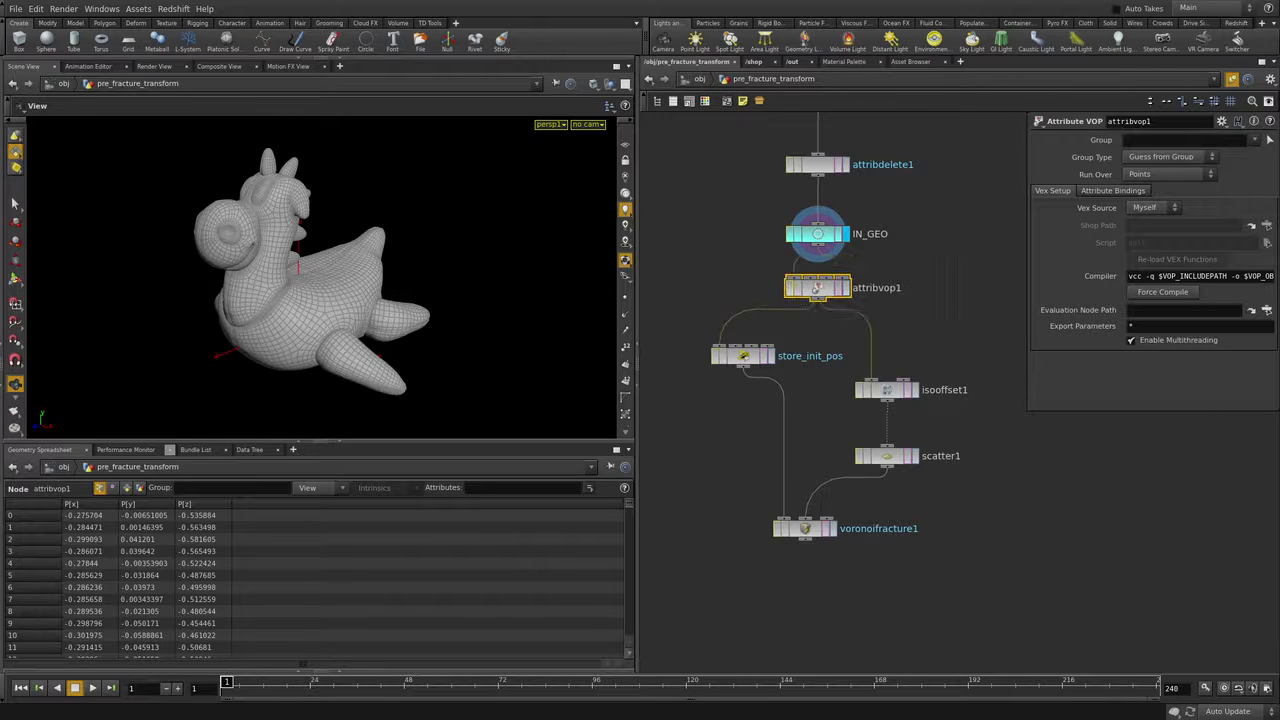
Step: Pull store_init_pos out of its branch and reinsert it between IN_GEO and the Attribute VOP, spacing the nodes evenly
drag(742, 358, 715, 262)
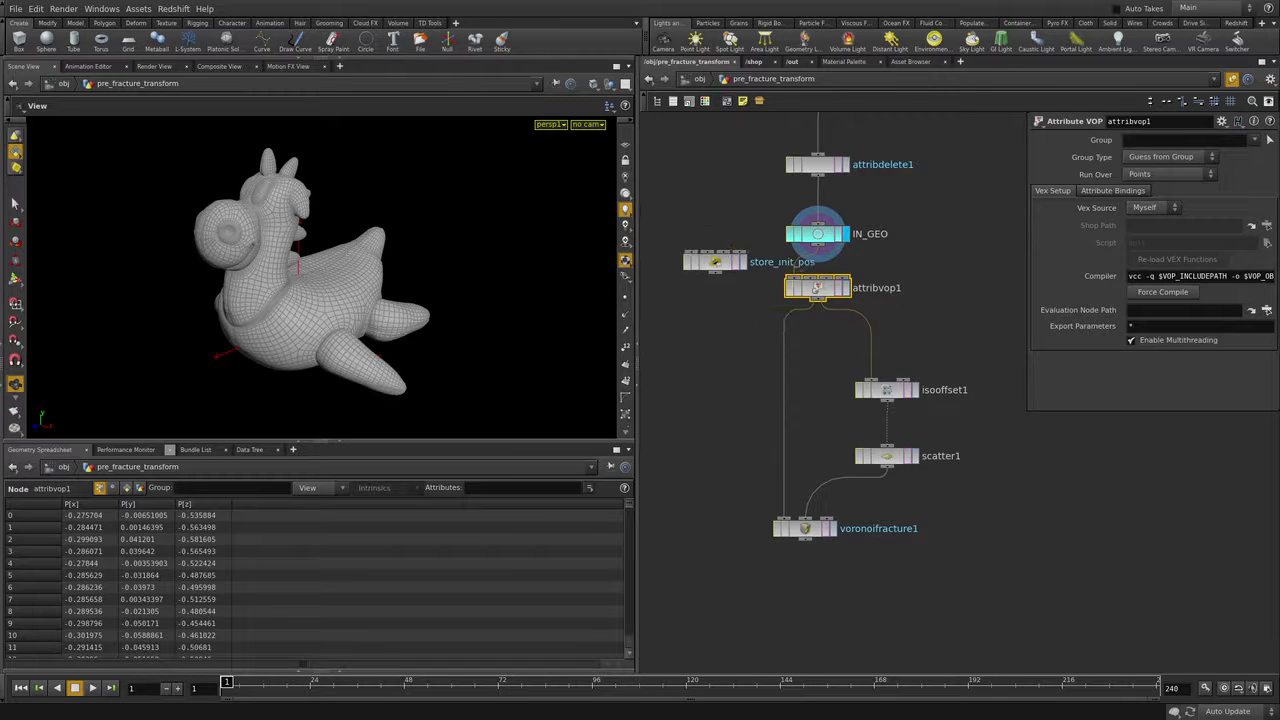
drag(817, 288, 817, 326)
drag(715, 262, 805, 281)
middle_drag(785, 430, 657, 460)
drag(679, 314, 693, 317)
middle_drag(691, 329, 759, 286)
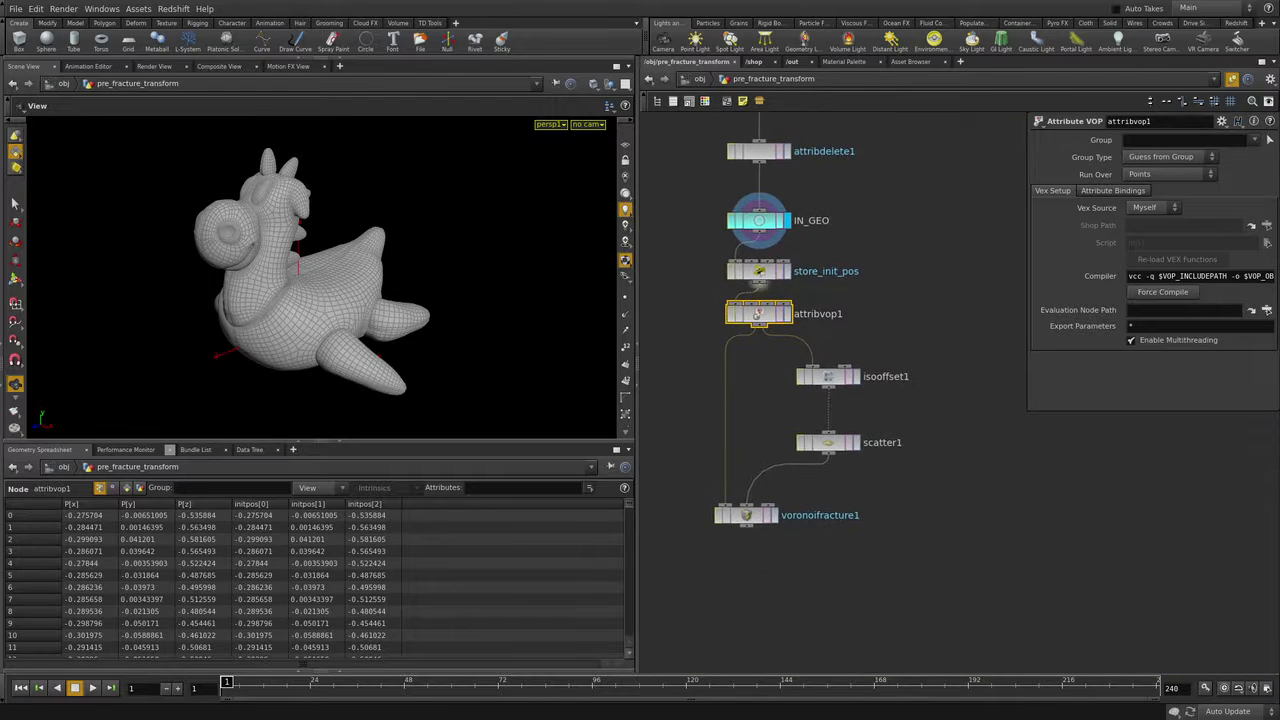
ctrl+drag(759, 314, 759, 337)
drag(759, 271, 759, 276)
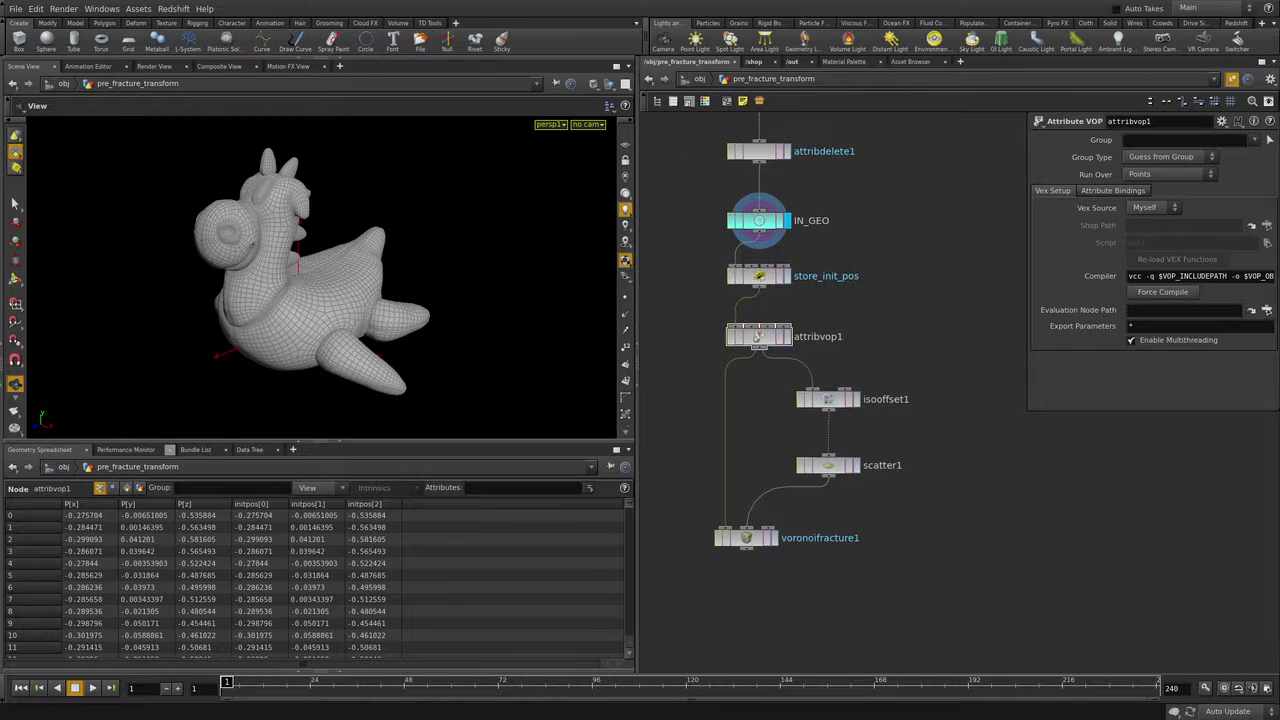
Step: Rename the Attribute VOP node pre_fracture_transform
double_click(816, 336)
text(pre_fracture_transfo)
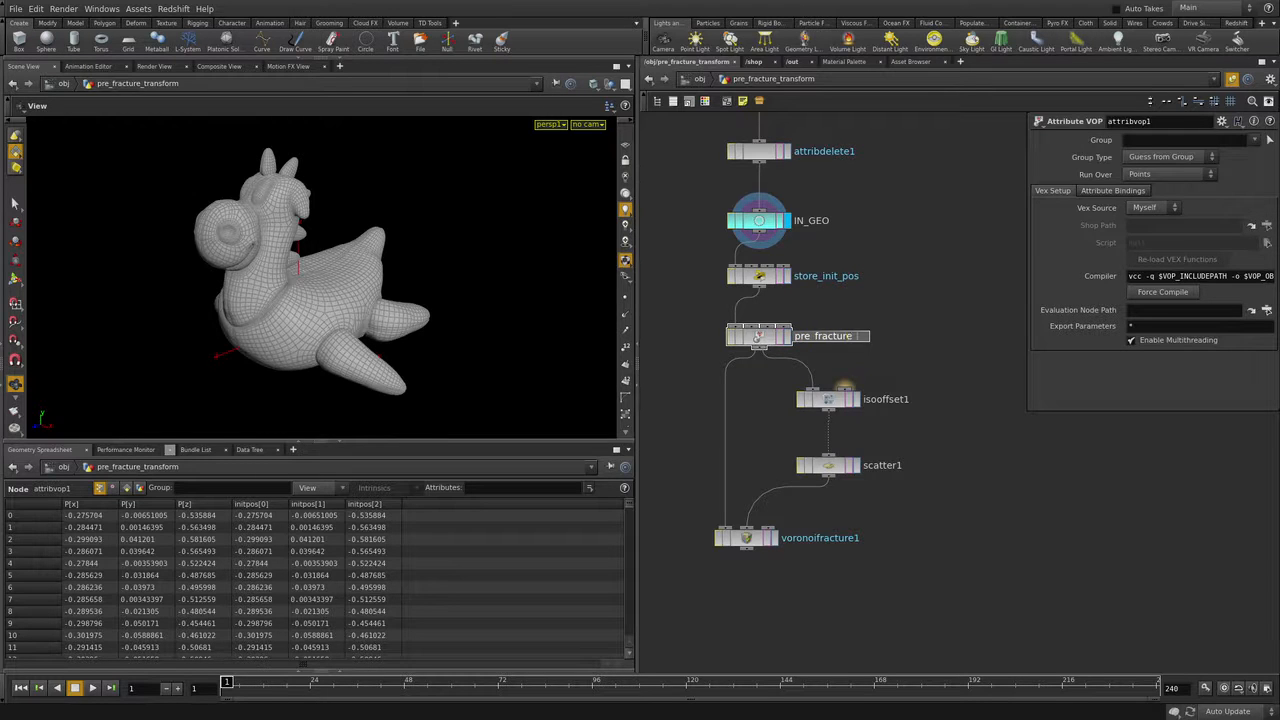
text(rm)
key(Return)
middle_drag(786, 336, 834, 311)
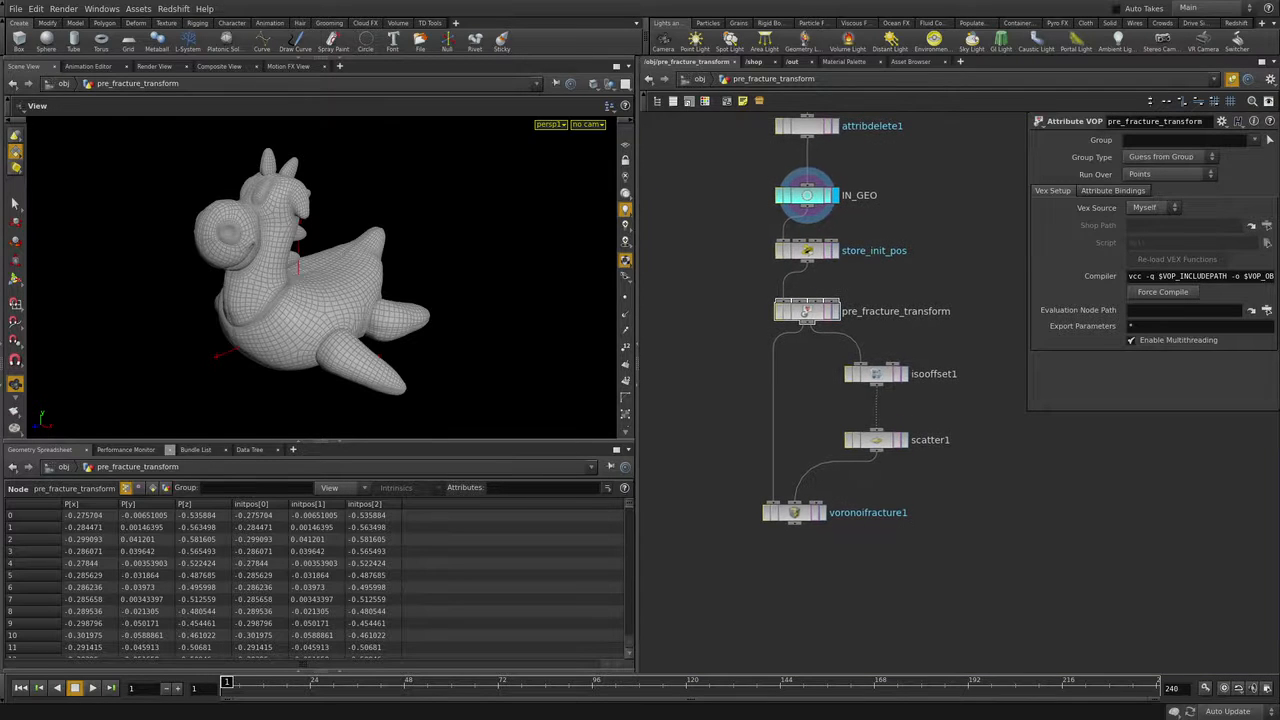
Step: Display pre_fracture_transform, enter its VOP network and widen the network pane, placing the output node in clear view
click(834, 311)
double_click(806, 313)
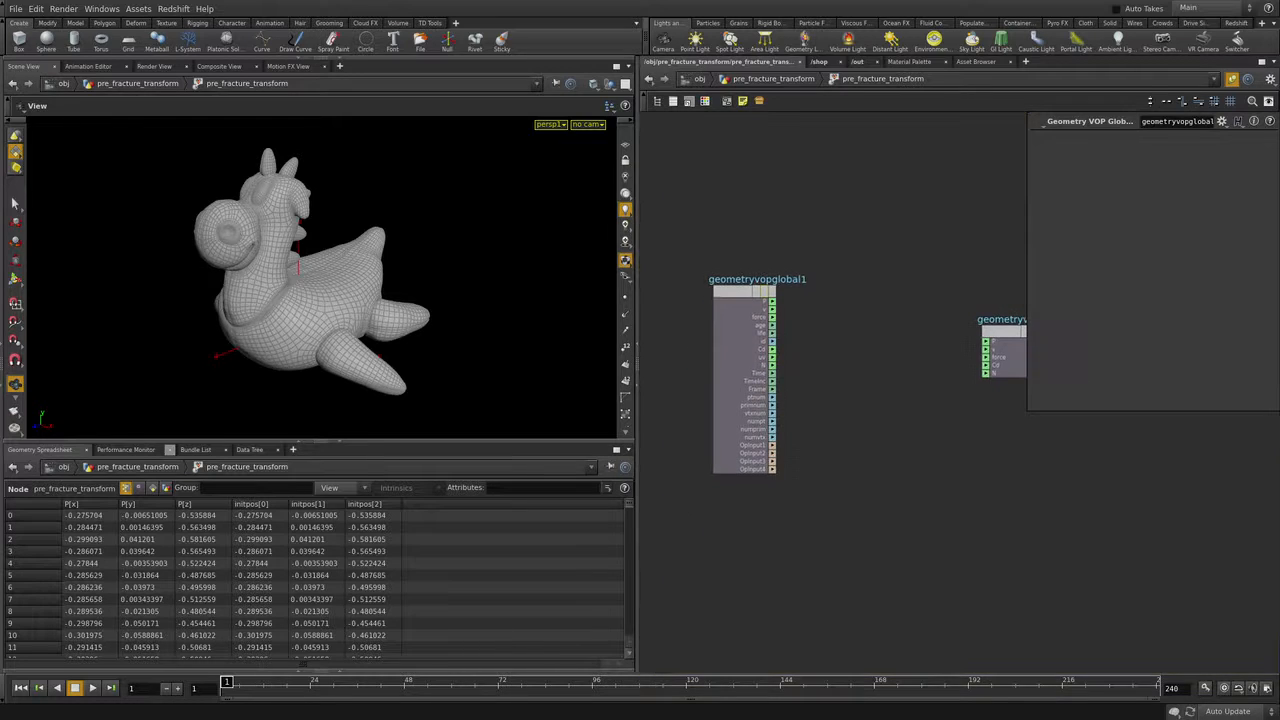
drag(637, 330, 441, 330)
drag(816, 350, 879, 352)
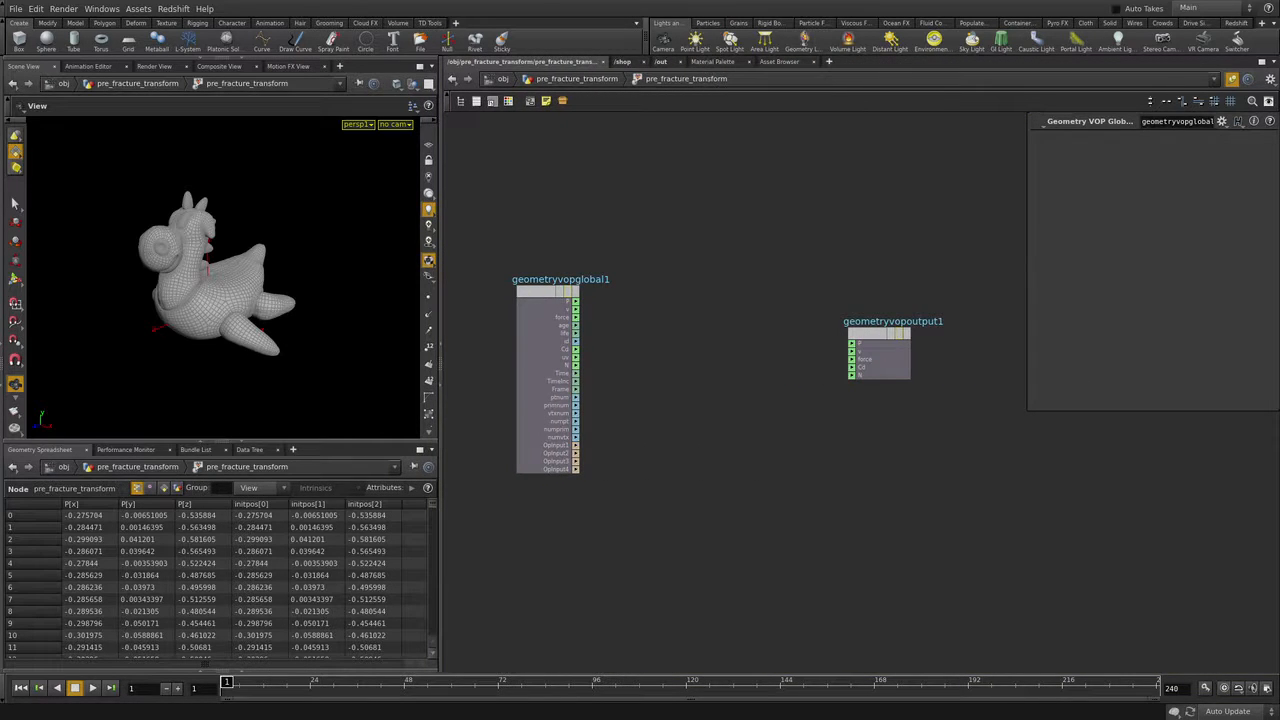
Step: Add a Turbulent Noise node, connect the global P to its pos input and set its signature to 3D Noise
key(Tab)
text(turbu)
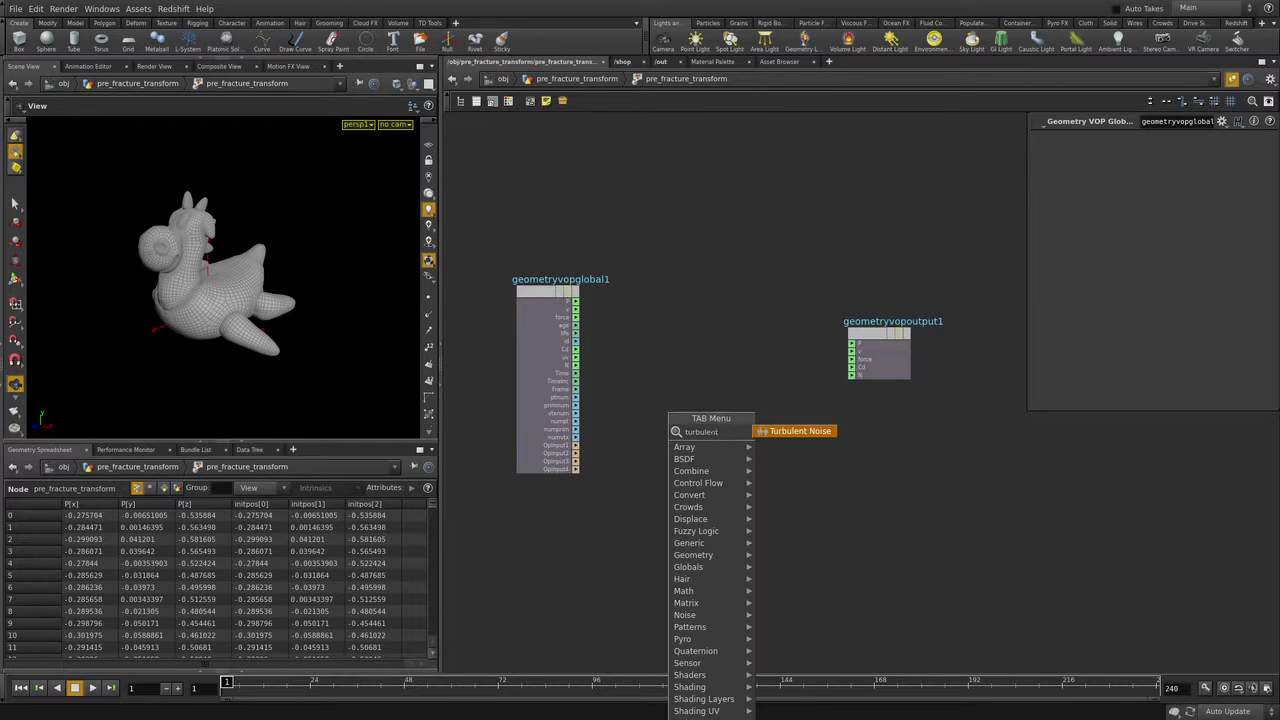
key(Return)
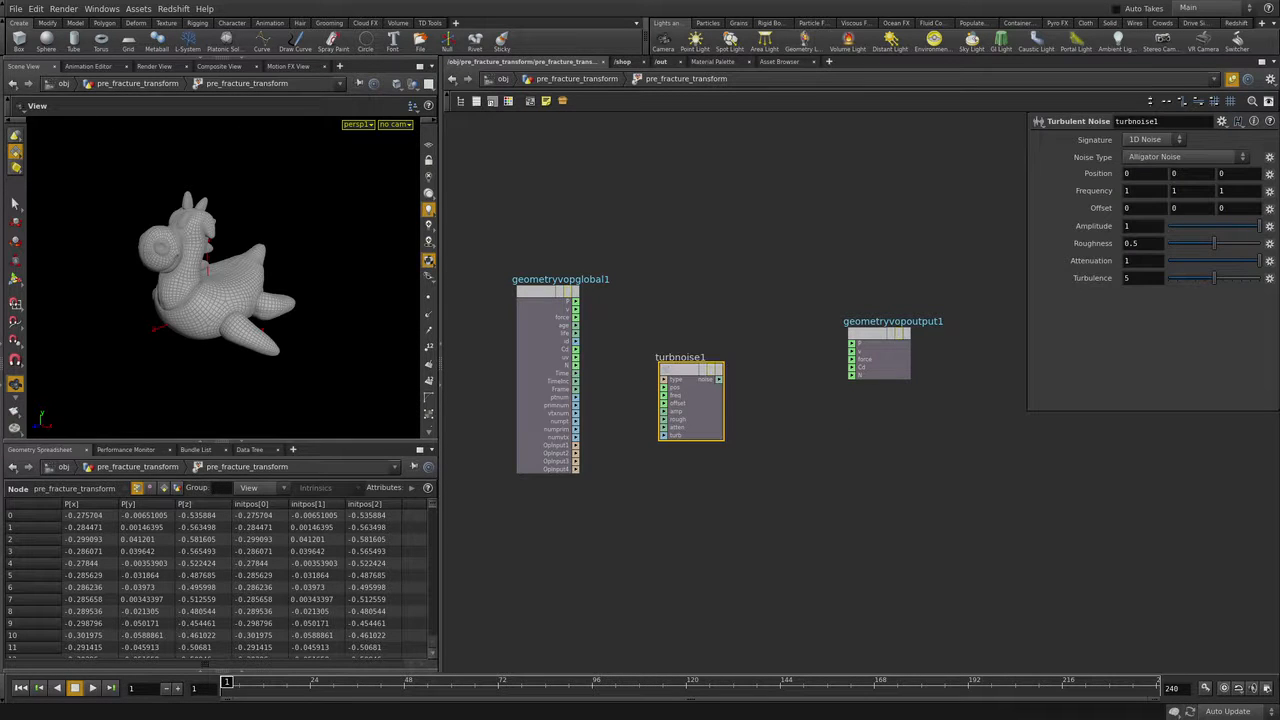
drag(578, 300, 612, 290)
drag(640, 385, 663, 387)
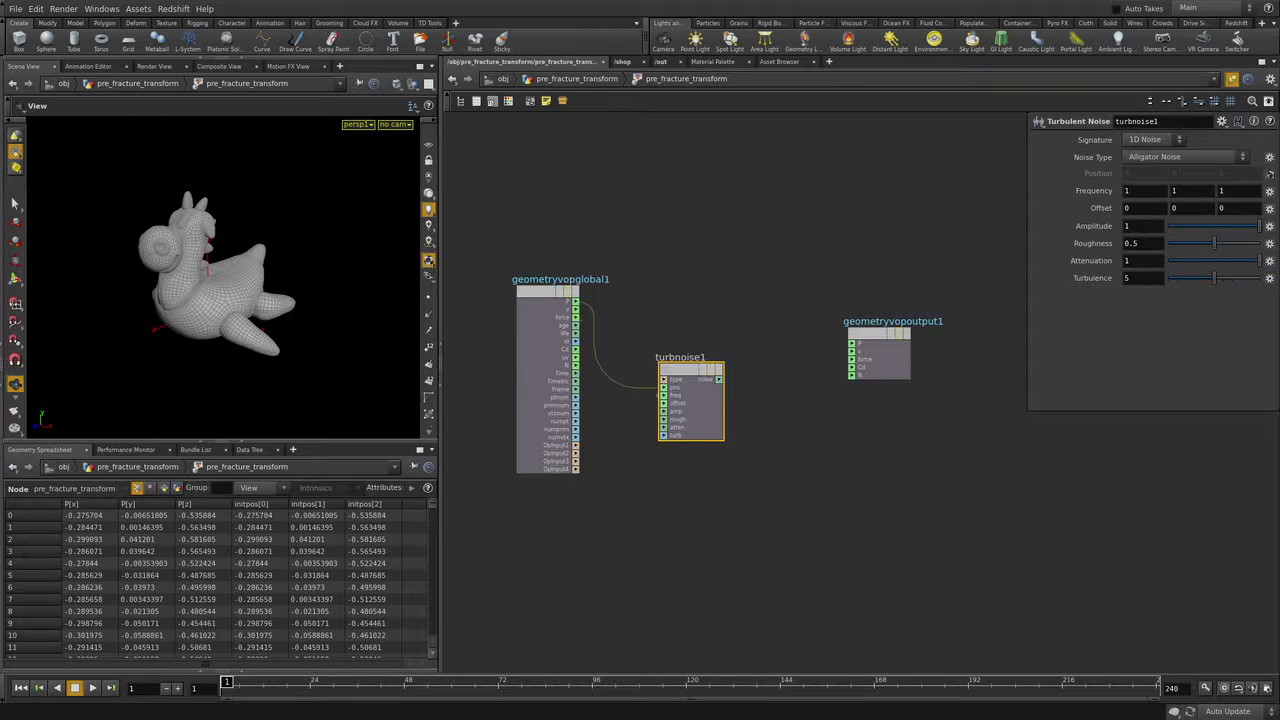
drag(691, 401, 680, 411)
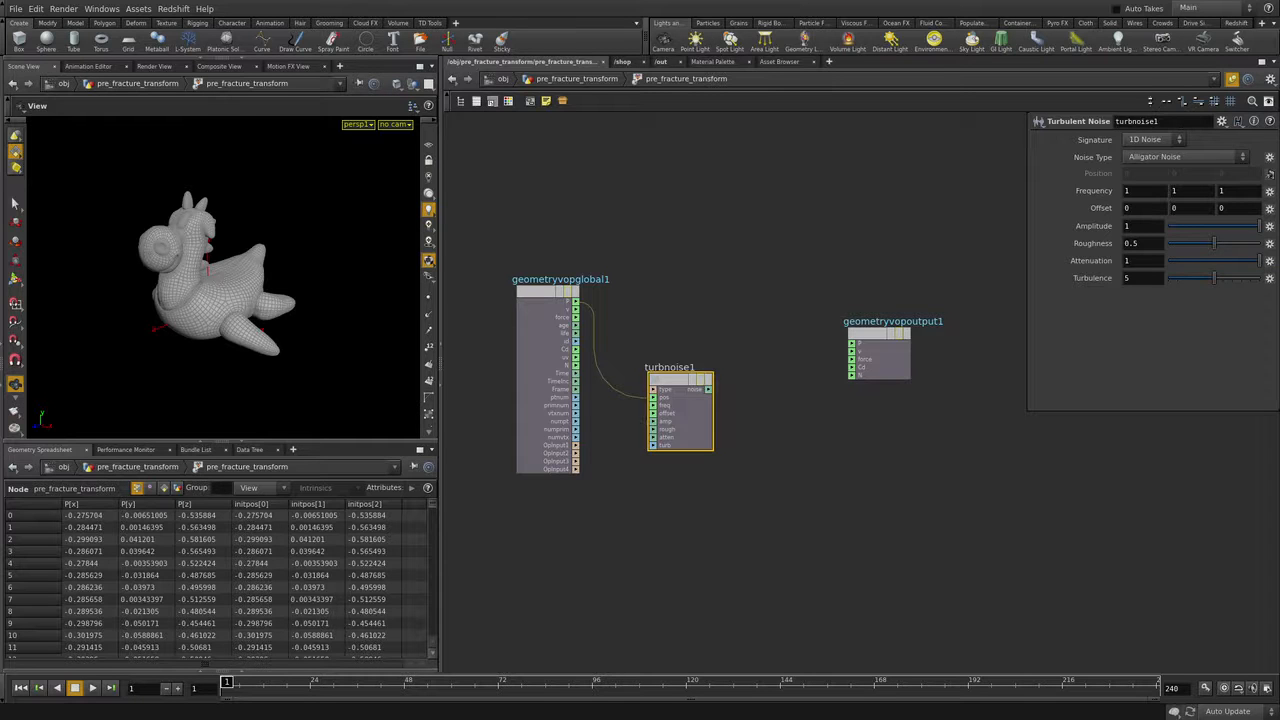
drag(755, 349, 653, 471)
click(1150, 139)
click(1145, 165)
Step: Add an Add node between the Turbulent Noise and the geometry output node
click(730, 342)
key(Tab)
text(add)
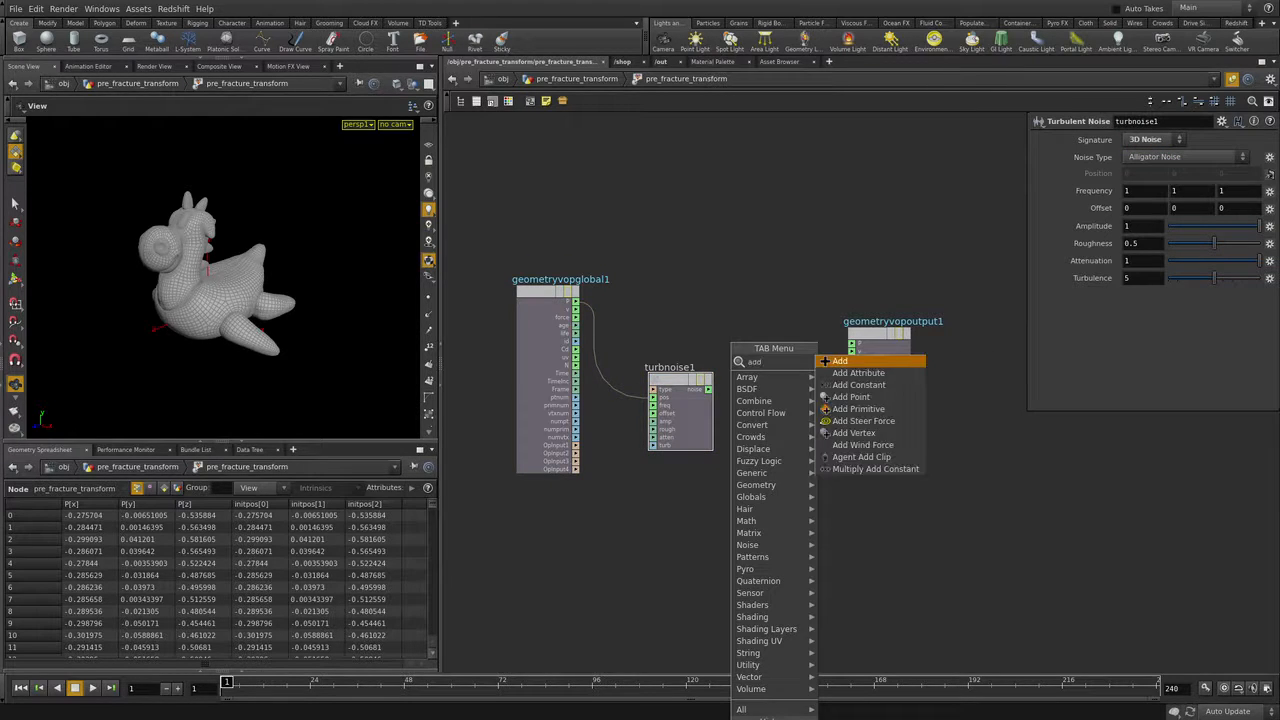
key(Return)
click(762, 343)
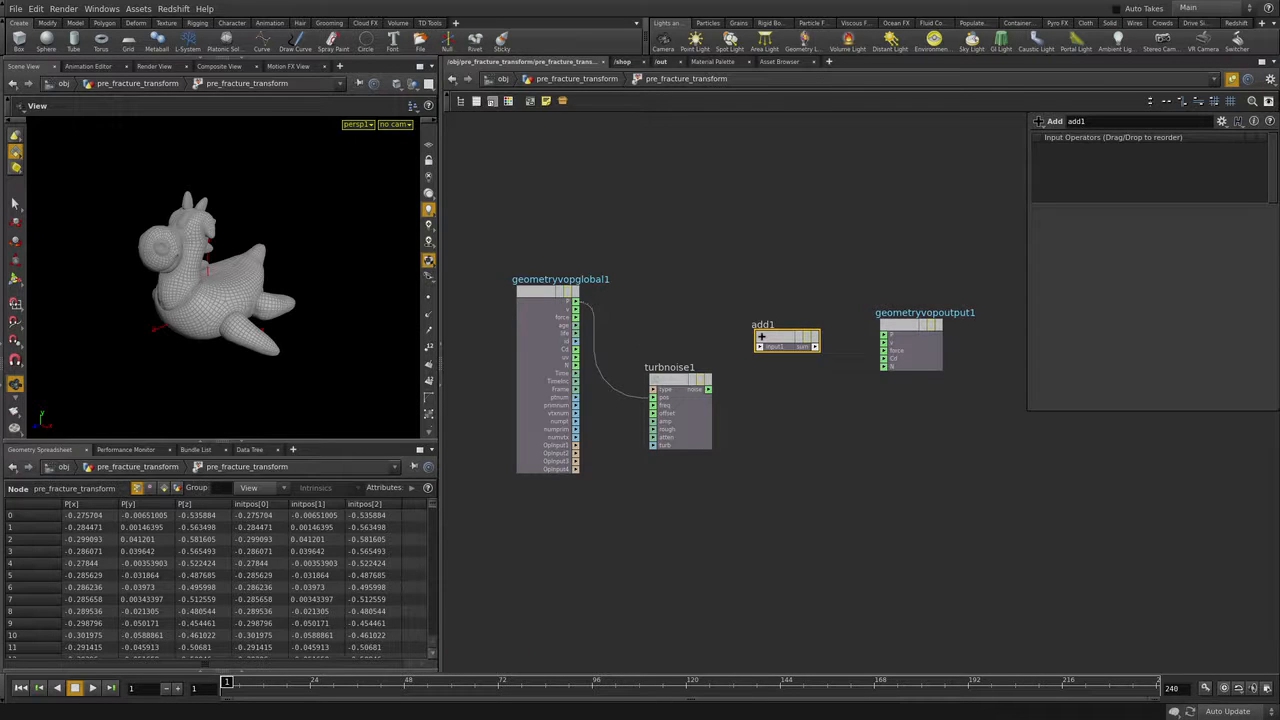
Step: Feed global P and the noise output into the Add node, connect its sum to the output P and inspect the deformed toy
drag(576, 301, 760, 345)
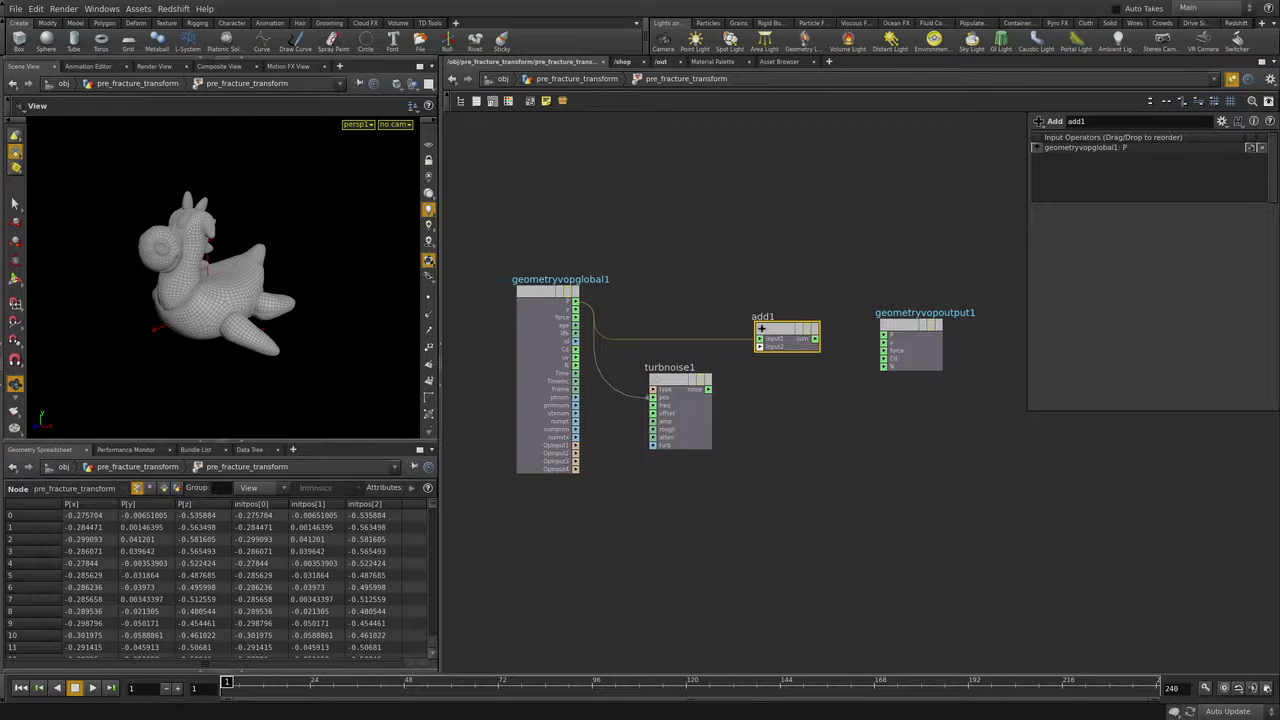
drag(676, 380, 667, 403)
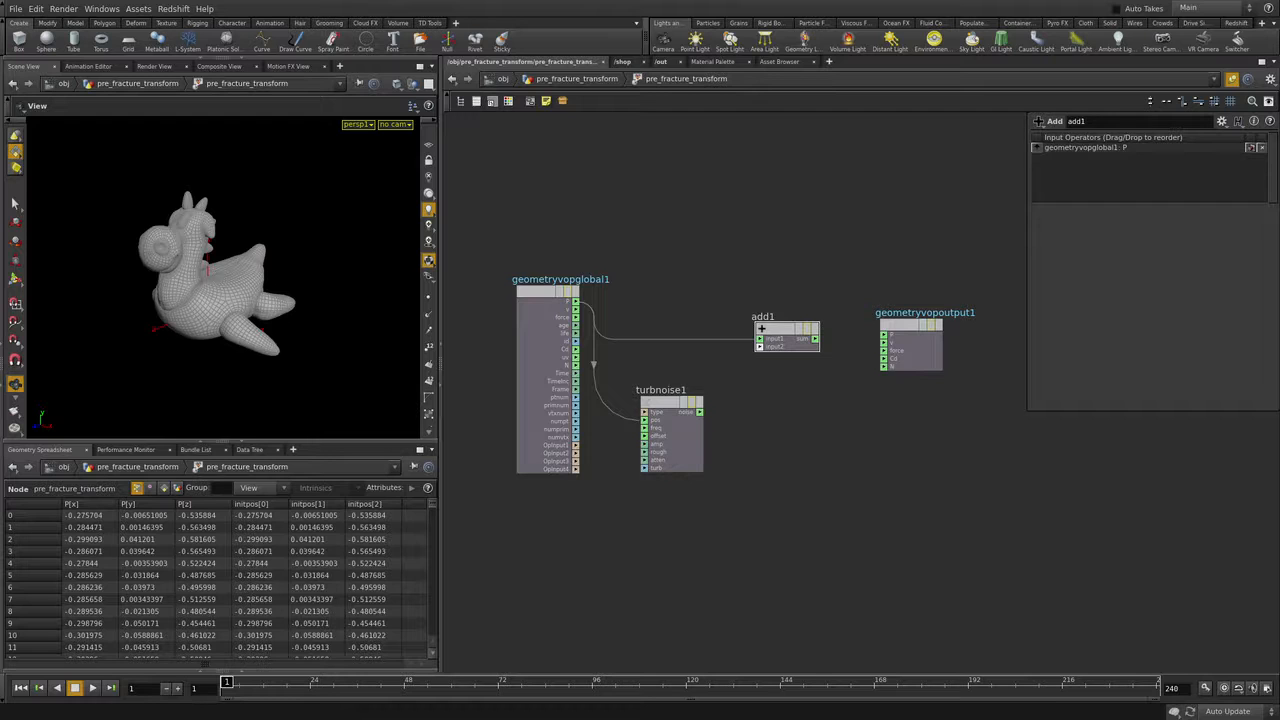
drag(716, 375, 759, 346)
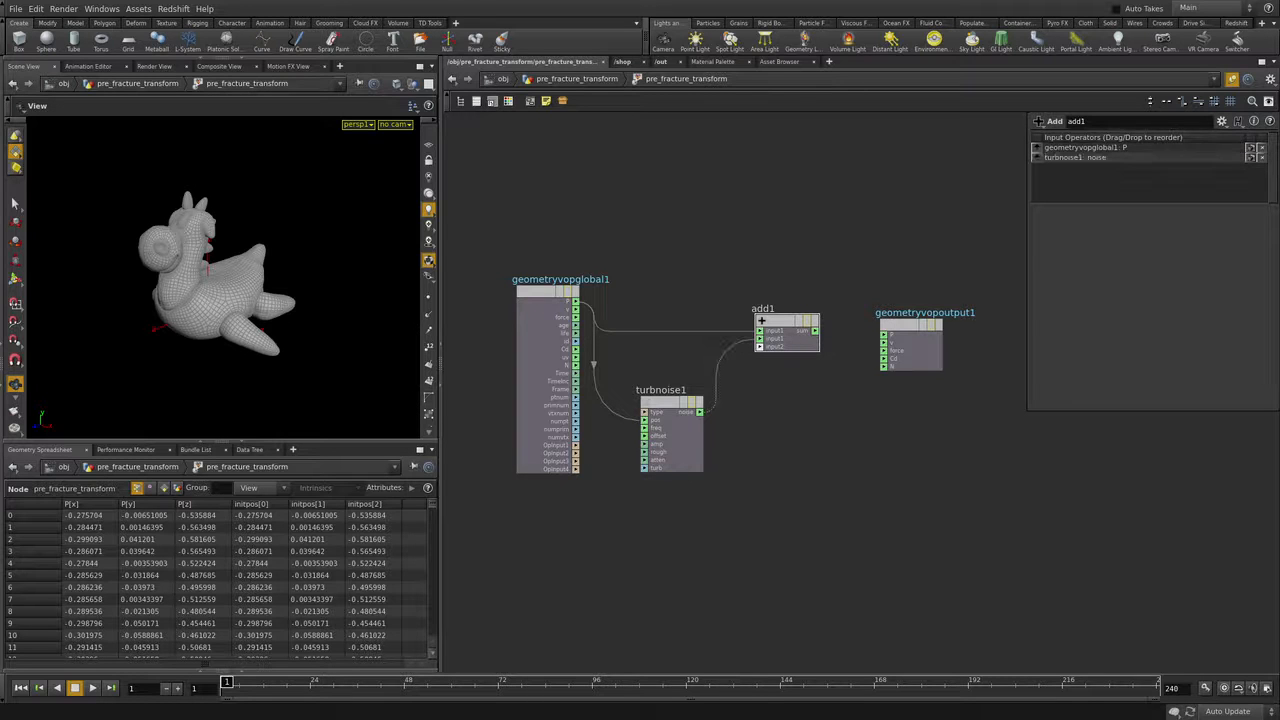
drag(856, 332, 904, 321)
mouse_move(225, 270)
mouse_down()
mouse_move(200, 300)
mouse_move(215, 275)
mouse_up()
right_drag(215, 275, 300, 275)
drag(225, 270, 270, 280)
right_drag(270, 280, 215, 275)
mouse_move(215, 275)
mouse_down()
mouse_move(240, 280)
mouse_move(218, 278)
mouse_up()
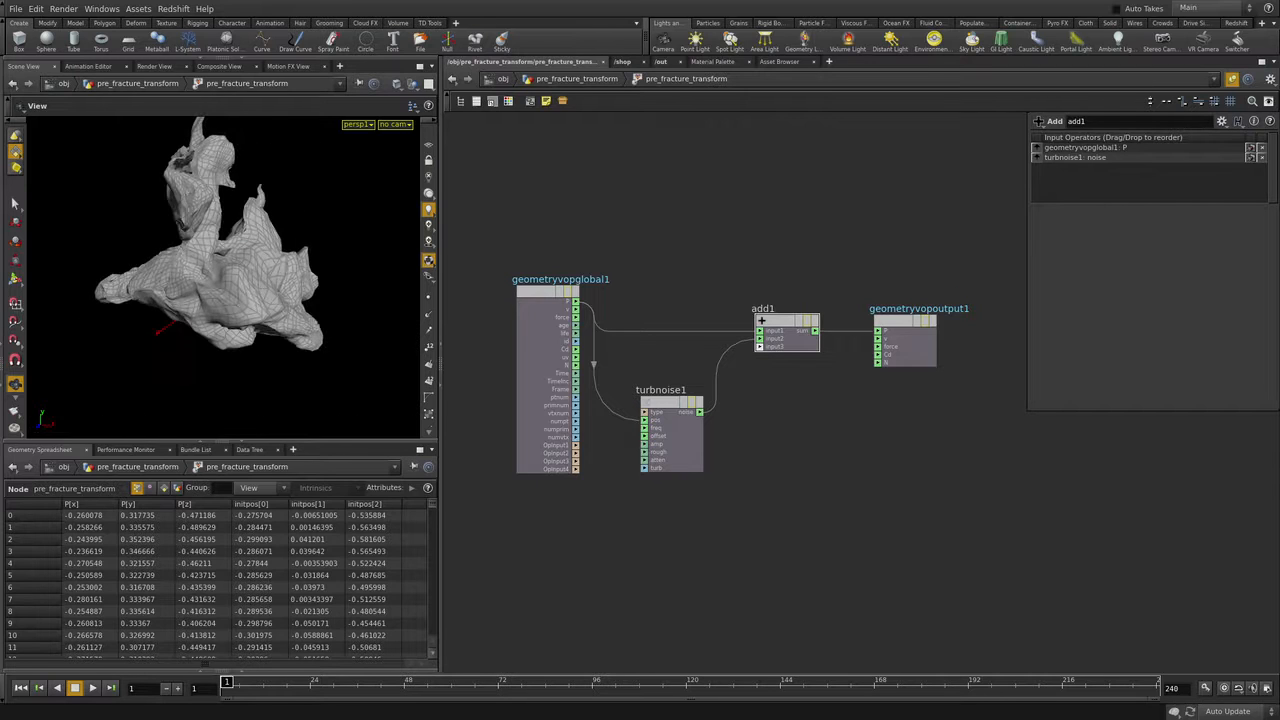
Step: Promote the Turbulent Noise's type, frequency and amplitude inputs as parameters, after making room beside the globals node
ctrl+drag(670, 402, 720, 387)
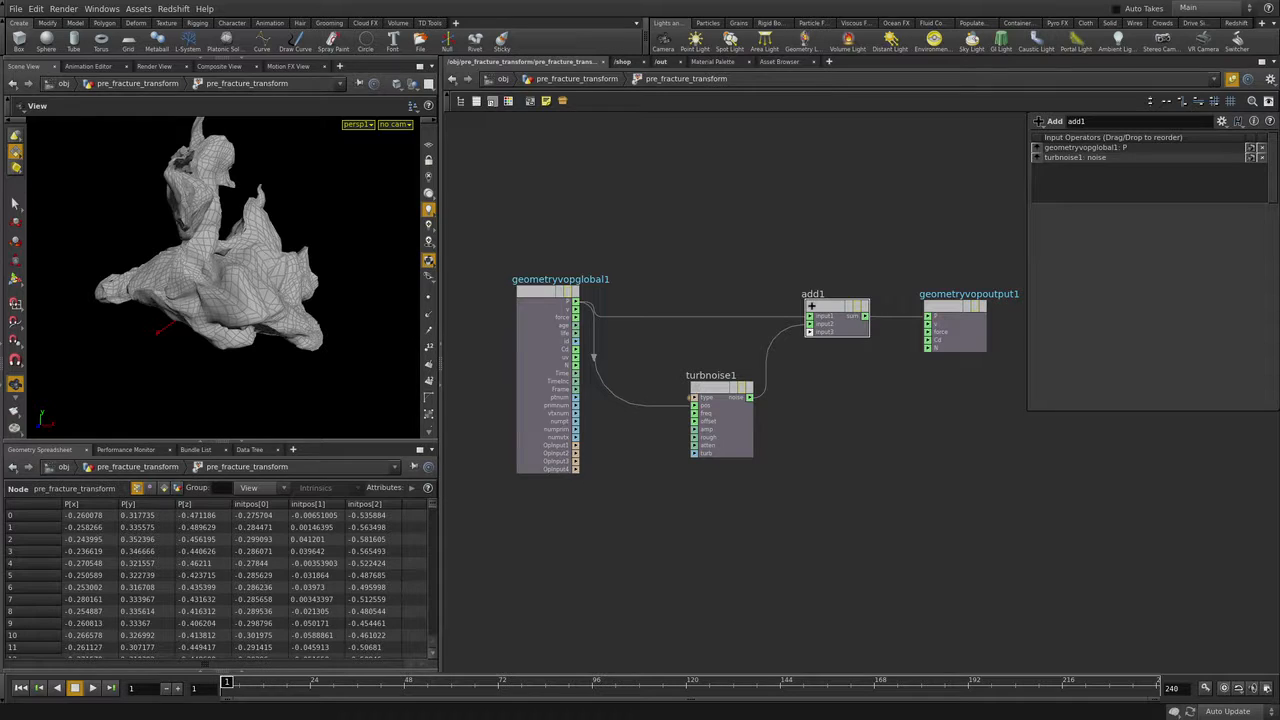
key(Tab)
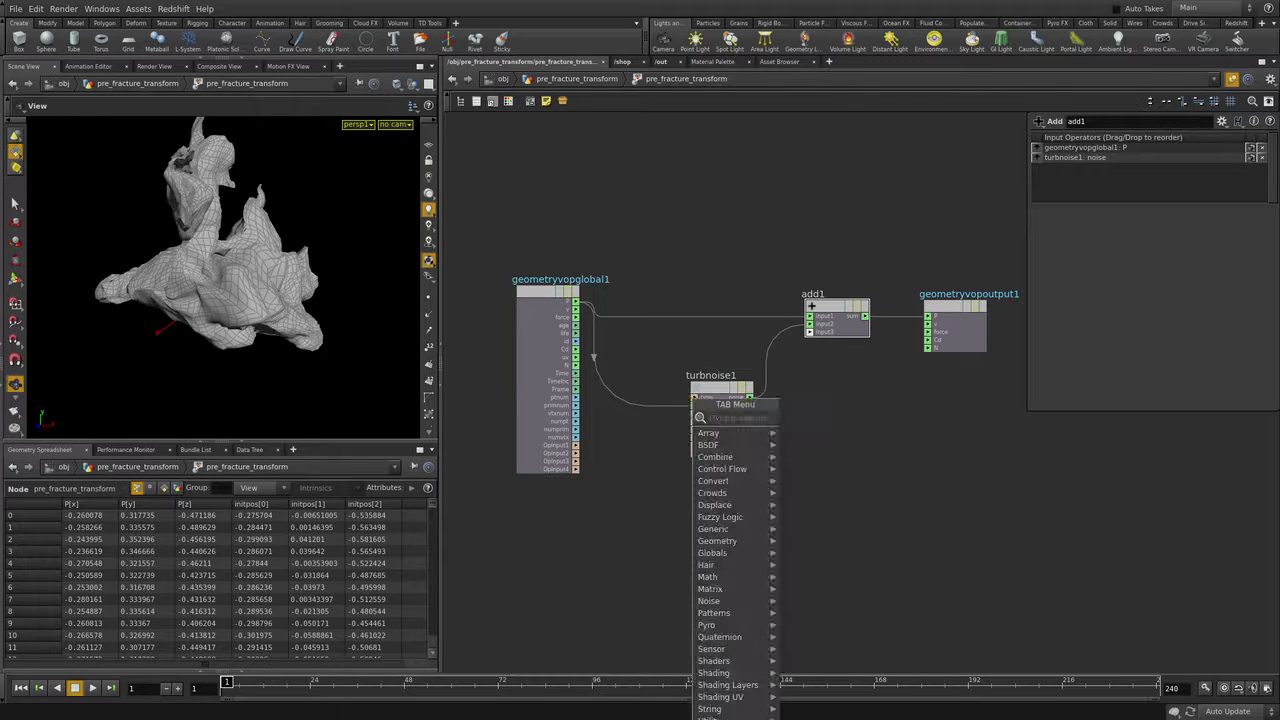
key(Escape)
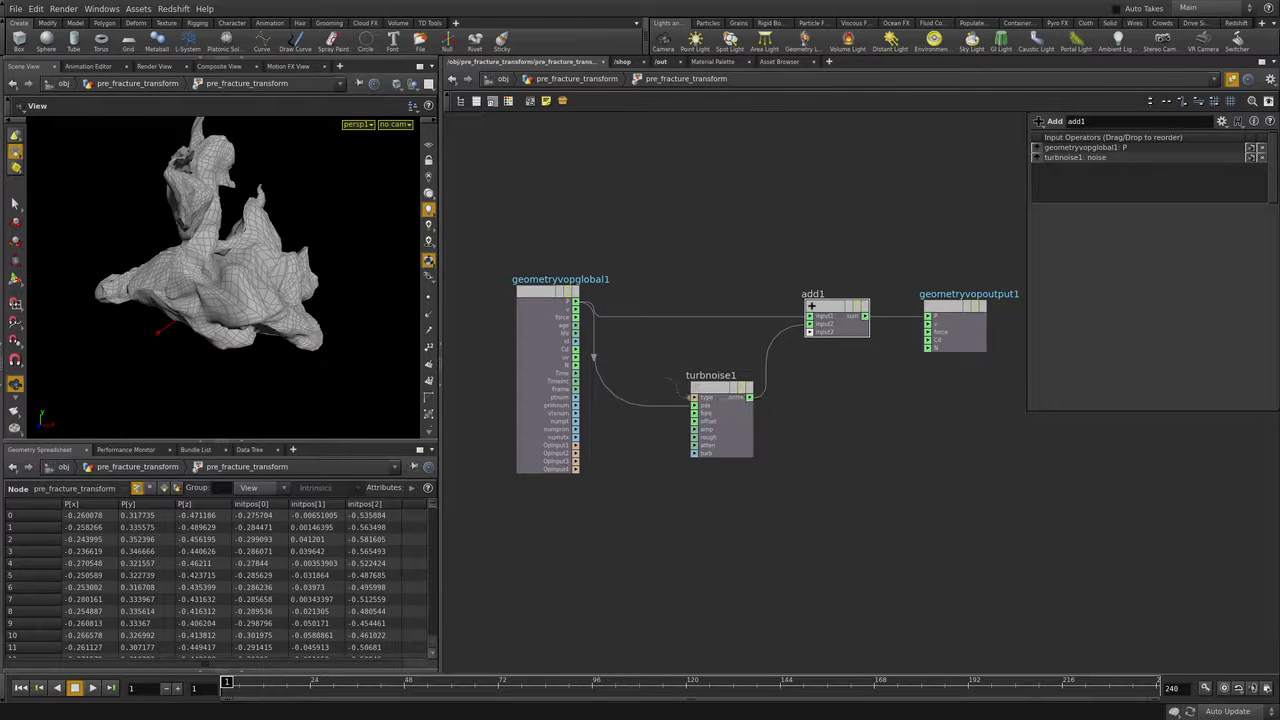
right_click(694, 398)
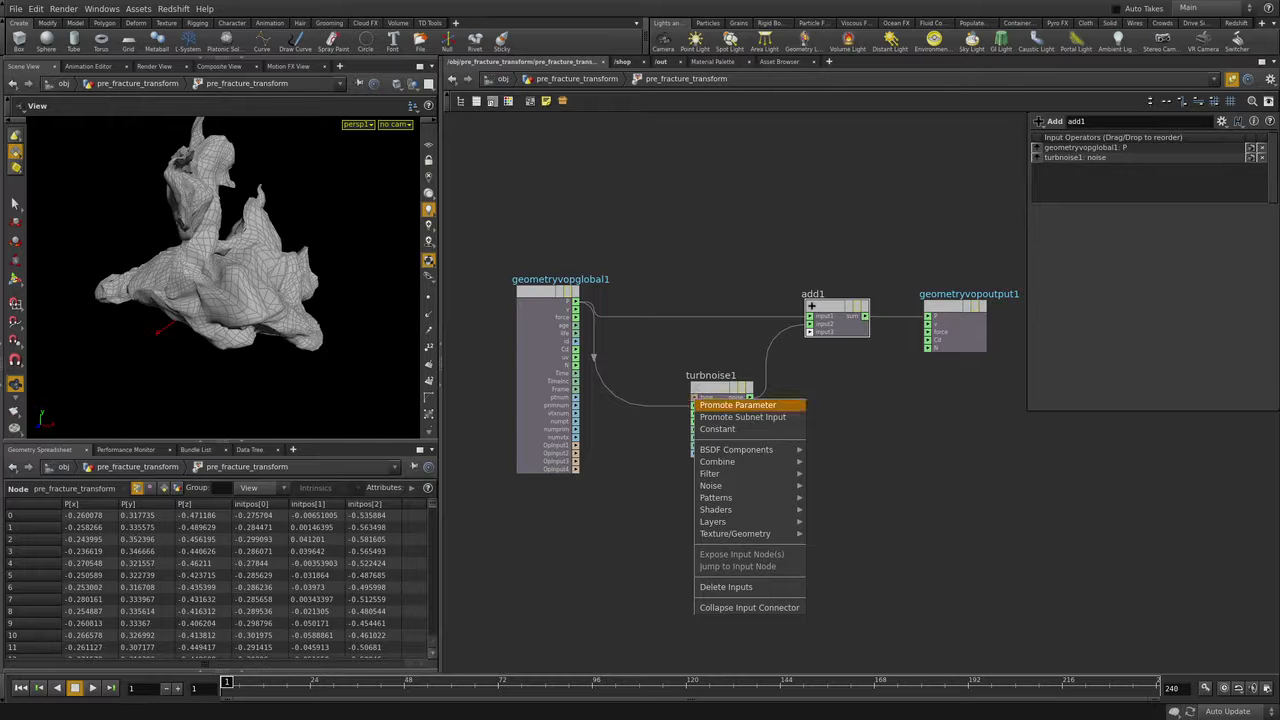
click(737, 405)
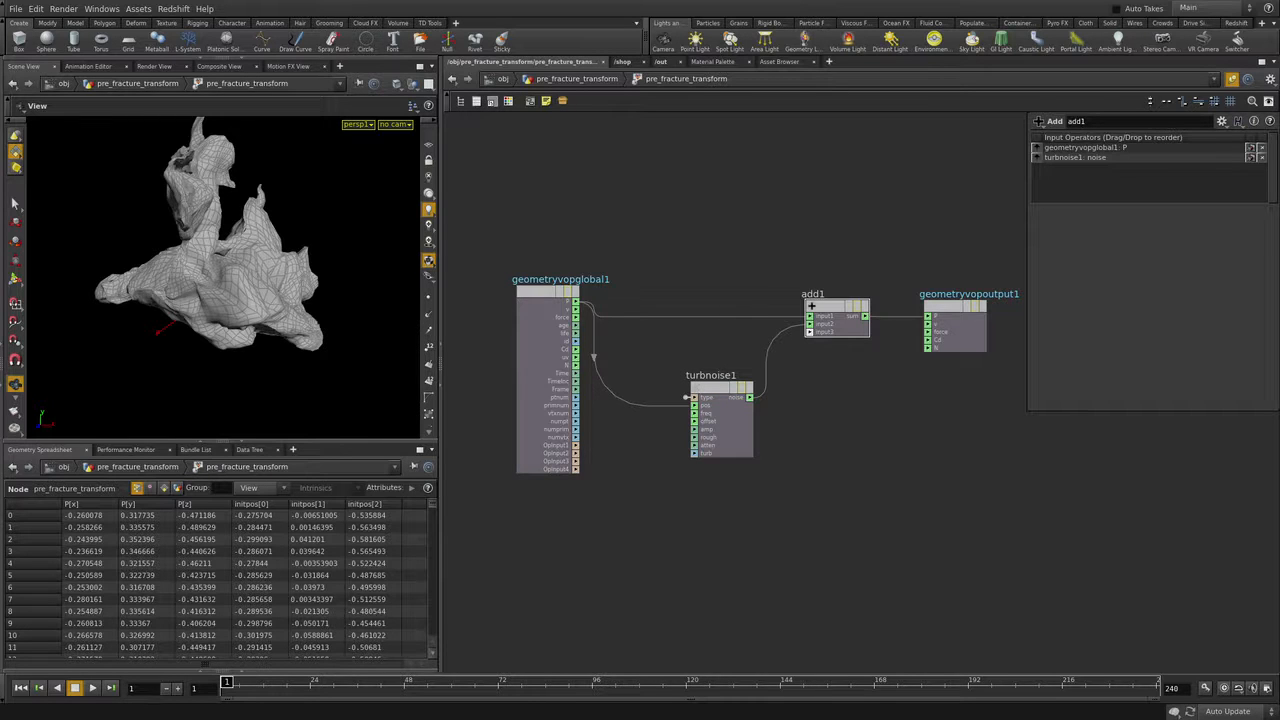
right_click(691, 406)
key(Escape)
right_click(692, 413)
click(742, 418)
right_click(692, 429)
click(742, 434)
Step: Back on pre_fracture_transform, set the noise amplitude to 0.31 and all frequency components to 2.9, and widen the viewport
key(u)
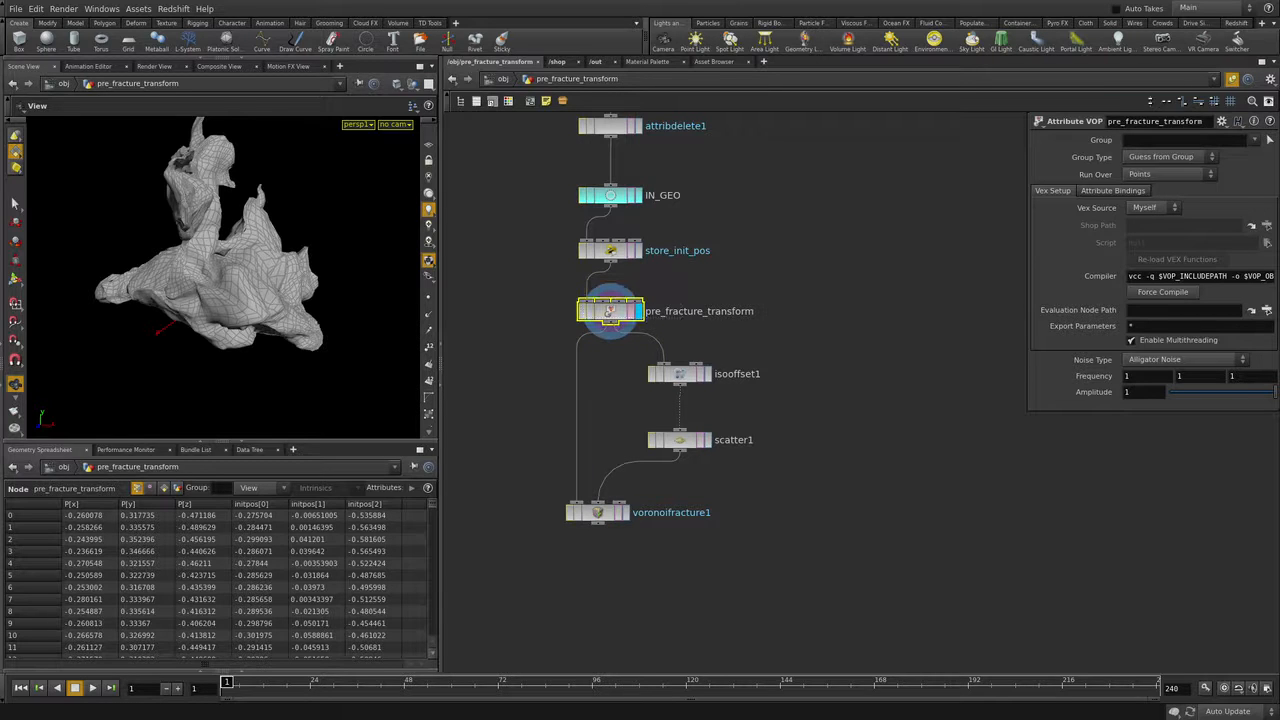
drag(1274, 392, 1238, 392)
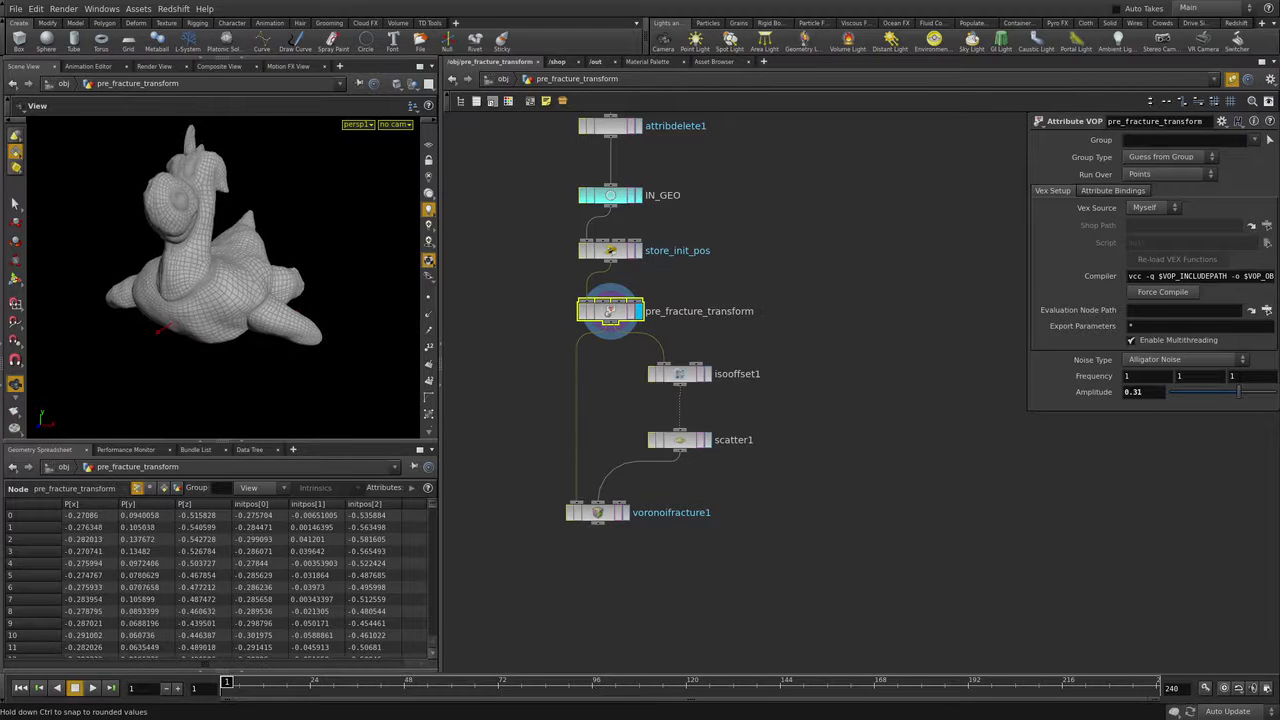
mouse_move(1094, 376)
middle_down()
mouse_move(1080, 376)
mouse_move(1170, 376)
mouse_move(1105, 376)
middle_up()
drag(441, 330, 560, 330)
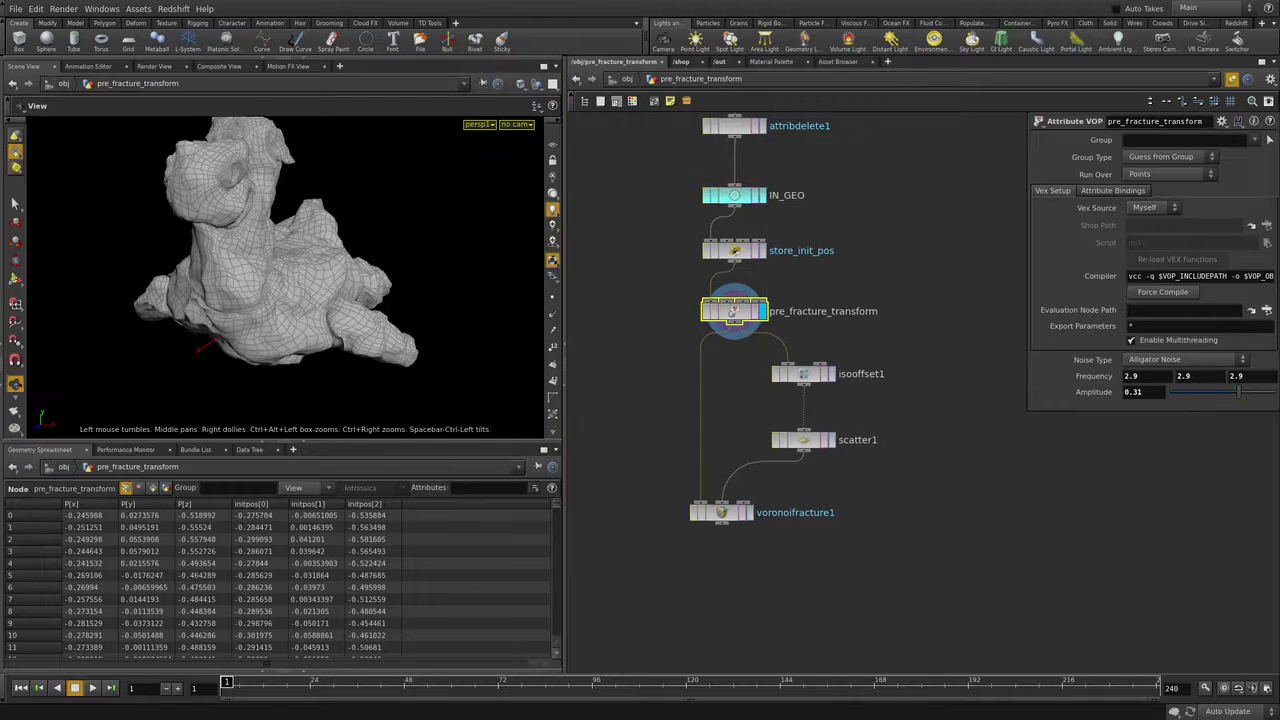
alt+drag(260, 280, 360, 280)
alt+middle_drag(360, 280, 366, 316)
Step: Change the noise type to Zero Centered Perlin Noise and raise the amplitude to 0.48 while viewing the toy from several sides
click(1185, 359)
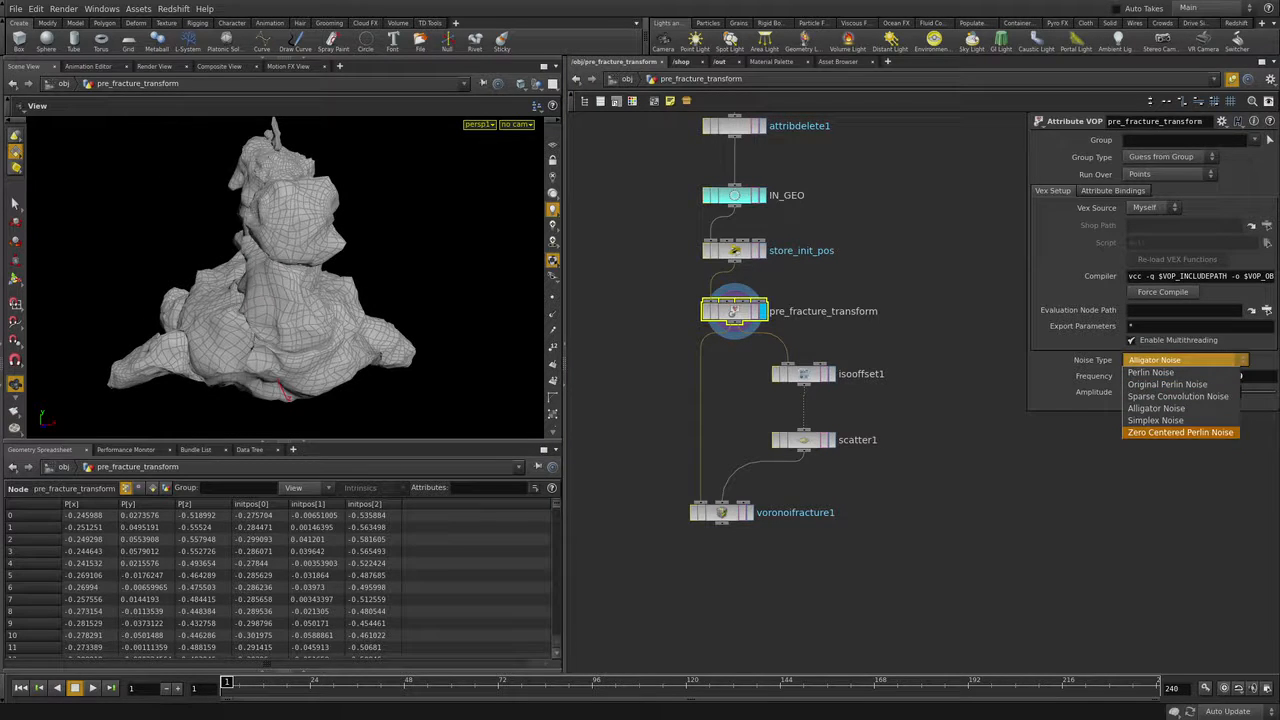
click(1180, 432)
alt+drag(360, 280, 190, 285)
alt+drag(285, 280, 300, 270)
alt+right_drag(300, 270, 330, 270)
drag(1238, 392, 1248, 392)
Step: Set the noise frequency to 3, 3, 3 and the amplitude to 0.5 on pre_fracture_transform
alt+drag(280, 280, 320, 280)
alt+right_drag(320, 280, 250, 280)
double_click(1132, 376)
text(3)
key(Tab)
text(3)
key(Tab)
text(3)
key(Return)
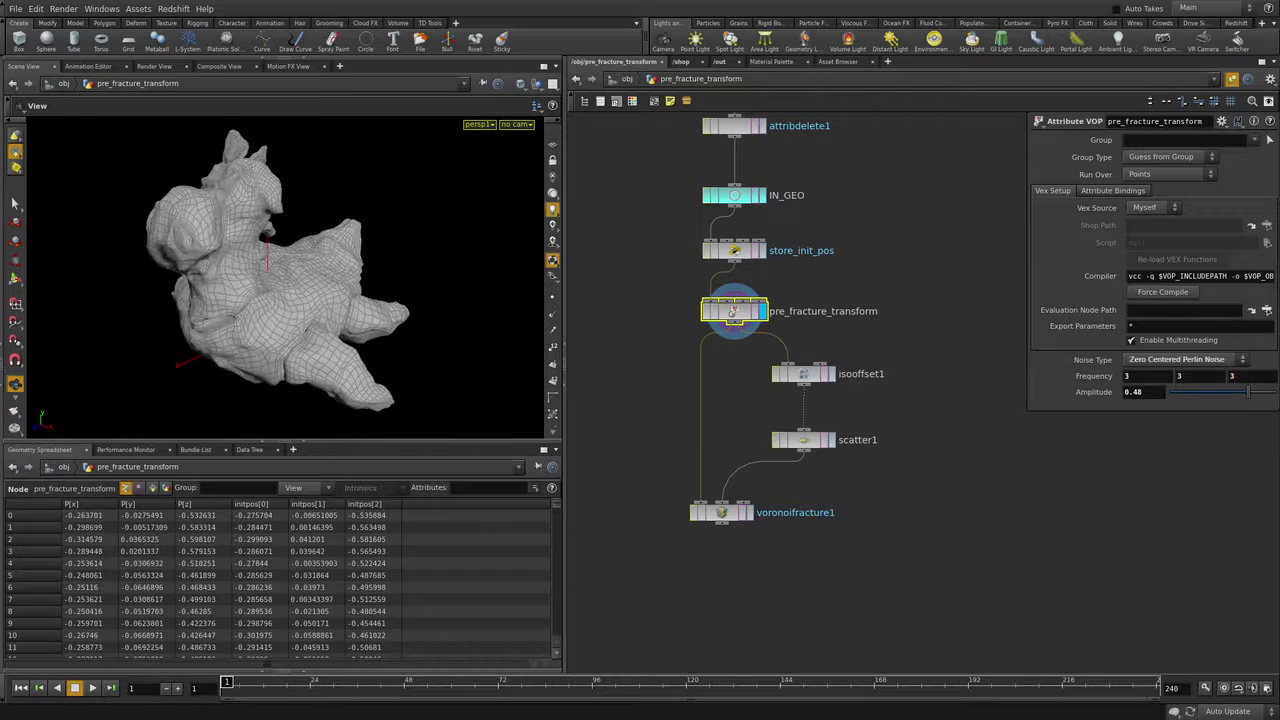
text(0.5)
key(Return)
click(768, 319)
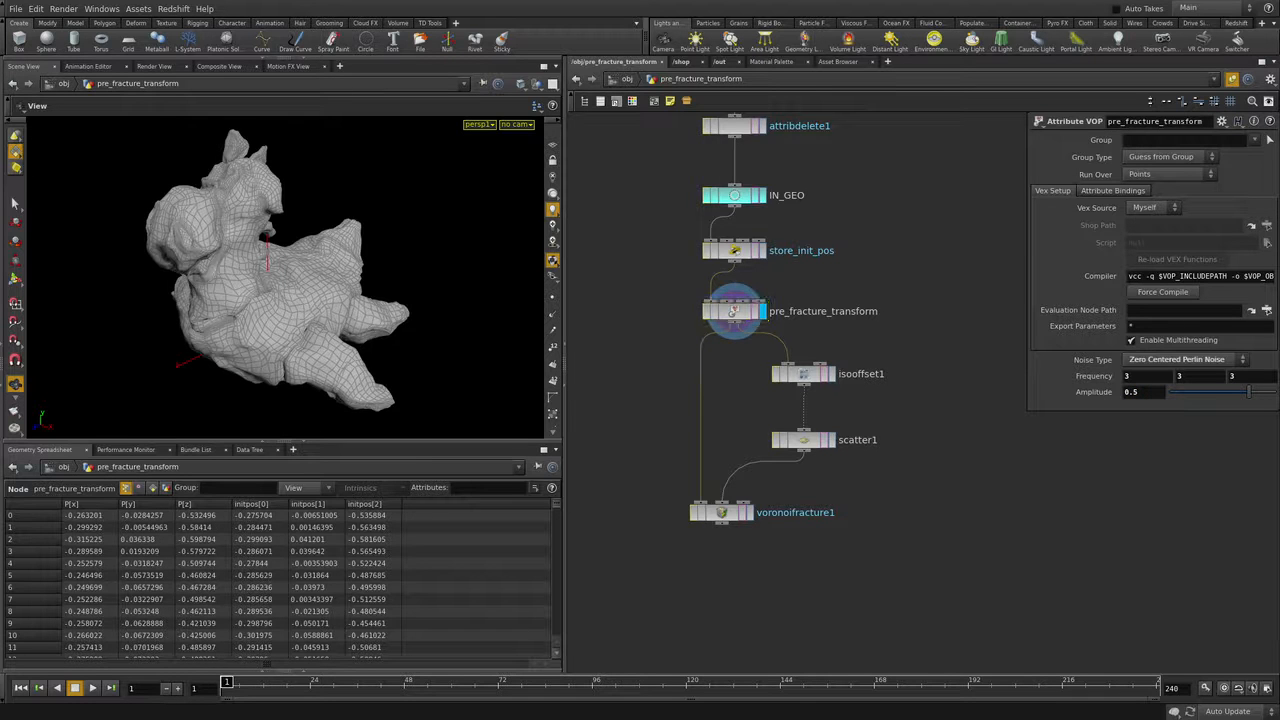
Step: Display voronoifracture1 and examine the fractured, noise-deformed toy up close and from several sides
drag(385, 260, 440, 270)
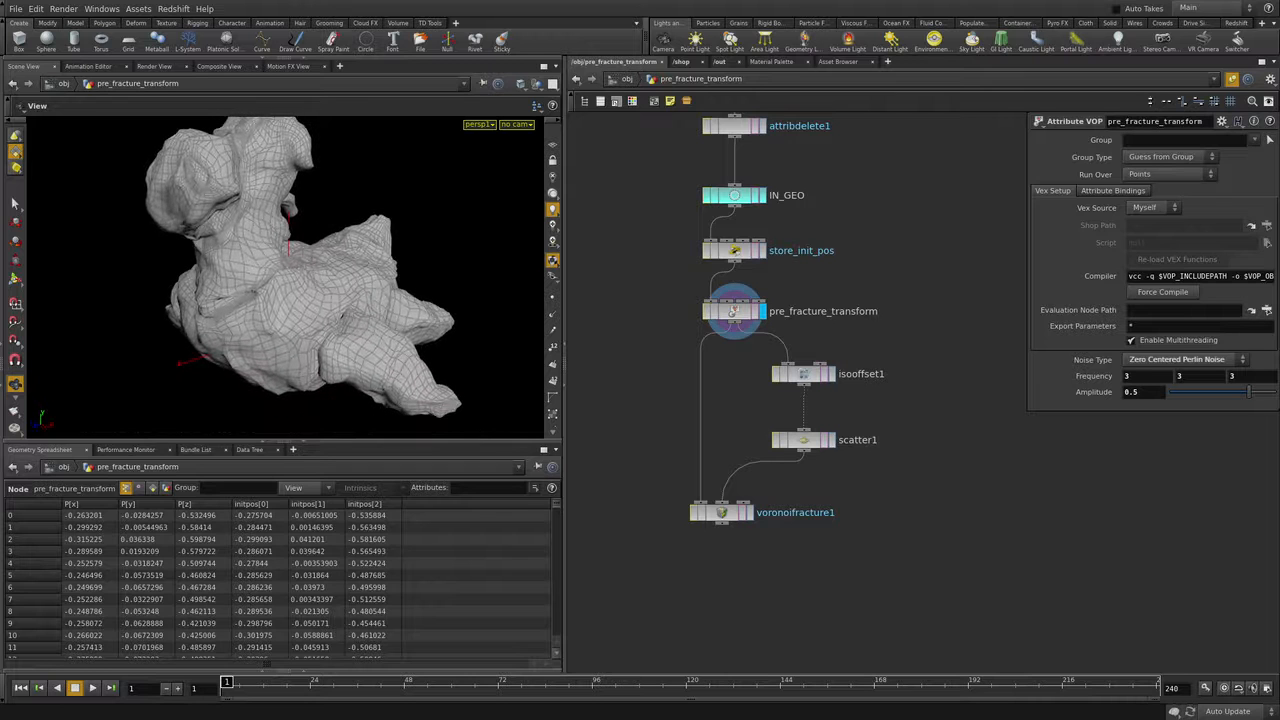
click(749, 513)
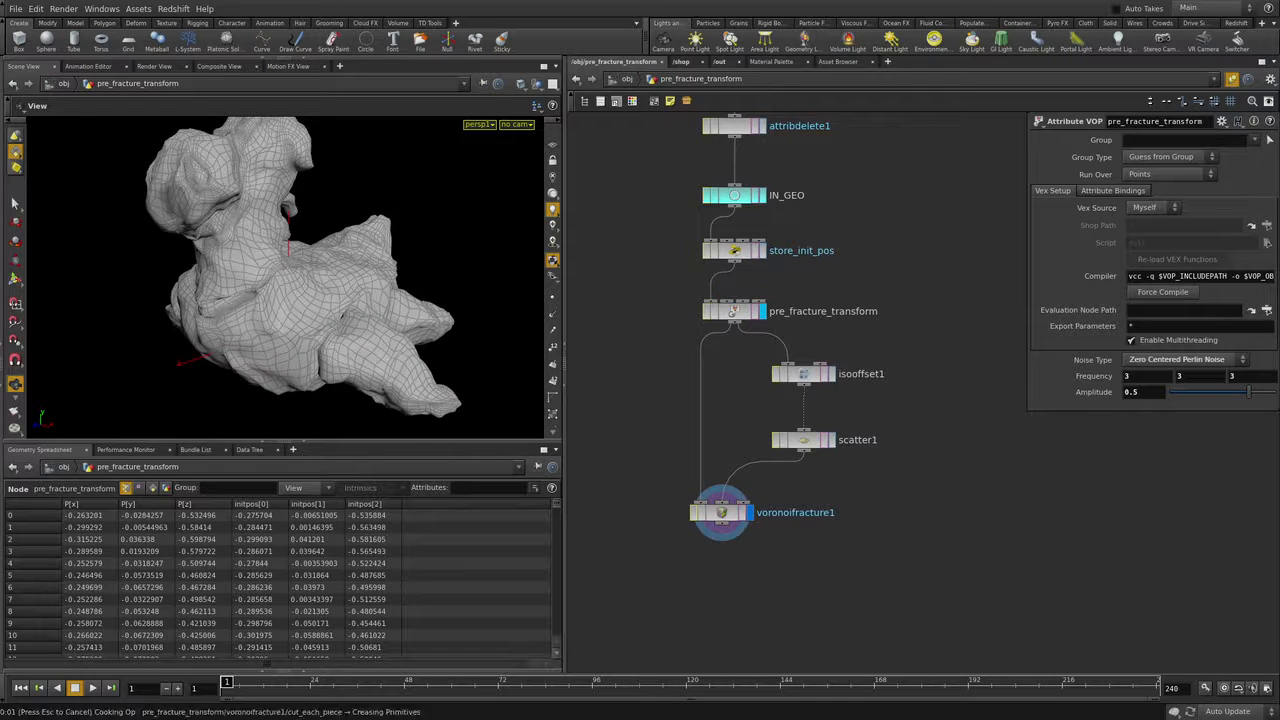
drag(330, 260, 280, 255)
right_drag(280, 260, 350, 268)
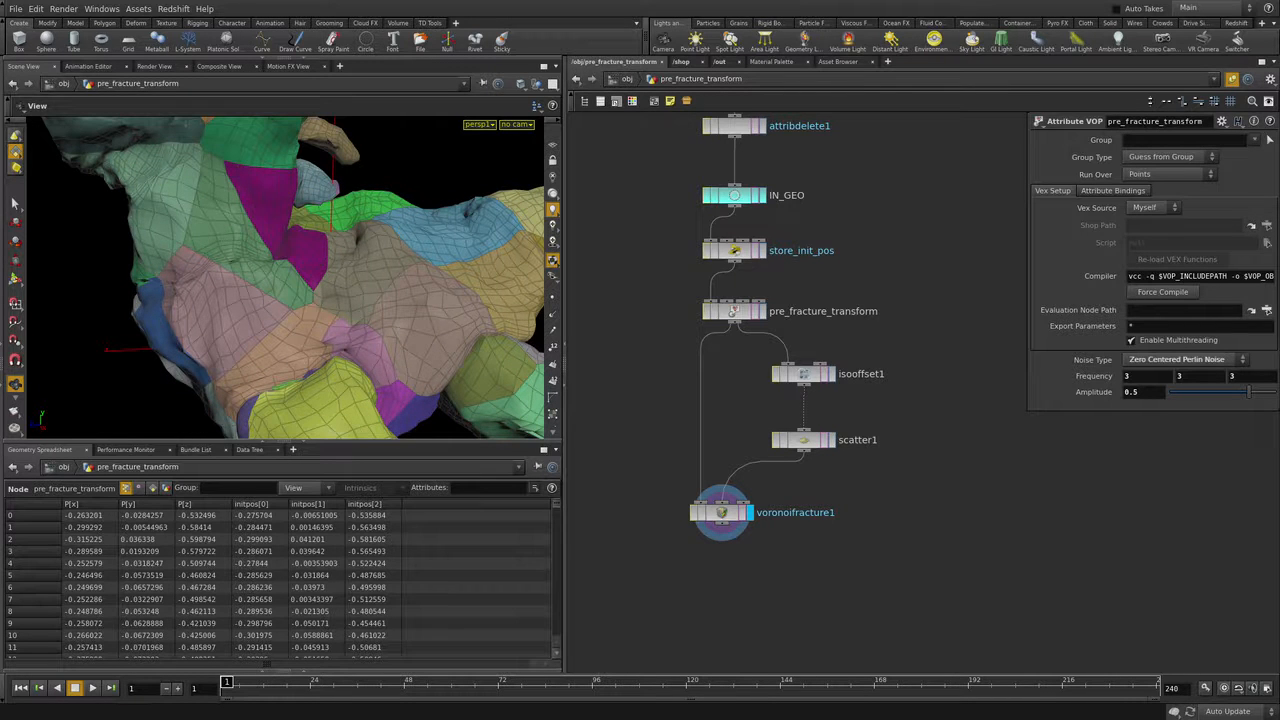
drag(300, 270, 310, 300)
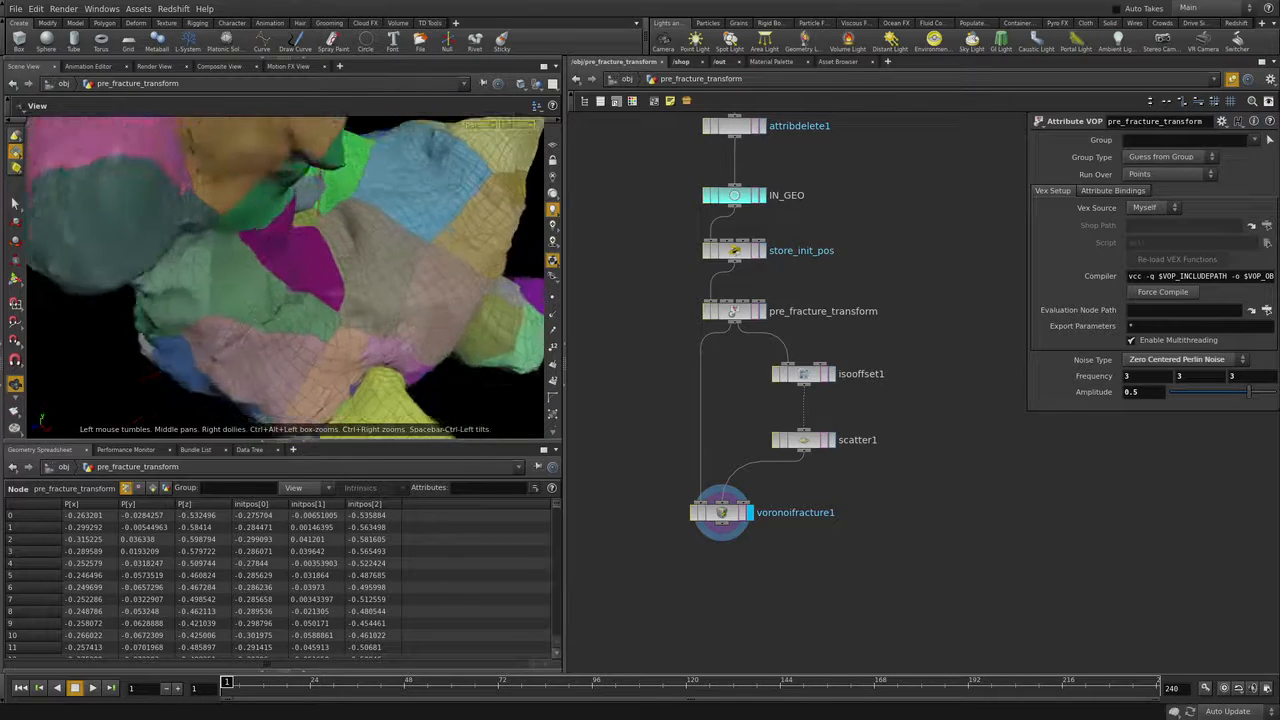
right_drag(310, 300, 260, 280)
middle_drag(260, 280, 274, 288)
mouse_move(274, 288)
mouse_down()
mouse_move(240, 310)
mouse_move(200, 260)
mouse_move(240, 310)
mouse_move(290, 270)
mouse_up()
right_drag(290, 270, 240, 250)
middle_drag(240, 250, 238, 258)
drag(238, 258, 234, 238)
mouse_move(285, 276)
right_down()
mouse_move(262, 262)
mouse_move(305, 288)
right_up()
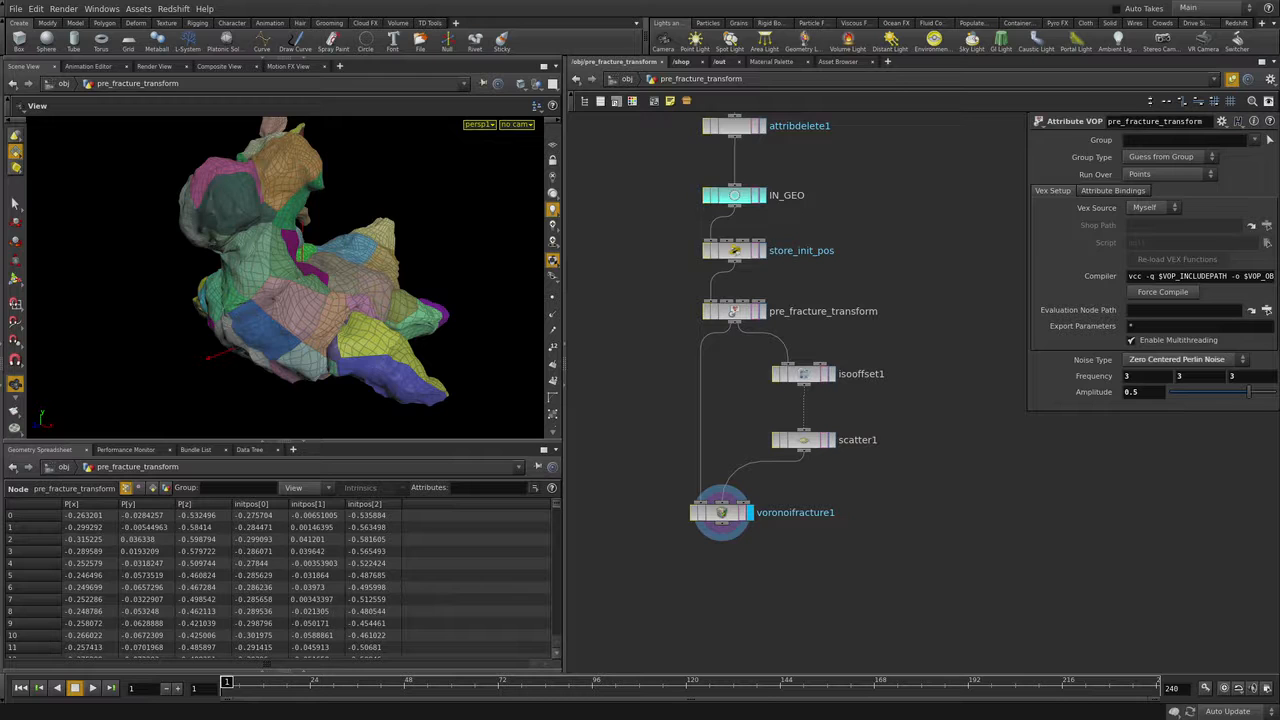
Step: Duplicate the store_init_pos wrangle and place the copy below voronoifracture1
middle_drag(722, 512, 762, 518)
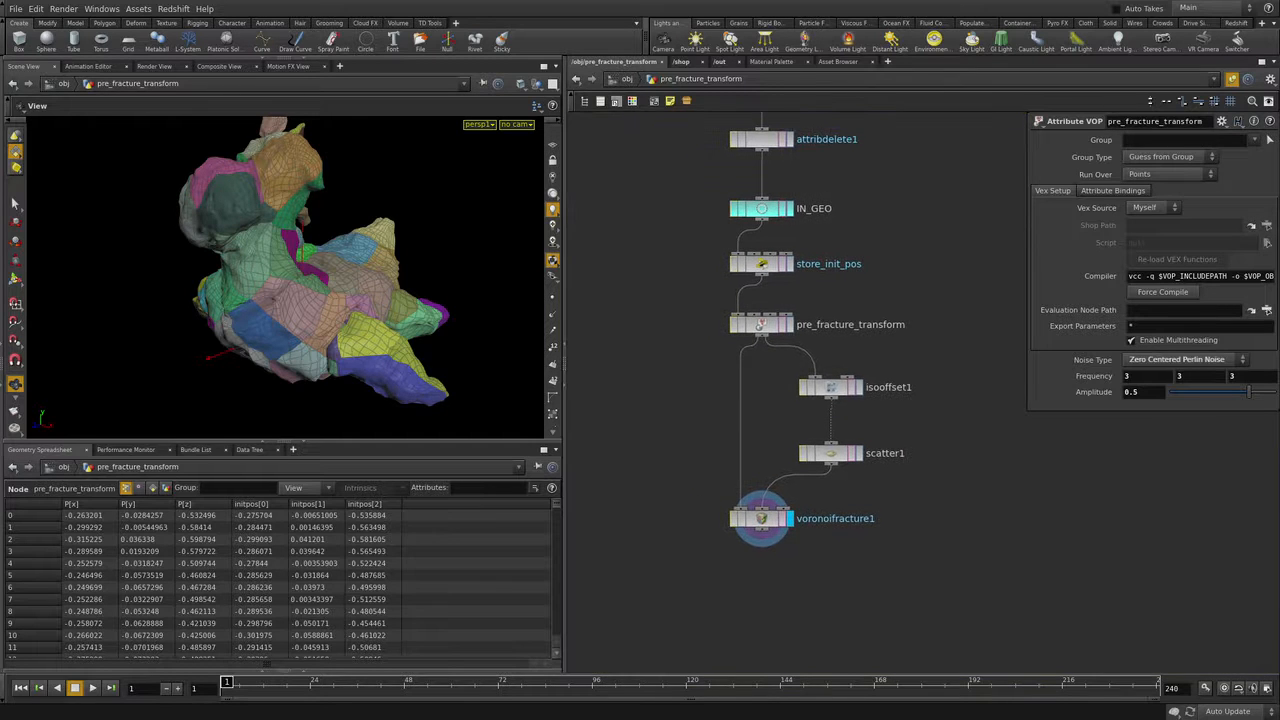
click(762, 263)
key(ctrl+v)
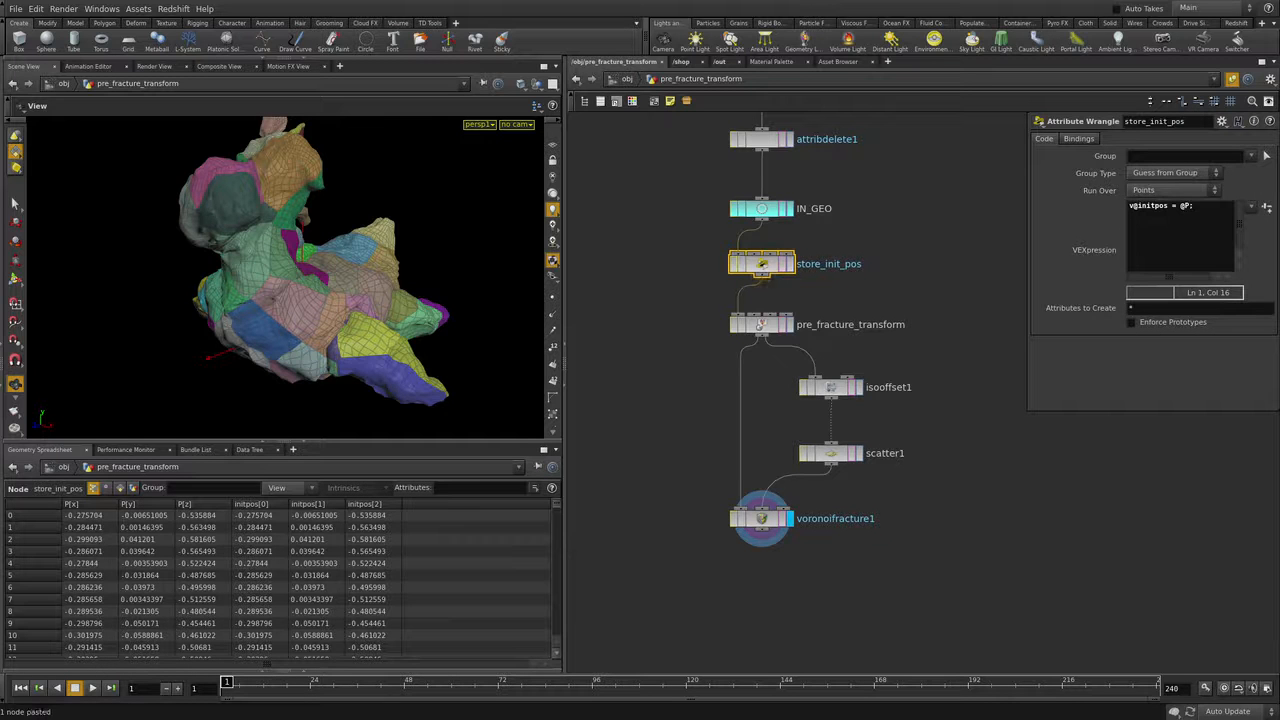
key(ctrl+c)
key(ctrl+v)
drag(756, 271, 760, 583)
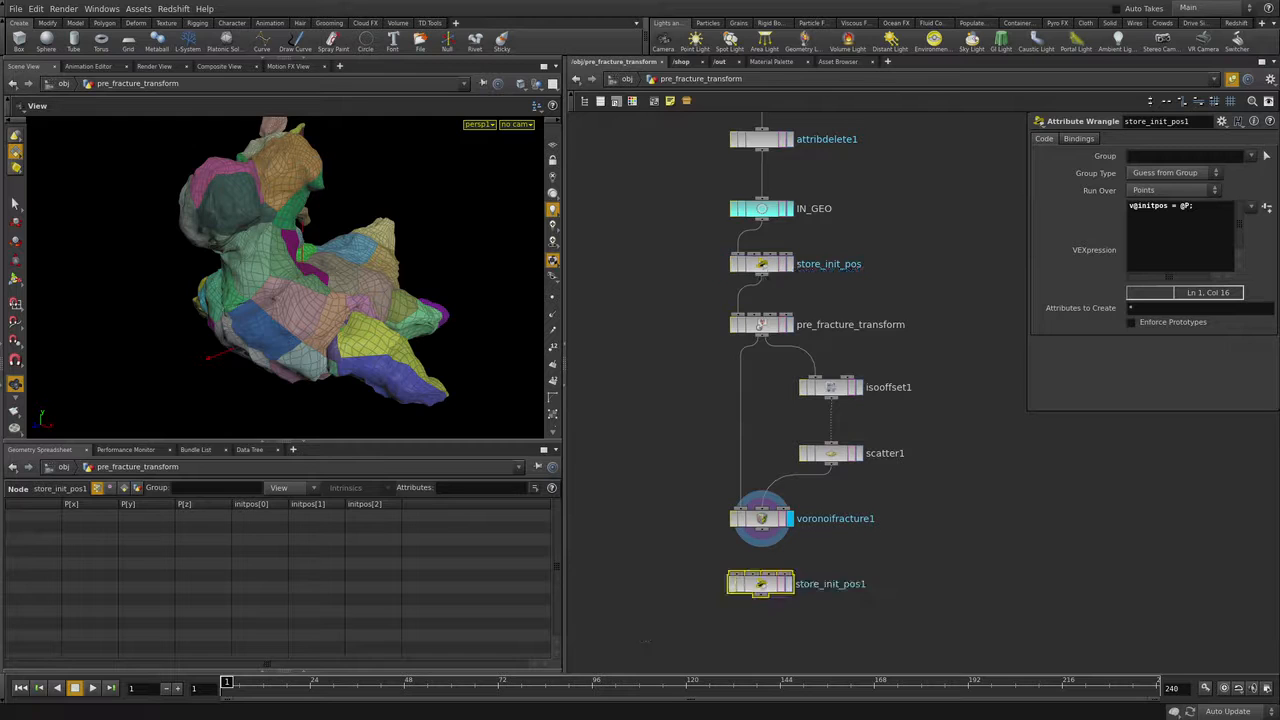
Step: Rename the copied wrangle to restore_init_pos and align it under voronoifracture1
middle_drag(761, 585, 750, 522)
click(840, 521)
double_click(856, 521)
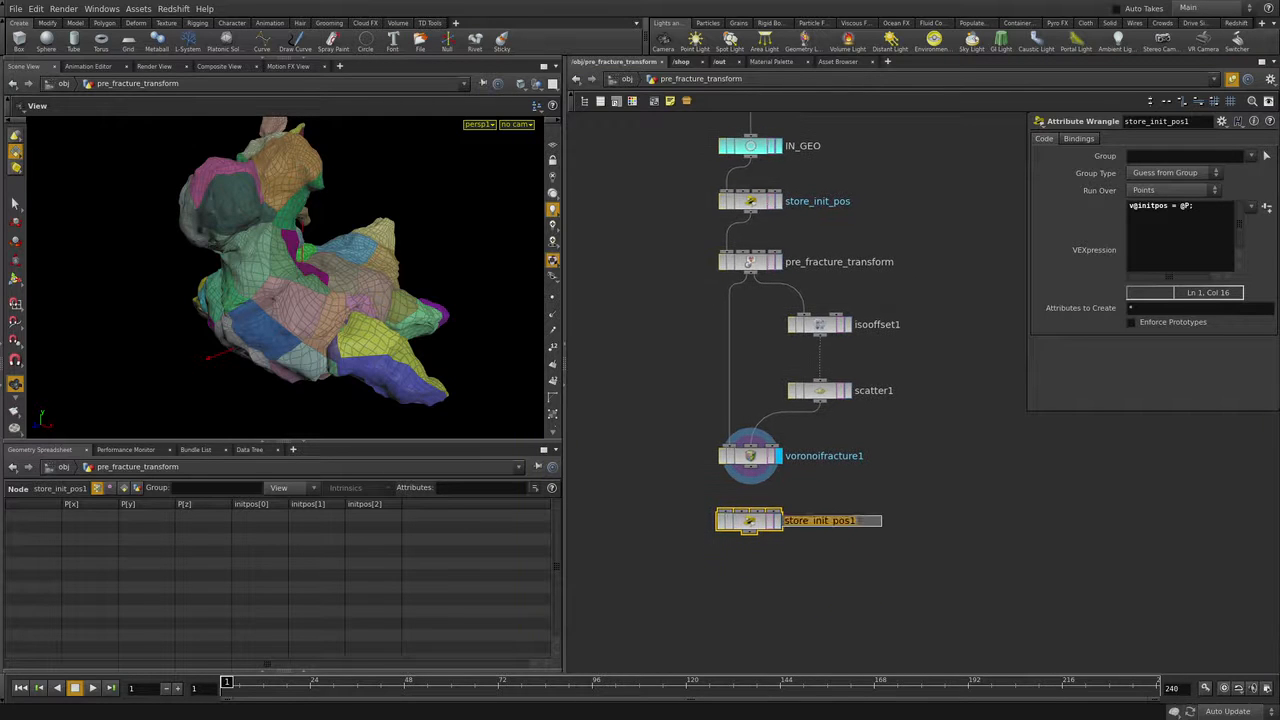
click(855, 521)
key(Home)
text(re)
key(Return)
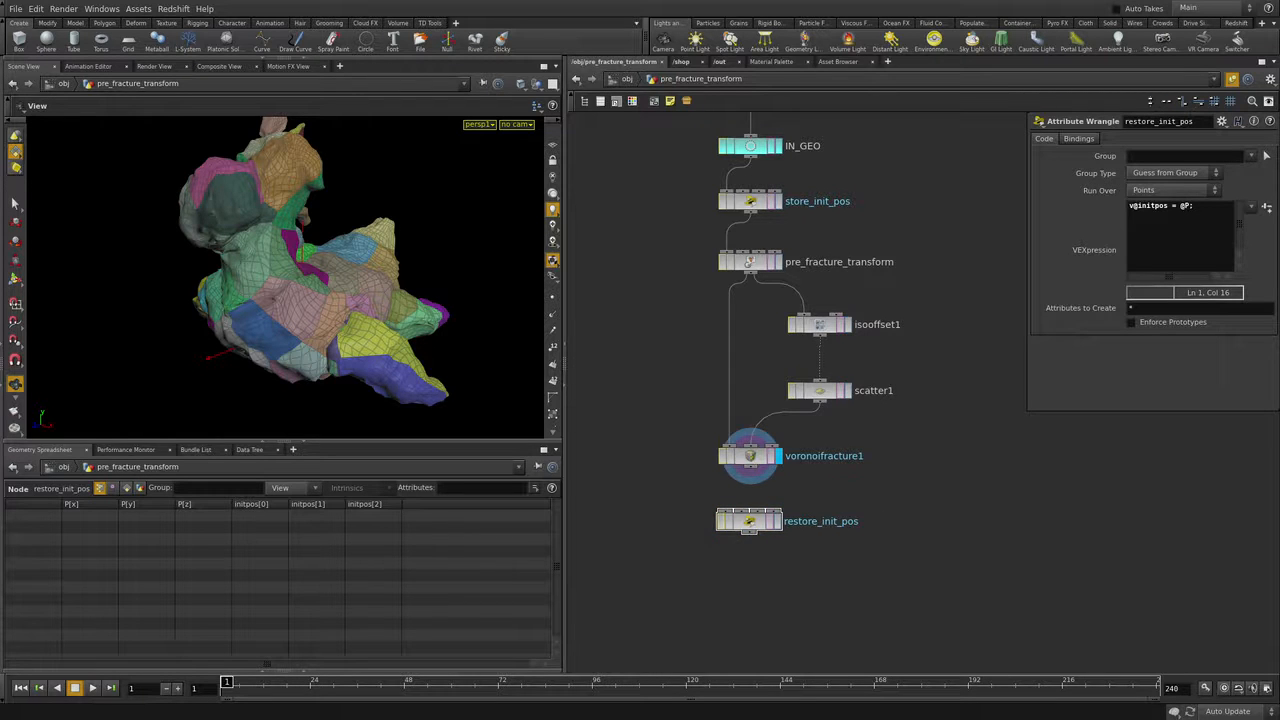
drag(749, 521, 754, 523)
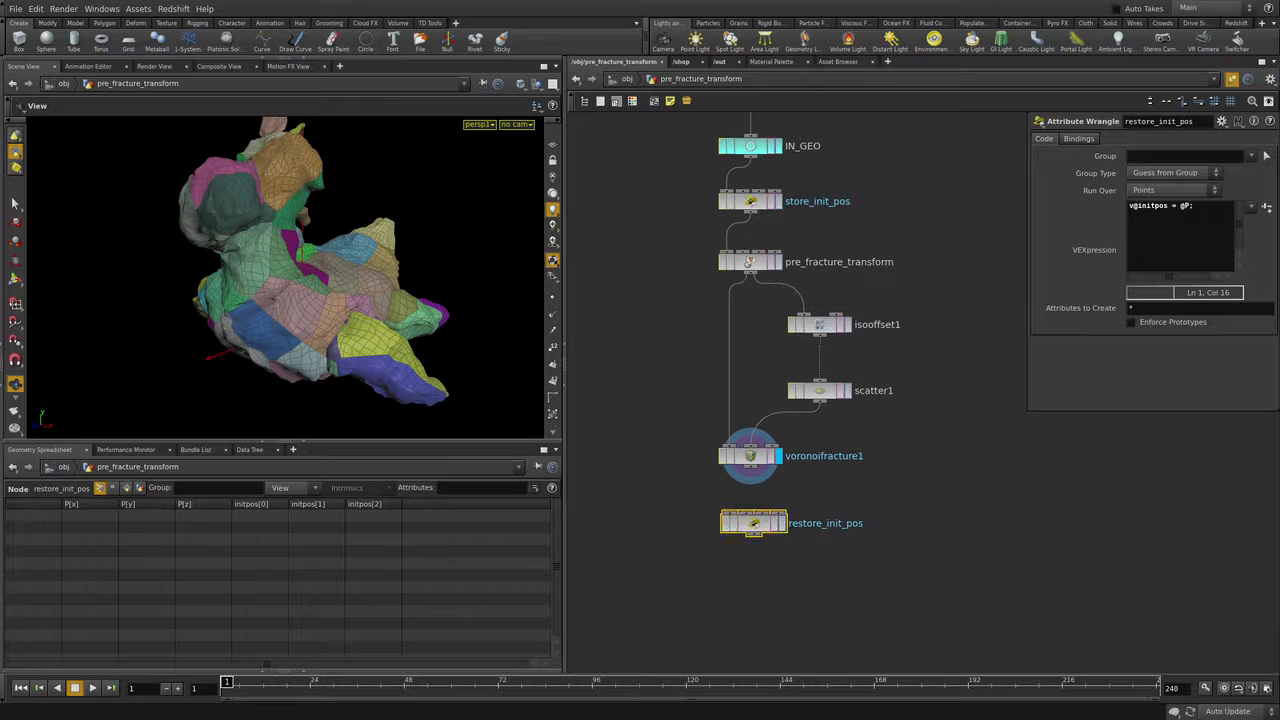
Step: Change the restore_init_pos expression to @P = v@initpos;, connect voronoifracture1 into its first input and display the node
drag(1029, 409, 949, 425)
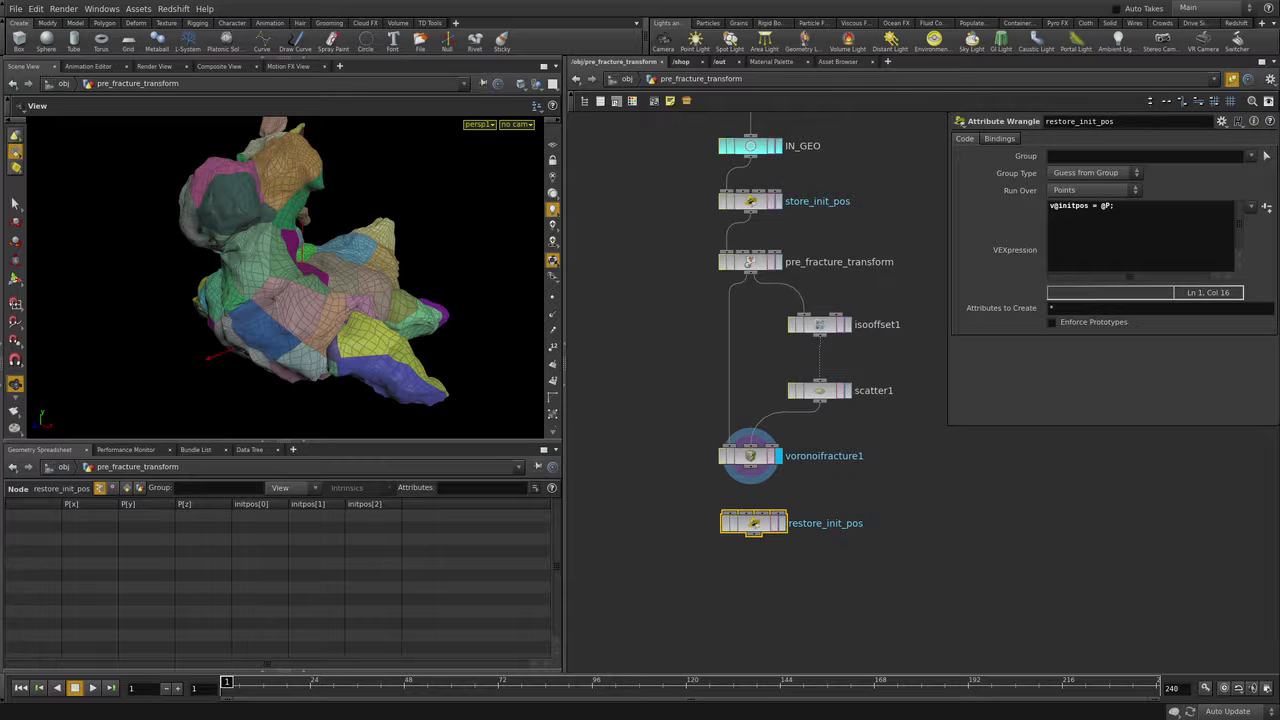
drag(1115, 205, 1088, 205)
text(;)
click(1059, 206)
text(@P =)
key(BackSpace)
key(BackSpace)
text(=)
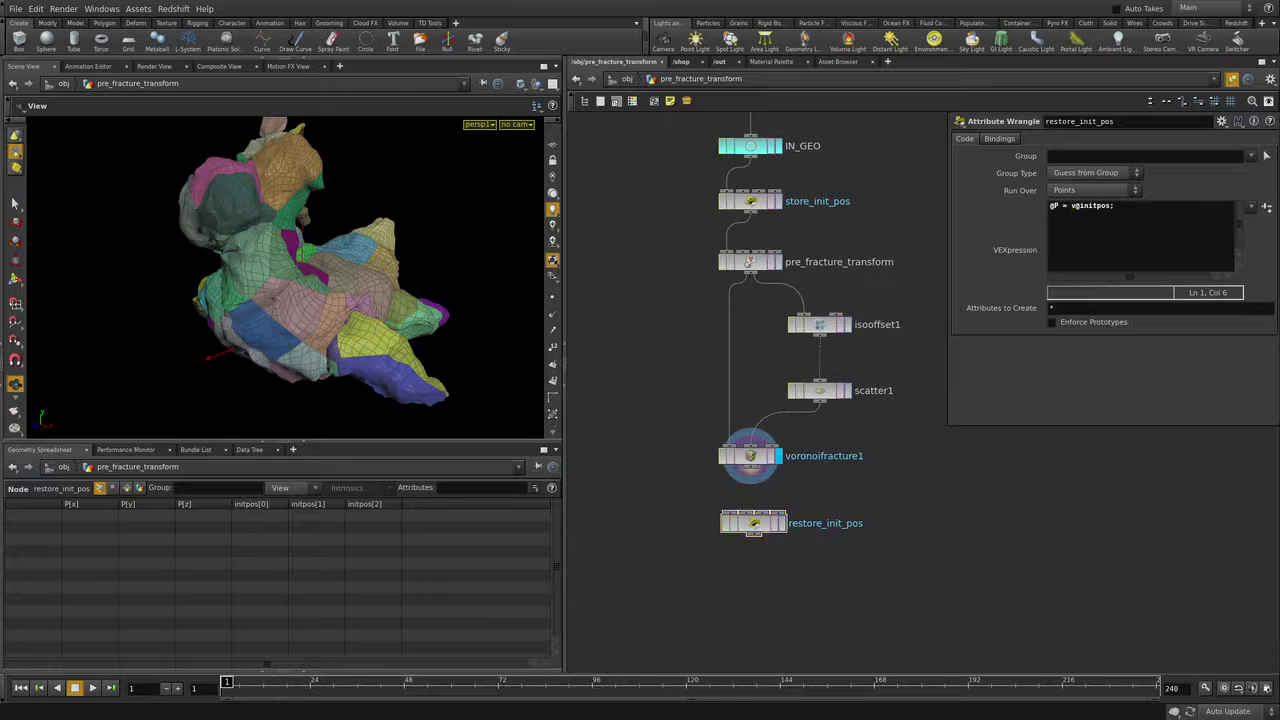
drag(750, 471, 740, 510)
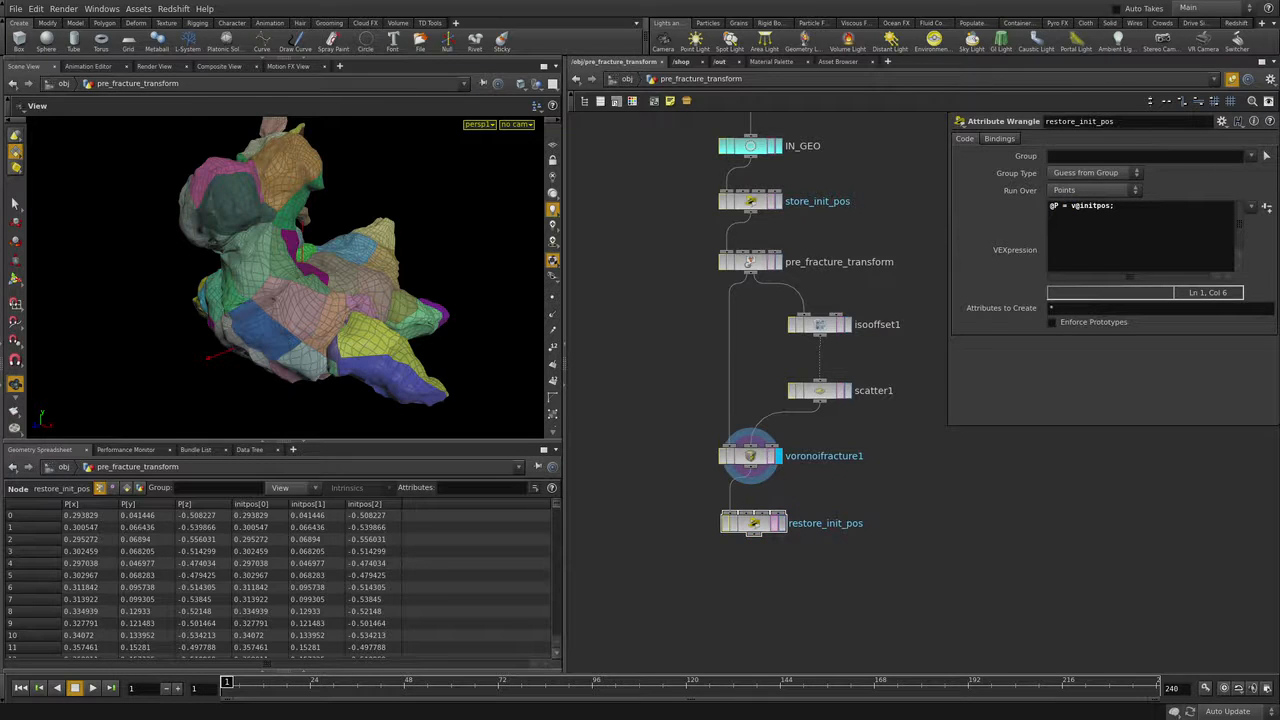
click(781, 523)
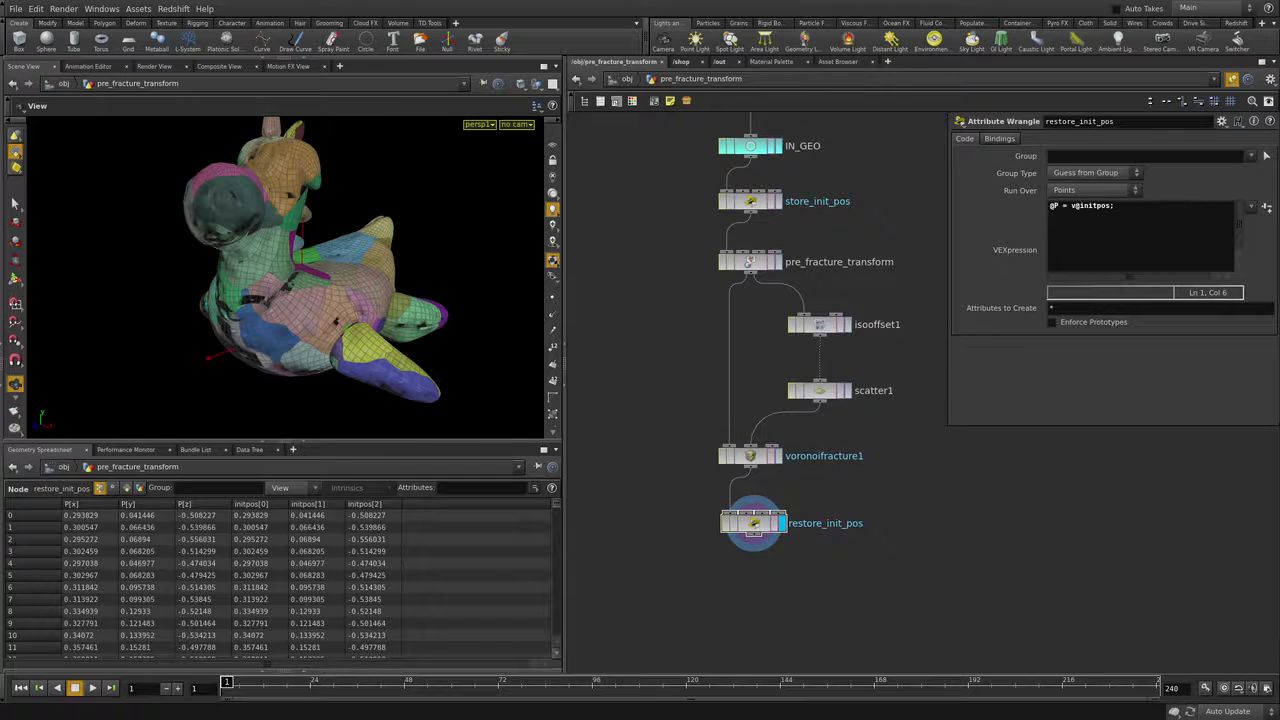
Step: Examine the restored toy's surface shading and the curved piece boundaries up close and from several sides
alt+drag(298, 262, 320, 280)
alt+right_drag(320, 280, 420, 320)
alt+middle_drag(420, 320, 383, 267)
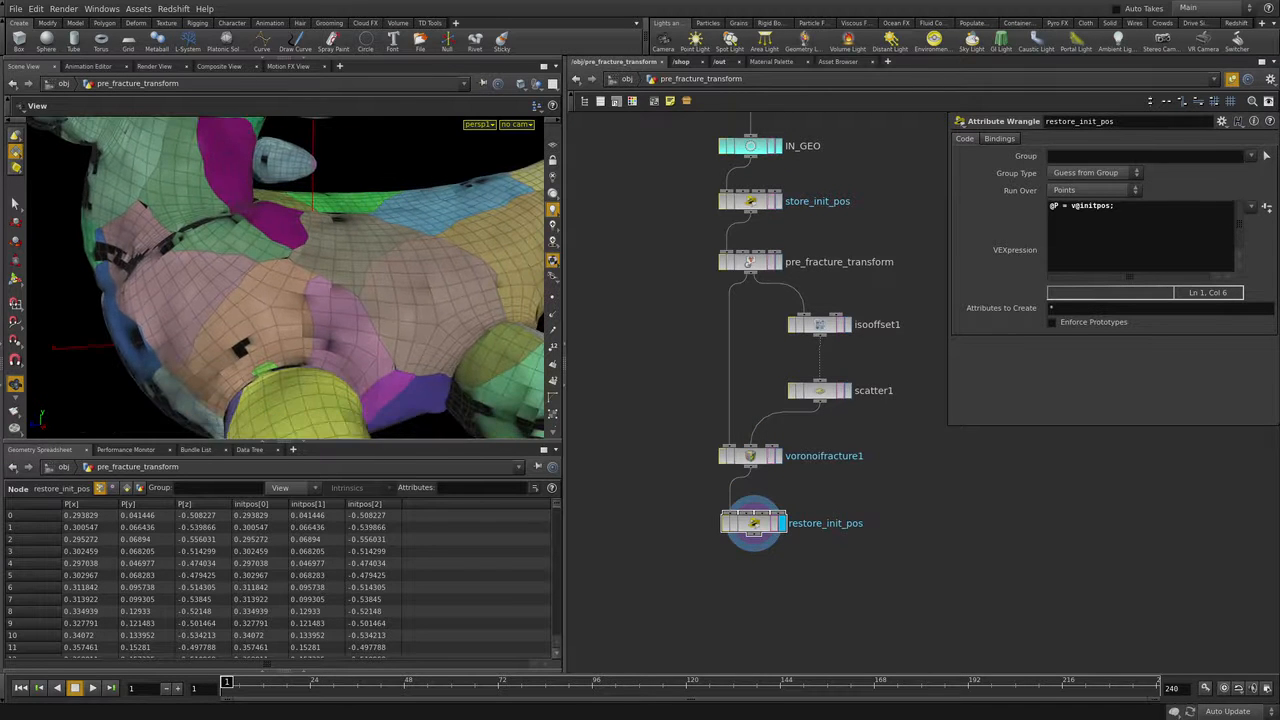
alt+drag(300, 268, 385, 290)
alt+drag(300, 280, 262, 316)
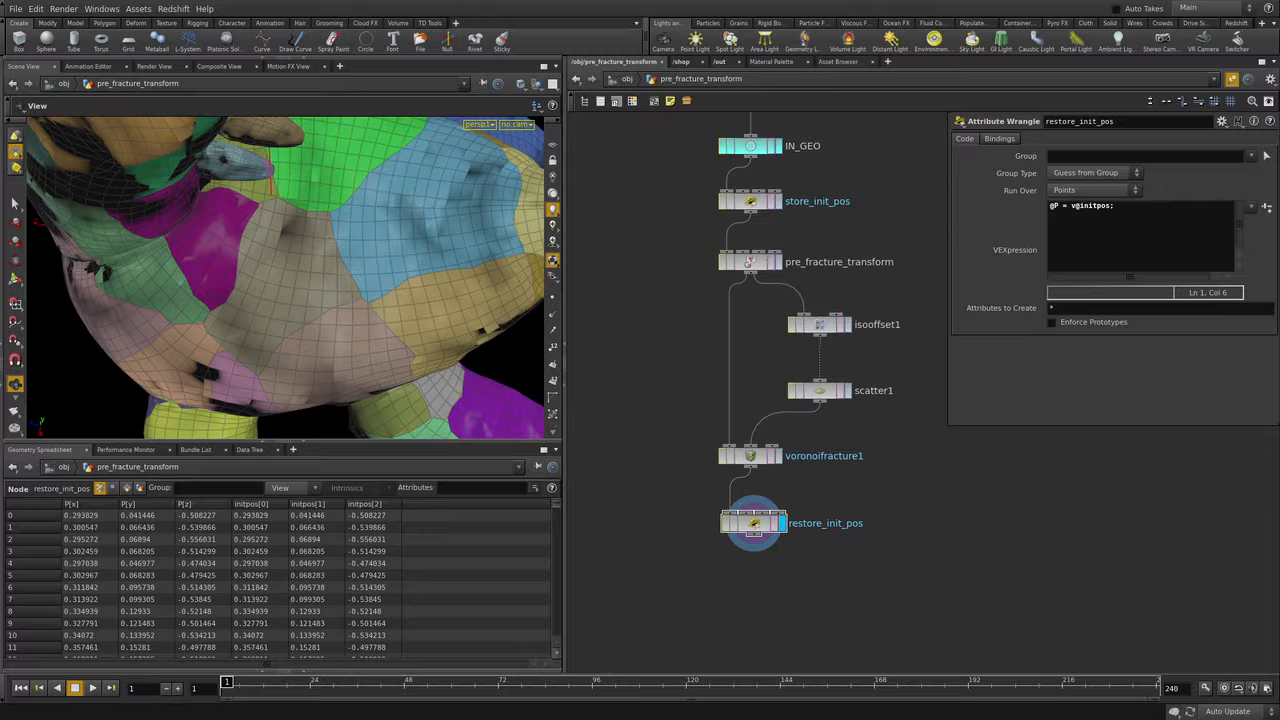
alt+drag(300, 280, 272, 293)
alt+right_drag(272, 293, 250, 260)
alt+drag(300, 280, 342, 283)
alt+middle_drag(280, 260, 294, 300)
alt+right_drag(294, 300, 250, 262)
alt+drag(280, 270, 314, 290)
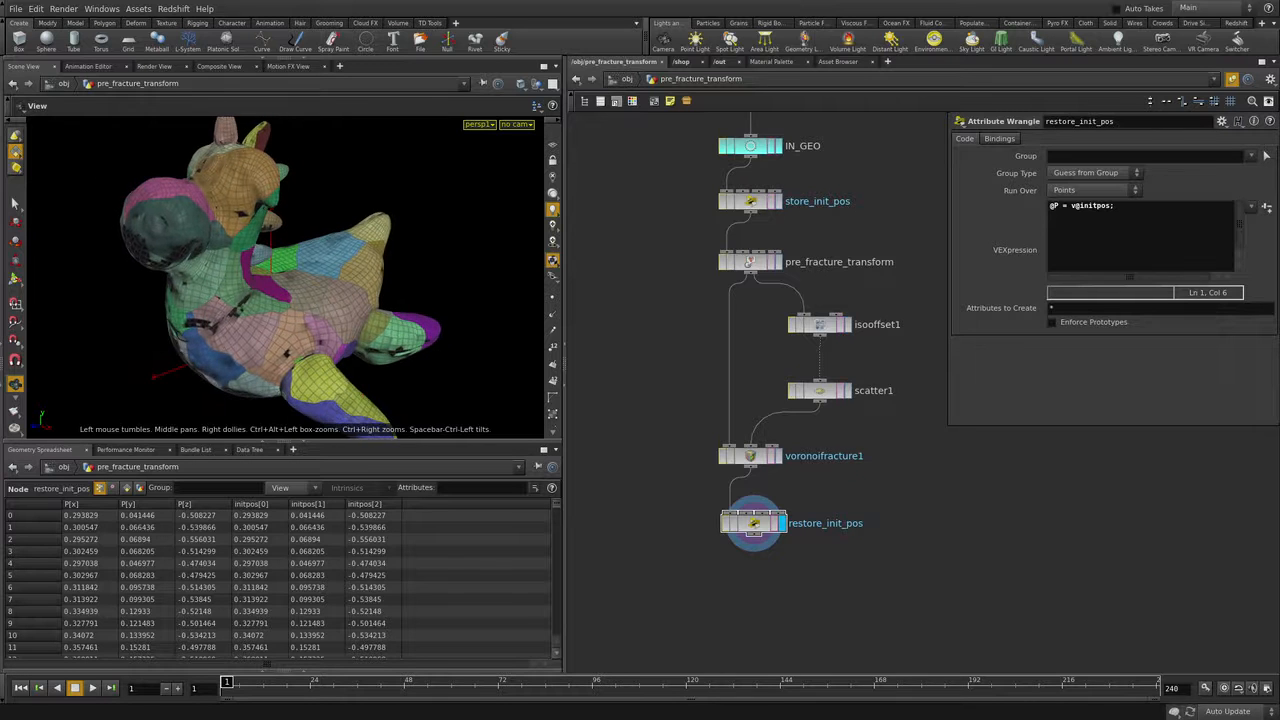
Step: Add a Normal node after restore_init_pos and display its result
key(Tab)
text(normal)
key(Return)
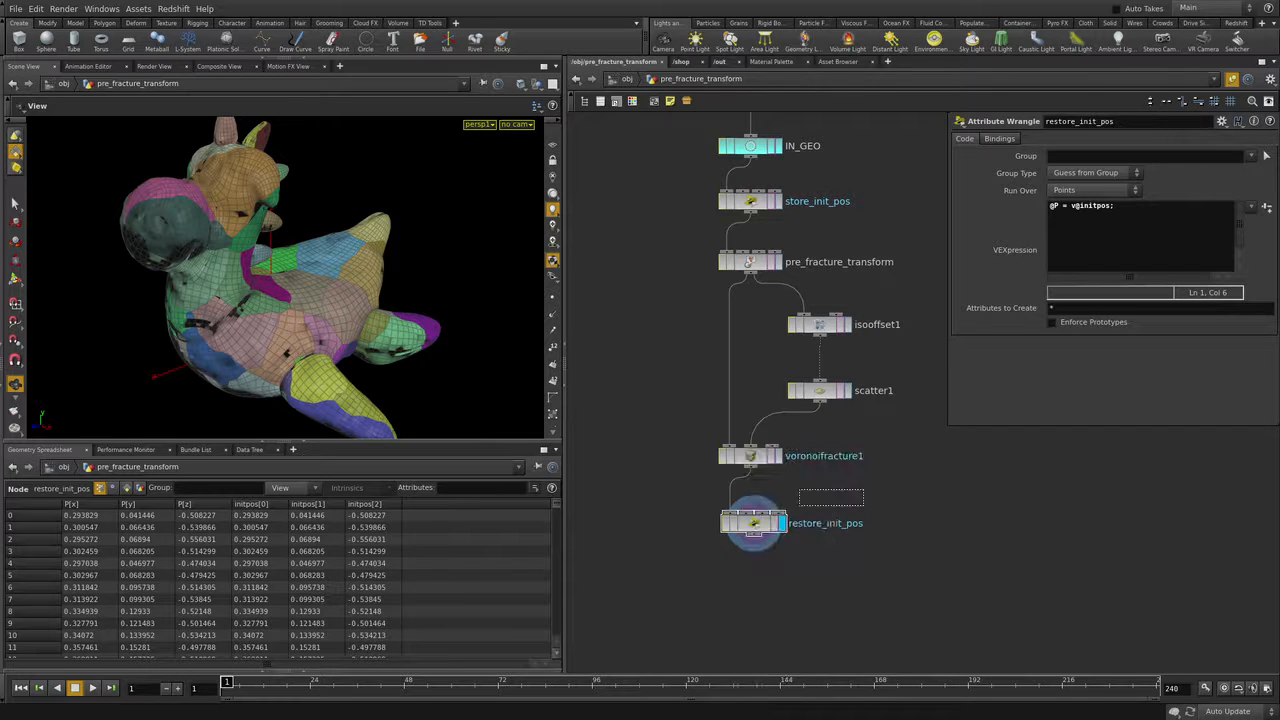
click(756, 593)
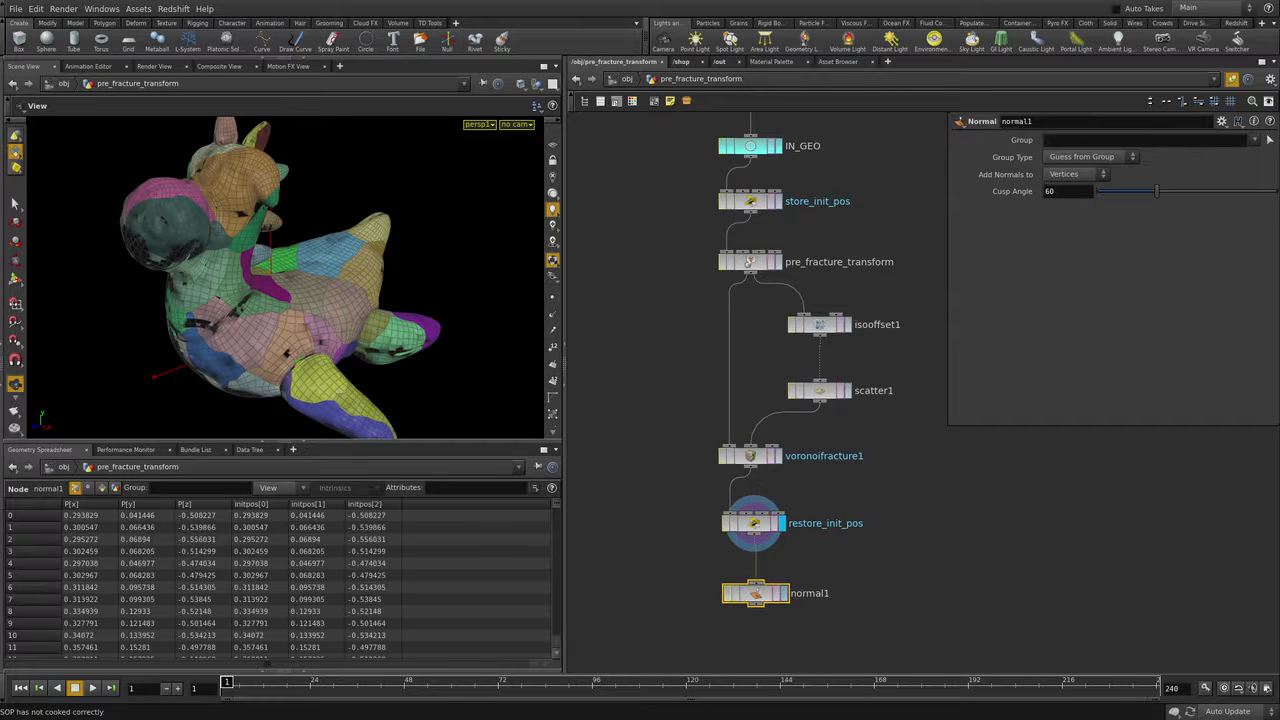
click(783, 593)
Step: Examine the shading and the piece edges around the toy's neck and body for gaps or distortion
mouse_move(338, 300)
alt+mouse_down()
mouse_move(298, 262)
mouse_move(335, 280)
alt+mouse_up()
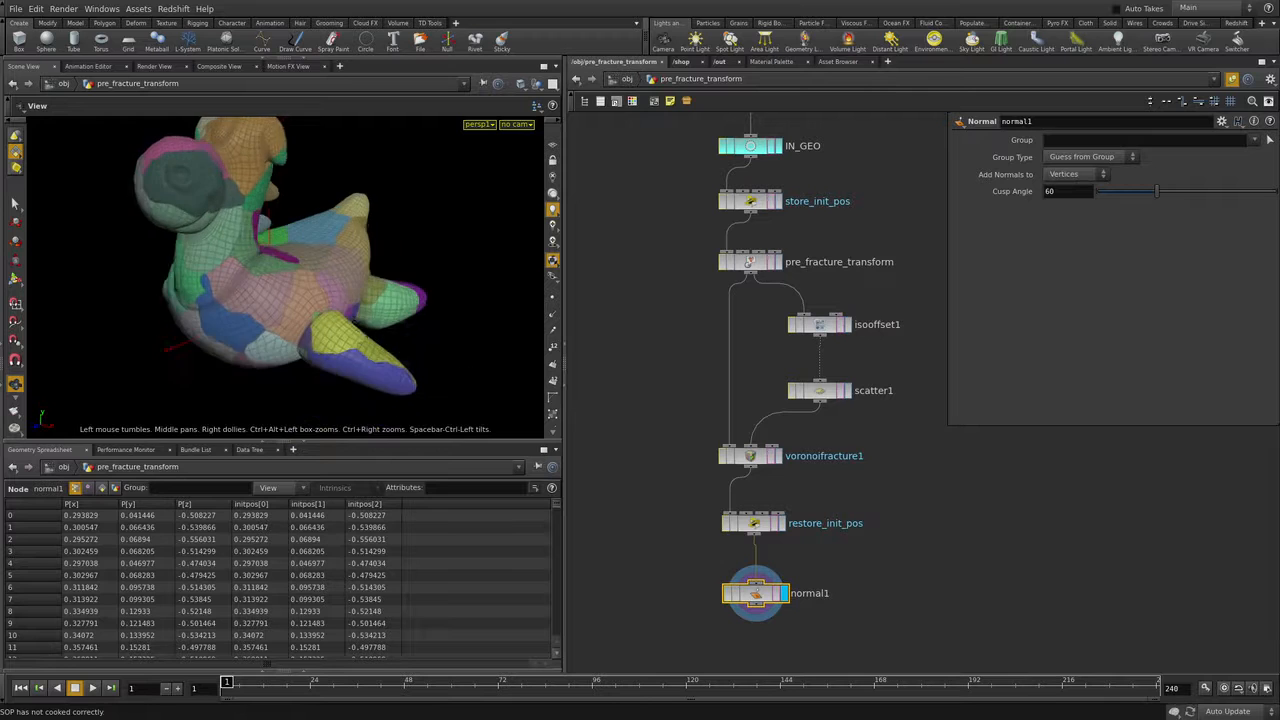
alt+right_drag(335, 280, 385, 280)
alt+drag(250, 280, 500, 268)
alt+drag(225, 233, 420, 222)
alt+right_drag(300, 270, 400, 270)
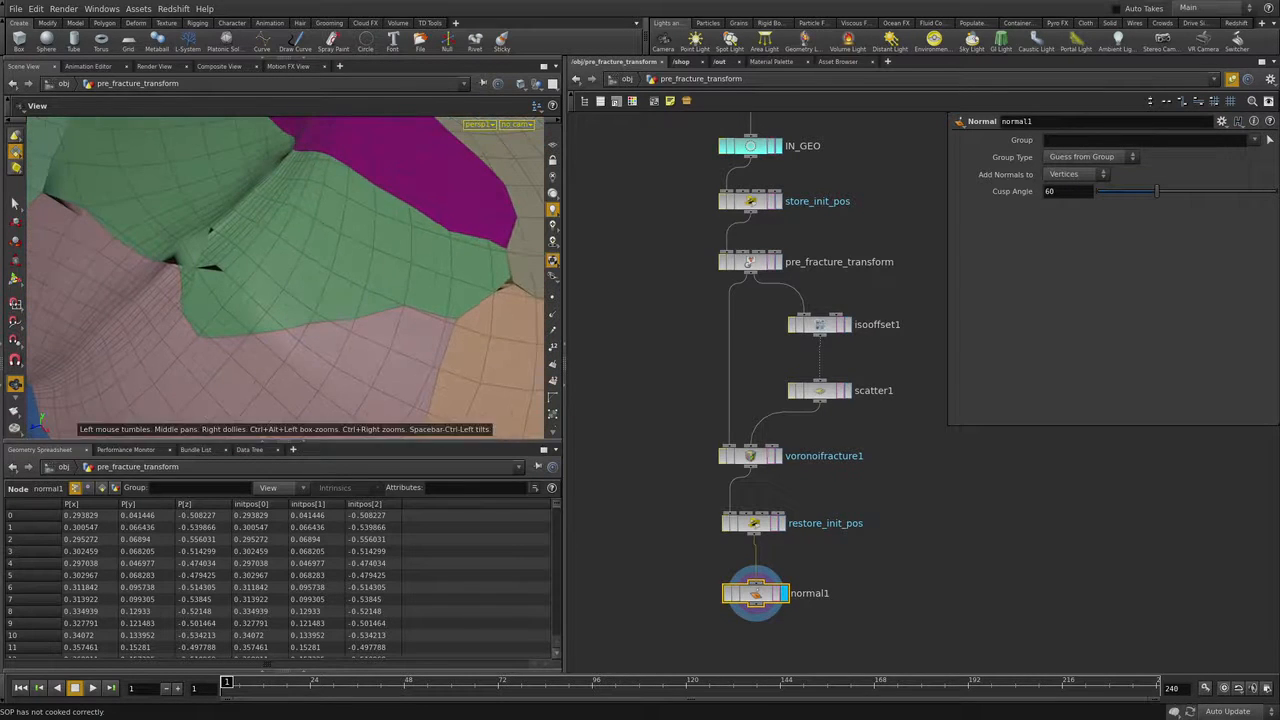
alt+drag(400, 270, 350, 190)
alt+right_drag(350, 250, 270, 250)
alt+drag(270, 250, 254, 300)
Step: Set the noise amplitude on pre_fracture_transform to 0.4
drag(850, 488, 734, 536)
drag(689, 258, 792, 279)
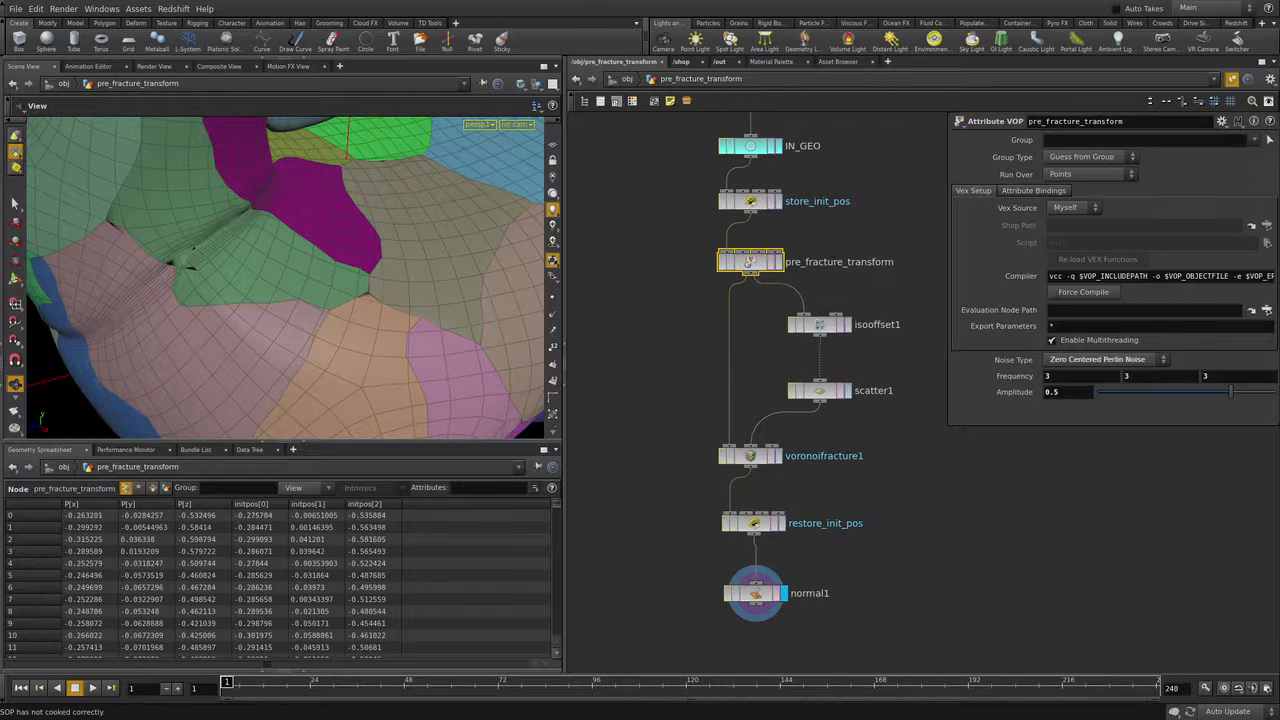
text(0.4)
key(Return)
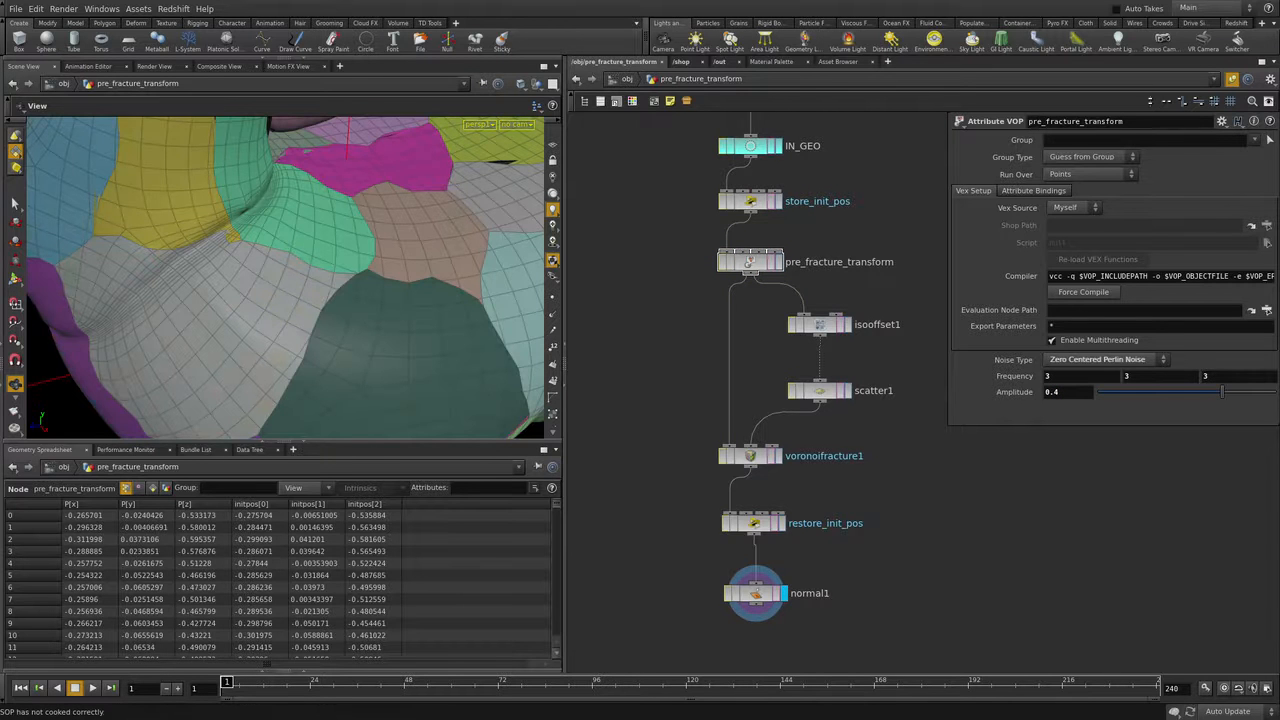
Step: Inspect the refractured toy's piece boundaries with the new noise amplitude, from close up to the full model
alt+right_drag(286, 277, 200, 277)
alt+drag(286, 277, 200, 277)
alt+right_drag(286, 277, 220, 277)
alt+drag(286, 250, 290, 277)
alt+right_drag(290, 277, 370, 277)
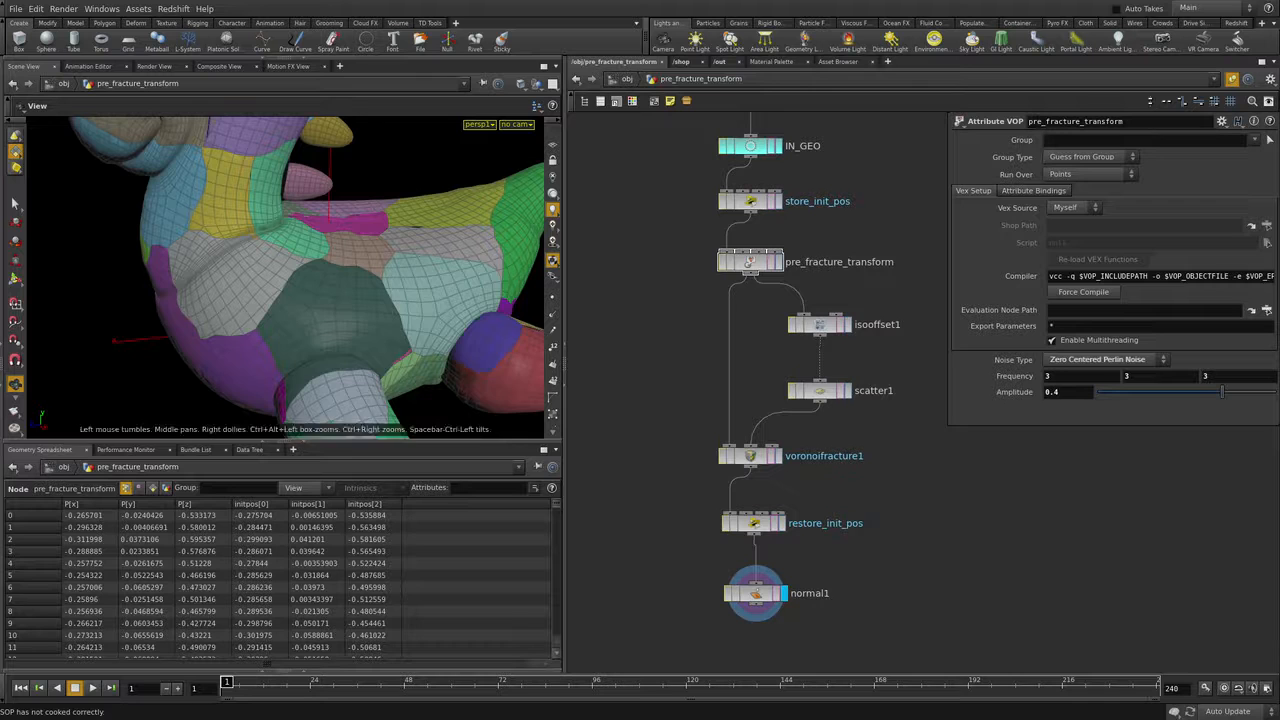
alt+drag(286, 277, 340, 277)
alt+right_drag(340, 277, 245, 277)
alt+middle_drag(286, 277, 260, 325)
alt+right_drag(260, 325, 200, 325)
Step: Add an Exploded View node below normal1, connect normal1 into it and display the separated pieces
middle_drag(766, 565, 772, 455)
key(Tab)
text(explo)
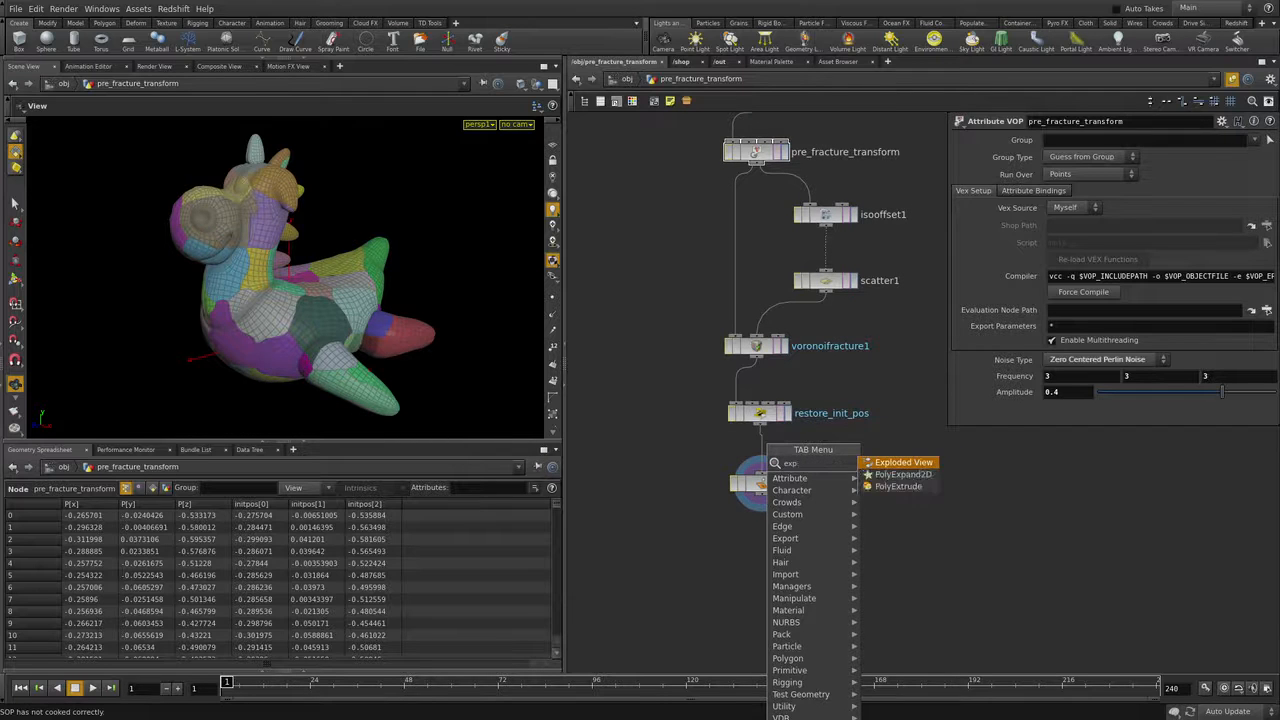
key(Return)
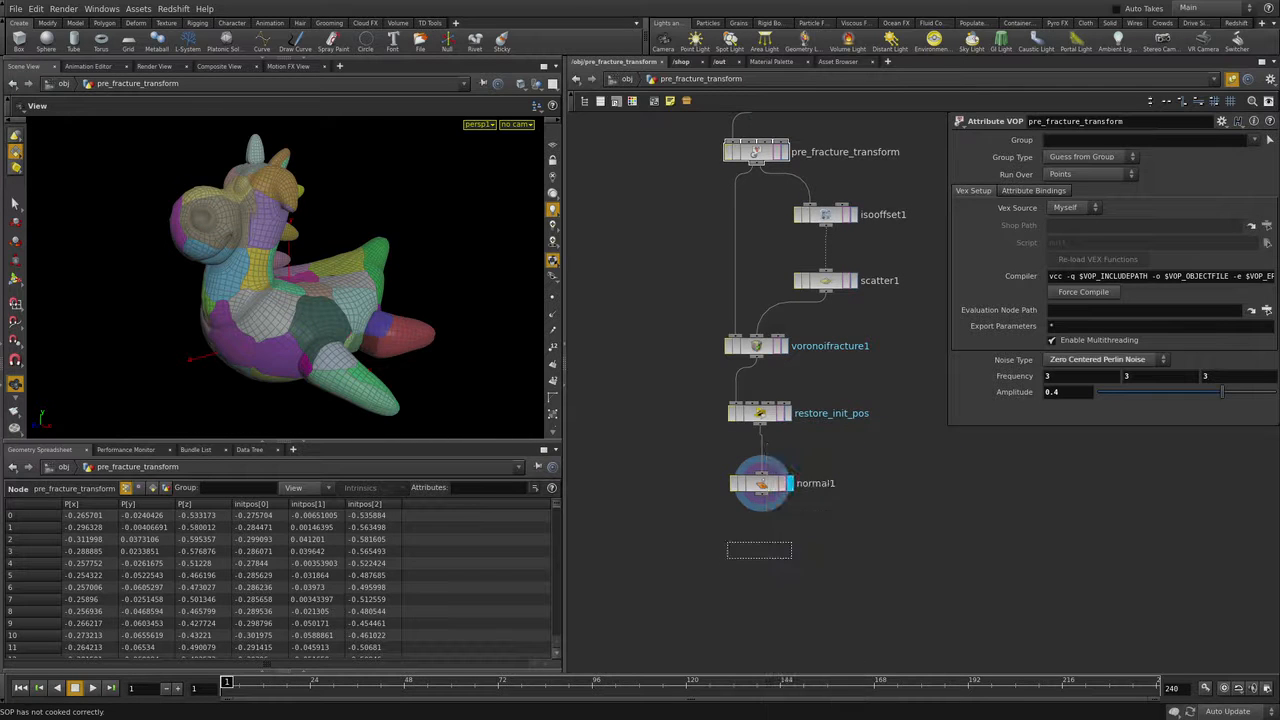
click(760, 542)
drag(761, 495, 761, 530)
click(789, 542)
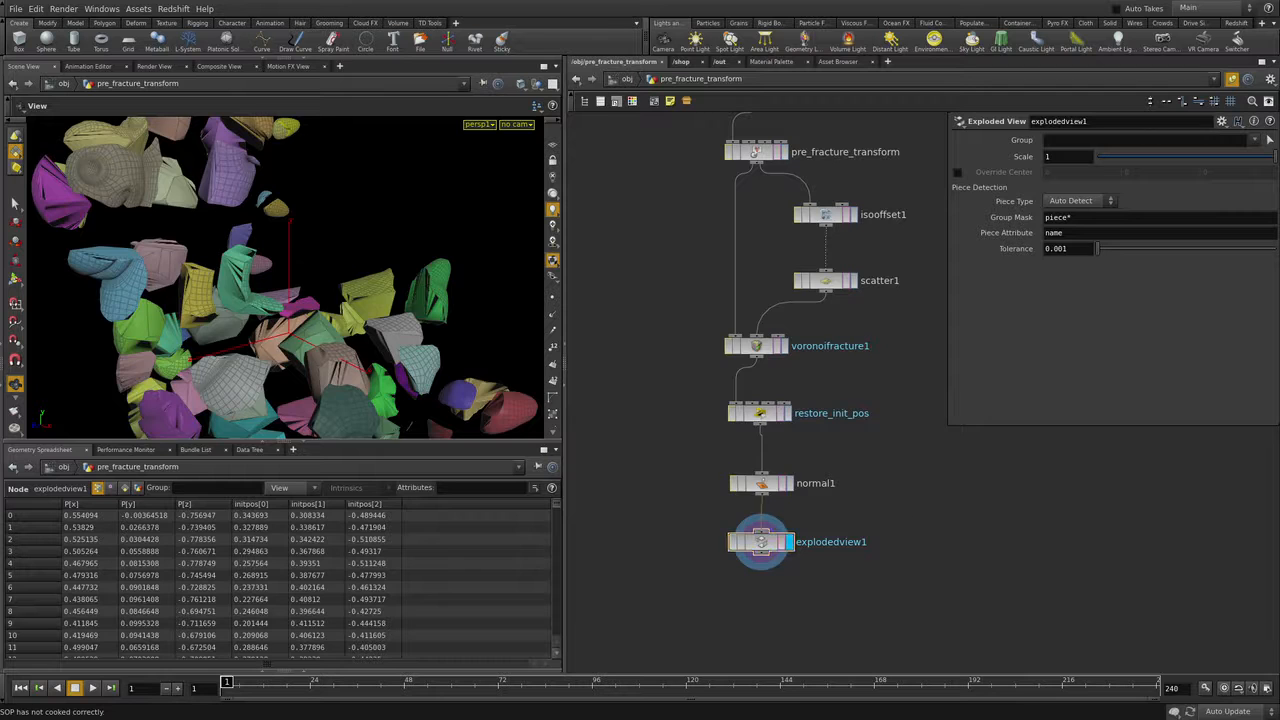
Step: Examine the exploded pieces and their interior faces from several angles and distances
drag(285, 275, 300, 325)
right_drag(300, 325, 405, 356)
drag(330, 340, 247, 259)
right_drag(247, 259, 165, 259)
drag(330, 280, 262, 313)
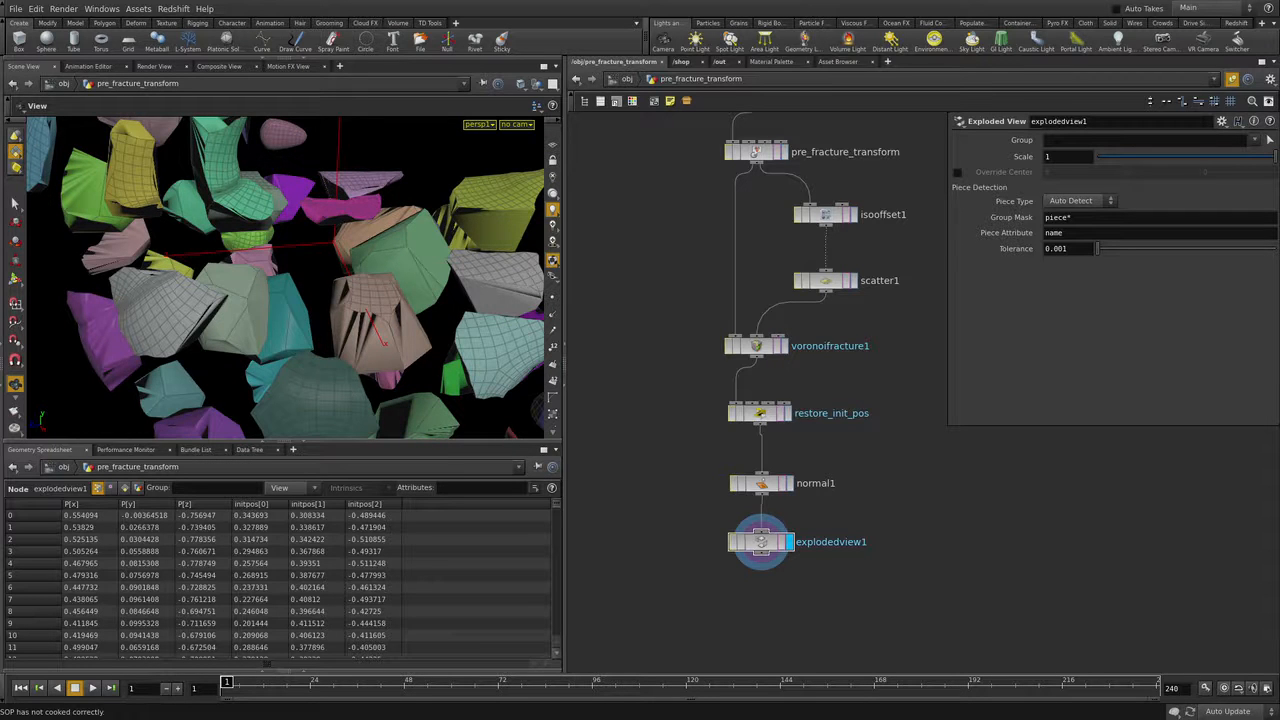
mouse_move(262, 313)
mouse_down()
mouse_move(330, 290)
mouse_move(280, 300)
mouse_up()
scroll(285, 280, down, 3)
middle_drag(285, 280, 265, 300)
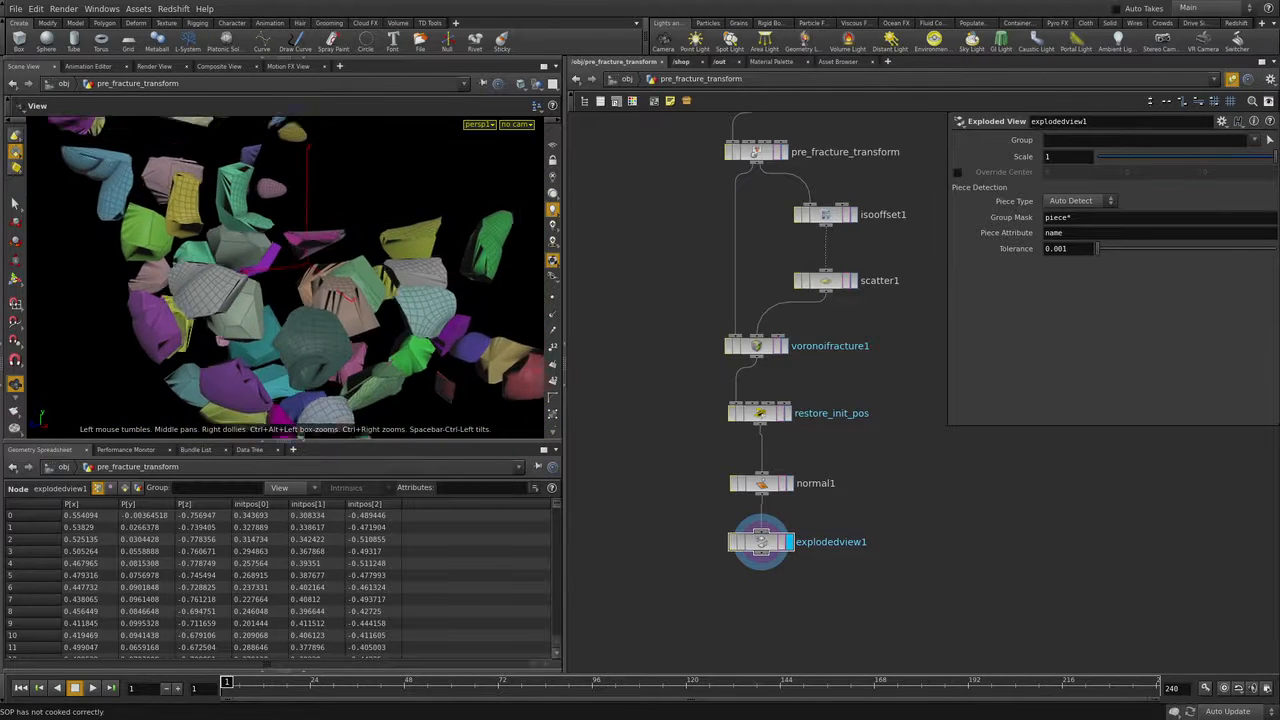
middle_drag(300, 436, 286, 449)
drag(286, 449, 275, 205)
right_drag(275, 205, 330, 250)
middle_drag(330, 250, 300, 195)
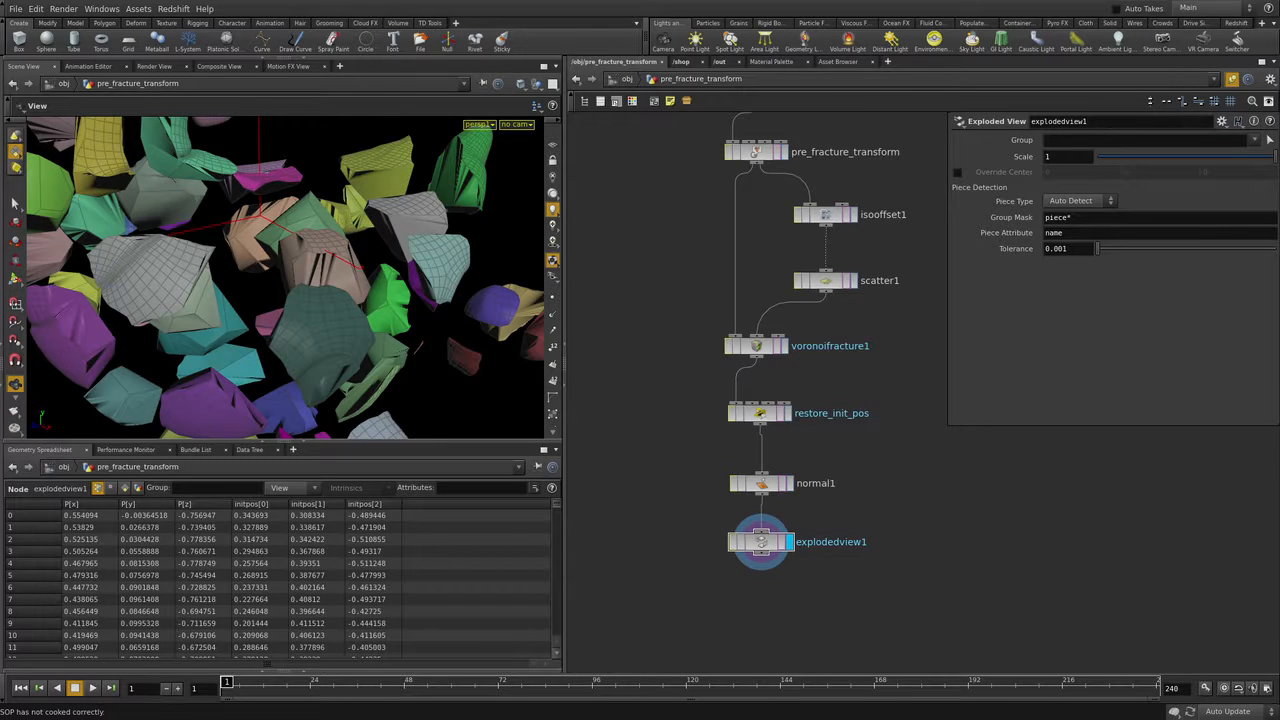
Step: Show voronoifracture1's output group settings and enlarge the viewport to view the inside and outside groups on the exploded pieces
middle_drag(660, 350, 681, 437)
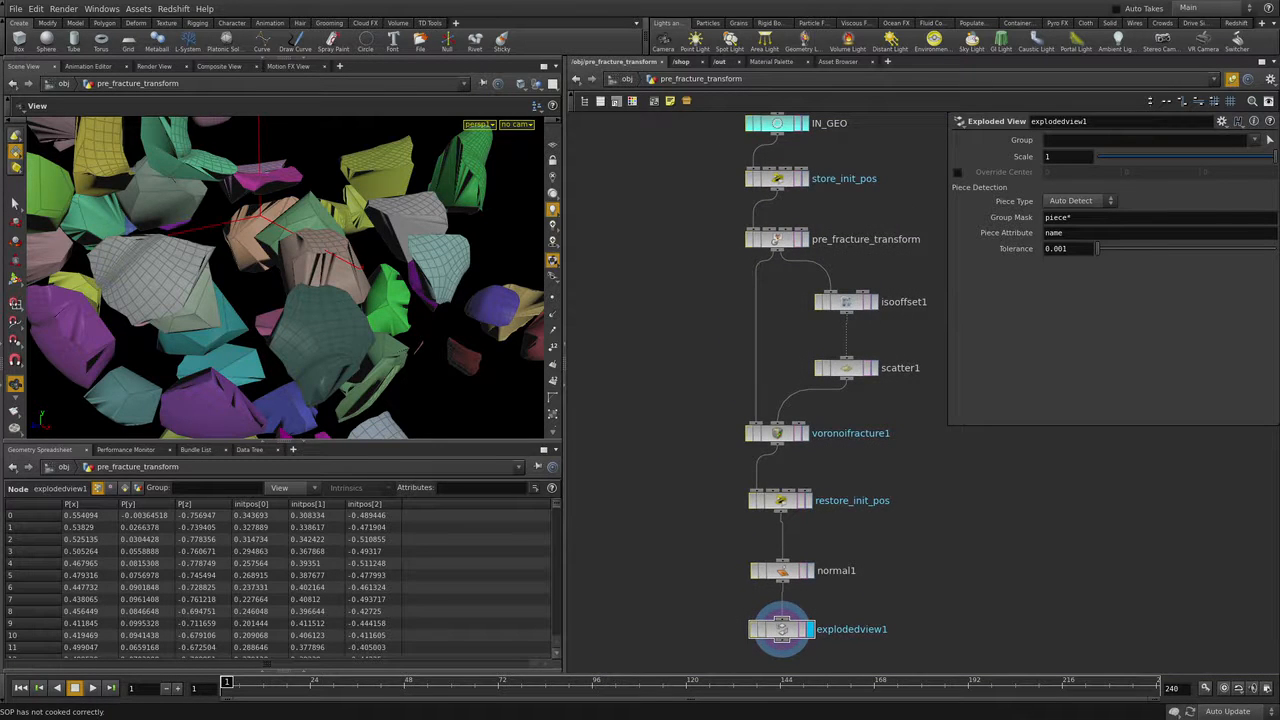
click(777, 433)
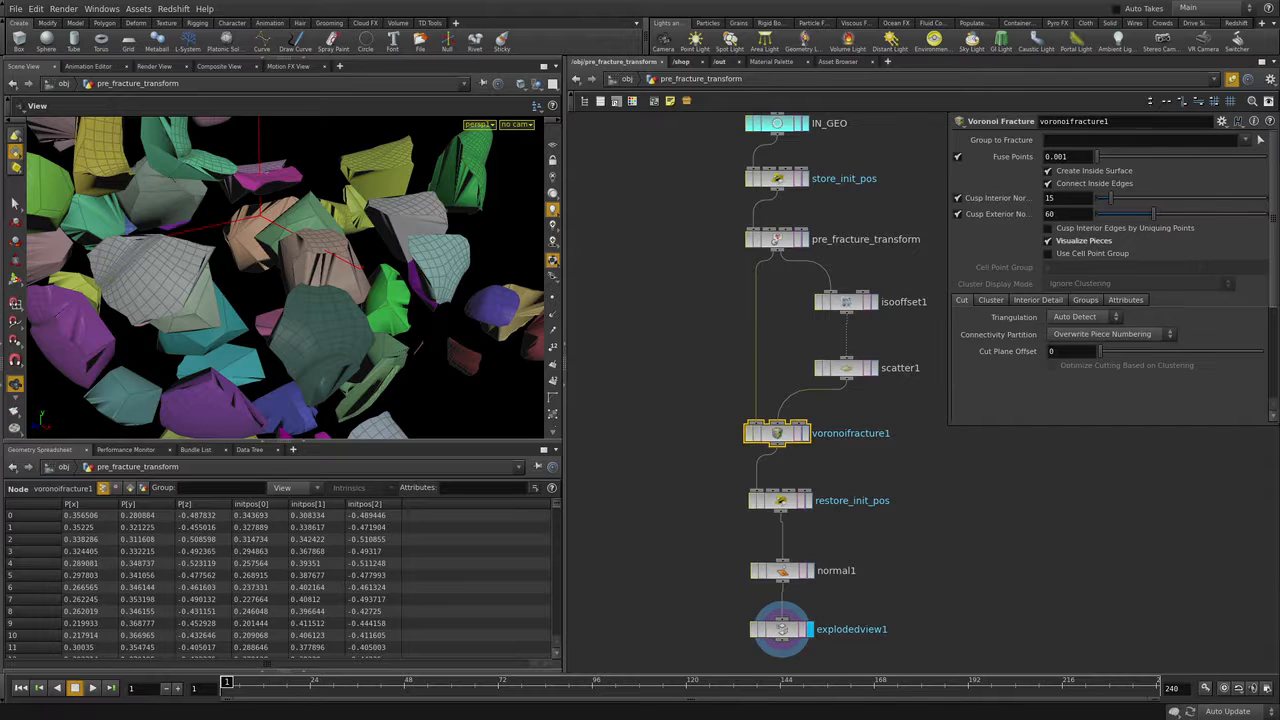
click(1085, 300)
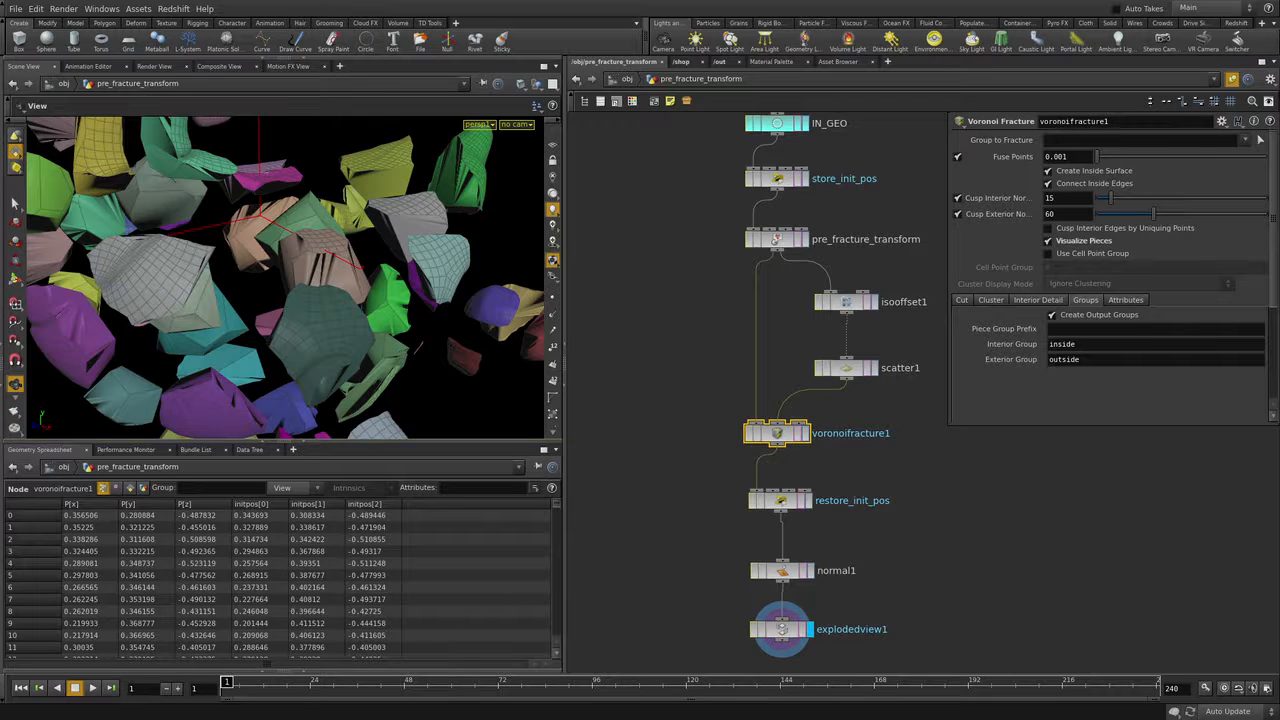
drag(553, 441, 553, 511)
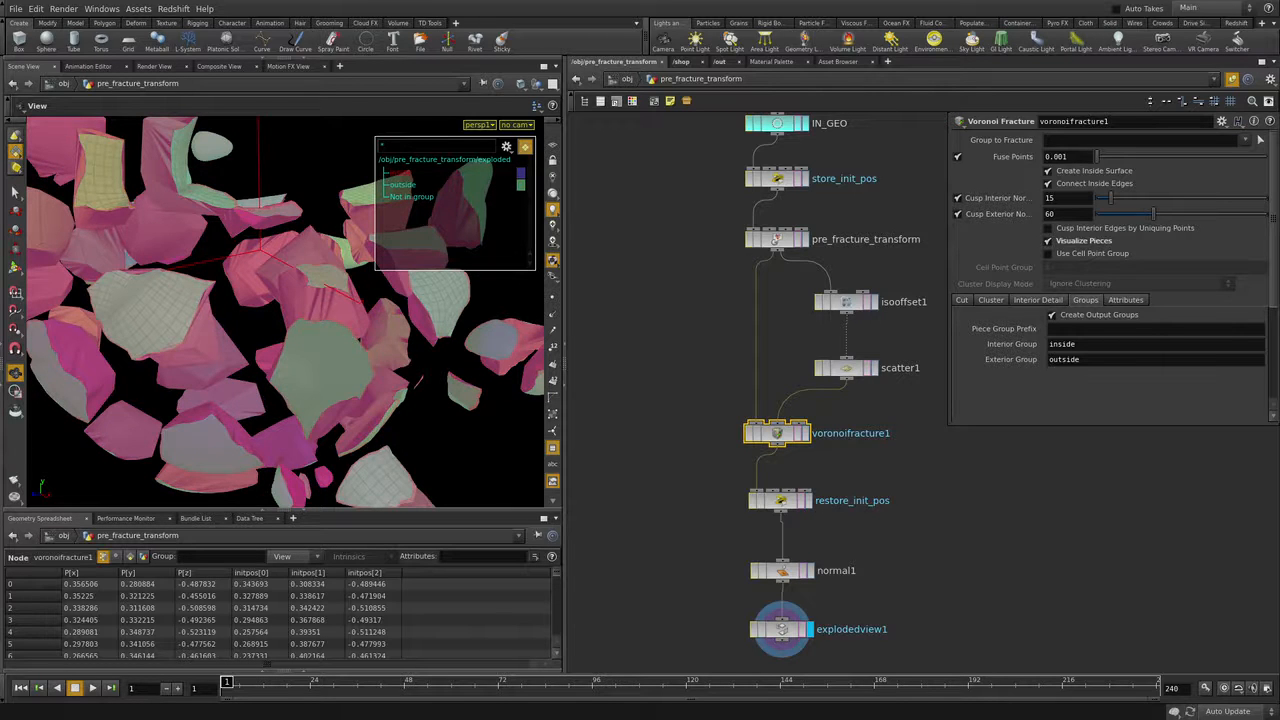
Step: Move normal1 and explodedview1 further down the network, leaving a gap below restore_init_pos
click(900, 520)
middle_drag(900, 520, 870, 292)
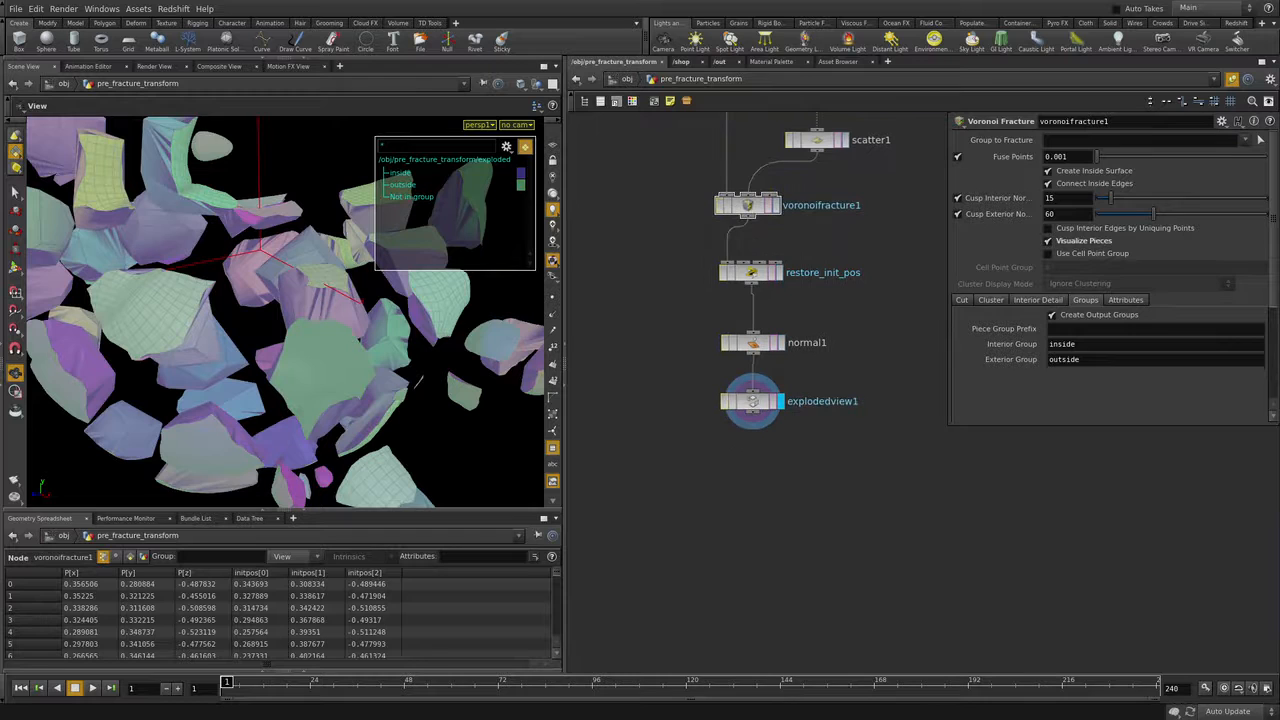
drag(752, 401, 657, 610)
drag(753, 342, 658, 548)
drag(706, 524, 751, 636)
middle_drag(800, 520, 757, 608)
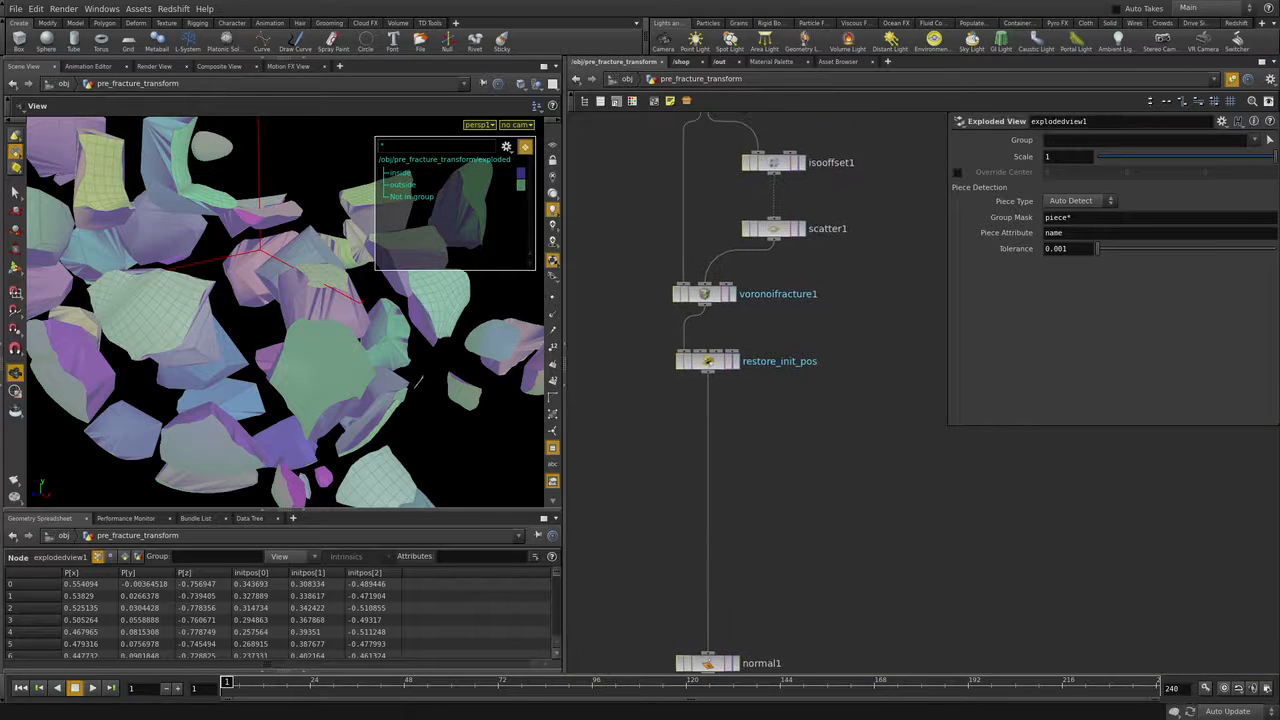
Step: Insert a Remesh node on the connection between restore_init_pos and normal1
key(Tab)
text(rem)
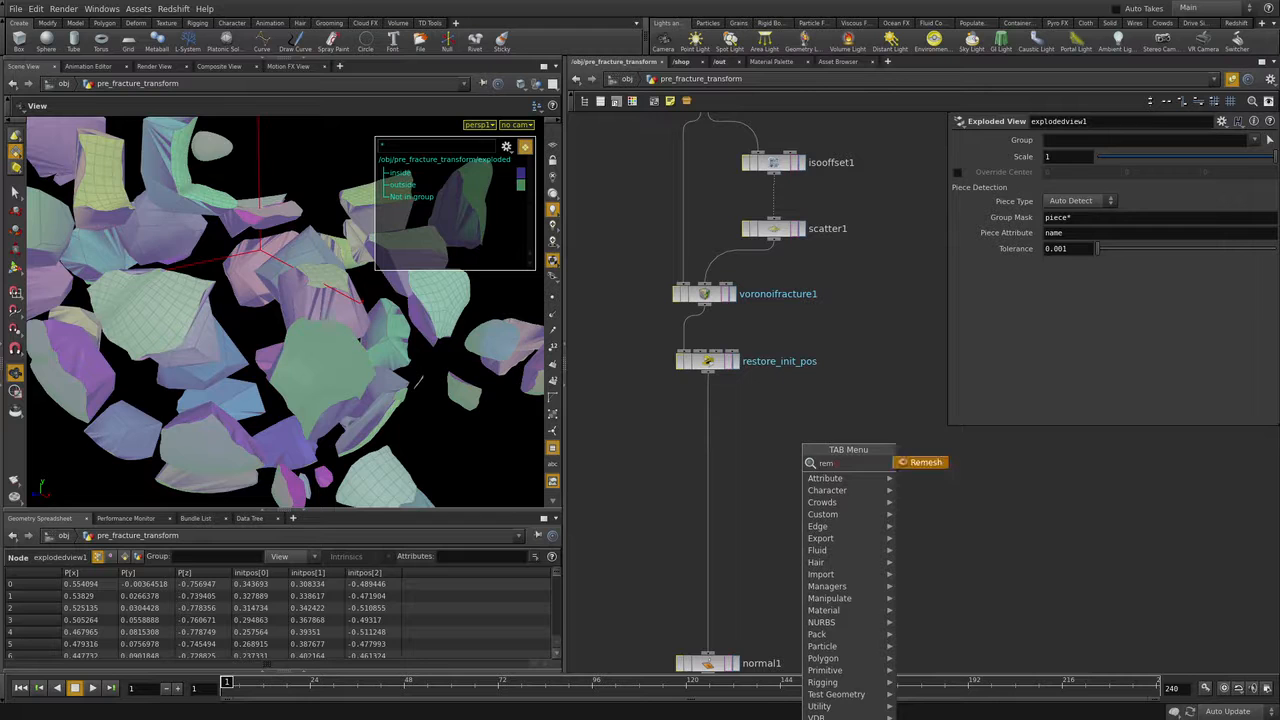
key(Return)
click(705, 418)
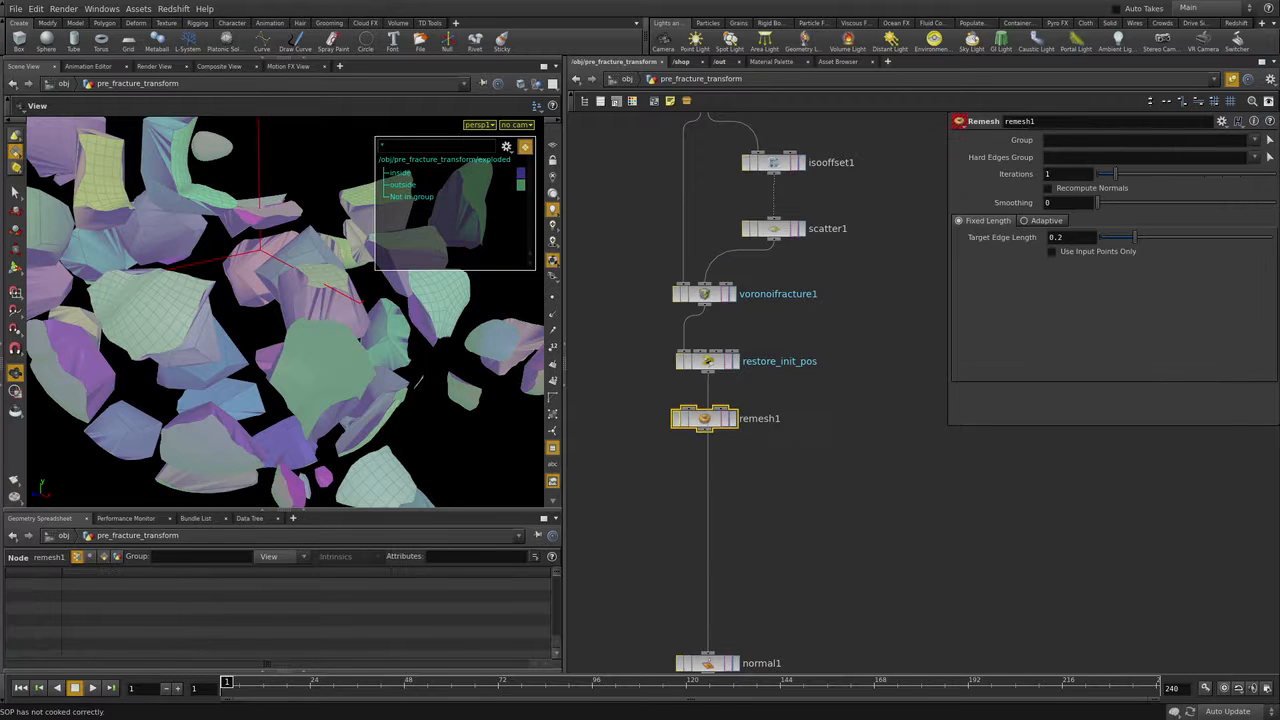
click(708, 422)
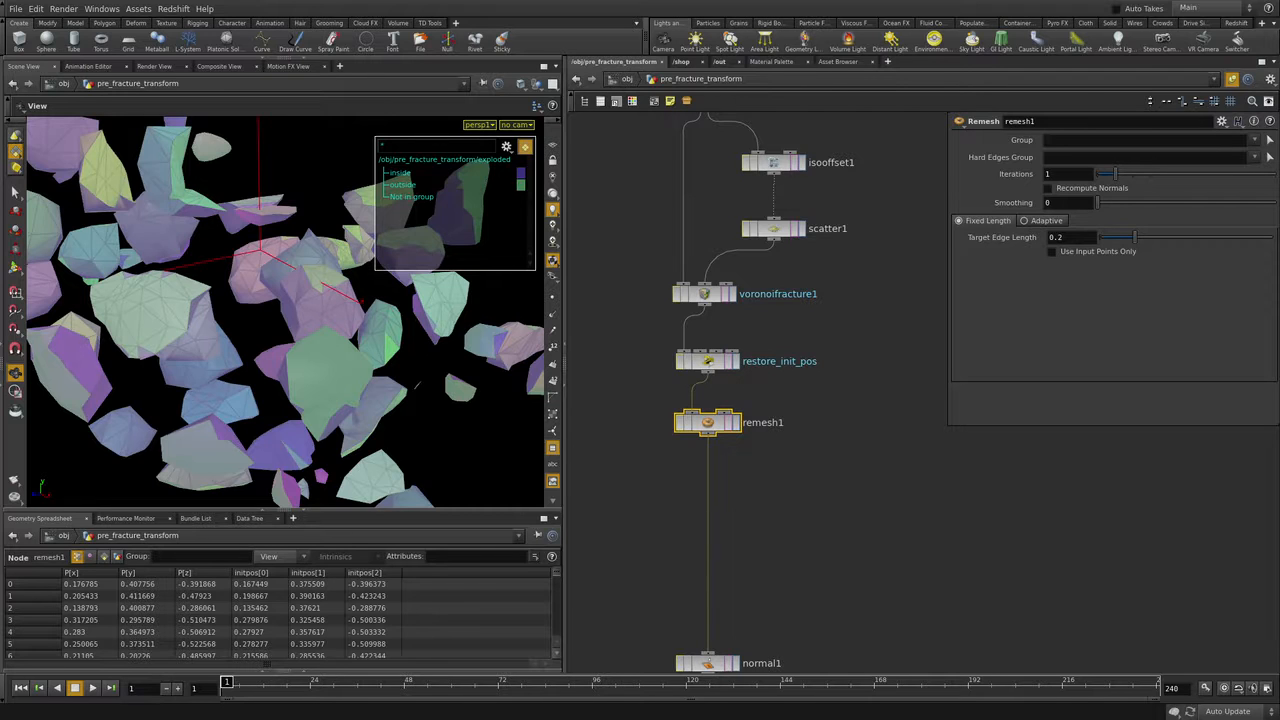
Step: Limit remesh1 to the inside group and turn off the group list overlay in the viewport
click(1254, 140)
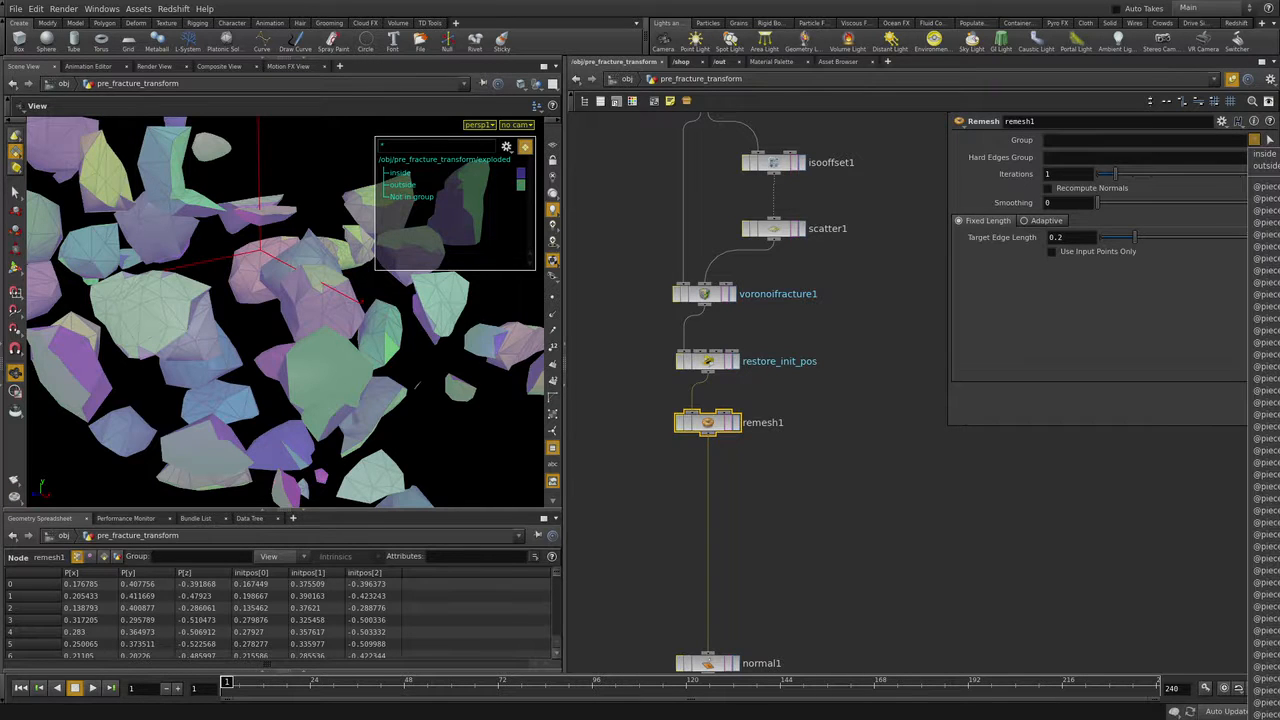
click(1264, 154)
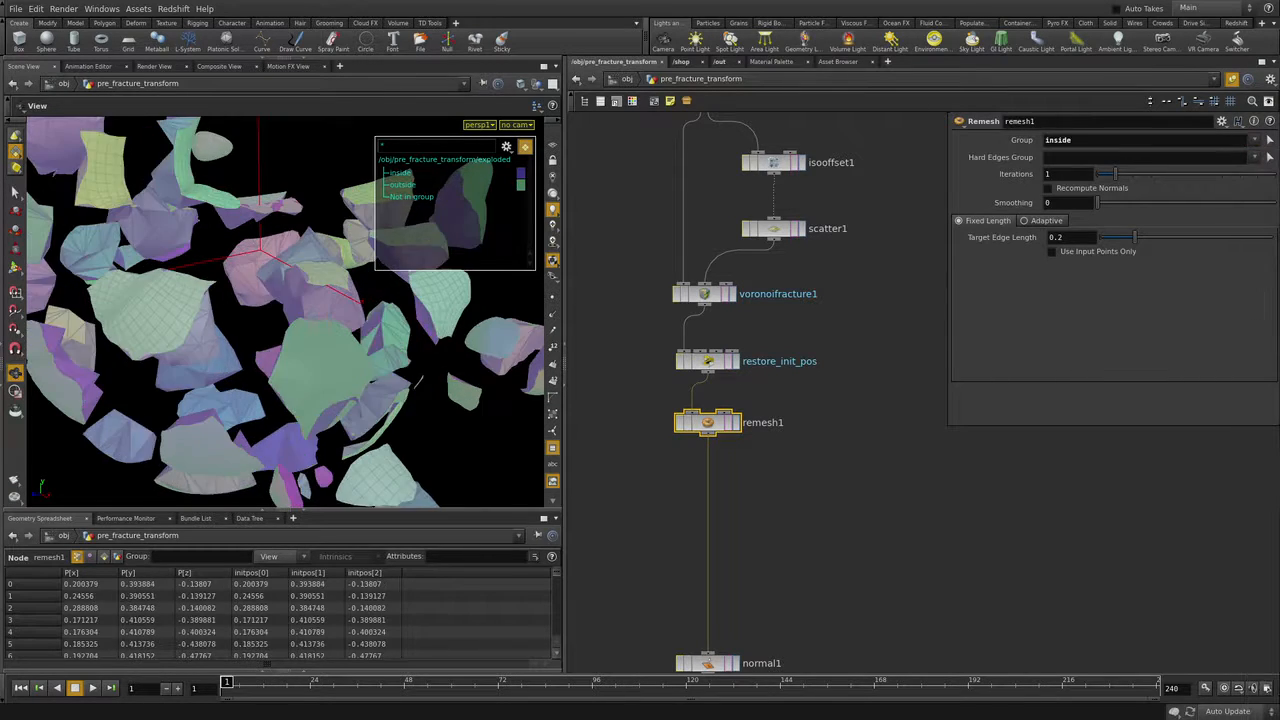
drag(300, 310, 230, 325)
click(552, 448)
drag(417, 287, 410, 335)
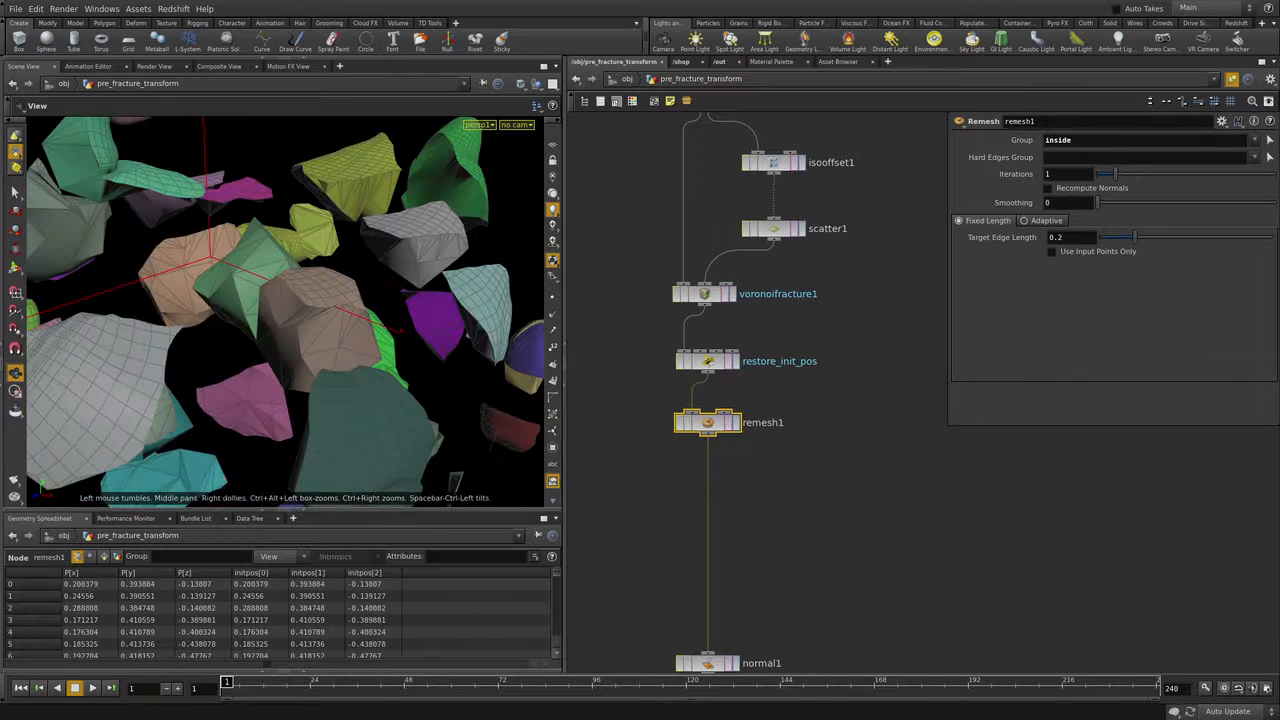
Step: Set remesh1's Target Edge Length to 0.05 and check the denser interior faces on the exploded pieces
drag(1064, 237, 1056, 237)
text(05)
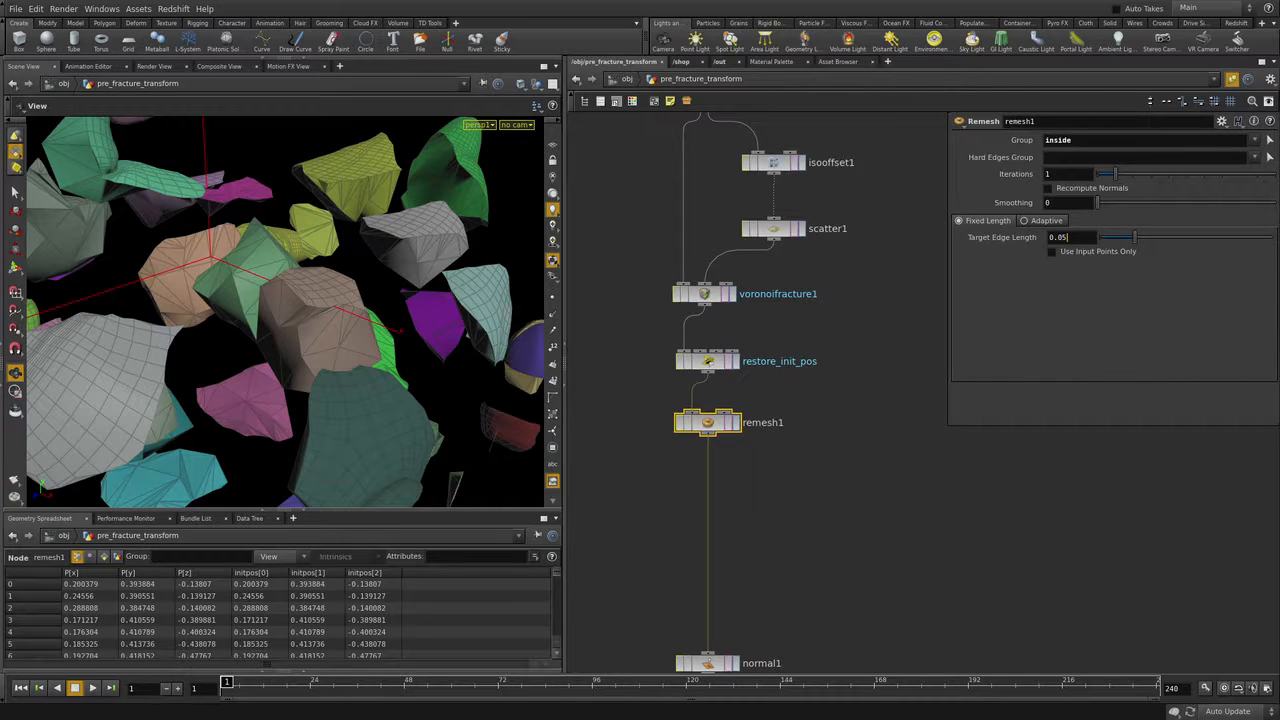
key(Return)
alt+drag(285, 310, 320, 325)
alt+right_drag(320, 325, 270, 305)
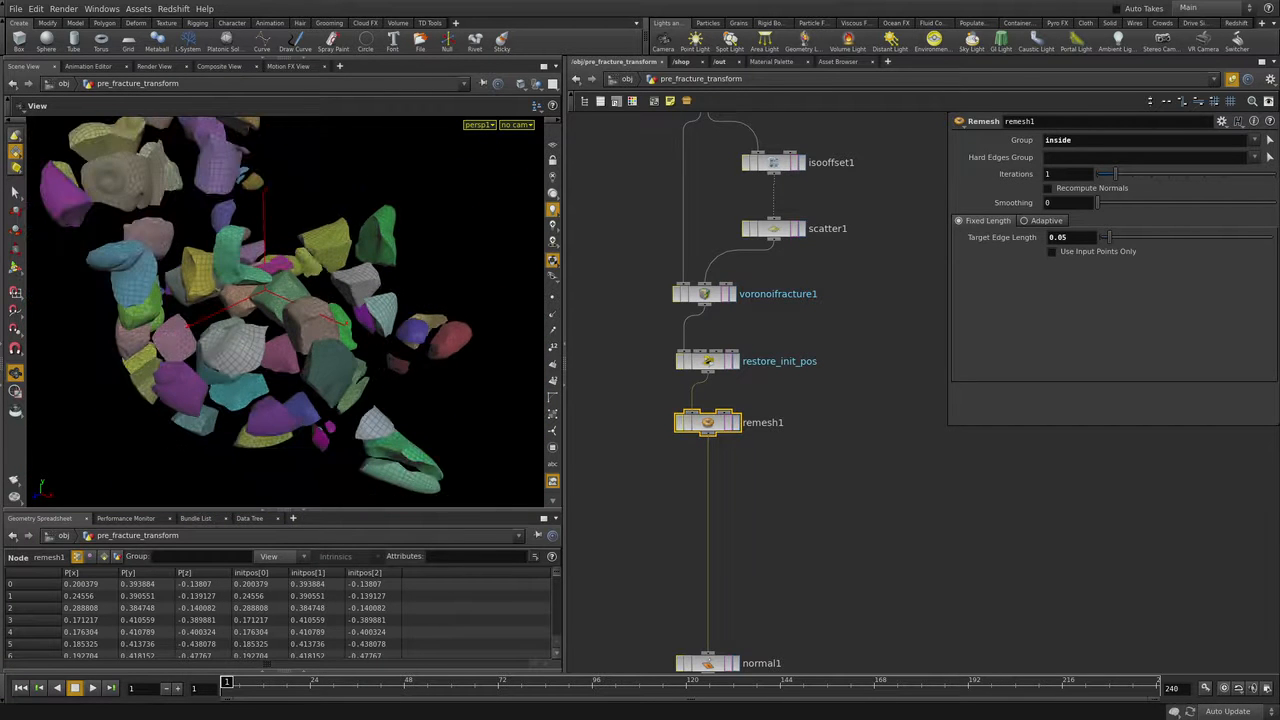
Step: Compare the assembled toy as output by remesh1 and by normal1, and return the display to explodedview1
click(736, 422)
alt+drag(280, 305, 291, 300)
alt+right_drag(291, 300, 334, 322)
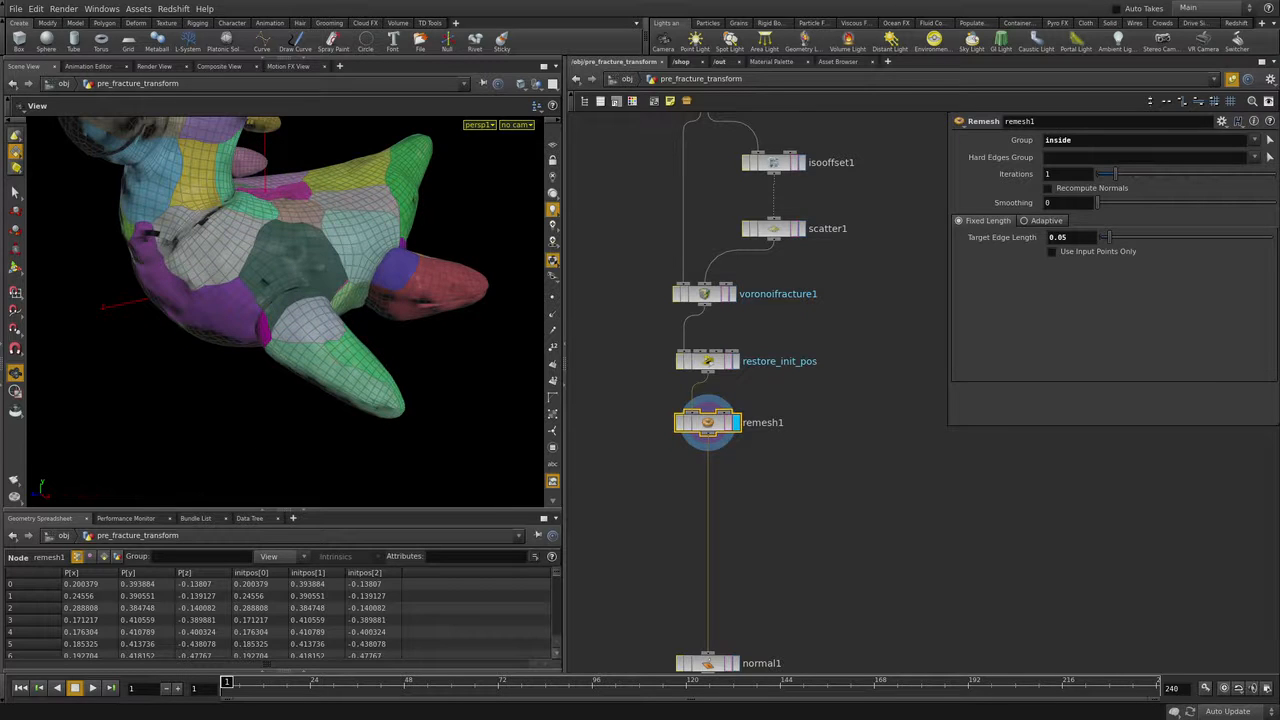
click(736, 663)
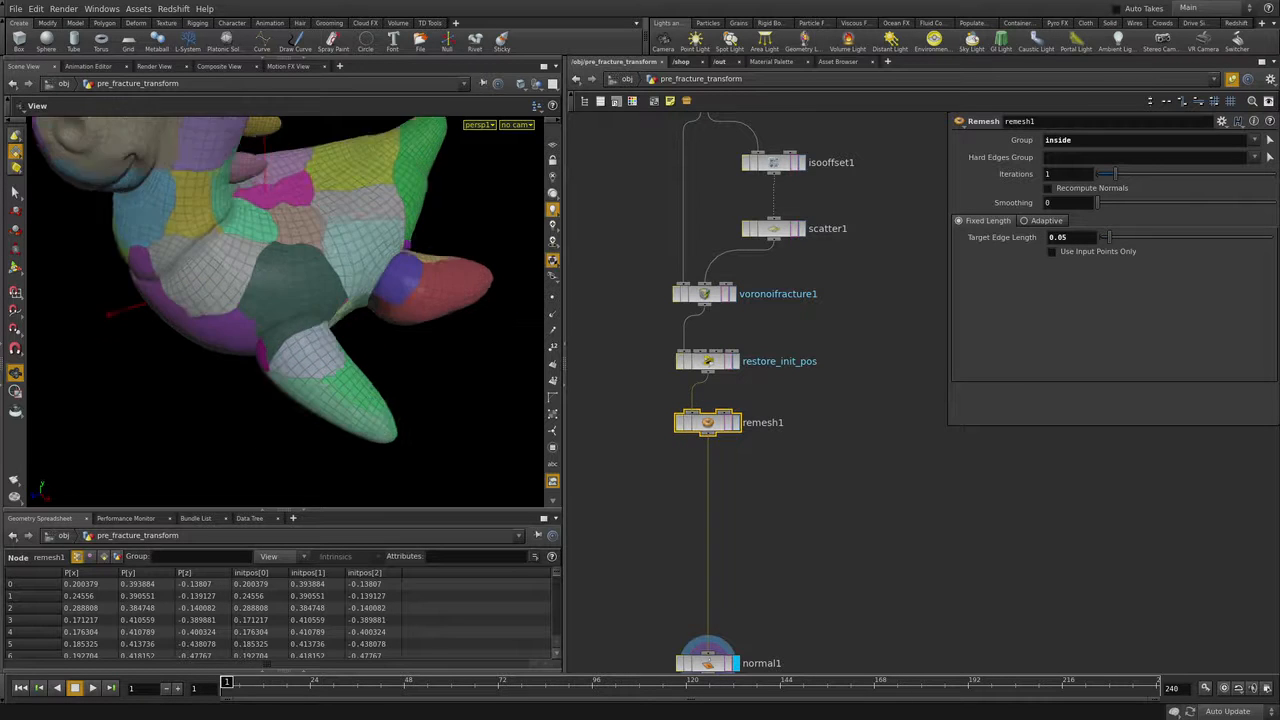
click(736, 422)
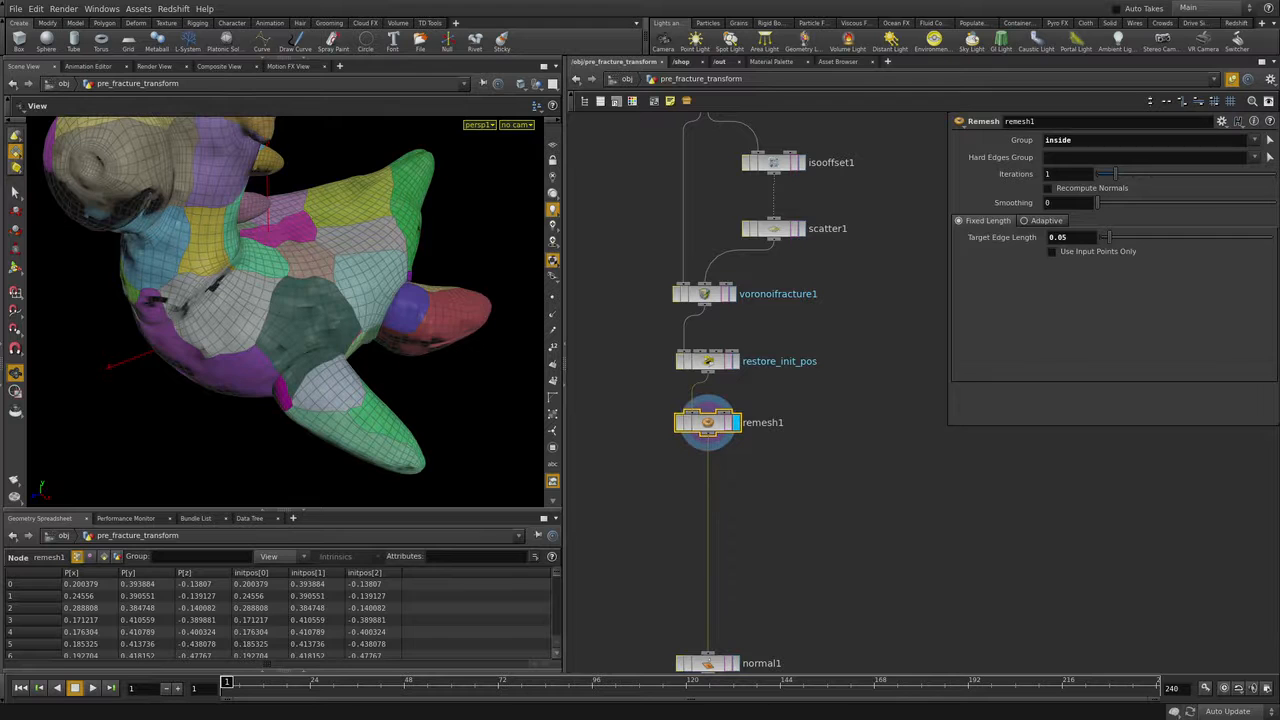
middle_drag(820, 500, 803, 297)
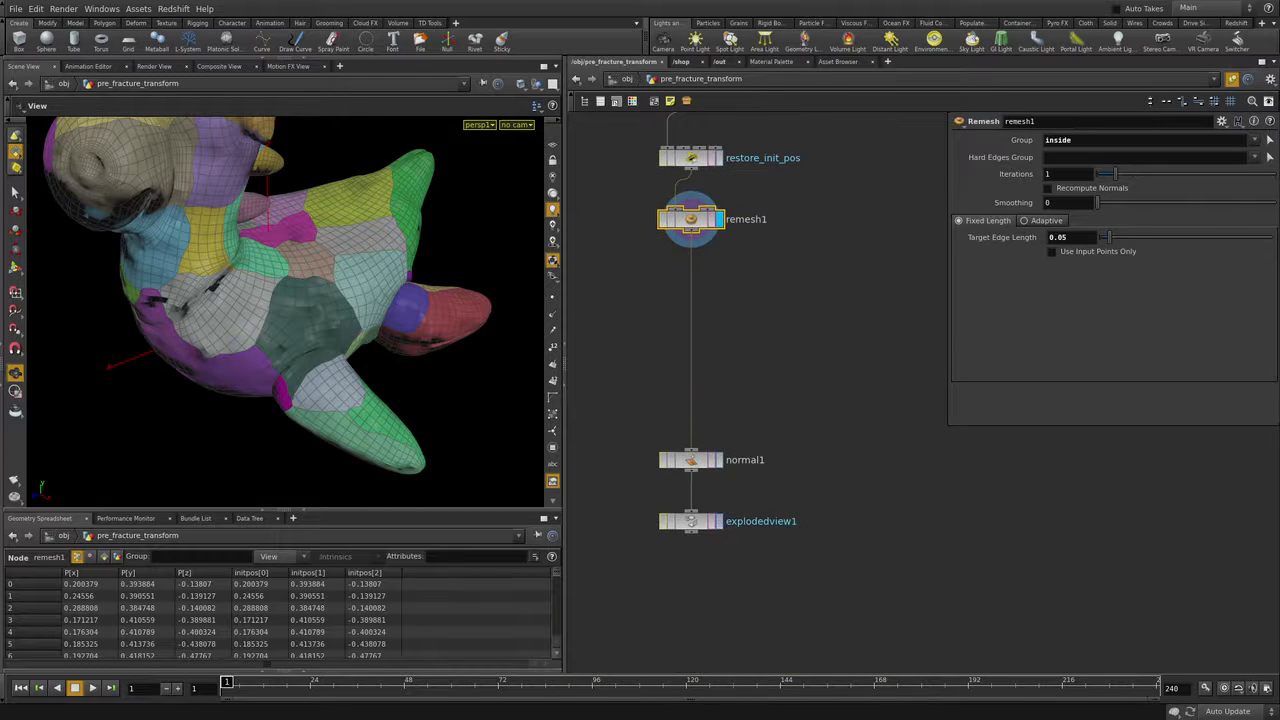
click(718, 521)
Step: Set scatter1's Force Total Count to 10 to produce fewer, larger fracture pieces
middle_drag(660, 209, 710, 595)
drag(878, 383, 815, 414)
click(1060, 238)
key(BackSpace)
key(BackSpace)
text(10)
key(Return)
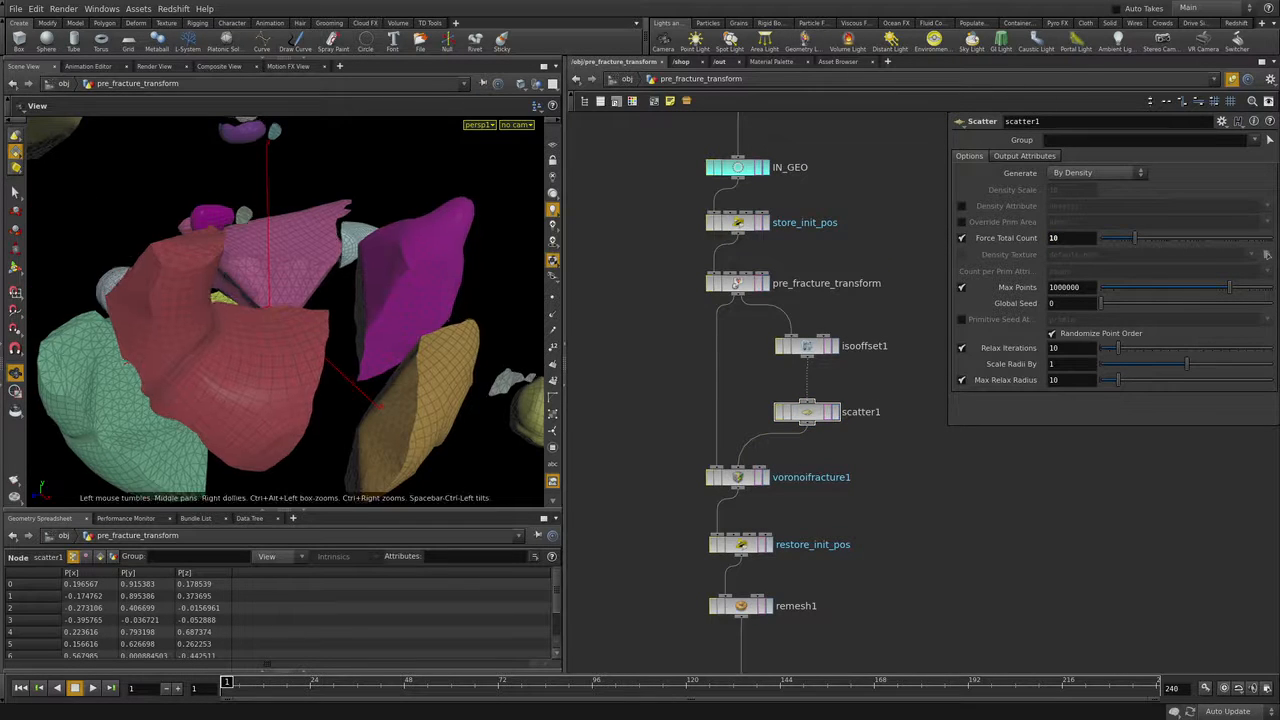
Step: Examine the larger exploded pieces and their curved interior faces from several angles, and show pre_fracture_transform's noise settings
drag(285, 312, 330, 290)
right_drag(285, 312, 360, 312)
drag(285, 312, 310, 300)
right_drag(310, 312, 250, 312)
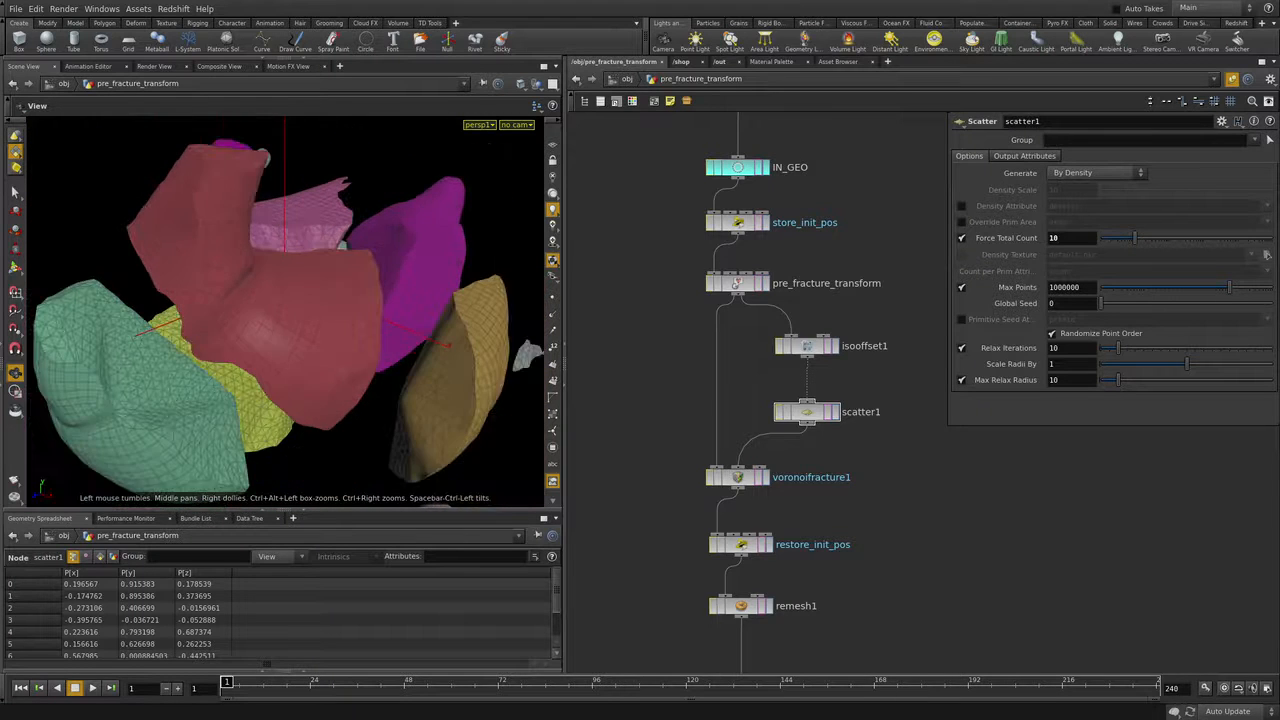
drag(285, 312, 309, 276)
mouse_move(309, 276)
right_down()
mouse_move(240, 312)
mouse_move(310, 290)
right_up()
mouse_move(310, 290)
mouse_down()
mouse_move(350, 330)
mouse_move(300, 270)
mouse_up()
right_drag(300, 270, 335, 270)
drag(335, 270, 343, 300)
right_drag(343, 300, 290, 300)
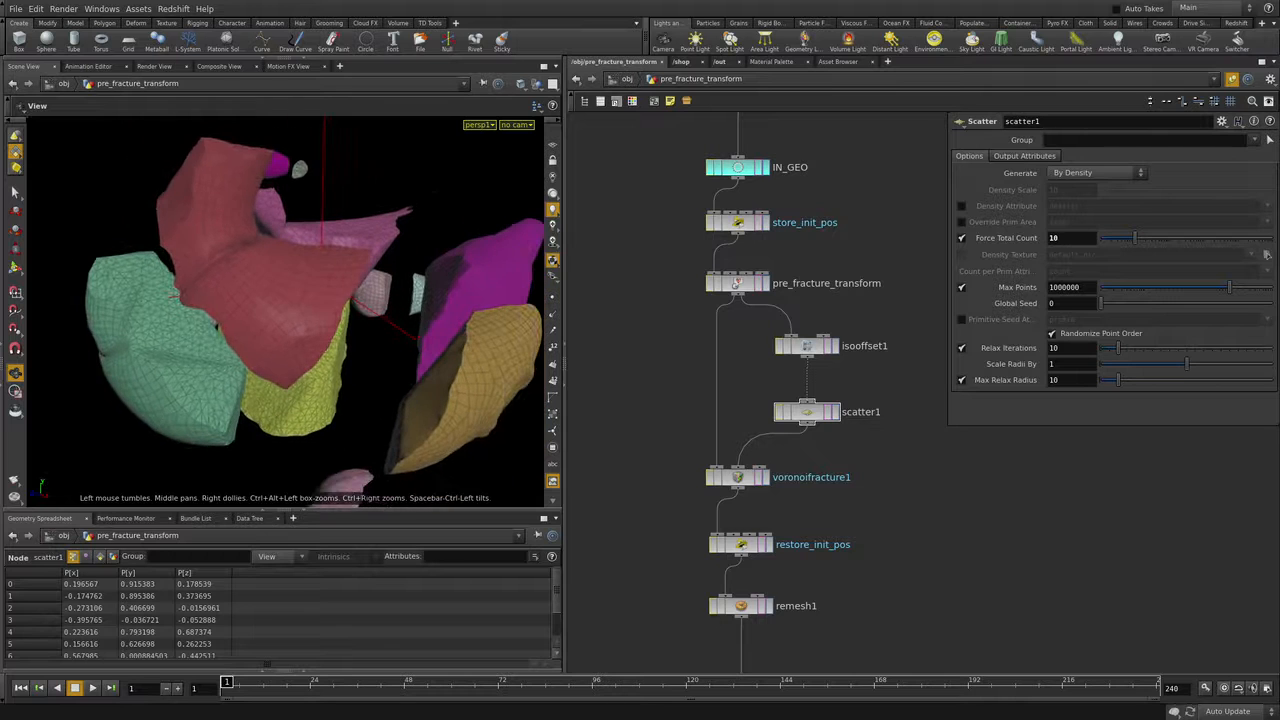
click(737, 283)
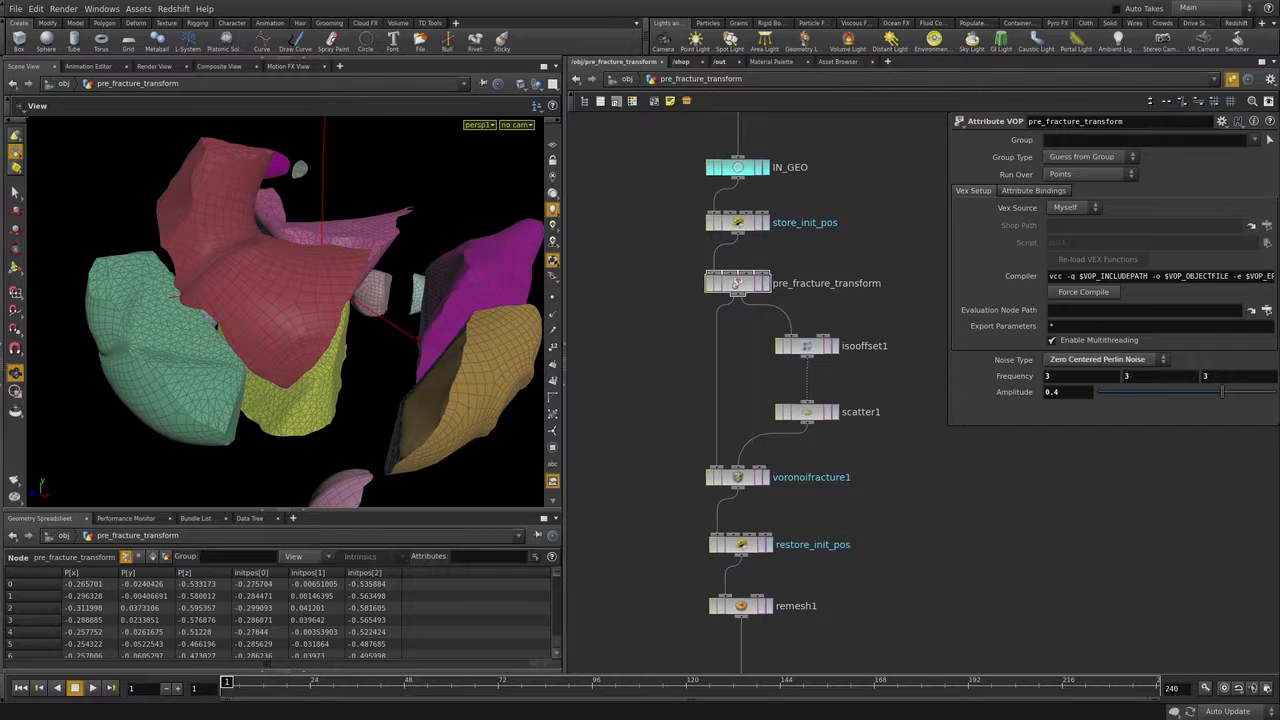
Step: Insert an Attribute VOP node on the connection between remesh1 and normal1
middle_drag(741, 544, 729, 336)
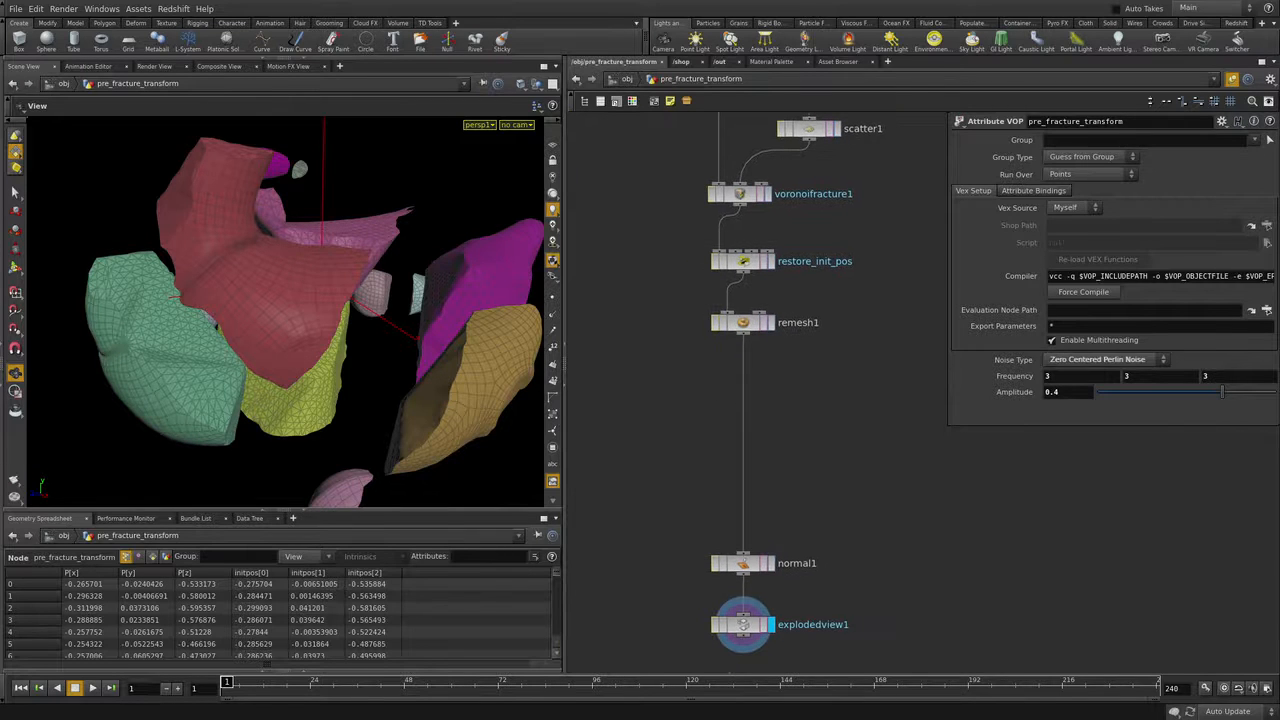
key(Tab)
text(att)
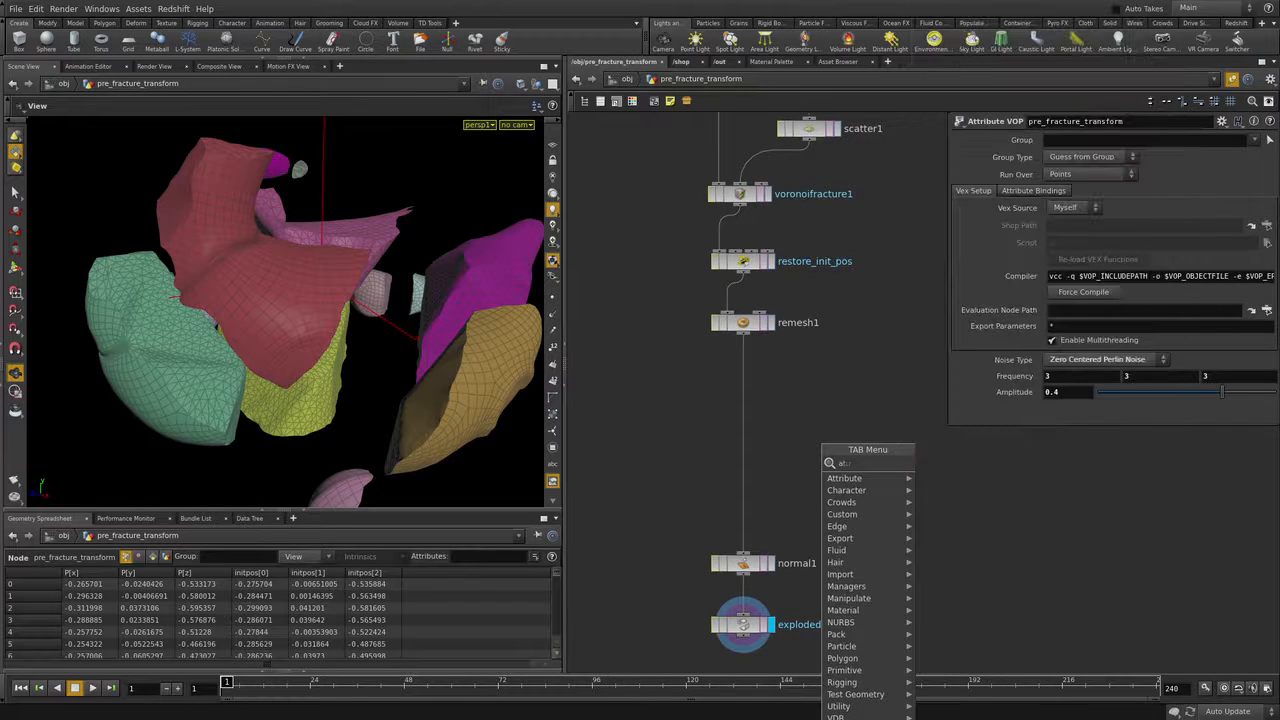
text(ribute vo)
key(Return)
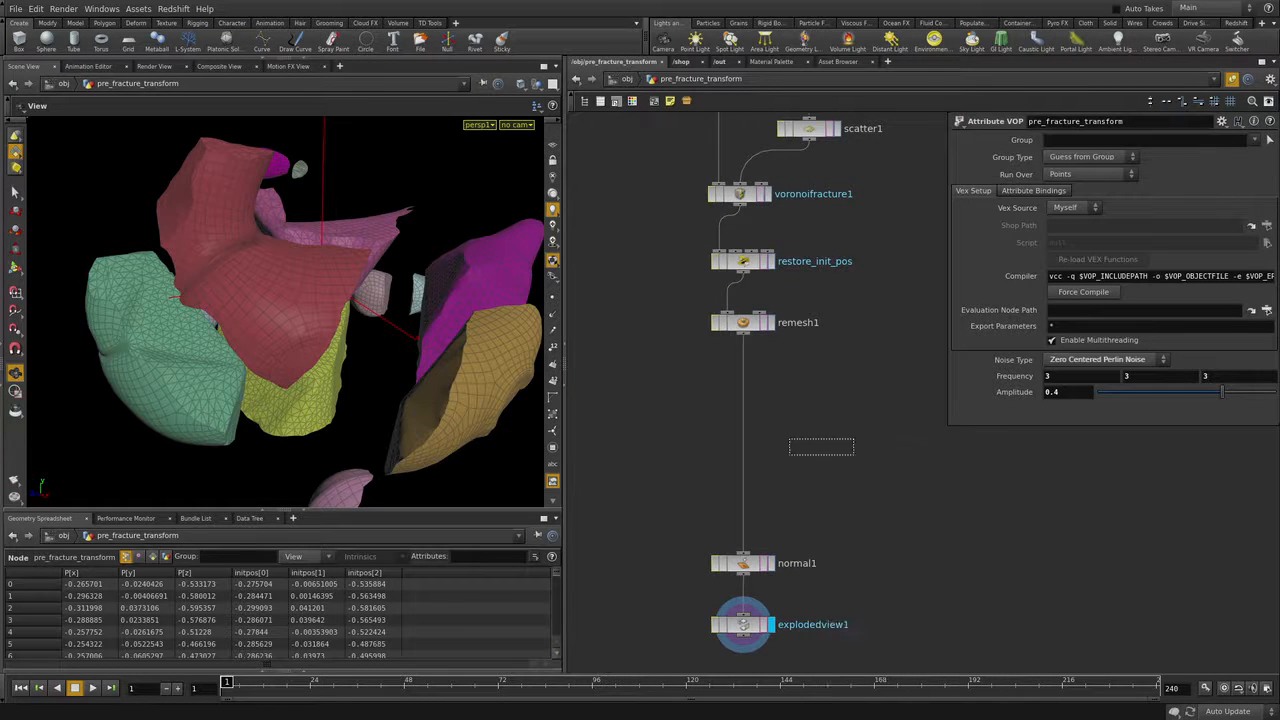
click(752, 383)
Step: Rename the new Attribute VOP node to distort_inside
click(806, 385)
text(d)
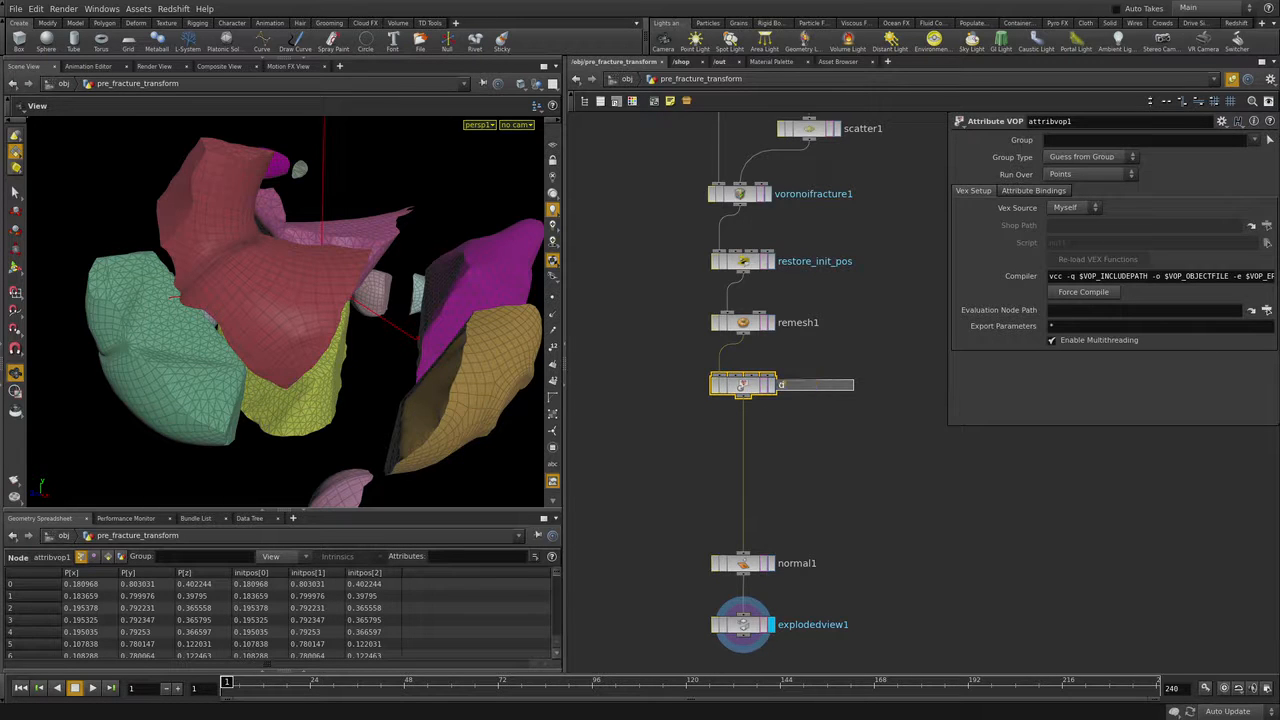
text(istort_inne)
text(ide)
key(Return)
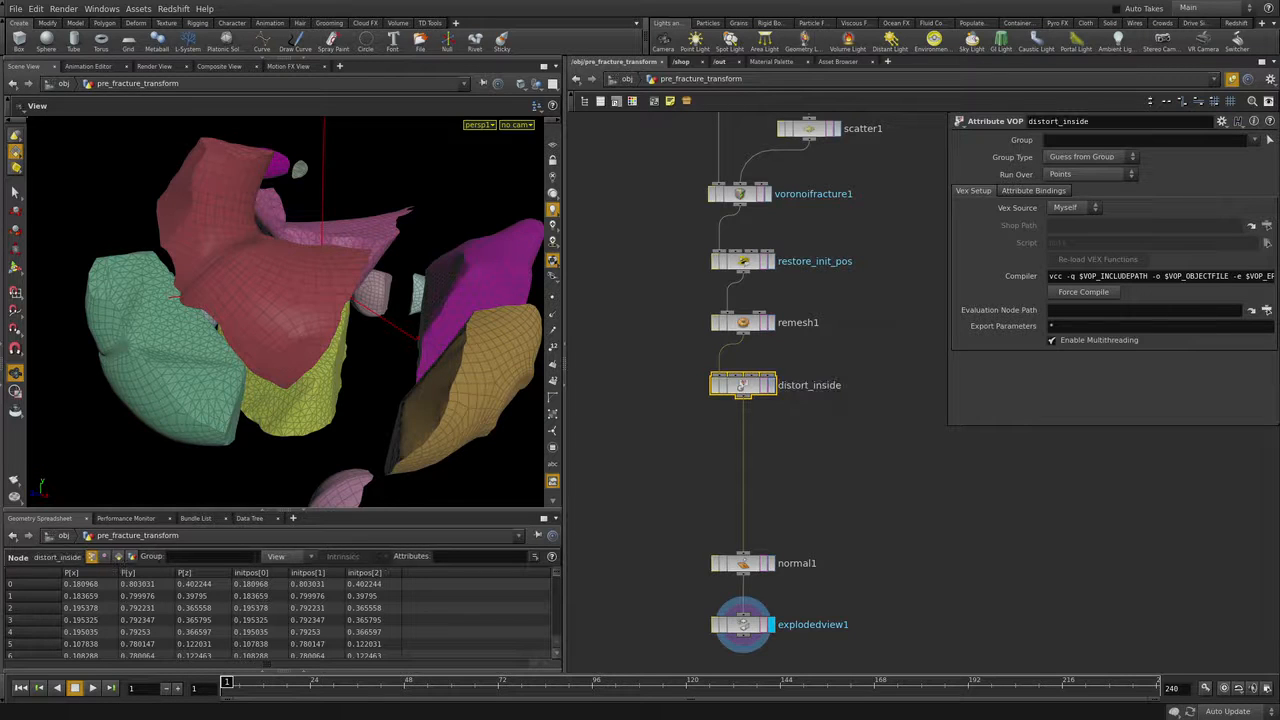
Step: View the toy at distort_inside, and return the display to explodedview1 to look at the separated pieces
click(771, 385)
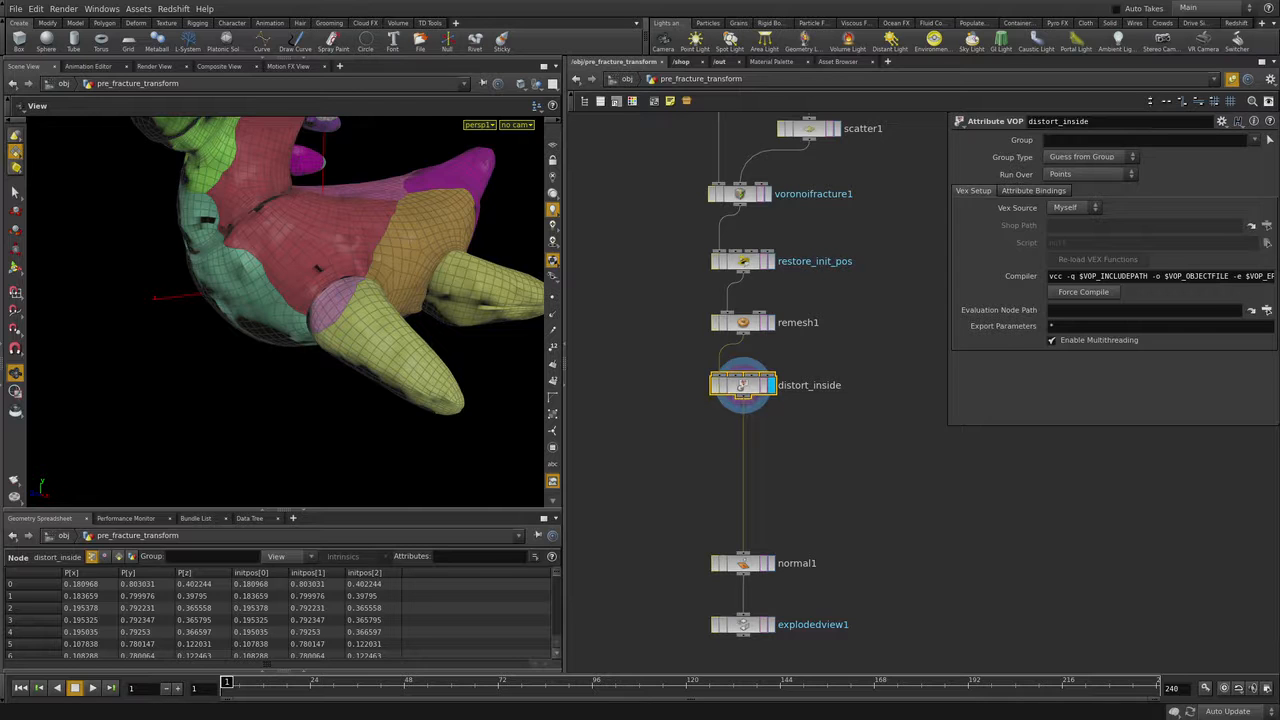
click(771, 625)
drag(330, 280, 250, 340)
Step: Enter the distort_inside network and shrink the parameter overlay so both geometry nodes are uncovered
double_click(743, 385)
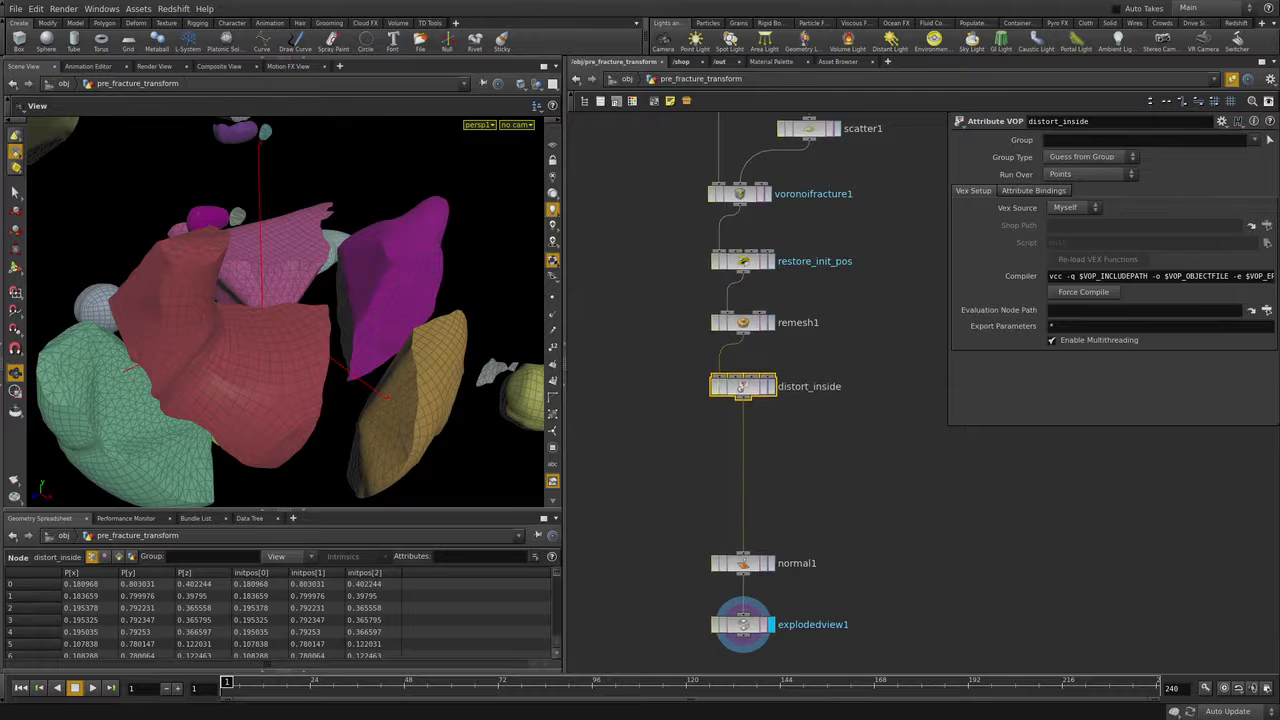
middle_drag(900, 400, 598, 501)
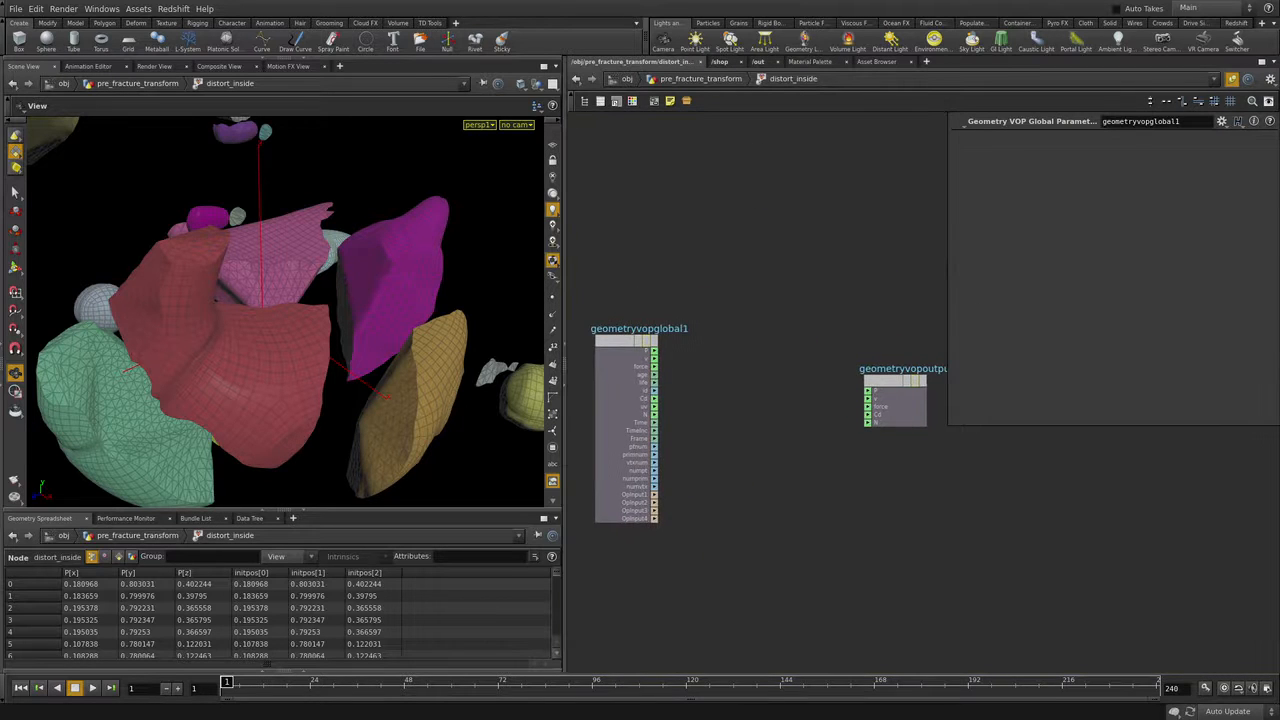
drag(948, 425, 1022, 382)
mouse_move(800, 450)
middle_down()
mouse_move(861, 443)
mouse_move(813, 439)
middle_up()
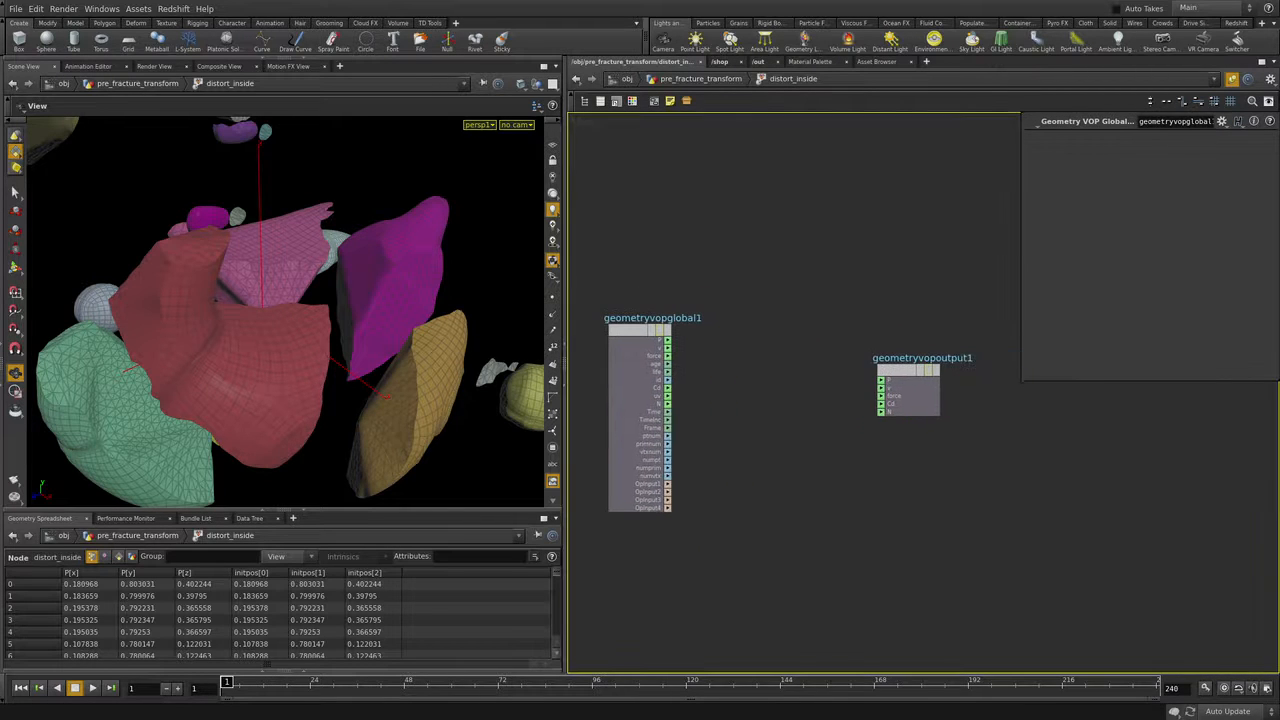
Step: Add a Turbulent Noise node between the global and output nodes and feed the global P into its pos input
key(Tab)
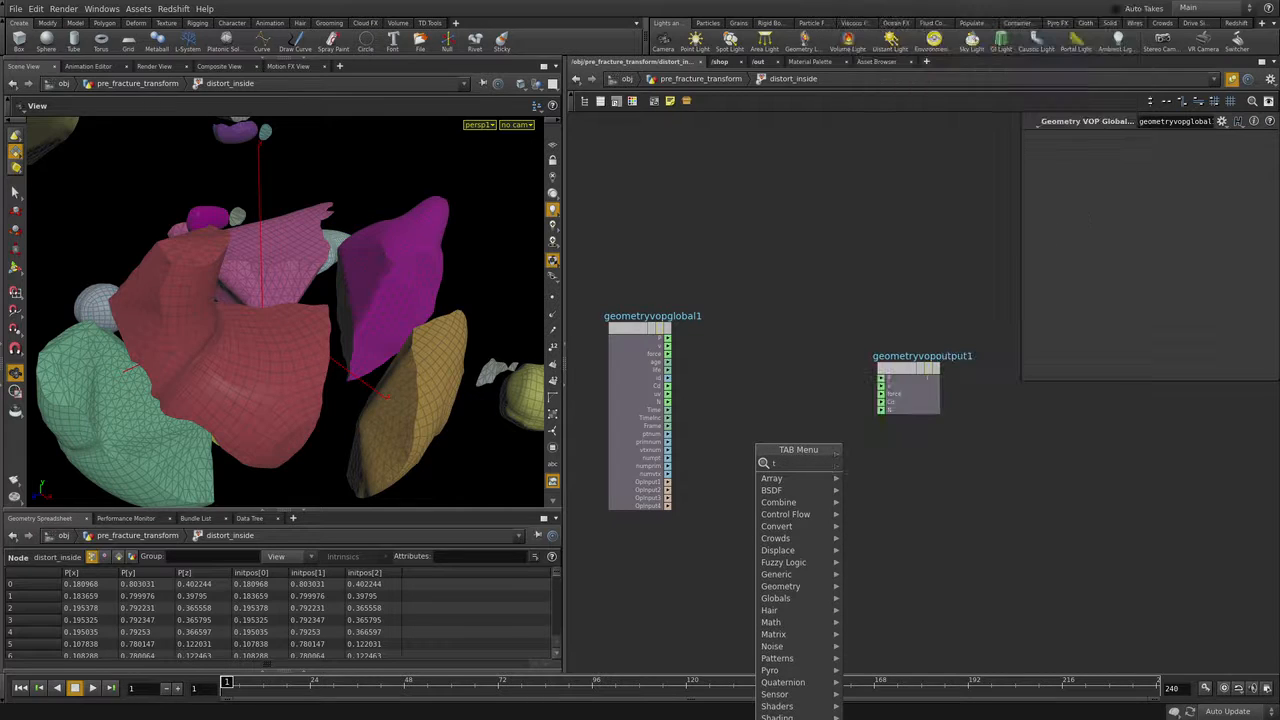
text(turbulent)
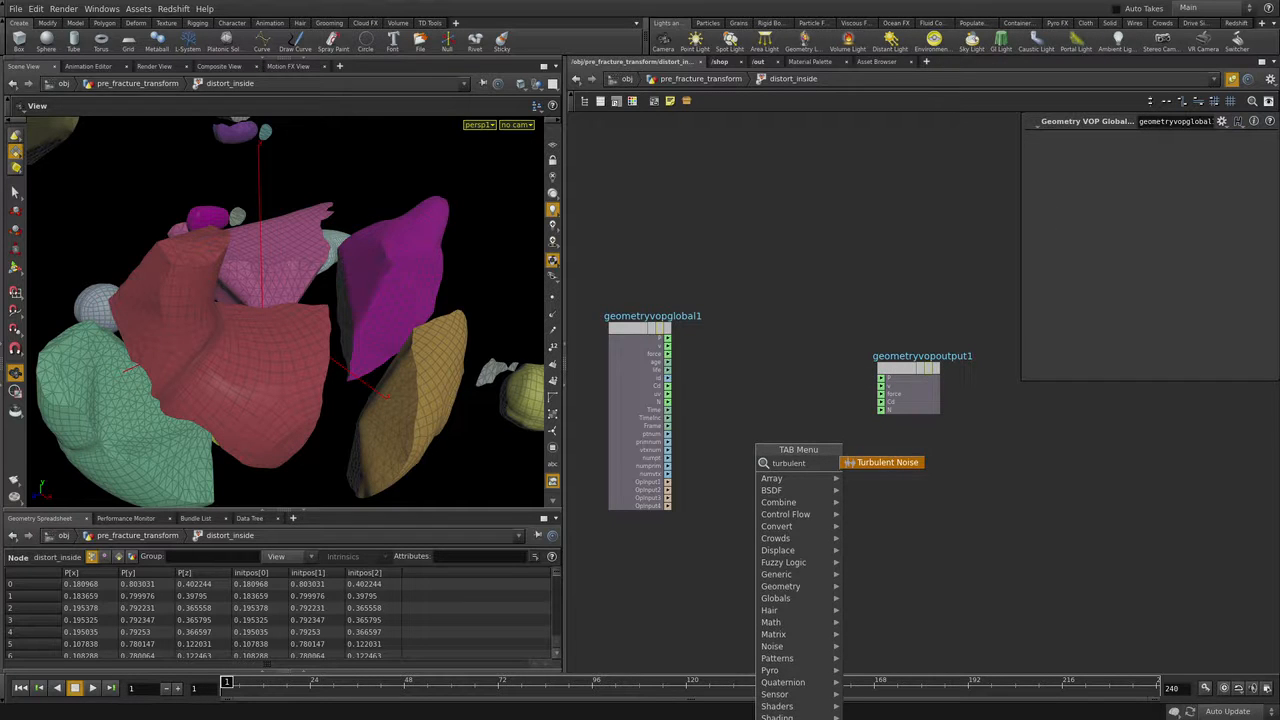
key(Return)
click(745, 395)
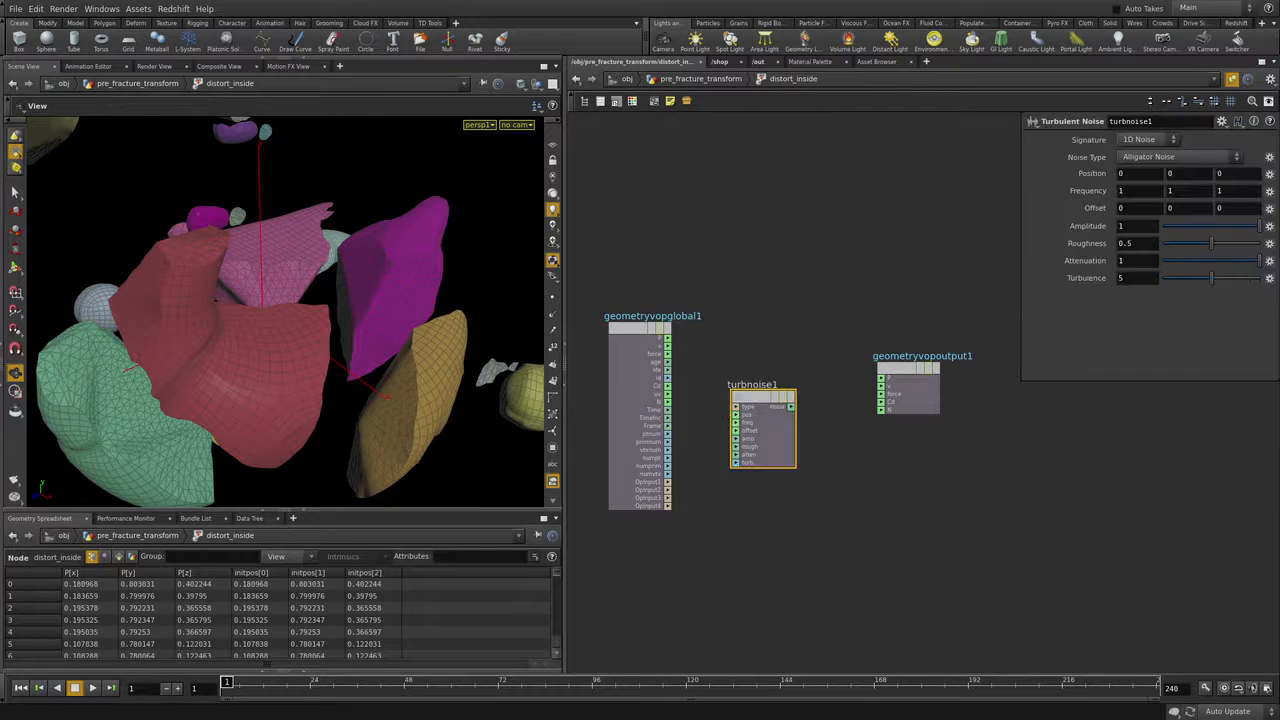
click(735, 414)
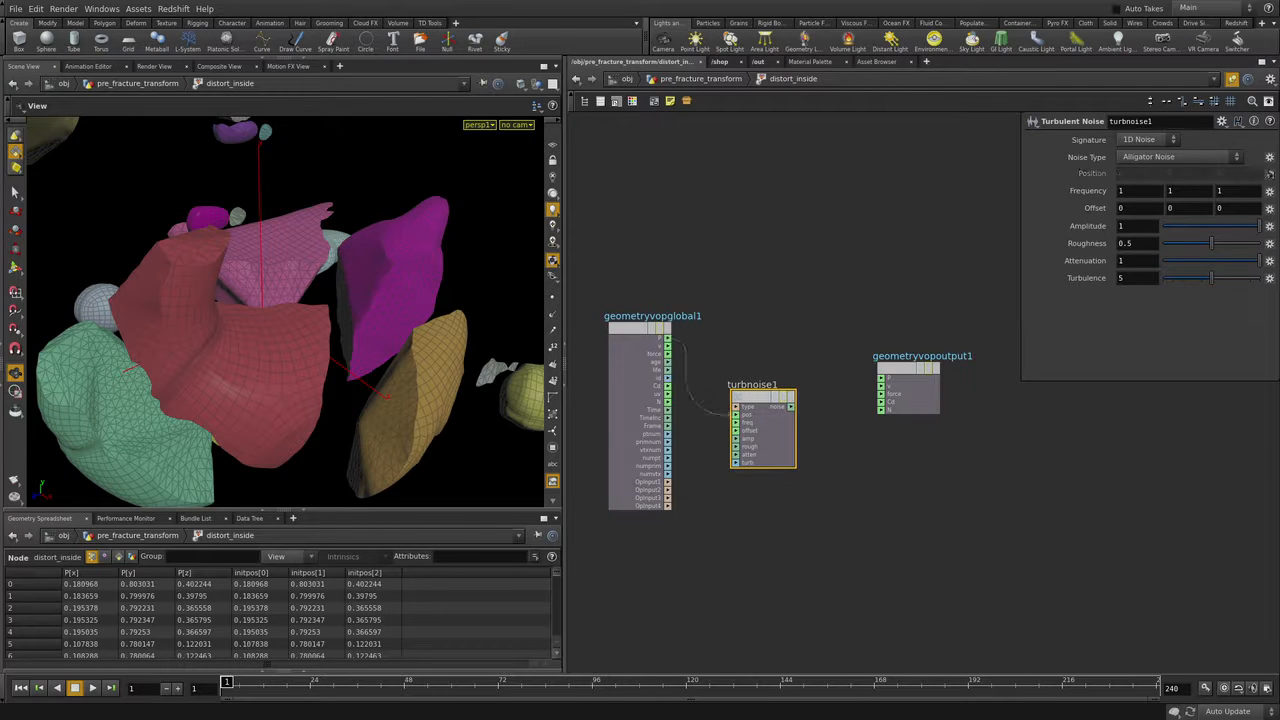
drag(761, 422, 760, 452)
Step: Set turbnoise1's signature to 3D Noise and its noise type to Sparse Convolution Noise
click(1142, 139)
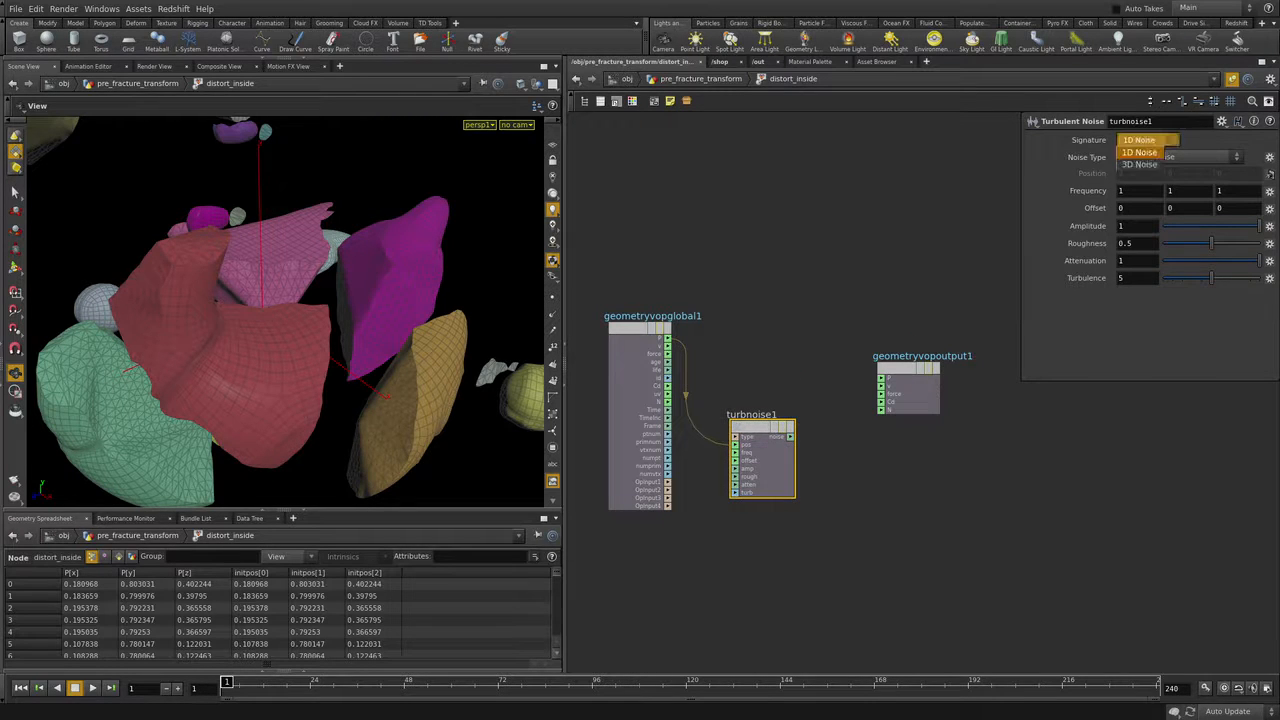
click(1142, 158)
click(1180, 157)
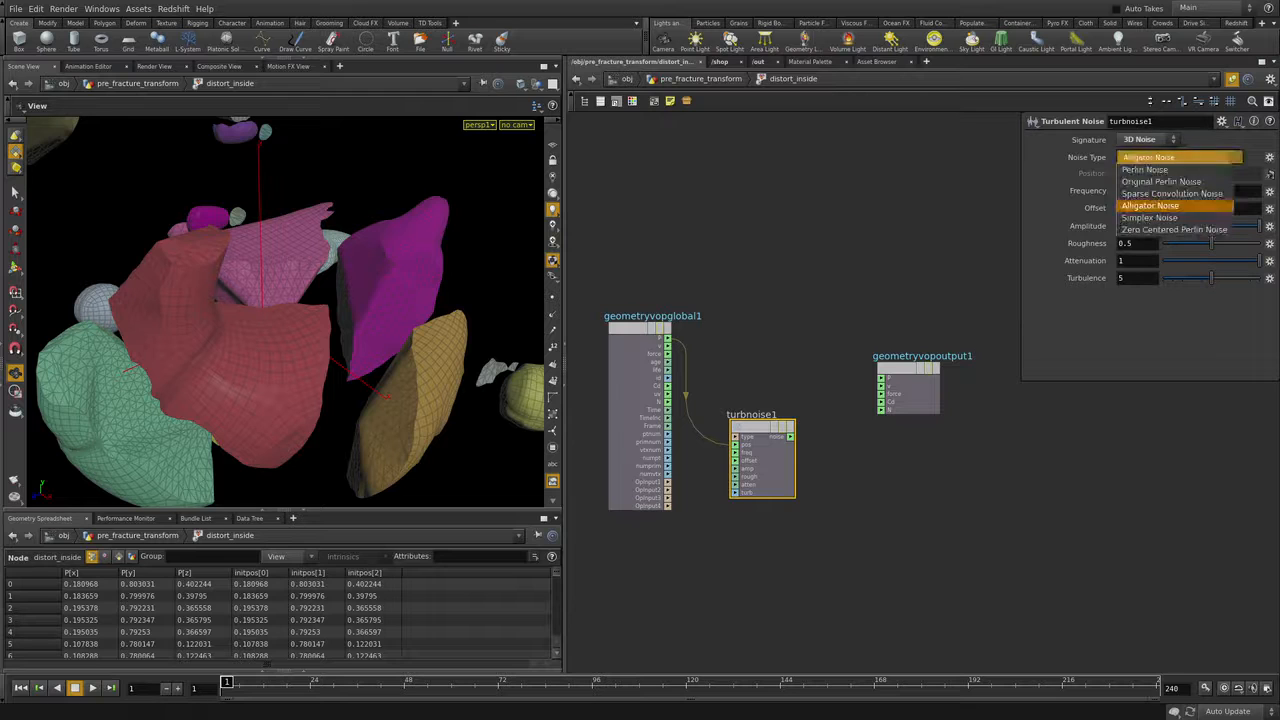
click(1175, 192)
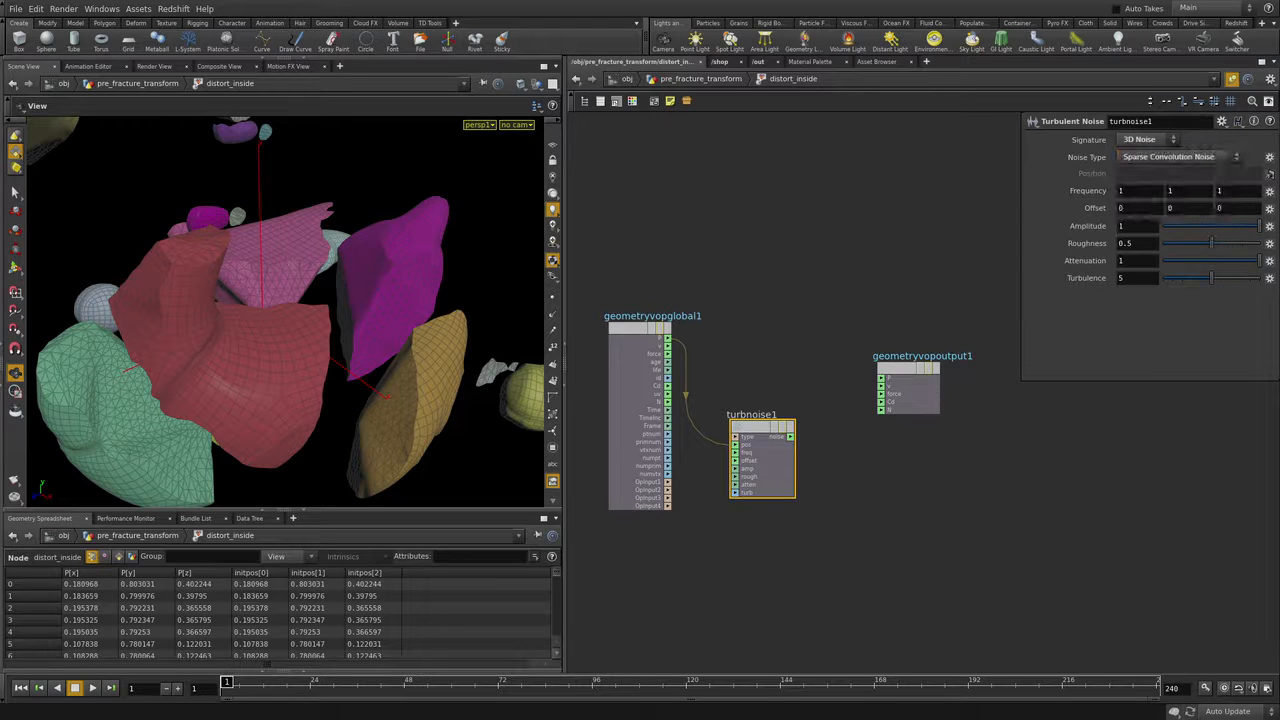
Step: Add an Add node summing the global P and turbnoise1's noise, and wire its sum into the output node's P
key(Tab)
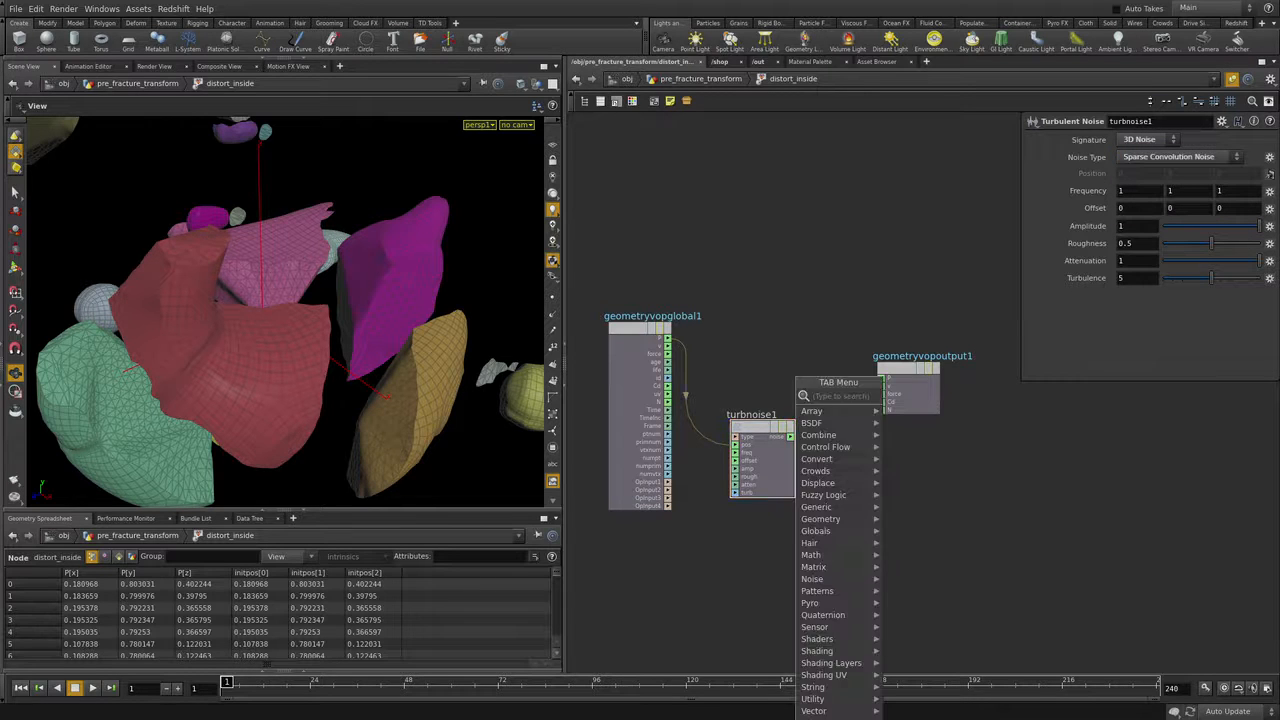
text(add)
key(Return)
click(827, 377)
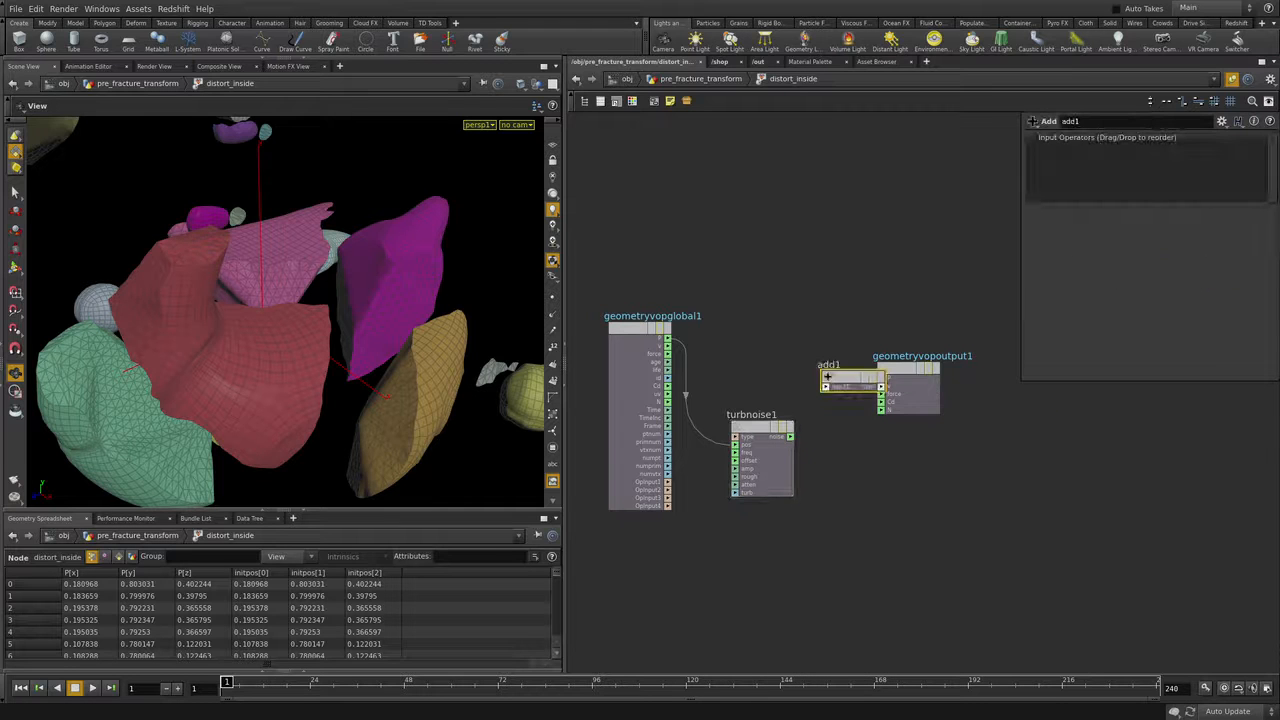
drag(668, 339, 826, 378)
drag(790, 437, 937, 381)
middle_drag(937, 381, 996, 434)
drag(1087, 405, 779, 620)
drag(910, 416, 1001, 416)
click(1010, 500)
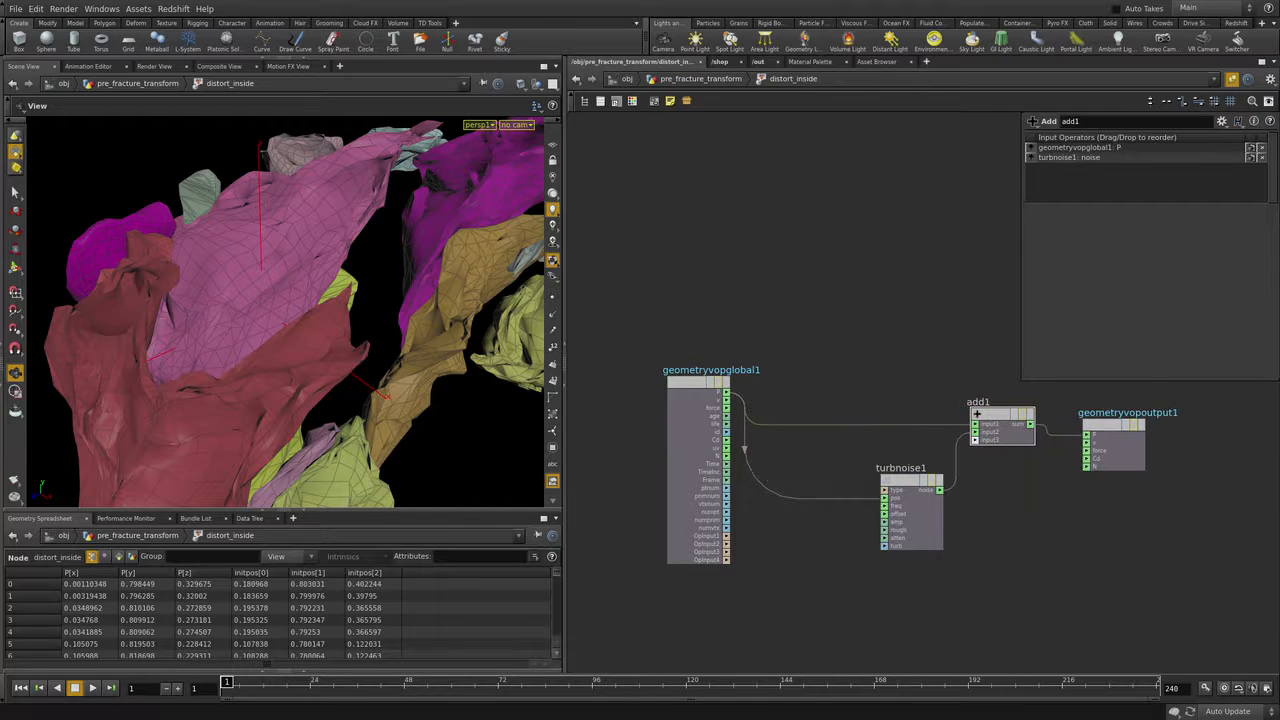
Step: Promote turbnoise1's type and freq inputs to parameters, and select the noise node
middle_drag(1010, 500, 912, 487)
right_click(781, 477)
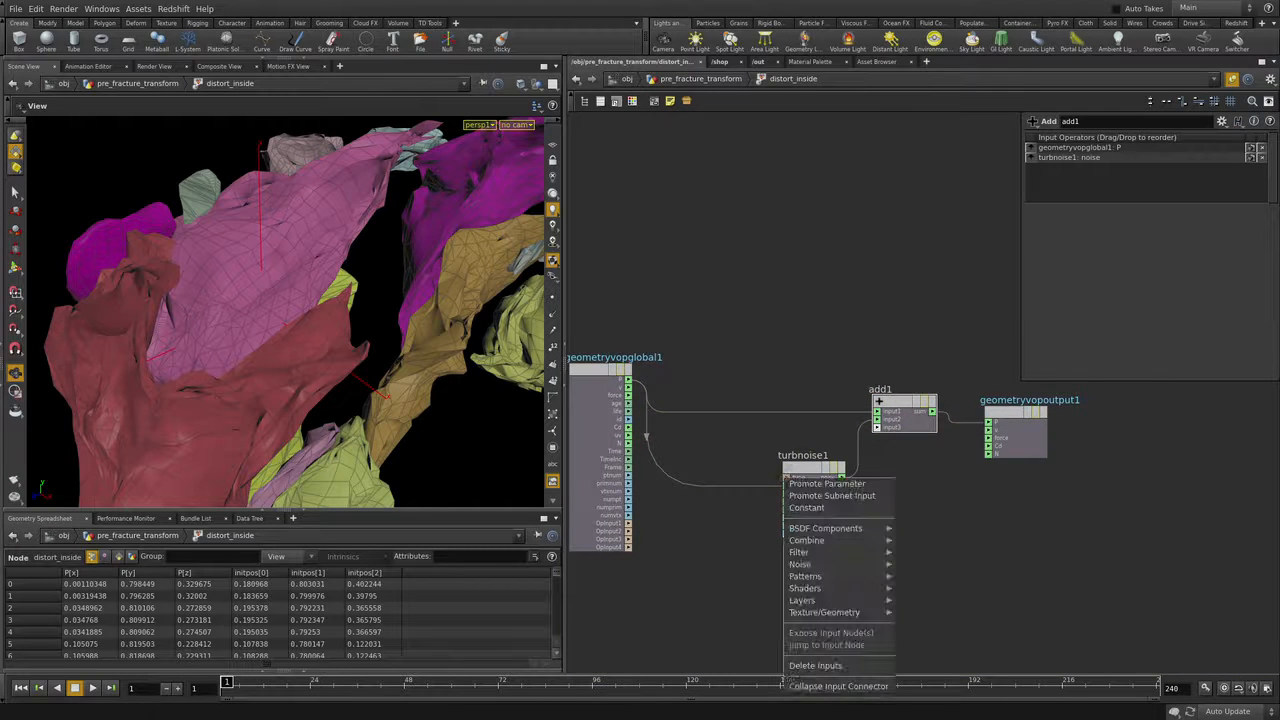
click(792, 481)
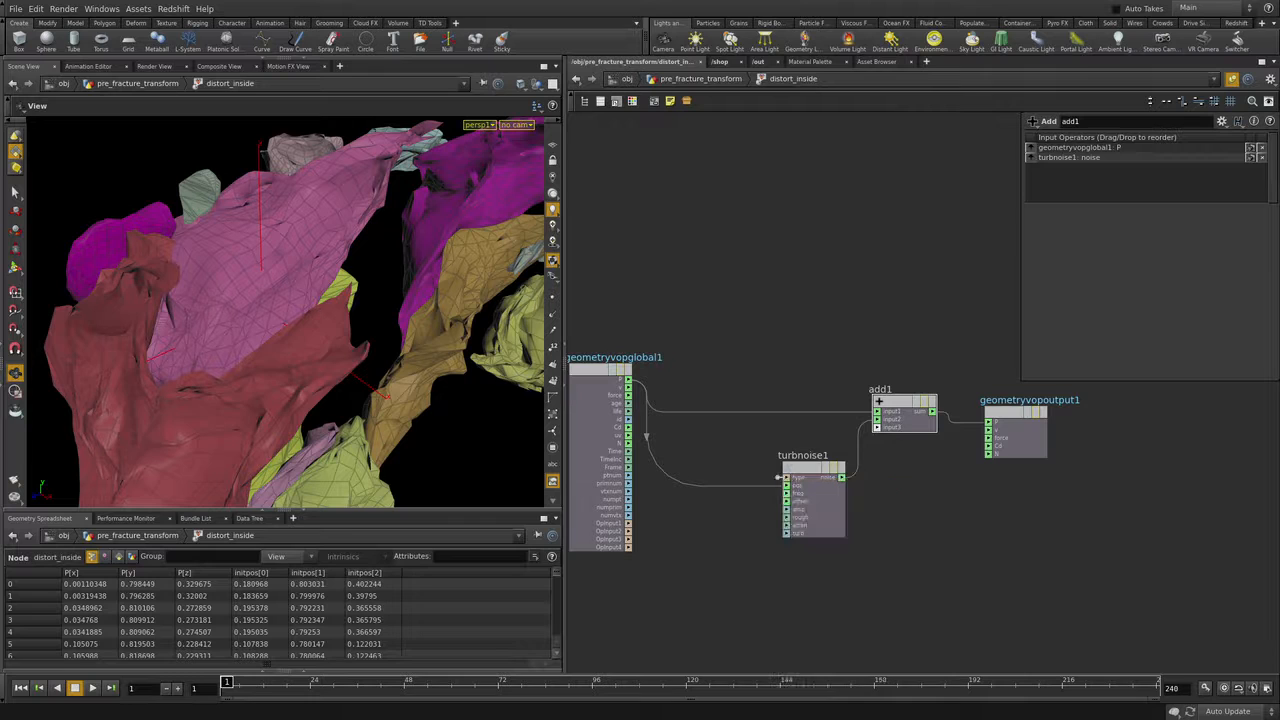
right_click(786, 492)
click(800, 498)
click(812, 500)
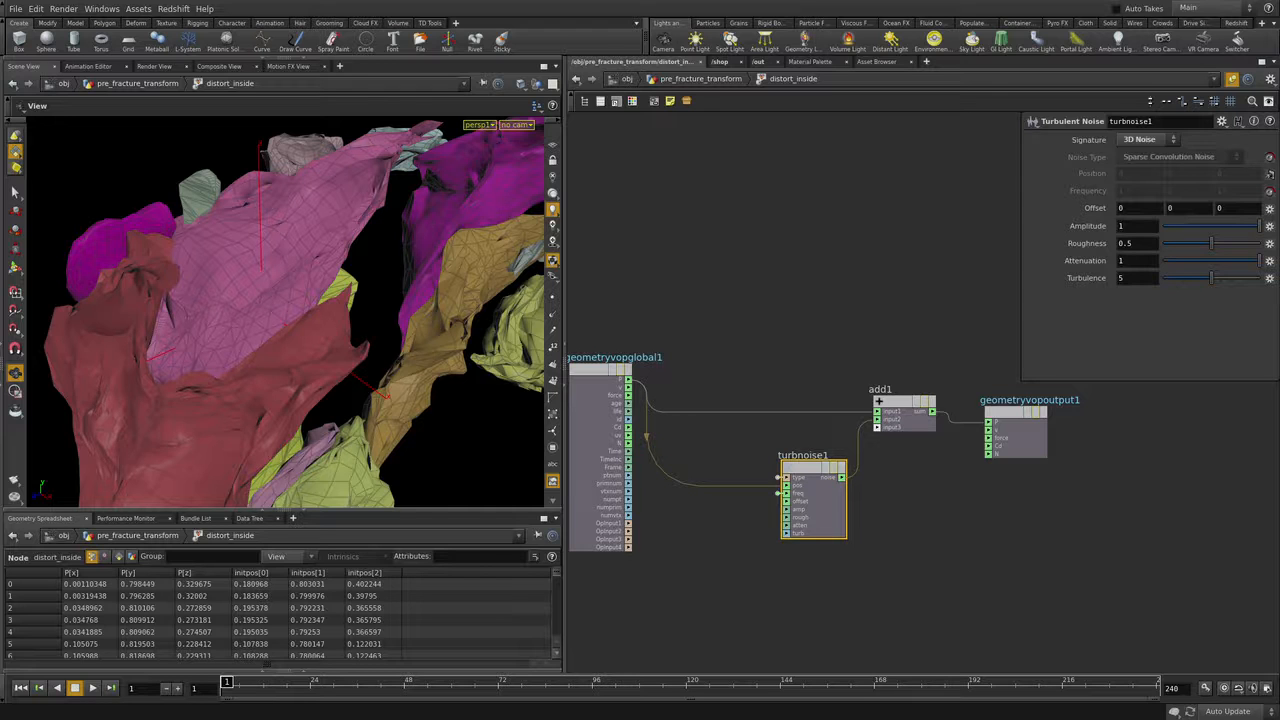
Step: Set turbnoise1's amplitude to 0.2, and at the parent level raise distort_inside's frequency to 2.9 on all axes
drag(1258, 226, 1220, 226)
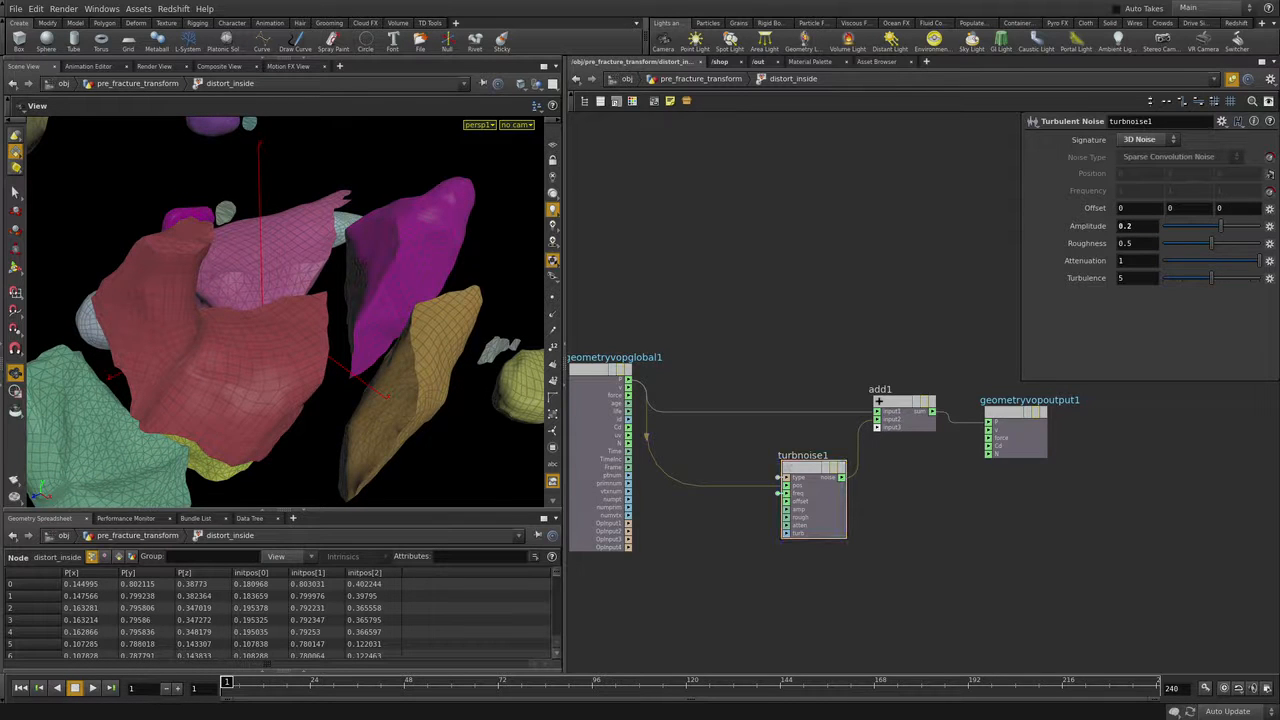
key(u)
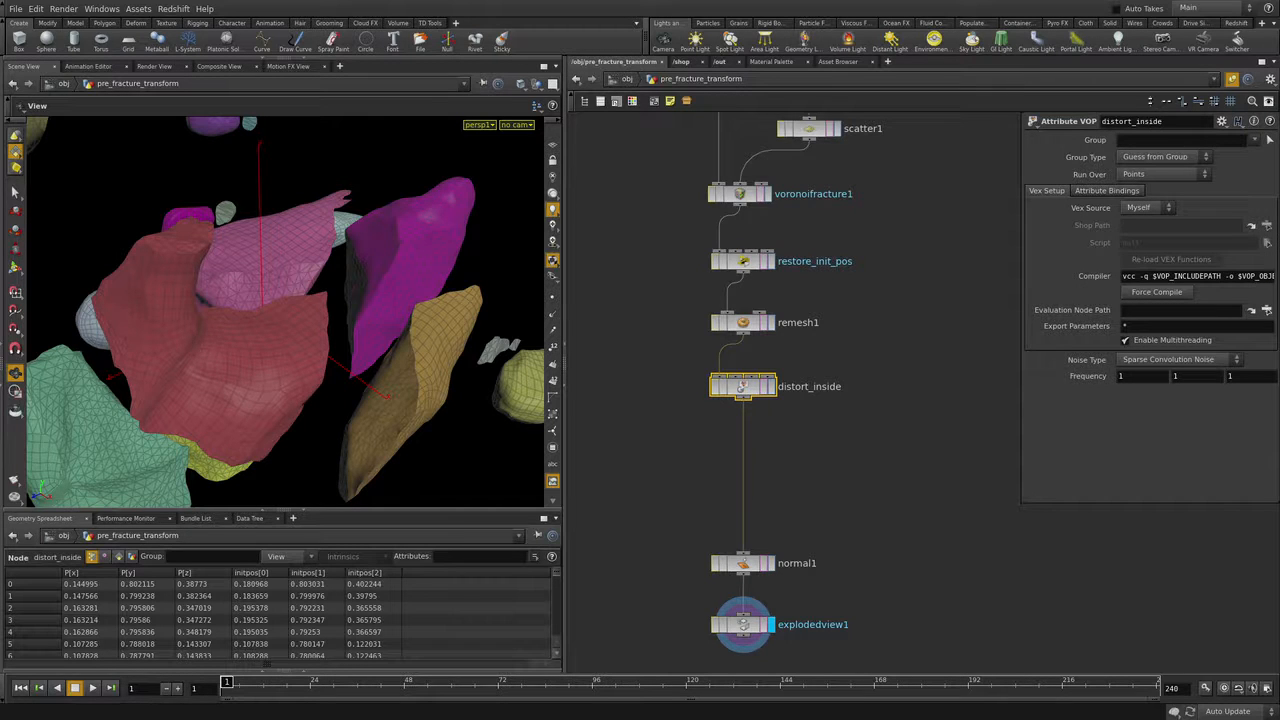
mouse_move(1079, 378)
middle_down()
mouse_move(1120, 378)
mouse_move(1096, 378)
middle_up()
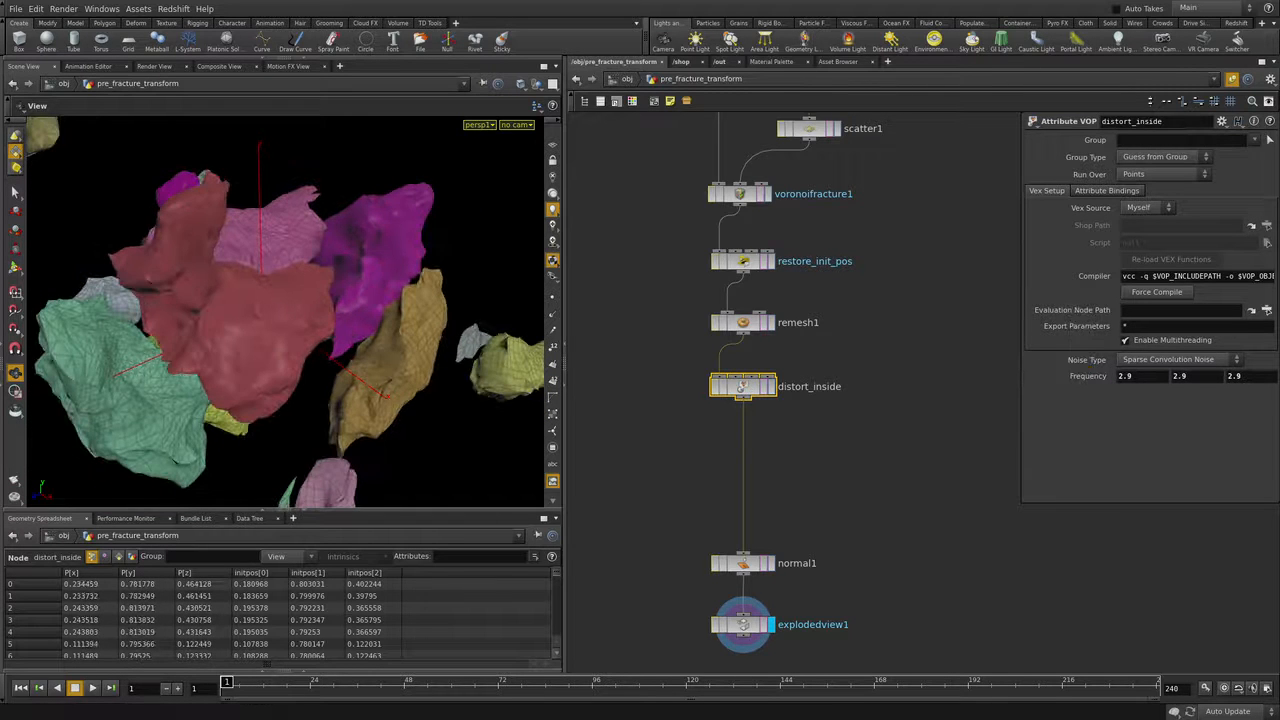
Step: Lower turbnoise1's amplitude inside distort_inside to 0.1, and return to the pre_fracture_transform network
click(743, 563)
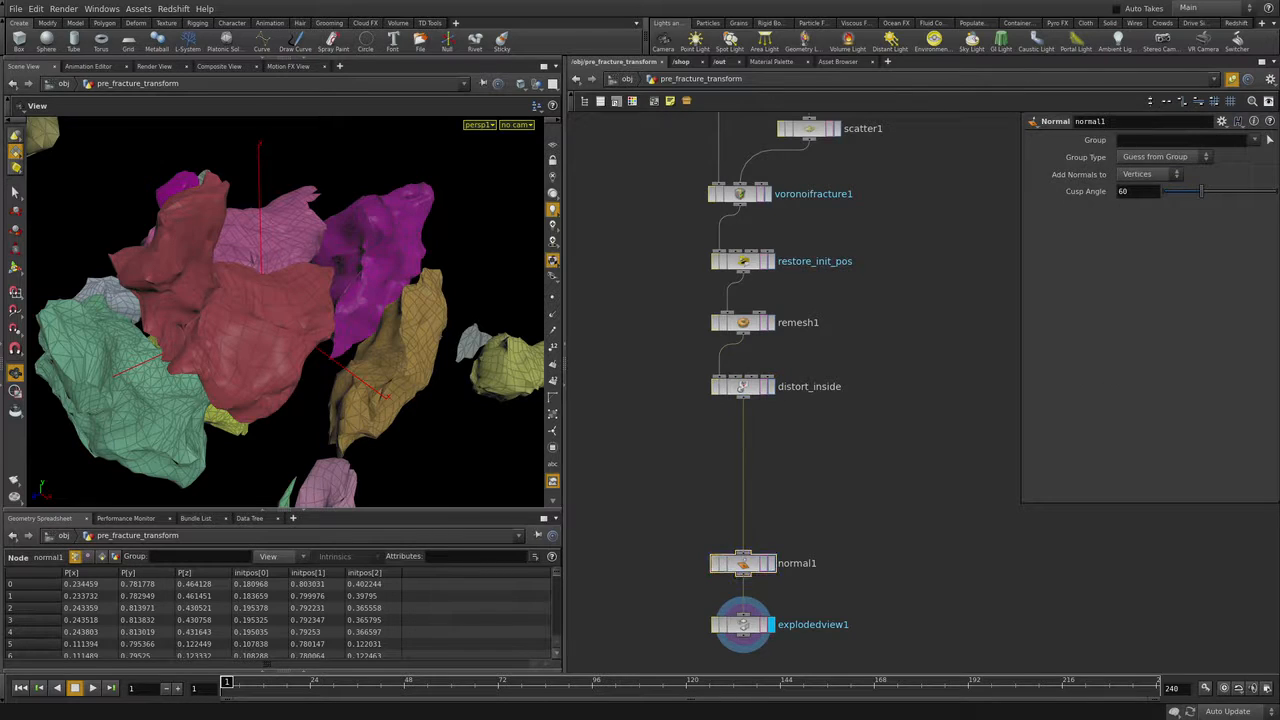
double_click(743, 386)
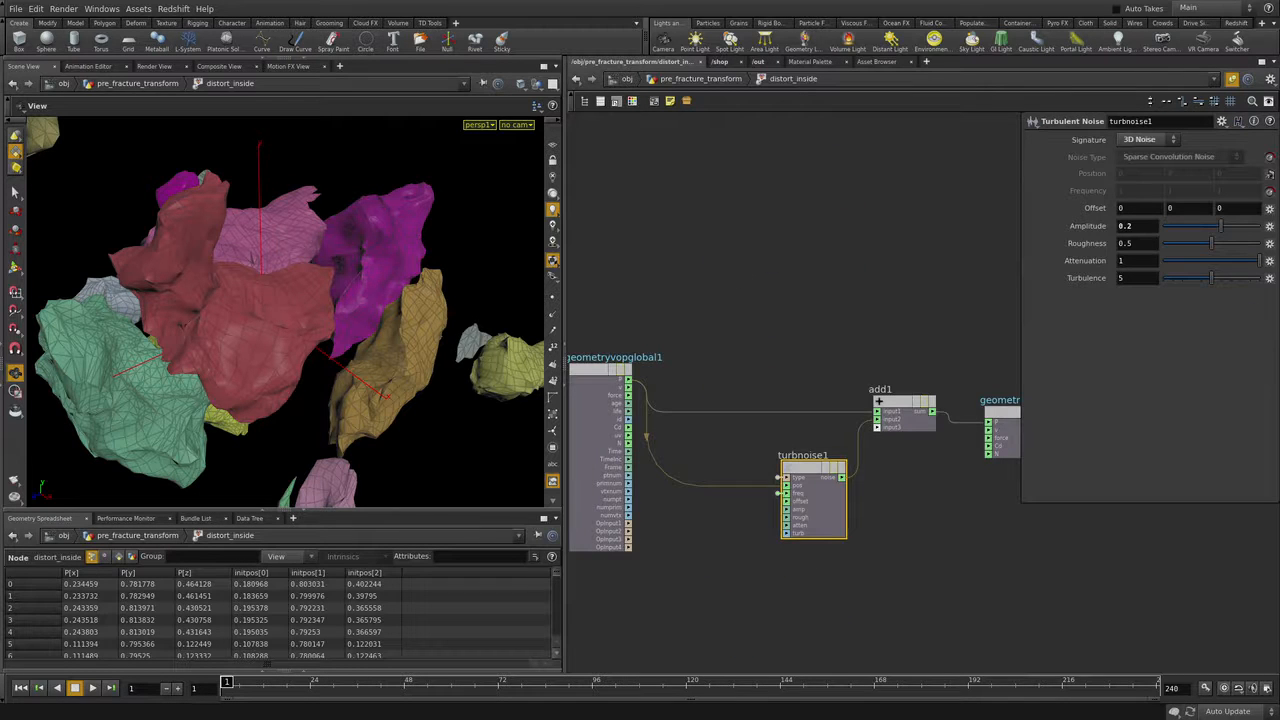
key(BackSpace)
text(1)
key(Return)
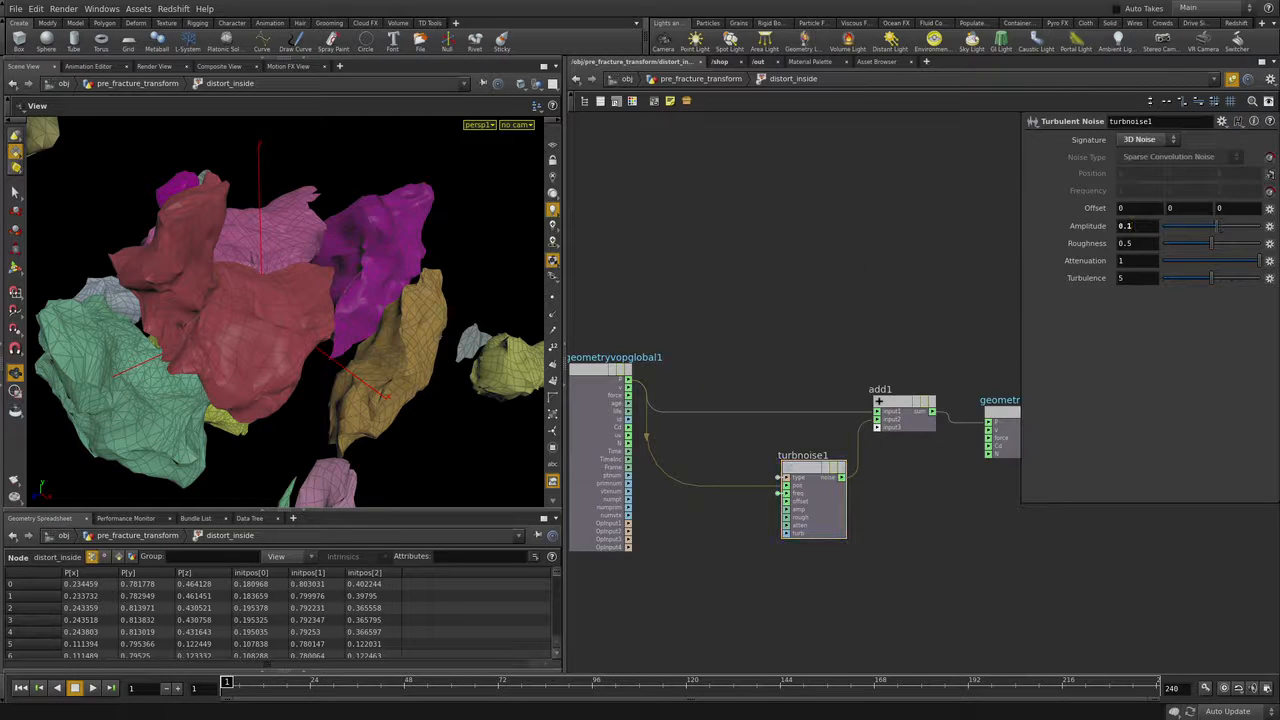
key(u)
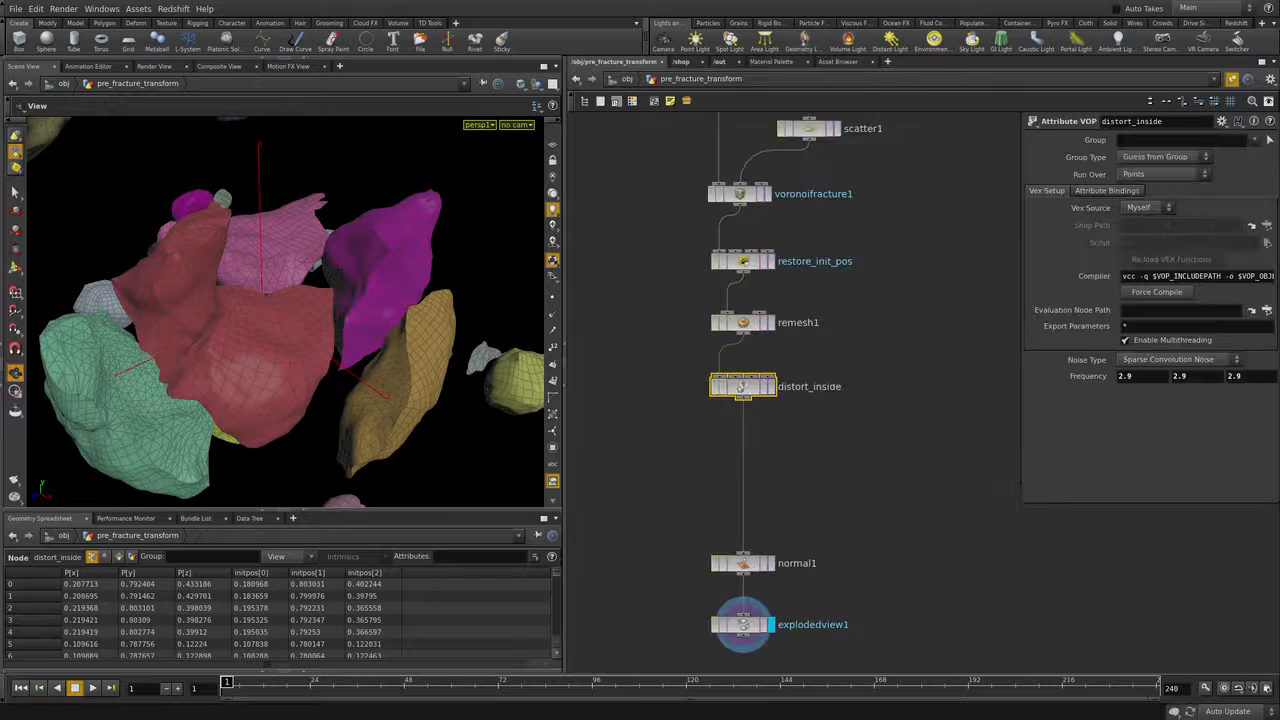
Step: Toggle the bypass on distort_inside and display that node to compare the toy's outer surface with and without the noise
key(b)
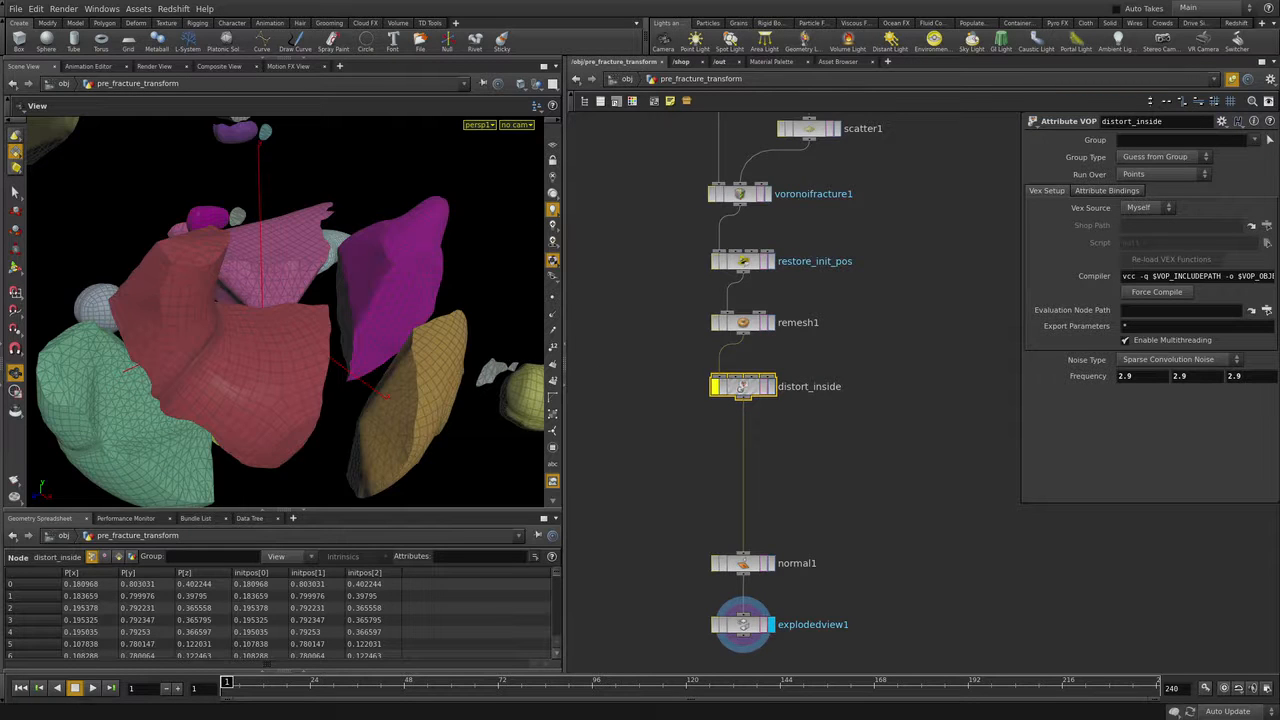
key(b)
key(b)
key(b)
key(r)
alt+right_drag(330, 310, 230, 310)
alt+drag(285, 310, 310, 300)
alt+right_drag(234, 275, 305, 275)
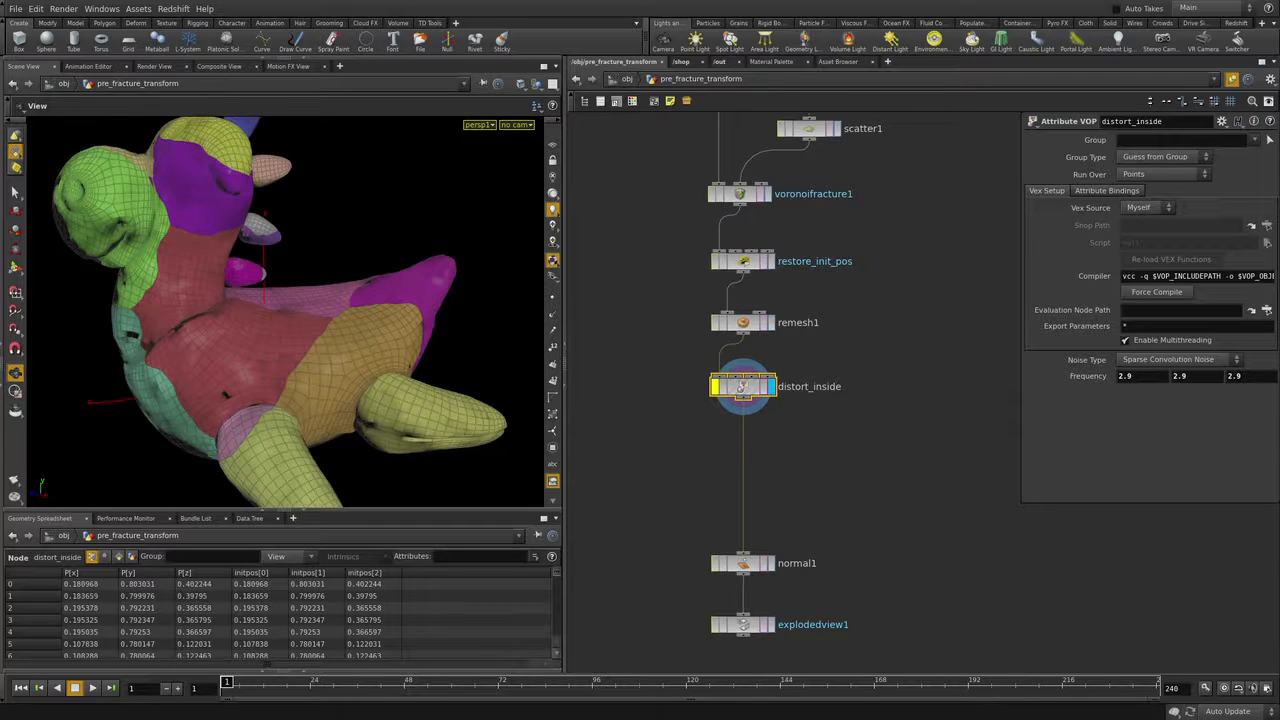
alt+drag(290, 320, 235, 312)
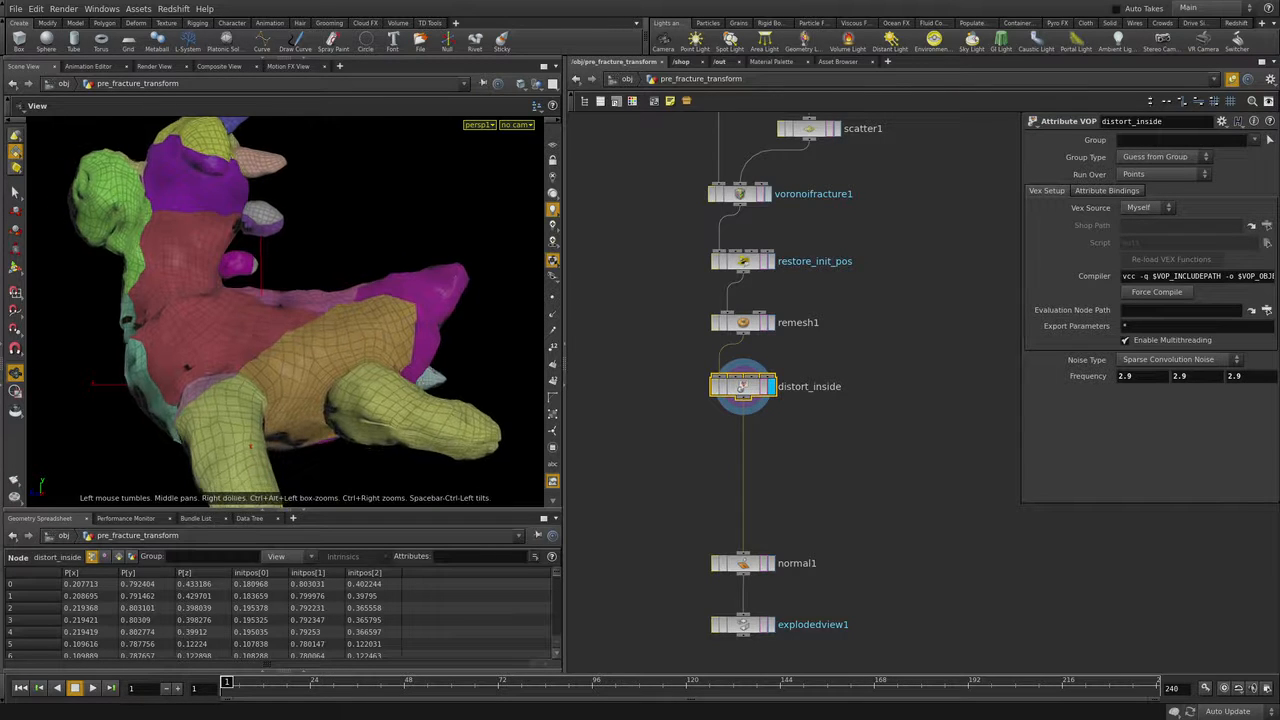
key(b)
key(b)
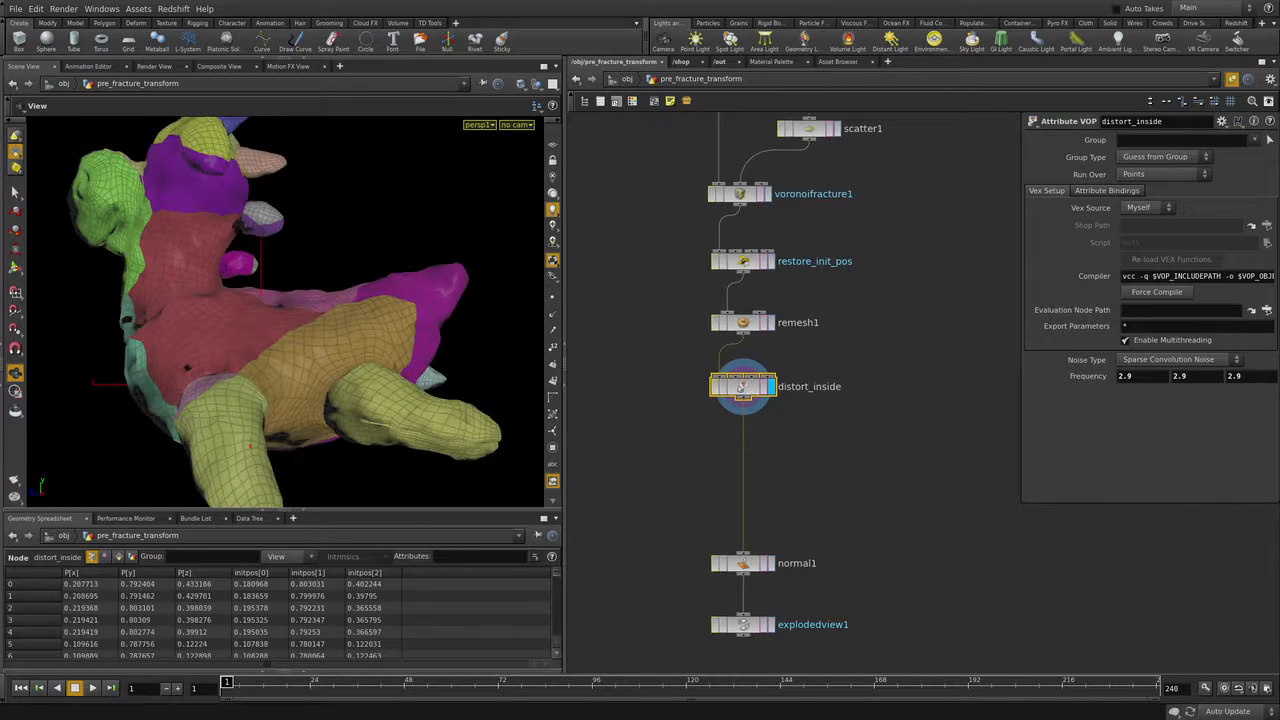
Step: Return the display to explodedview1 and bypass distort_inside
click(771, 624)
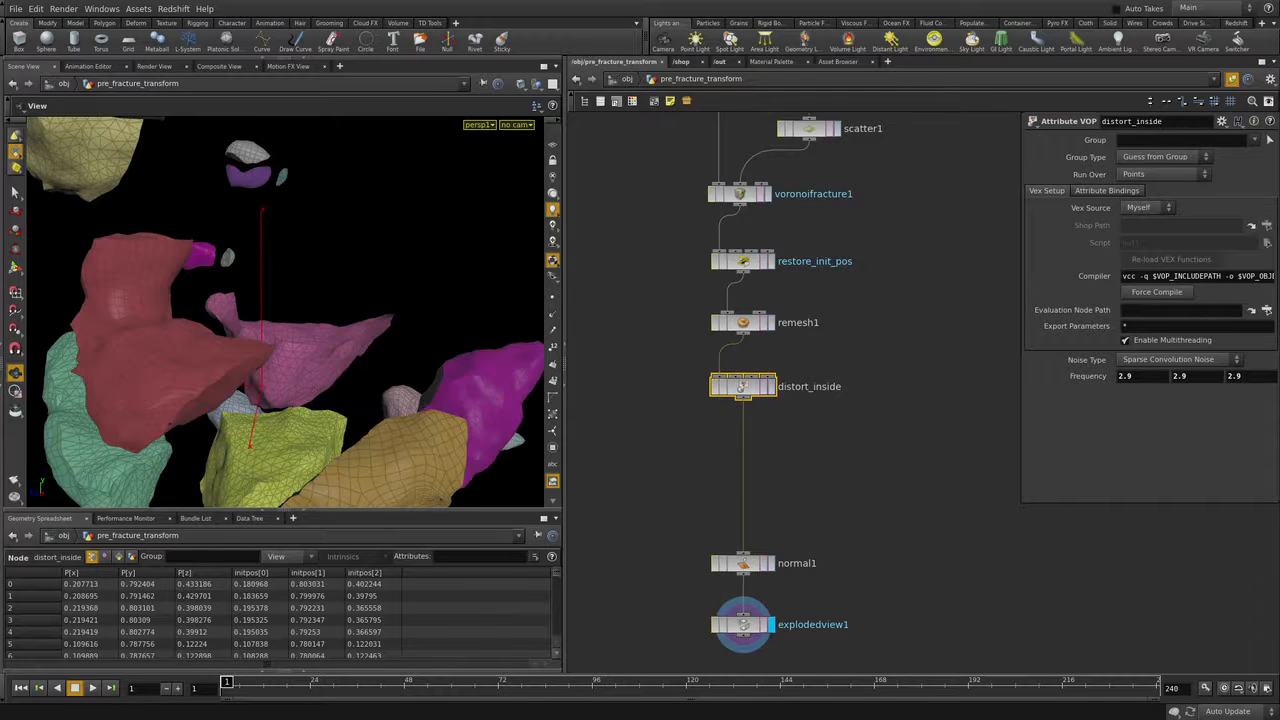
alt+middle_drag(285, 311, 305, 284)
alt+right_drag(305, 284, 250, 284)
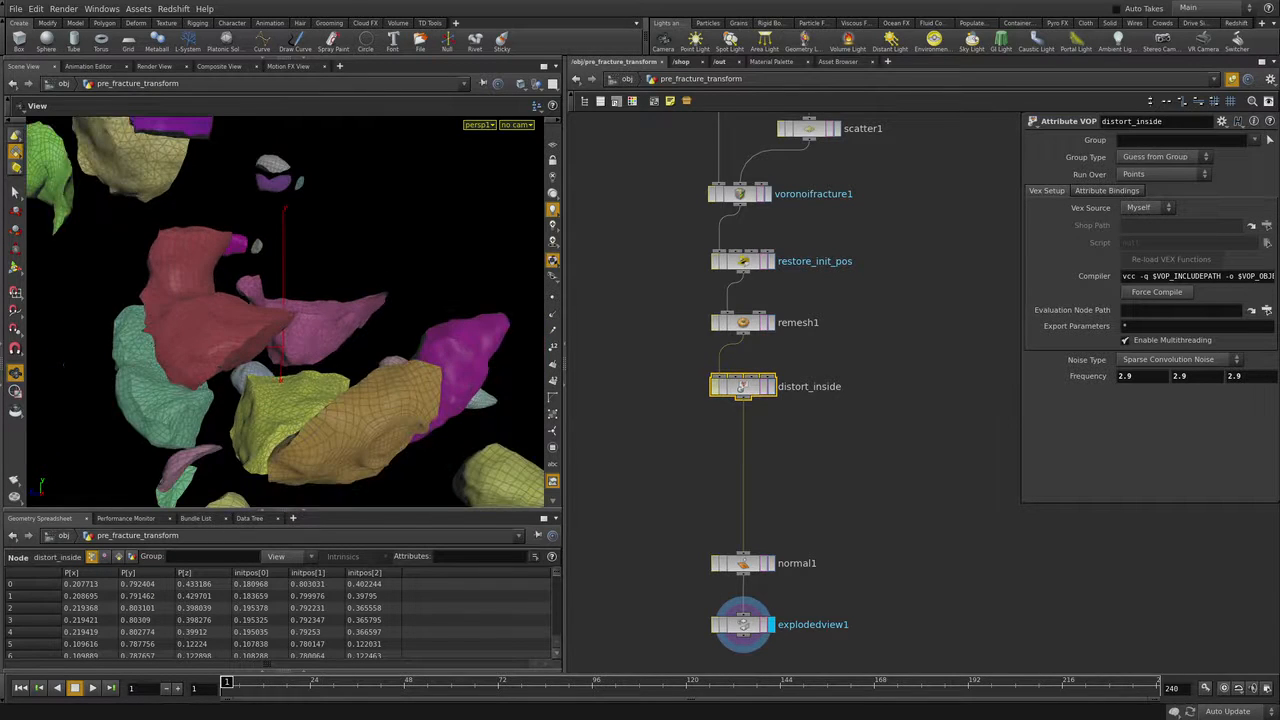
key(b)
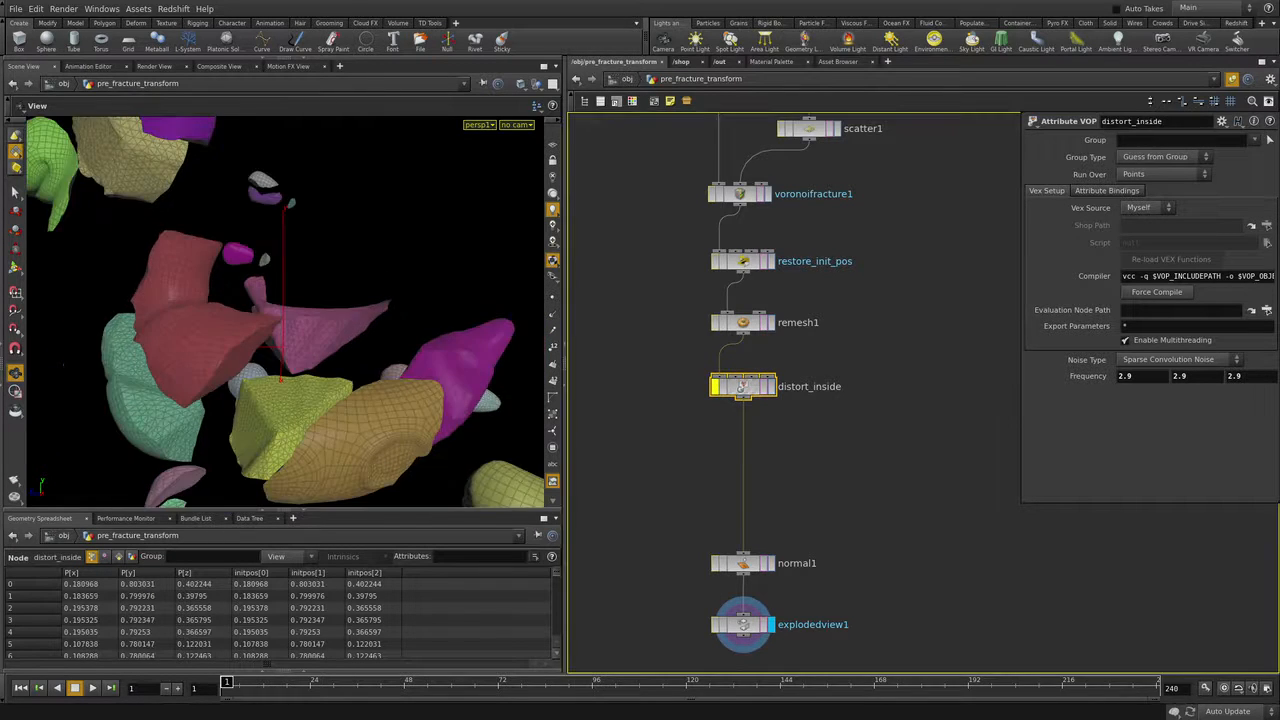
Step: Turn off Visualize Pieces on voronoifracture1, select distort_inside and examine the interior faces of the separated pieces
click(748, 193)
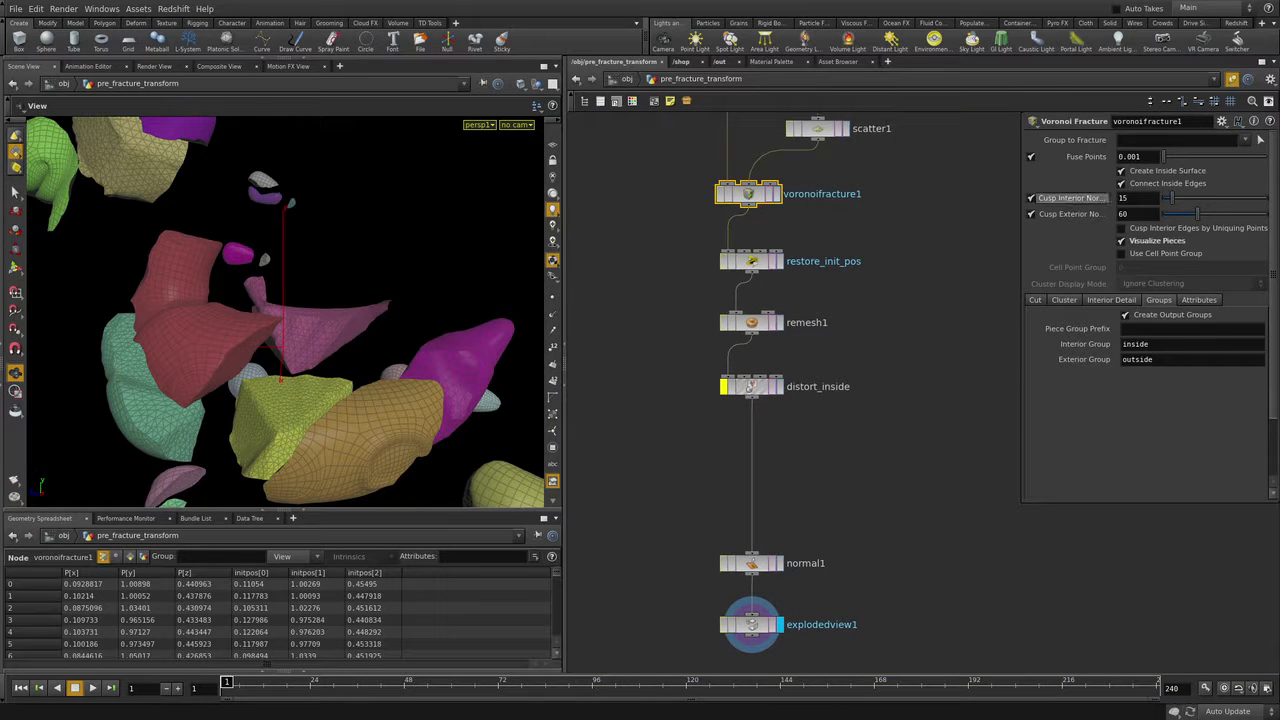
click(1156, 240)
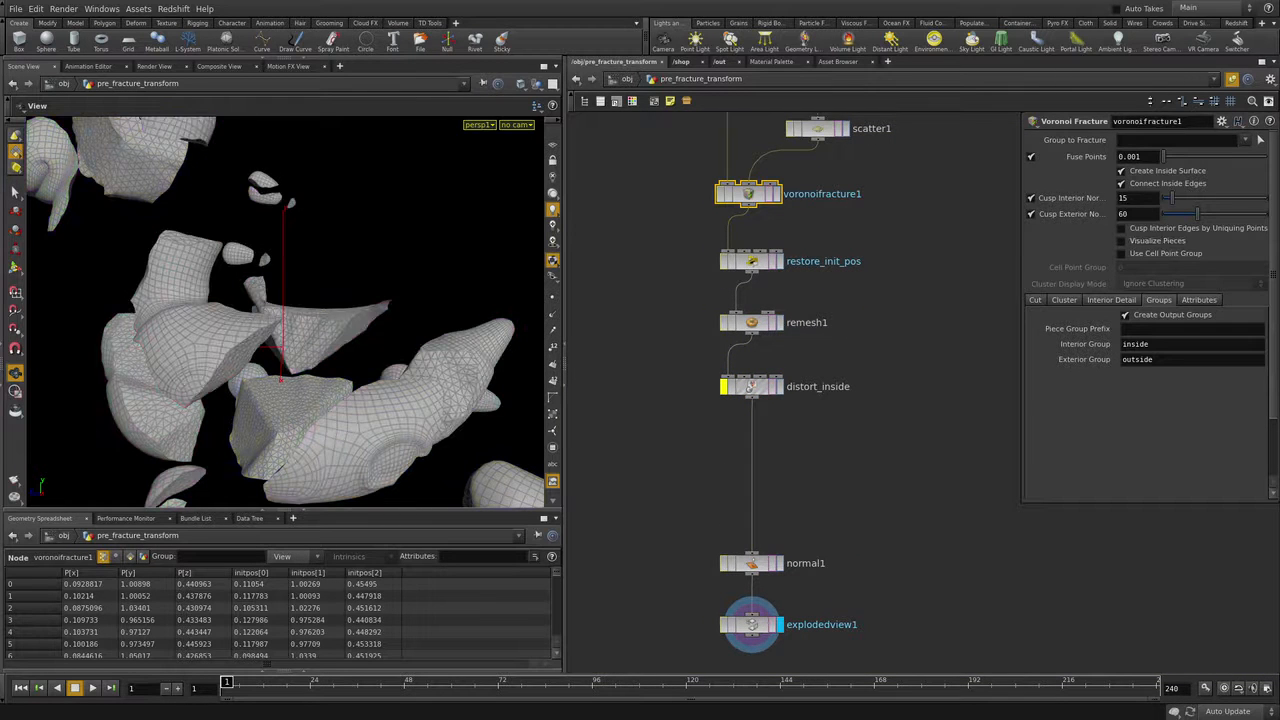
mouse_move(285, 330)
alt+mouse_down()
mouse_move(340, 310)
mouse_move(400, 330)
mouse_move(290, 325)
alt+mouse_up()
click(745, 380)
alt+right_drag(290, 325, 340, 325)
alt+drag(340, 325, 310, 325)
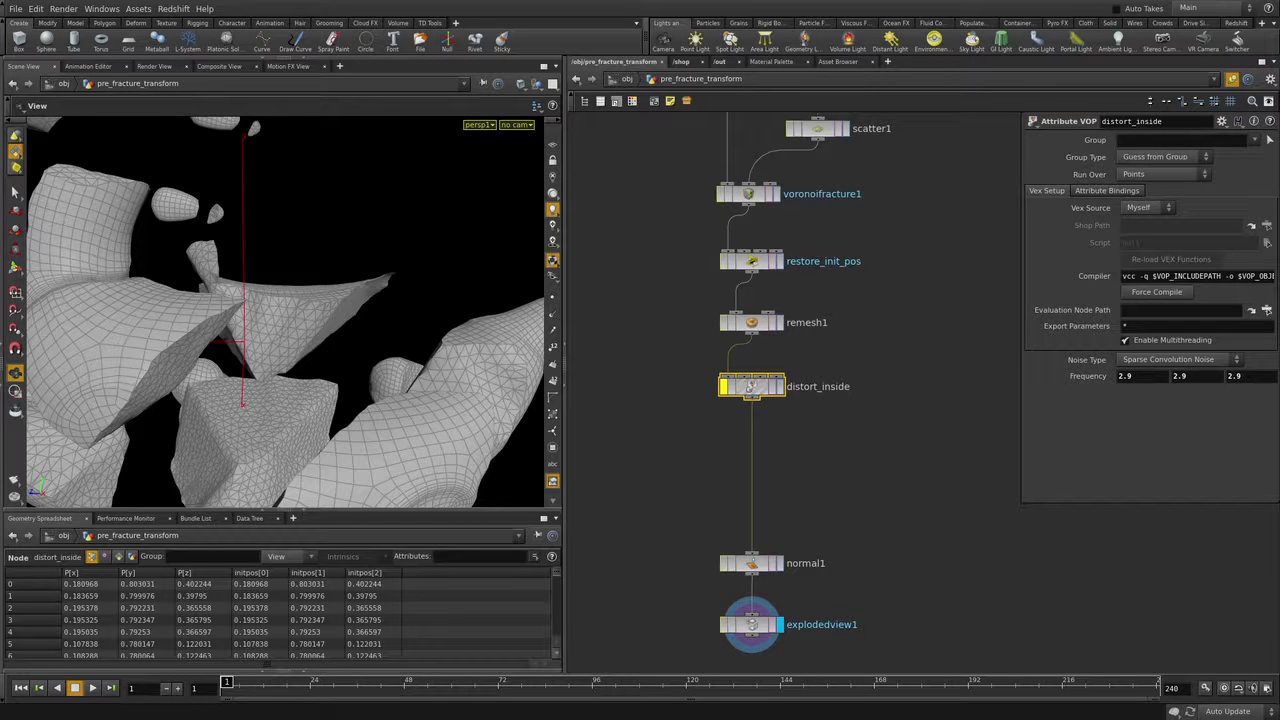
alt+drag(310, 325, 290, 290)
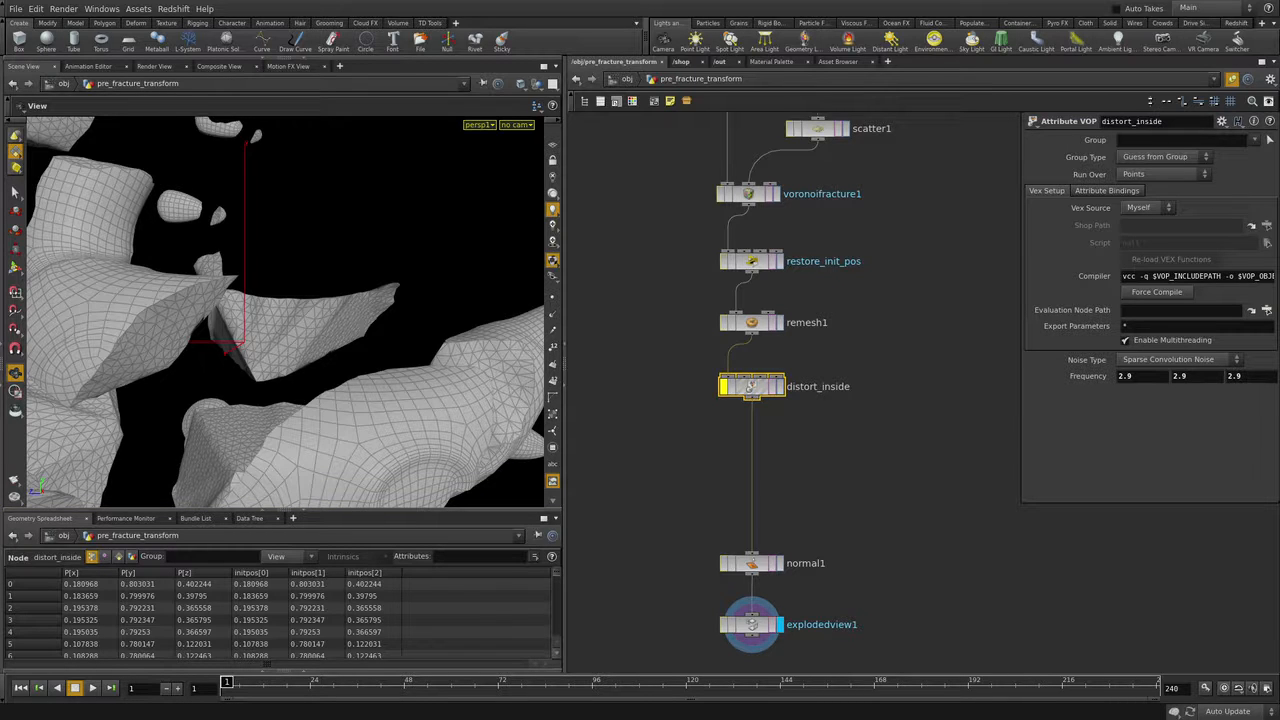
mouse_move(285, 312)
alt+mouse_down()
mouse_move(410, 320)
mouse_move(300, 305)
alt+mouse_up()
Step: Move distort_inside, normal1 and explodedview1 further down the network to open a gap below remesh1
middle_drag(800, 420, 801, 332)
drag(752, 298, 752, 414)
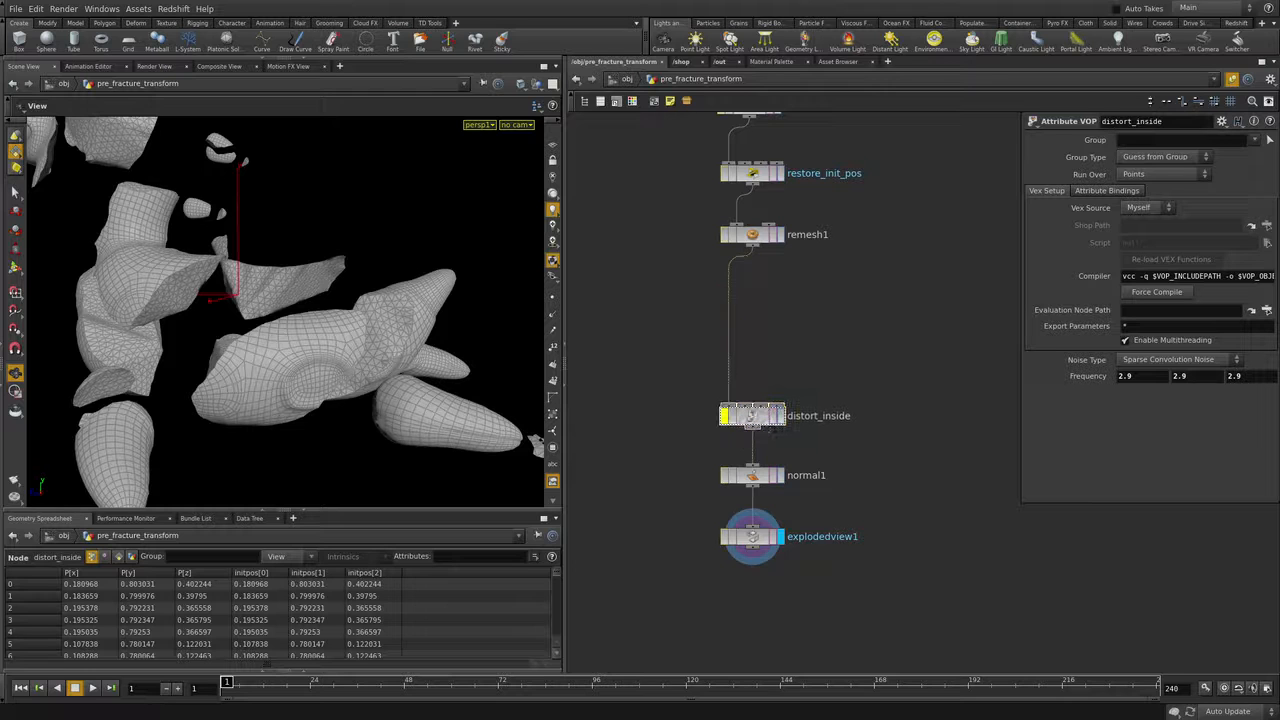
drag(858, 378, 772, 536)
drag(752, 475, 752, 532)
click(752, 532)
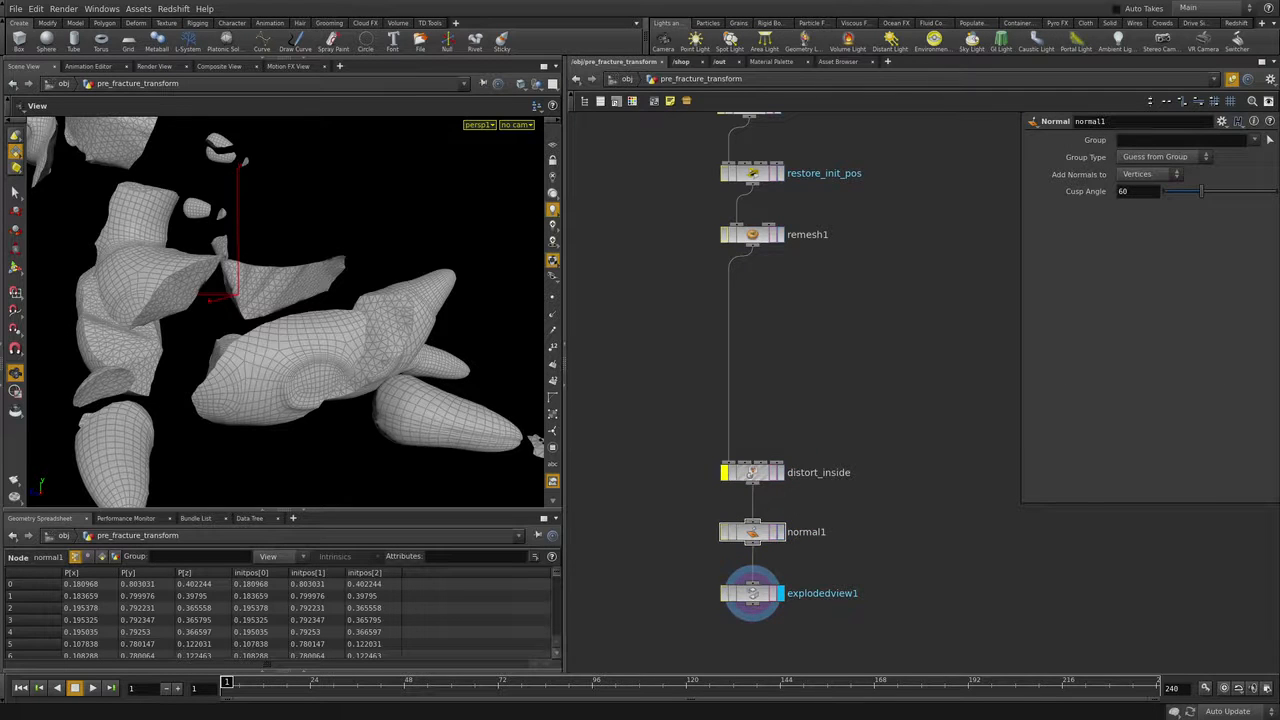
middle_drag(850, 330, 861, 401)
drag(300, 330, 385, 335)
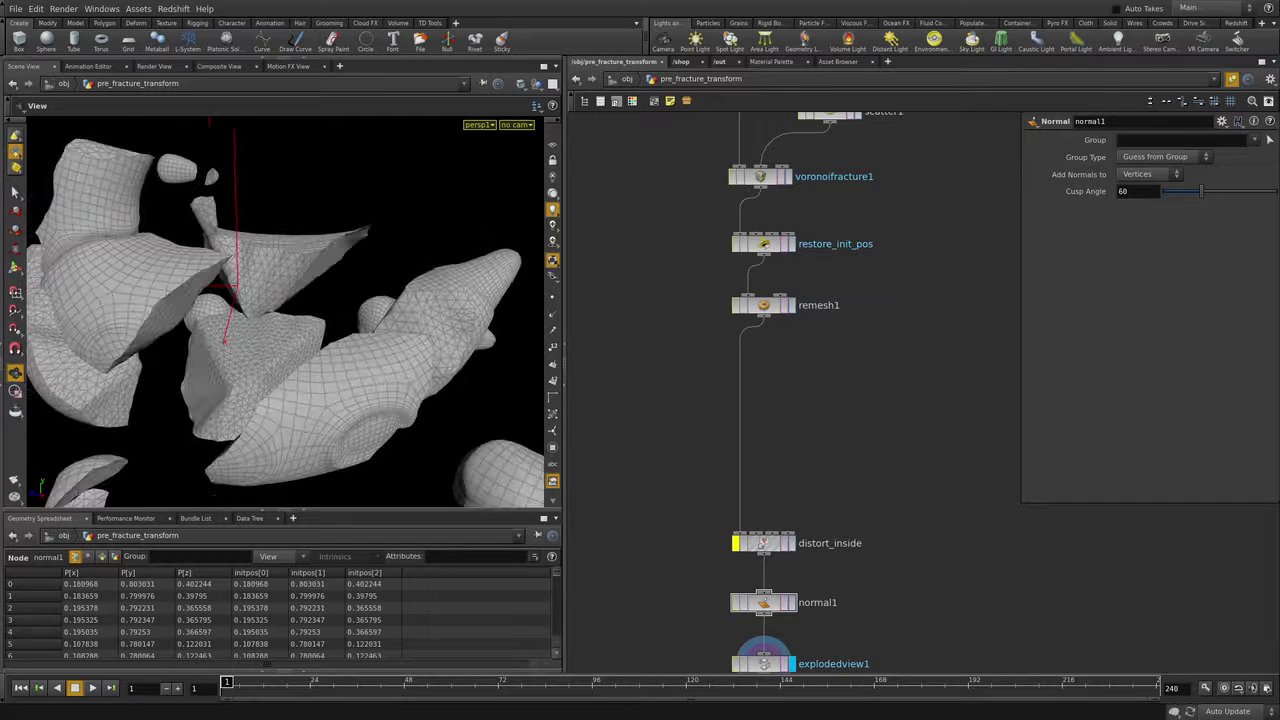
Step: Add a Blast node, insert it on the wire between remesh1 and distort_inside, and display it
key(Tab)
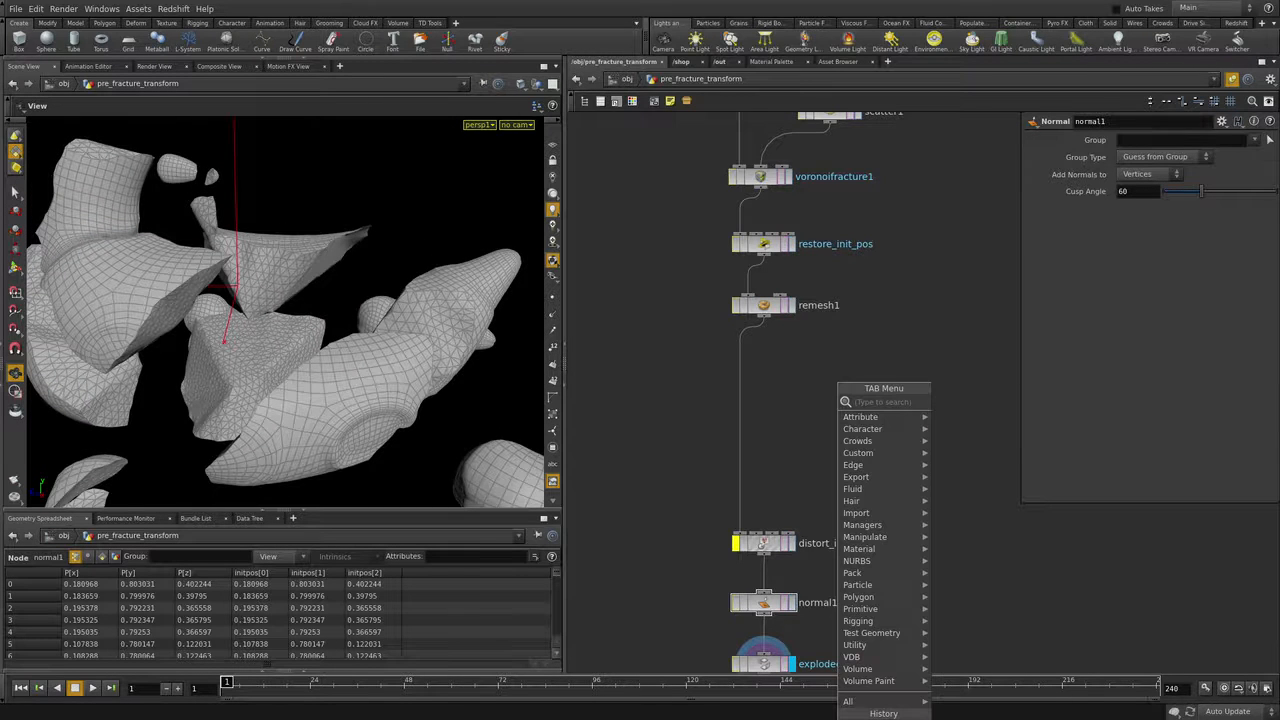
text(blast)
key(Return)
click(790, 386)
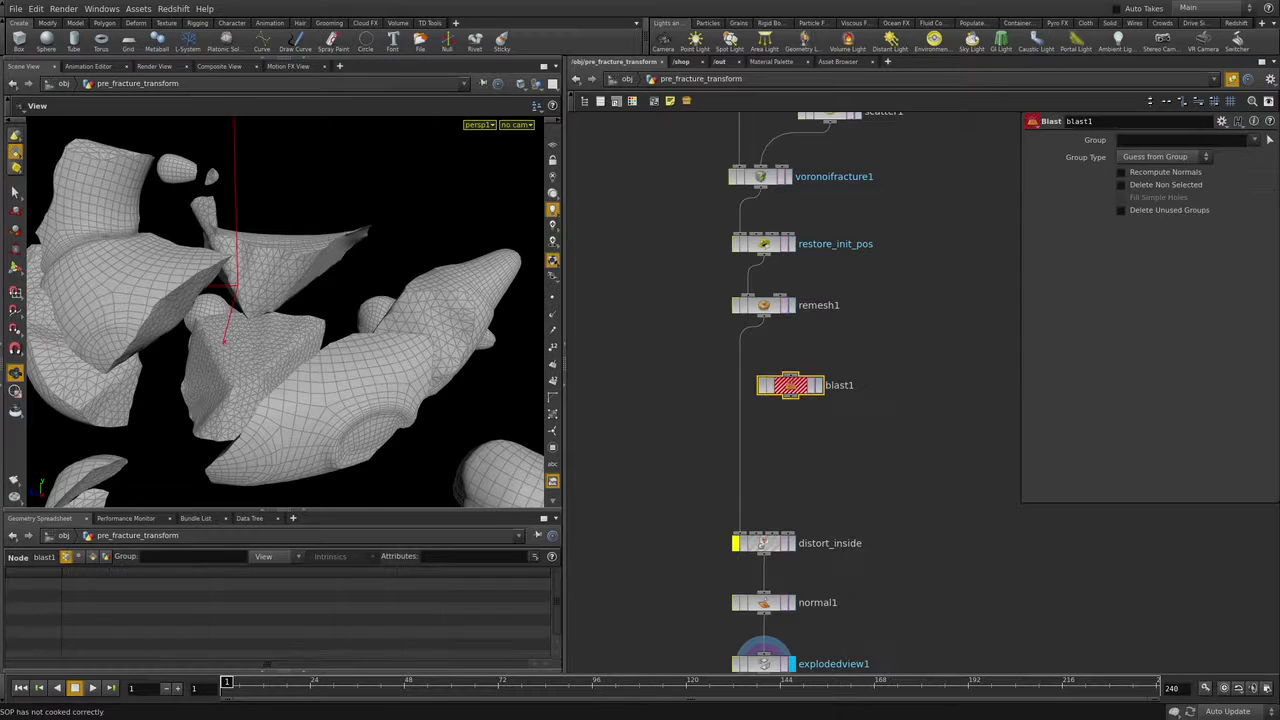
drag(790, 385, 712, 380)
click(741, 381)
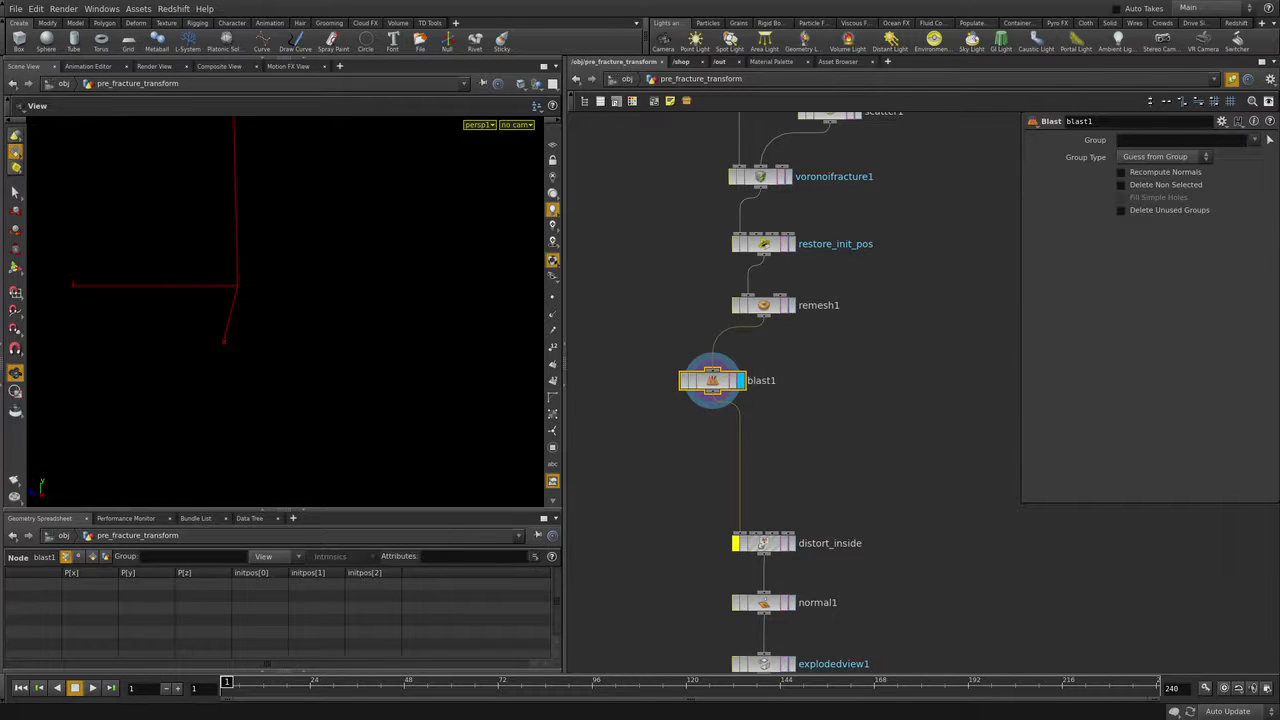
Step: Set the Blast node's group to inside, enable Delete Non Selected and rename the node inside
text(inside)
key(Return)
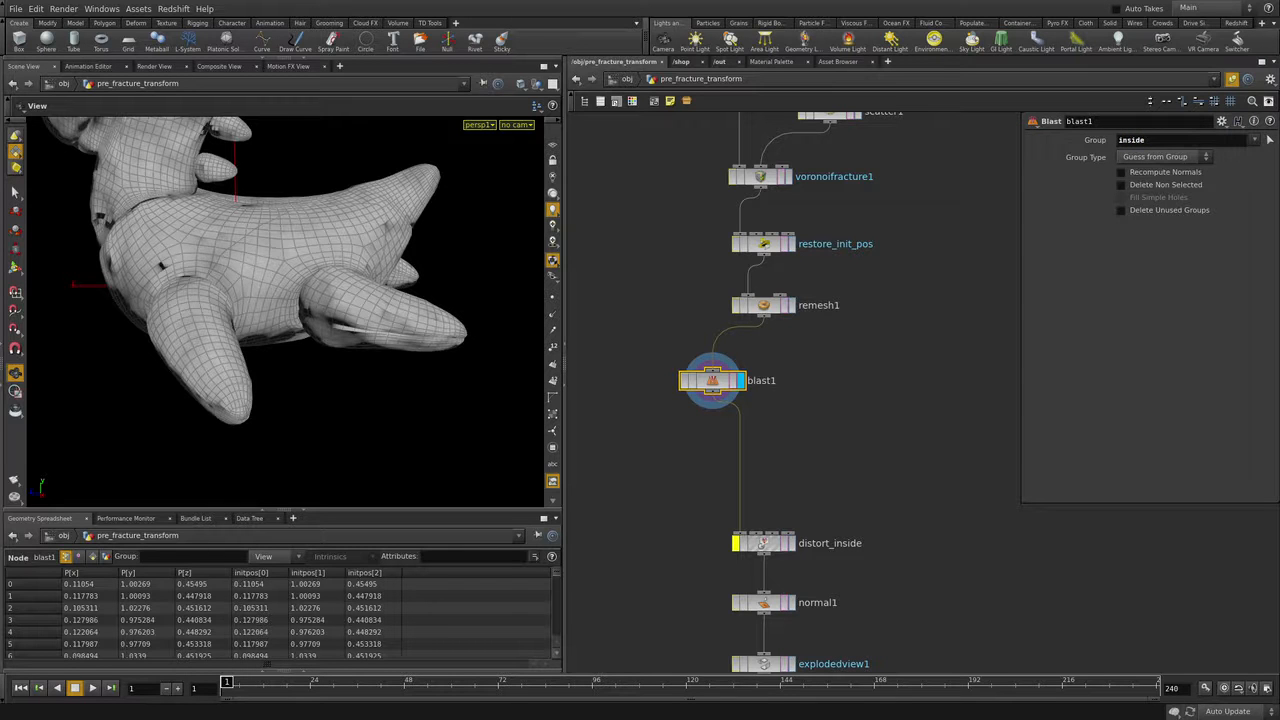
click(1121, 185)
click(768, 380)
drag(796, 380, 746, 380)
text(inside)
key(Return)
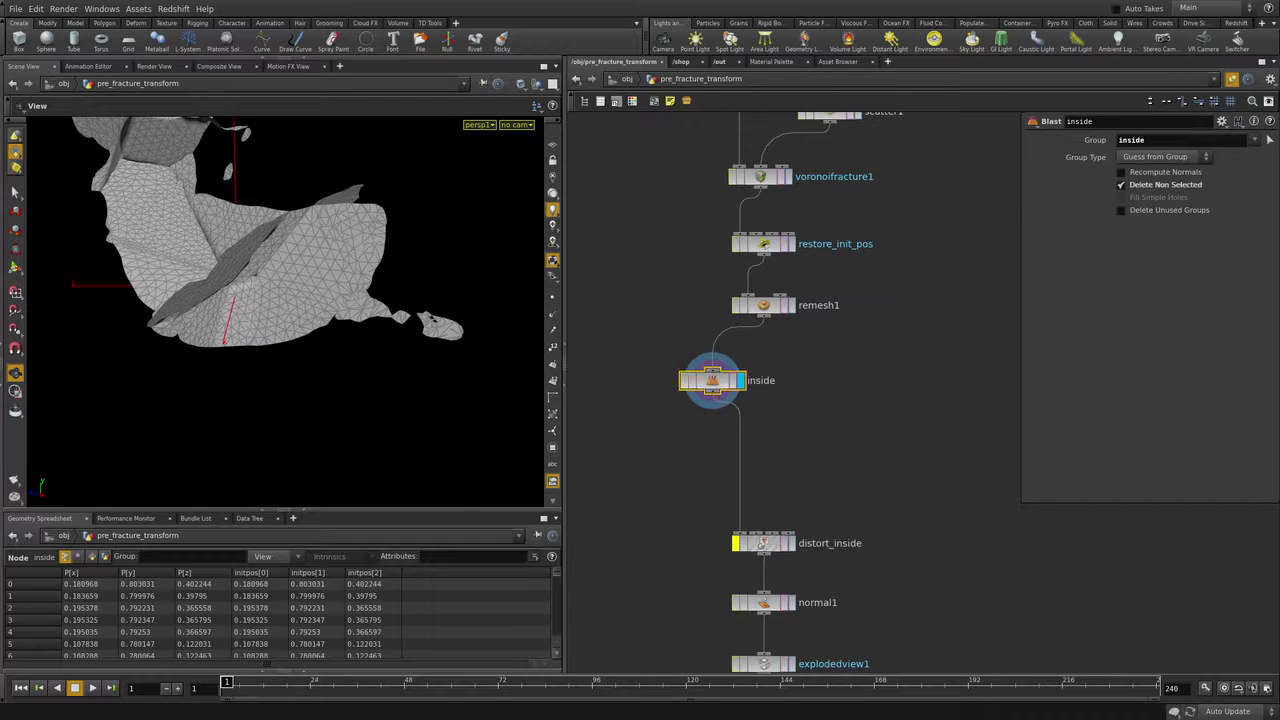
Step: Duplicate the inside Blast node as a second branch of remesh1, set its name and group to outside, and align it beside the original
drag(230, 280, 350, 345)
right_drag(350, 345, 290, 300)
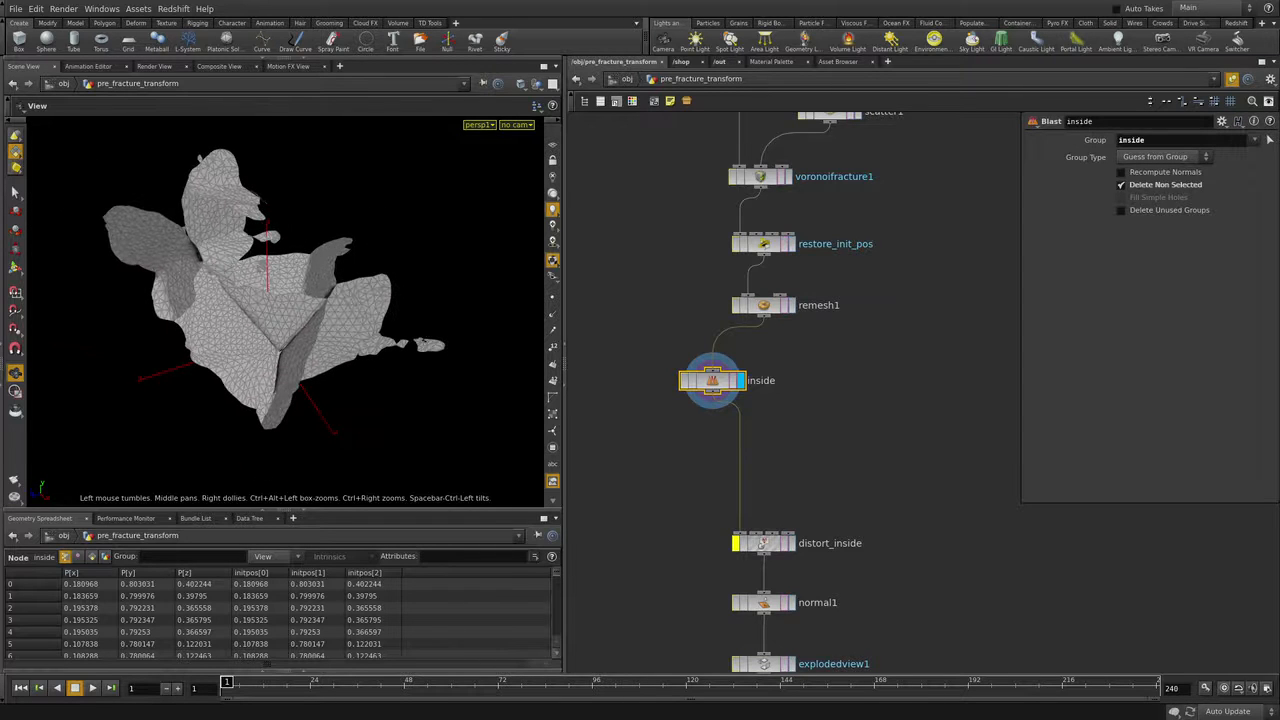
drag(290, 300, 300, 340)
alt+drag(712, 380, 828, 398)
double_click(874, 397)
text(outside)
key(Return)
drag(1150, 140, 1104, 154)
text(outside)
key(Return)
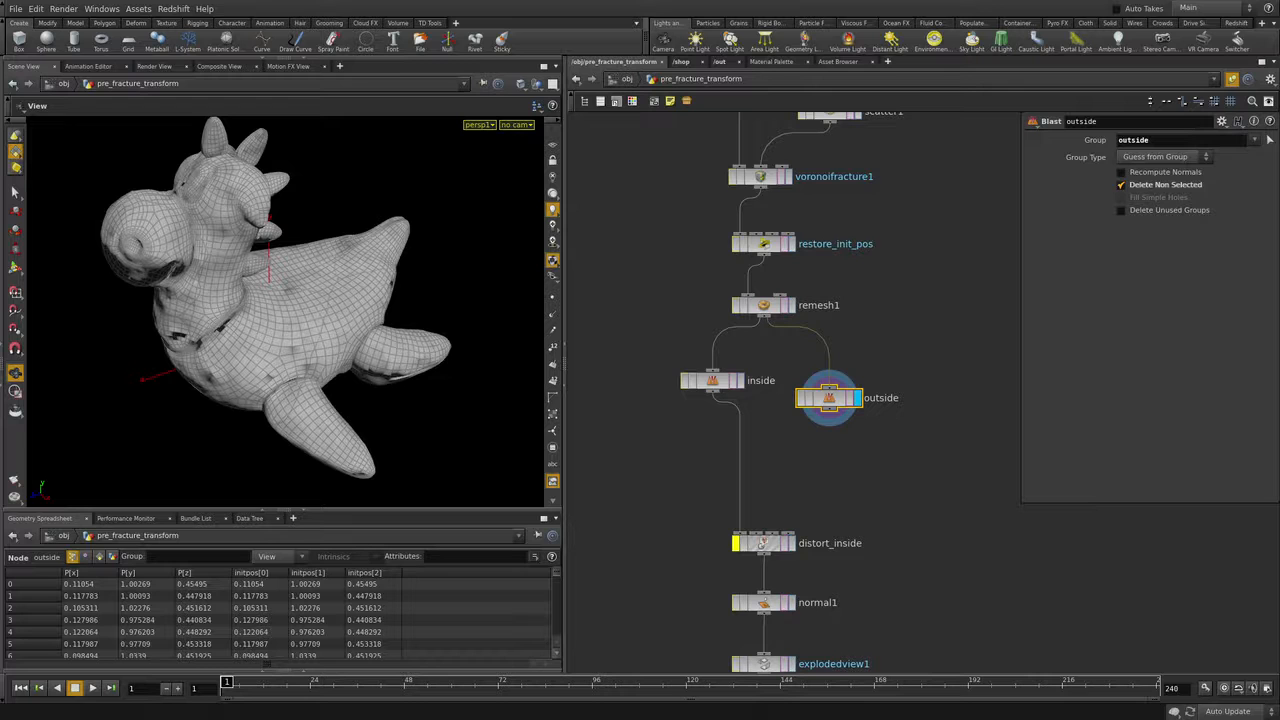
drag(829, 402, 848, 384)
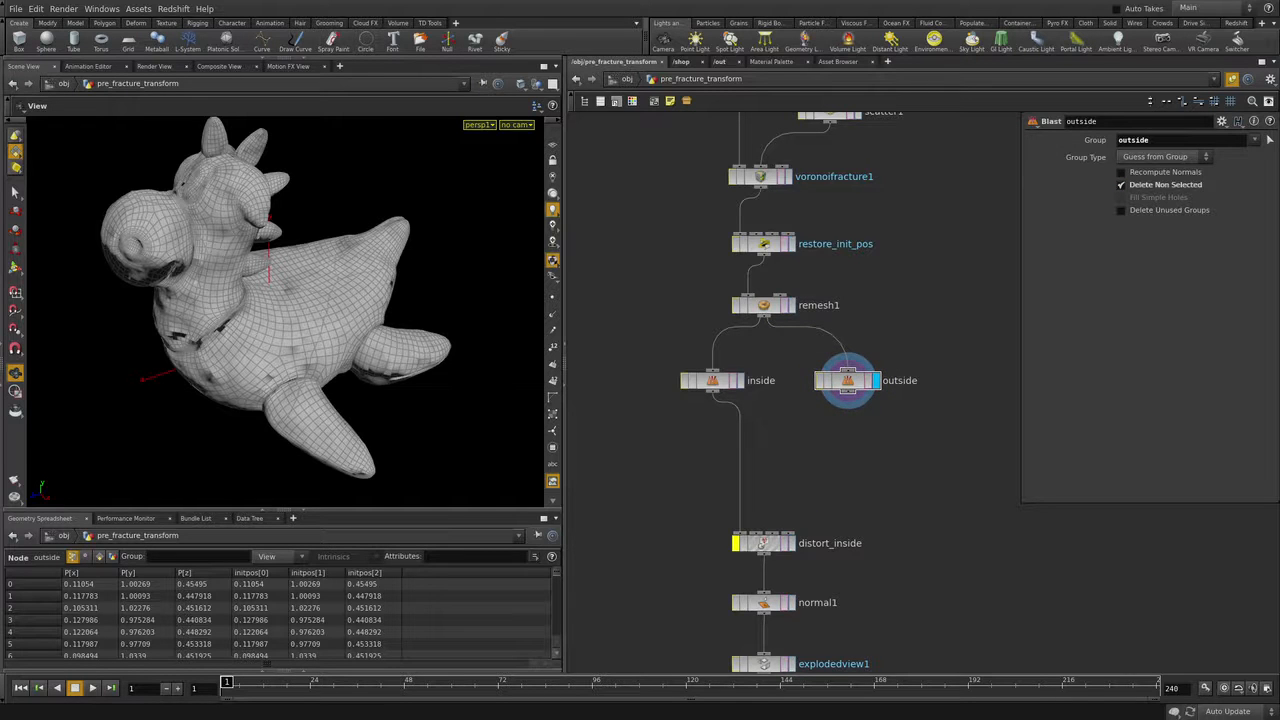
Step: Check the outside geometry in wireframe, display the inside Blast node, and spread the inside and outside nodes further apart below remesh1
key(w)
alt+drag(285, 340, 270, 260)
alt+right_drag(270, 260, 350, 300)
drag(285, 310, 310, 330)
mouse_move(310, 330)
right_down()
mouse_move(230, 330)
mouse_move(310, 330)
right_up()
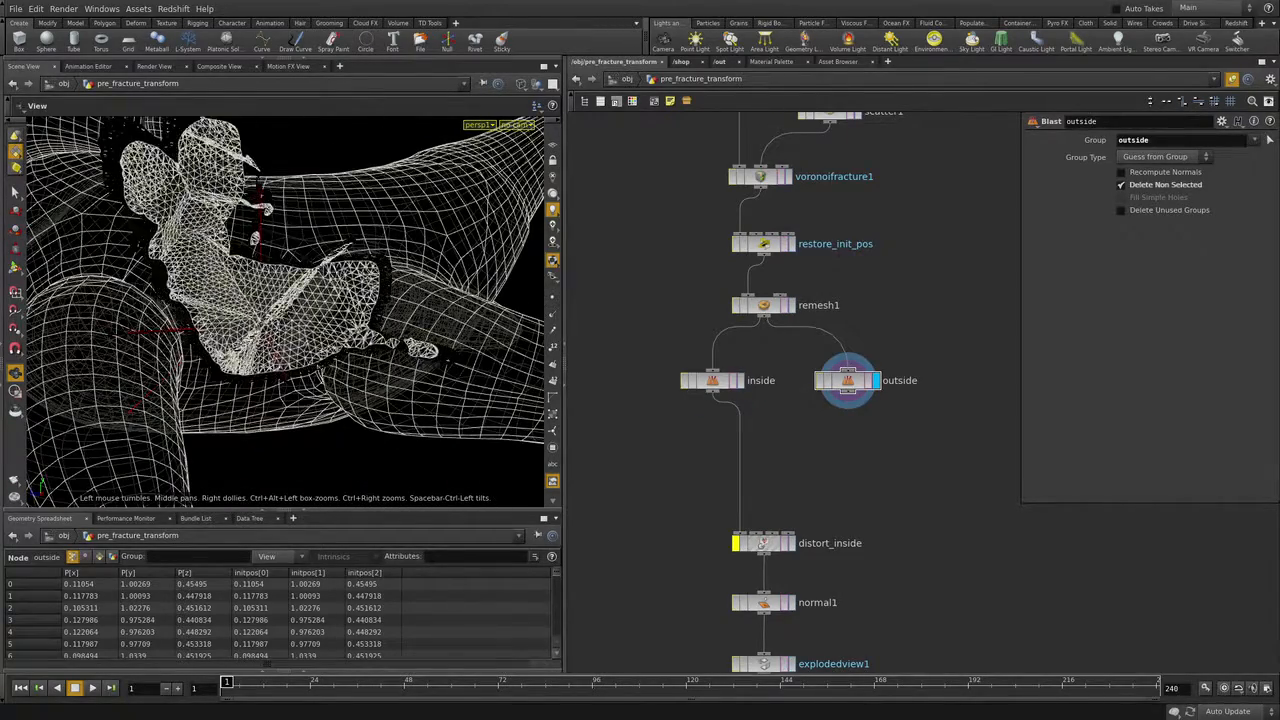
drag(848, 380, 830, 380)
click(739, 380)
middle_drag(740, 420, 814, 367)
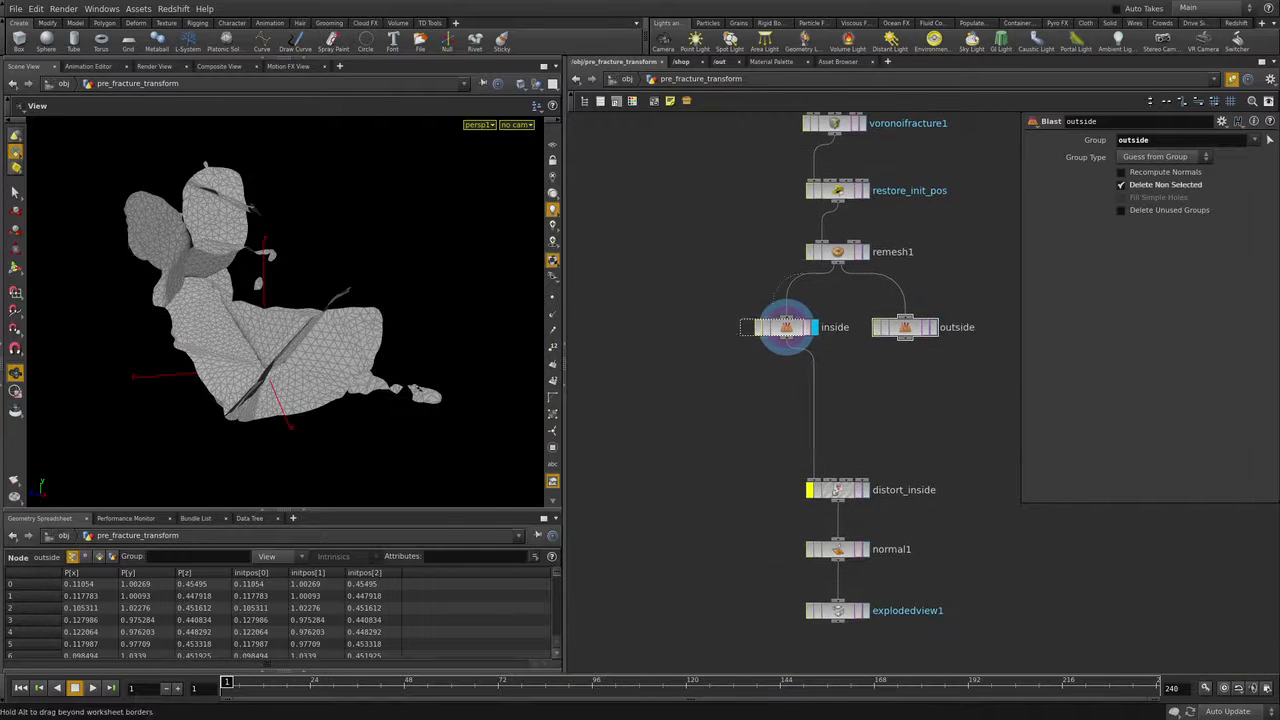
drag(786, 327, 758, 327)
drag(905, 327, 921, 327)
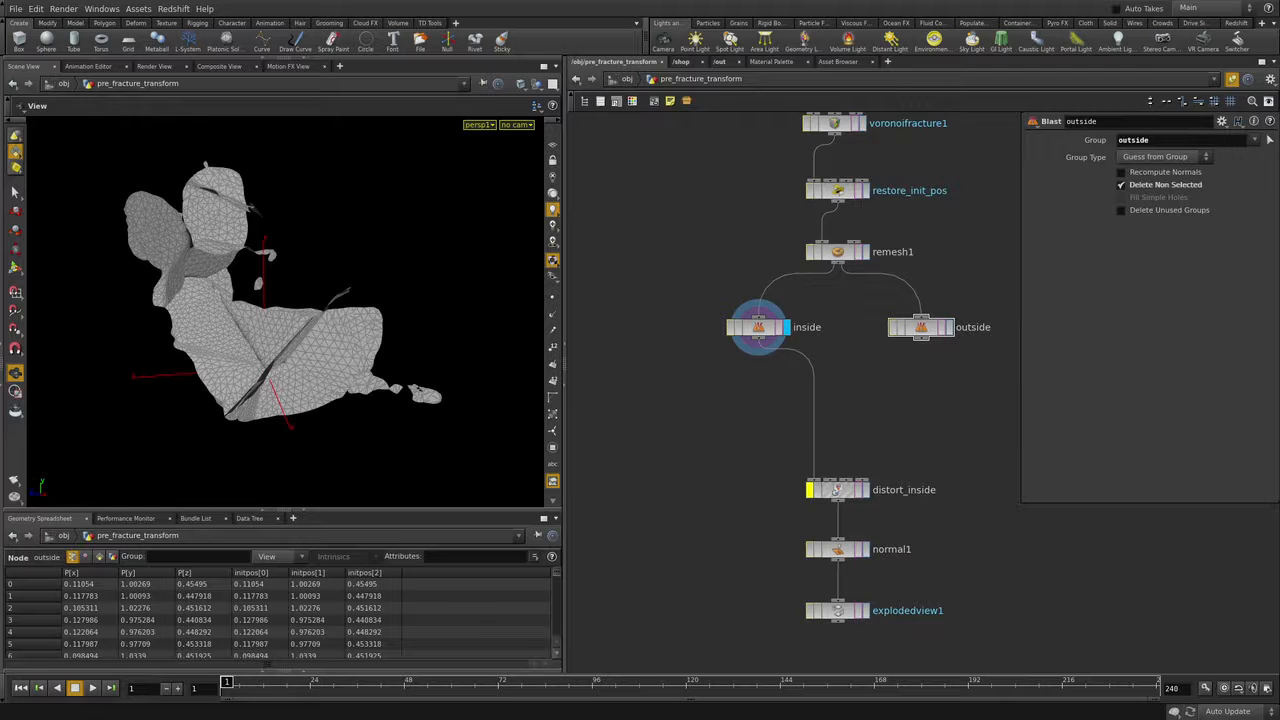
Step: Add an Attribute Create node, insert it between inside and distort_inside, and rename it deform_weight
key(Tab)
text(attribute create)
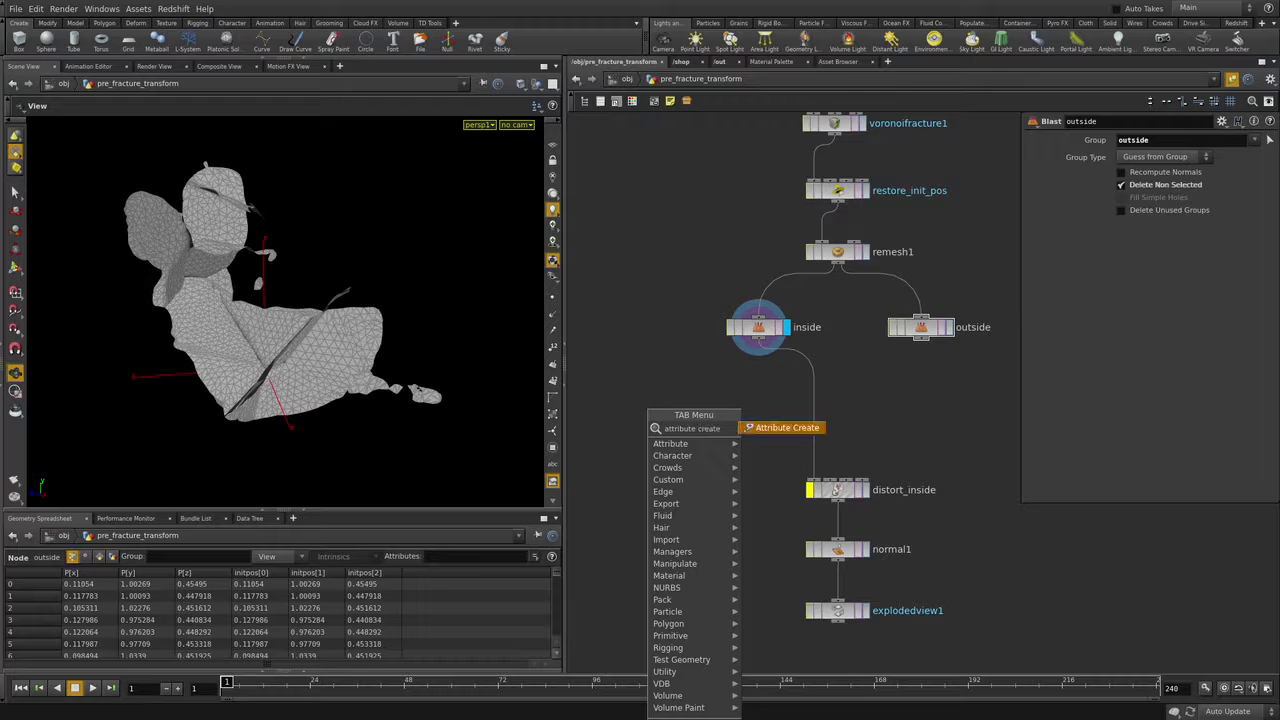
key(Return)
click(722, 409)
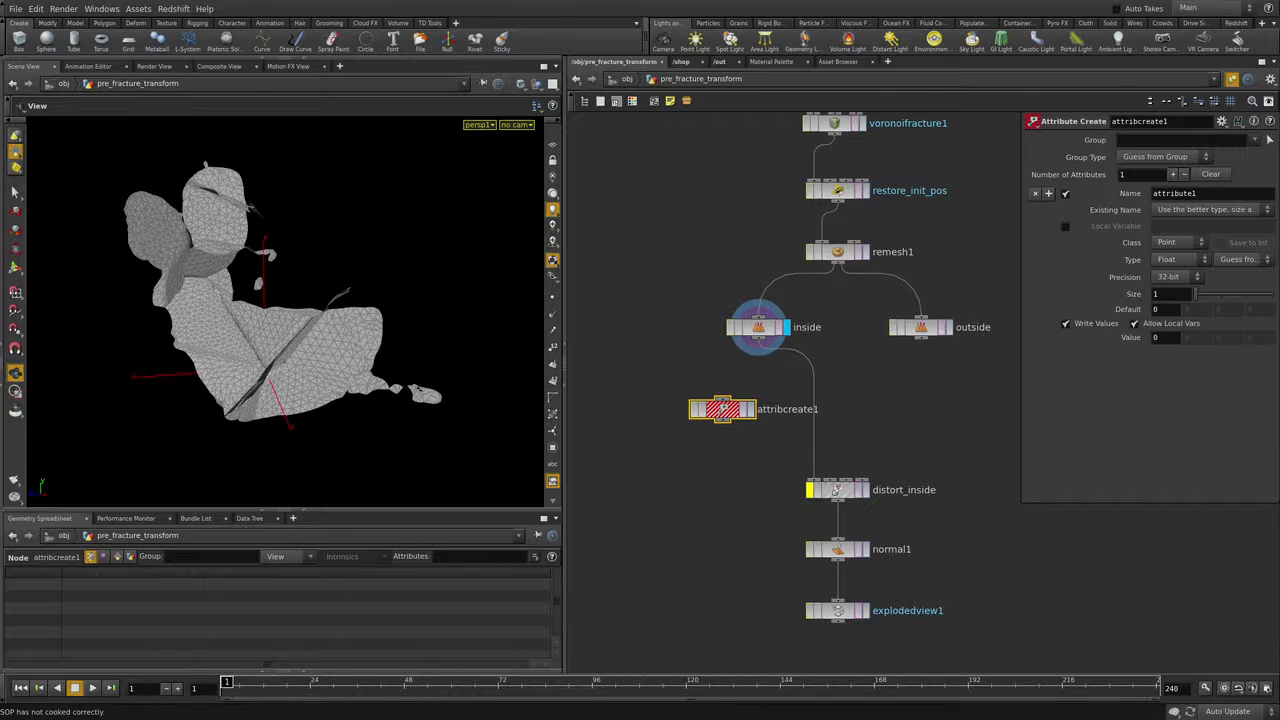
drag(724, 408, 760, 389)
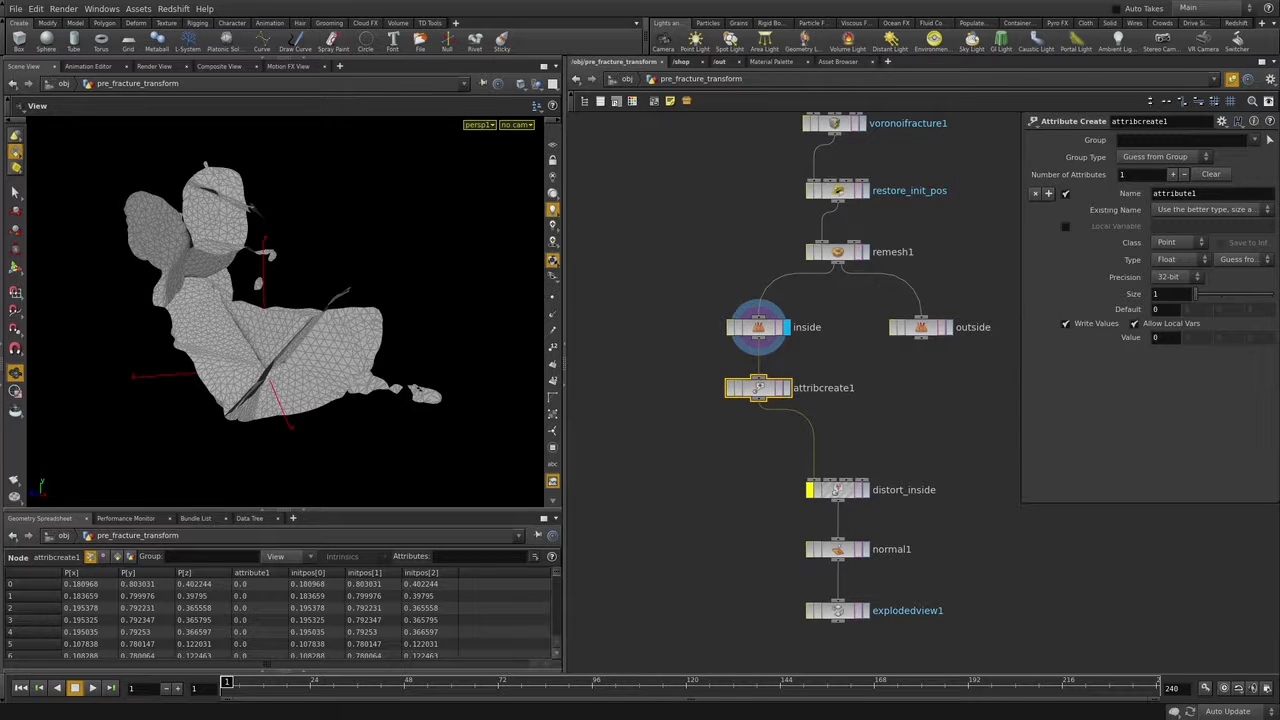
double_click(823, 388)
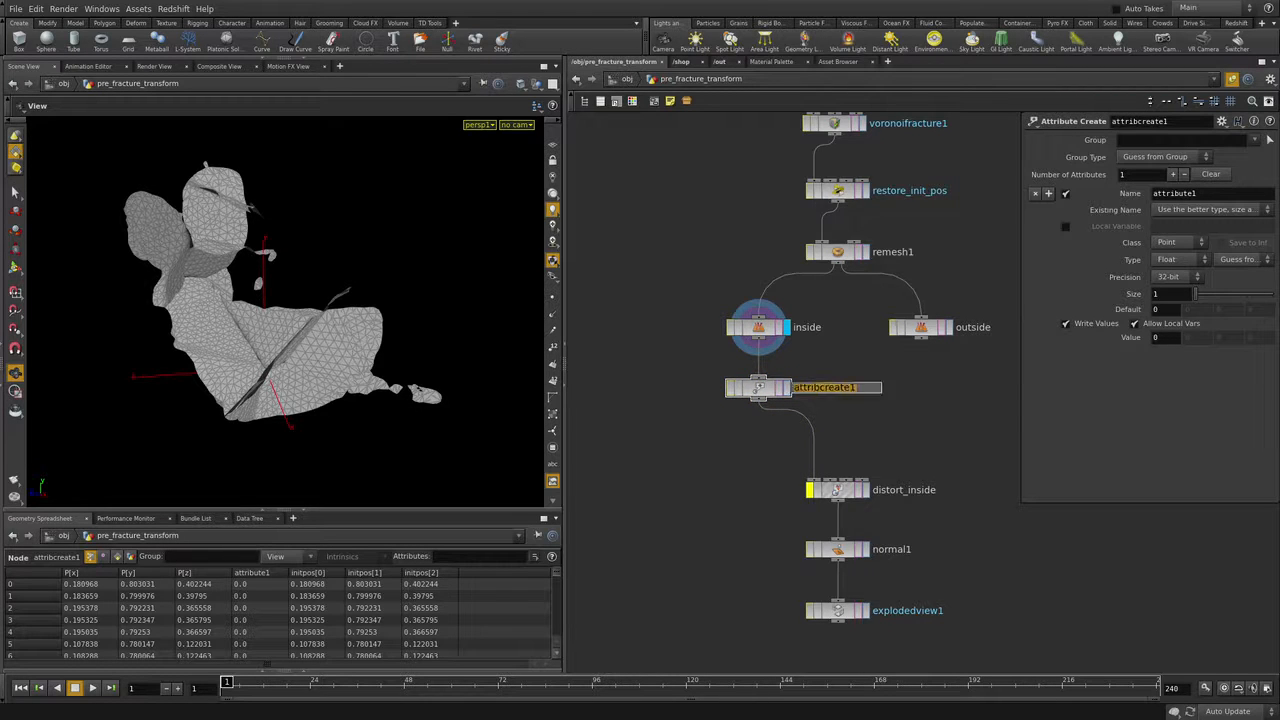
text(deform_weight)
key(Return)
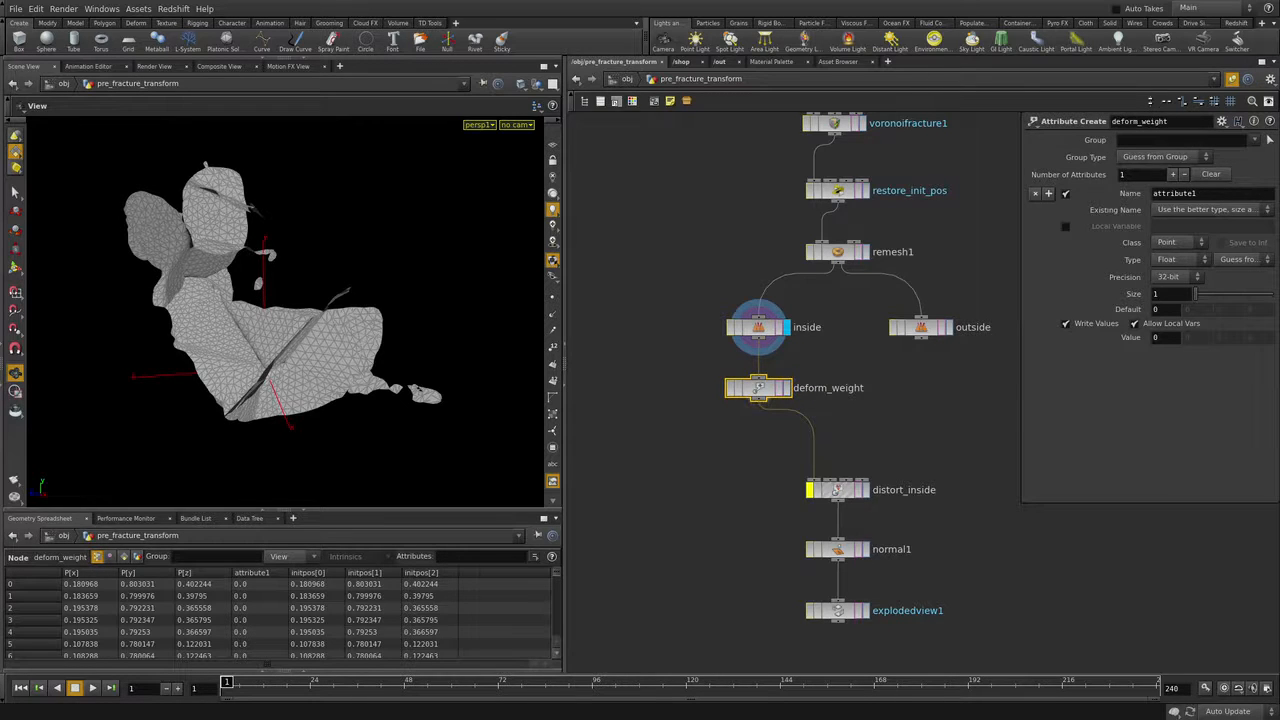
Step: Name the attribute created by deform_weight deform and set its value to 1
drag(1199, 193, 1136, 204)
text(deform)
key(Return)
double_click(1156, 337)
text(1)
key(Return)
Step: Duplicate the deform_weight node, connect the copy below outside, and set its deform value to 0
click(758, 388)
key(ctrl+c)
key(ctrl+v)
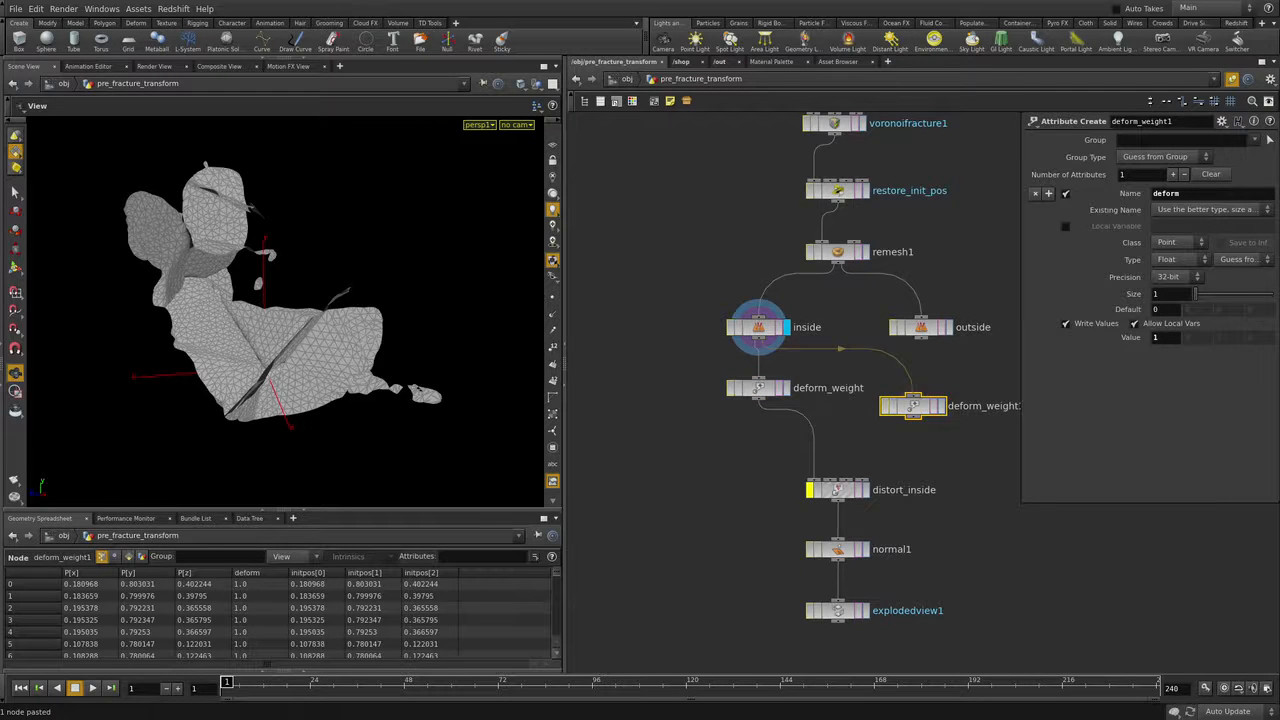
drag(912, 405, 920, 386)
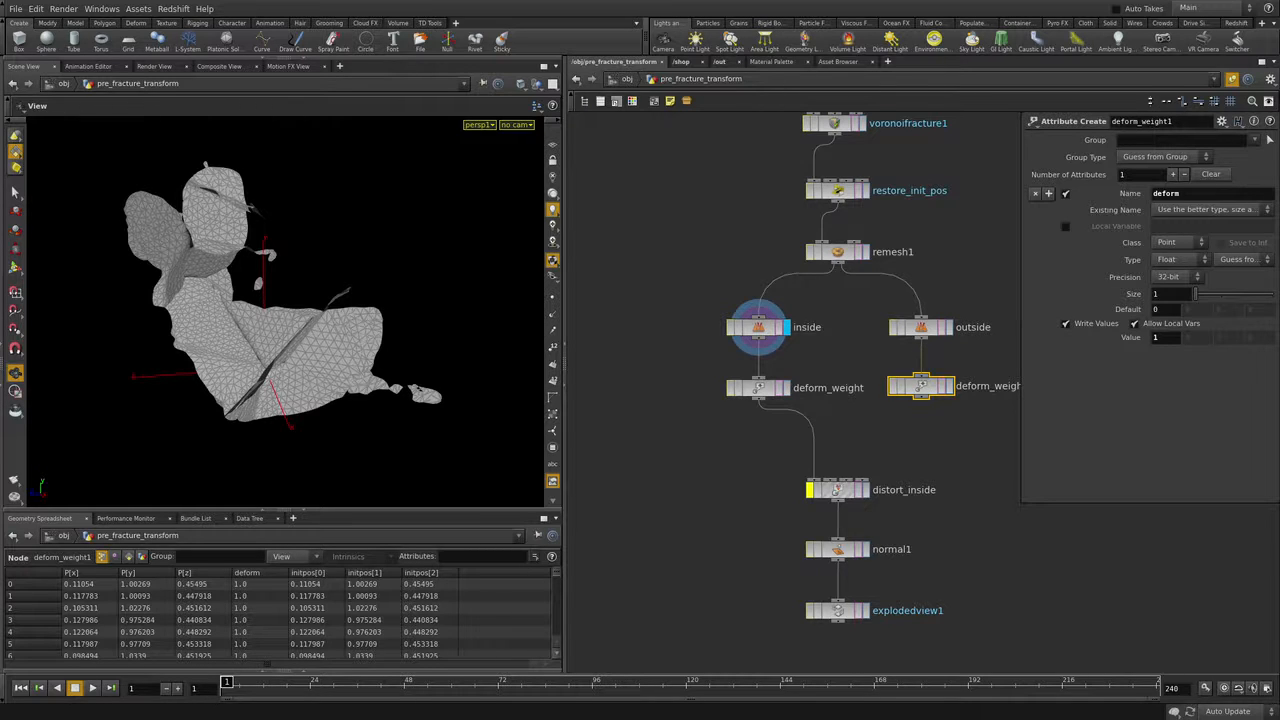
double_click(1156, 337)
text(0)
key(Return)
Step: Move distort_inside, normal1 and explodedview1 further down the network to make room below the two weight nodes
middle_drag(900, 480, 853, 370)
drag(750, 360, 824, 568)
drag(789, 379, 789, 478)
click(829, 492)
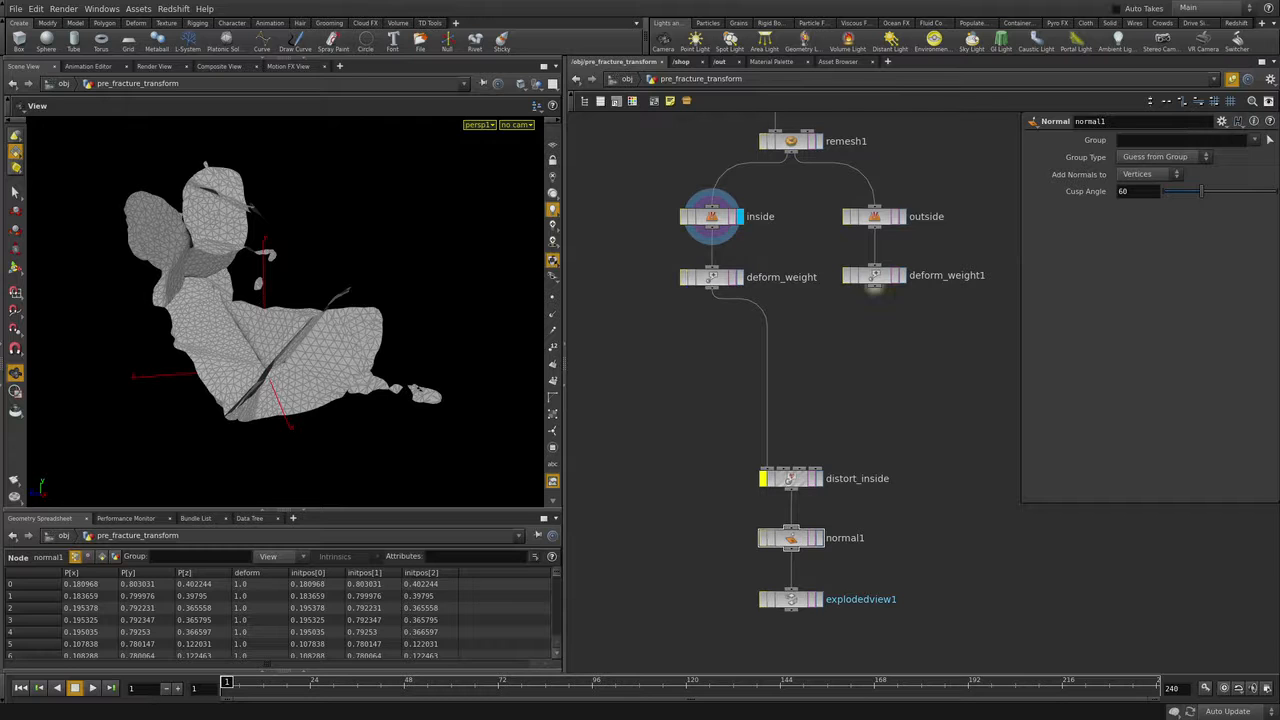
Step: Display deform_weight1 and deform_weight in turn to examine the outside surface and the interior faces
click(903, 276)
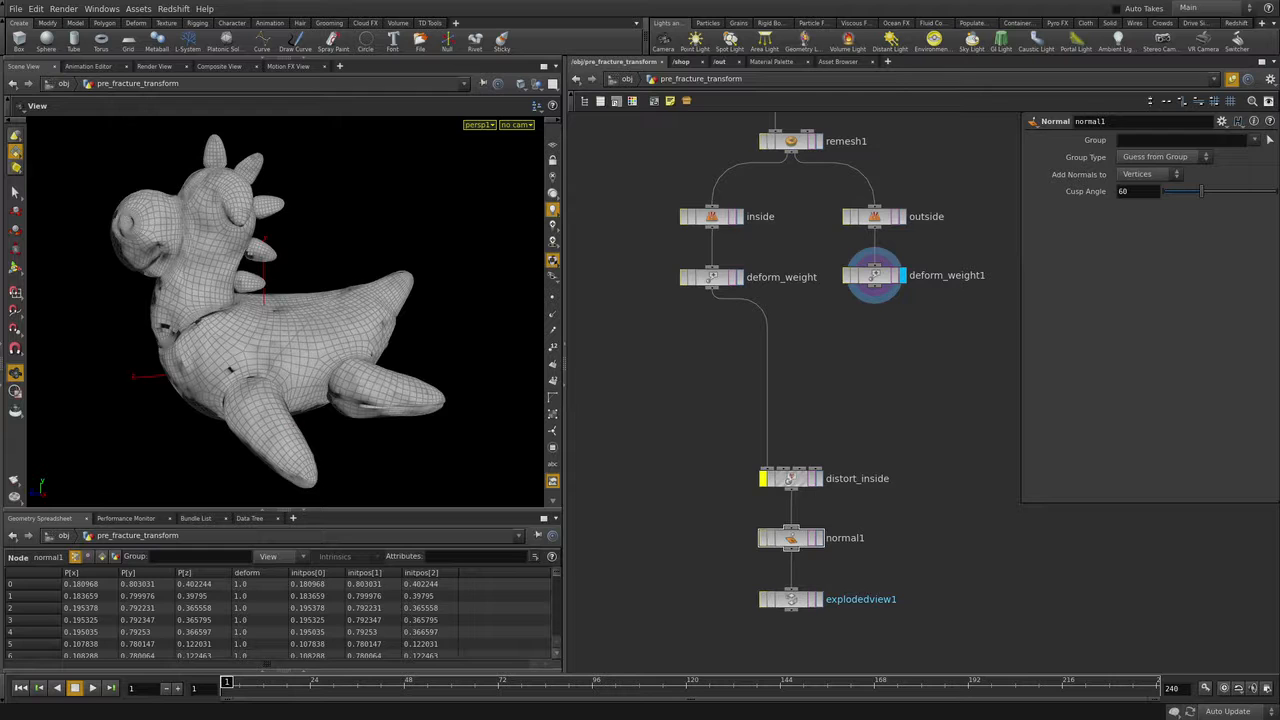
click(740, 277)
click(711, 277)
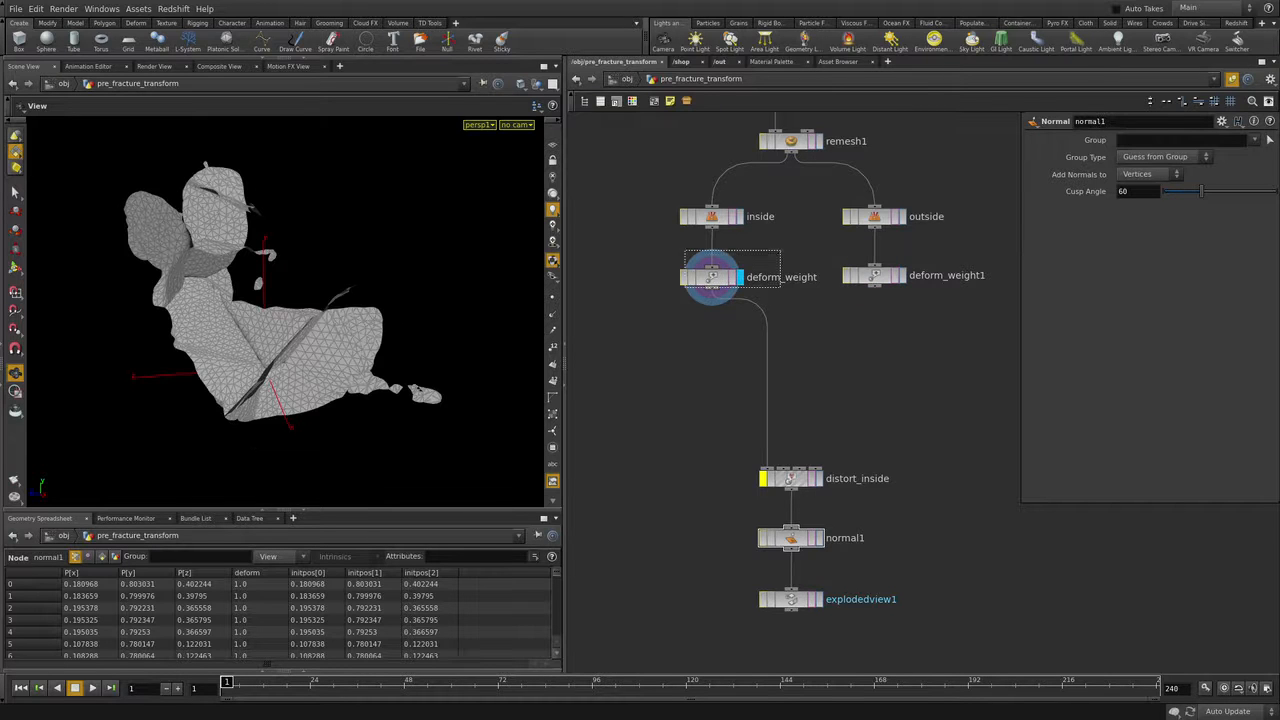
scroll(280, 300, up, 10)
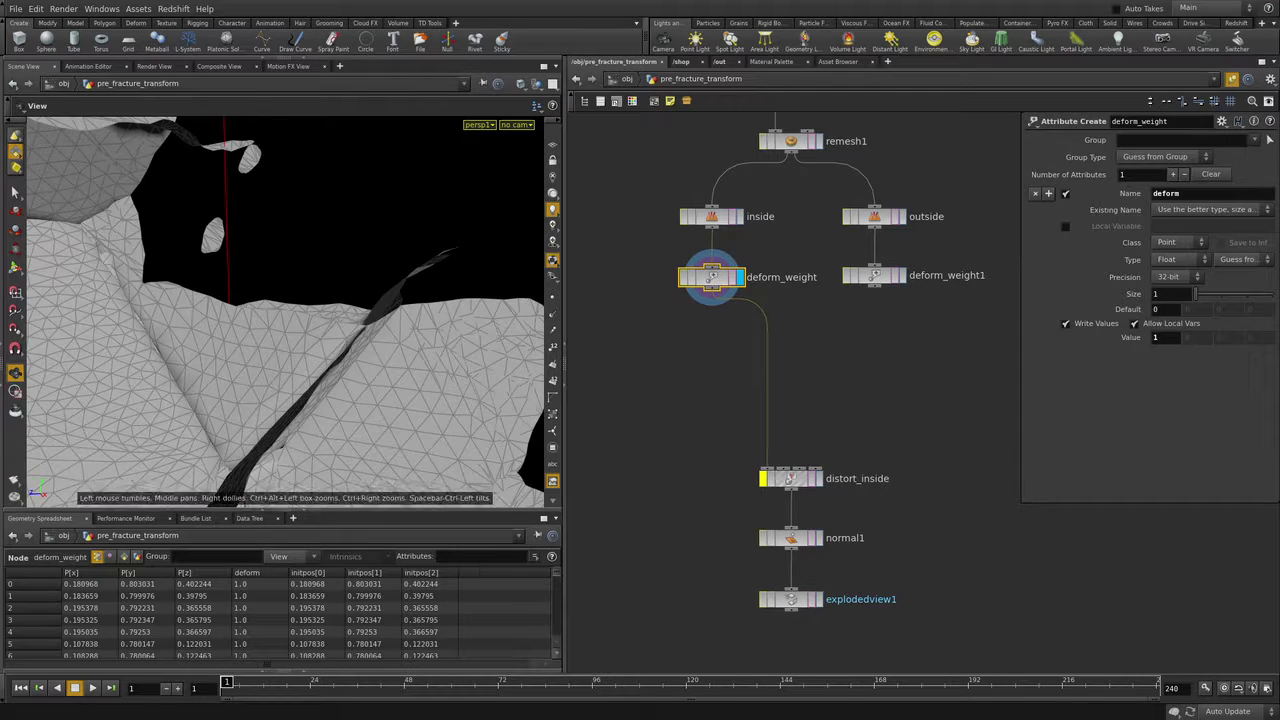
scroll(285, 312, down, 6)
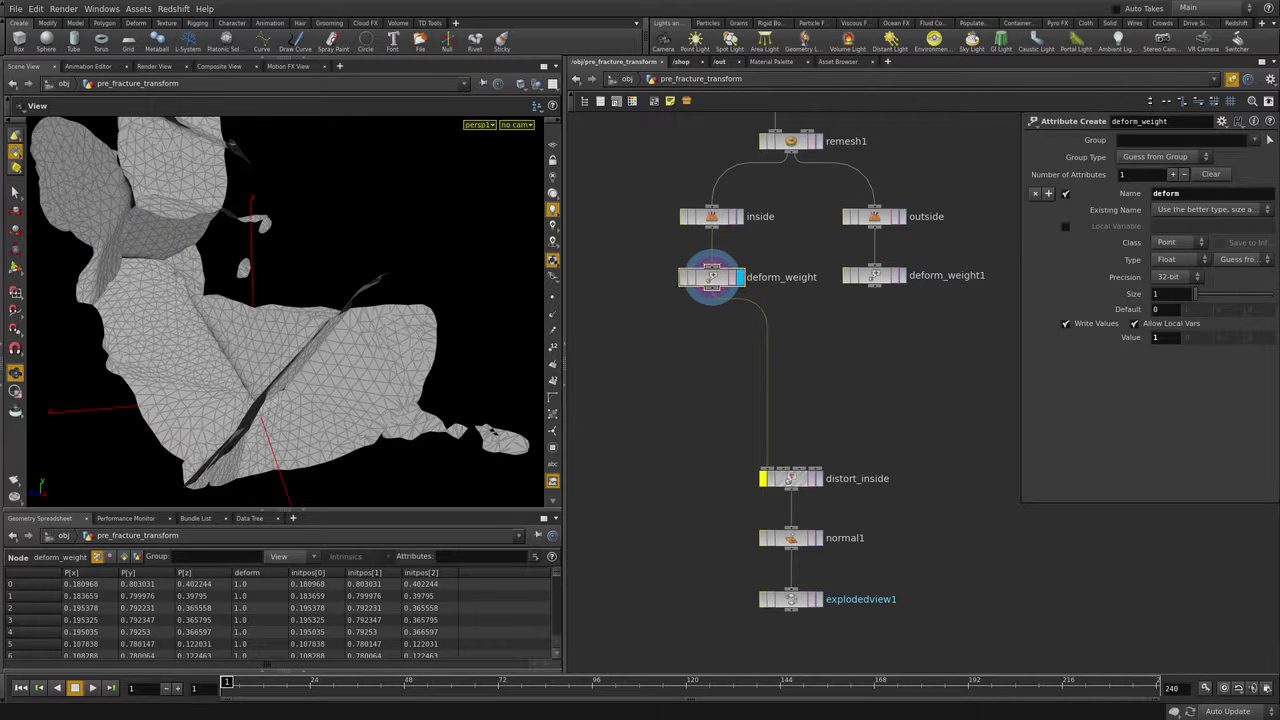
Step: Add an Attribute Transfer node with deform_weight wired to its first input and deform_weight1 to its second
key(Tab)
text(att)
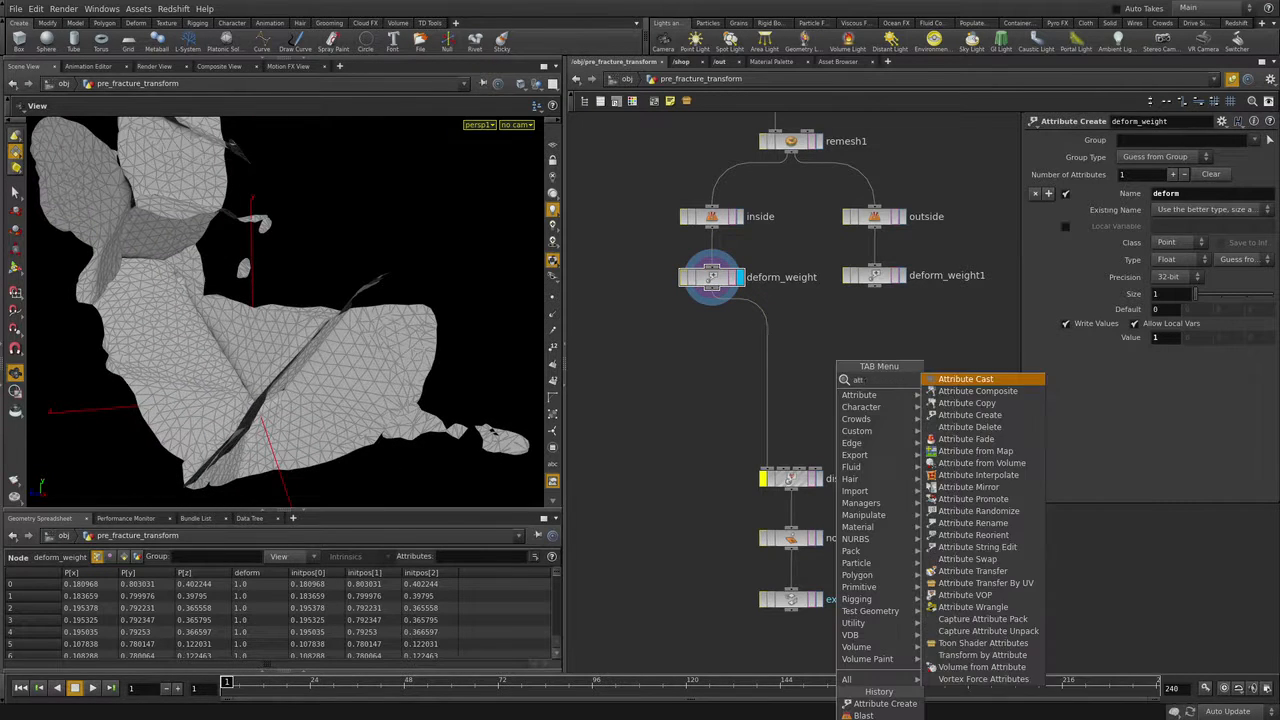
text(ribute transfer)
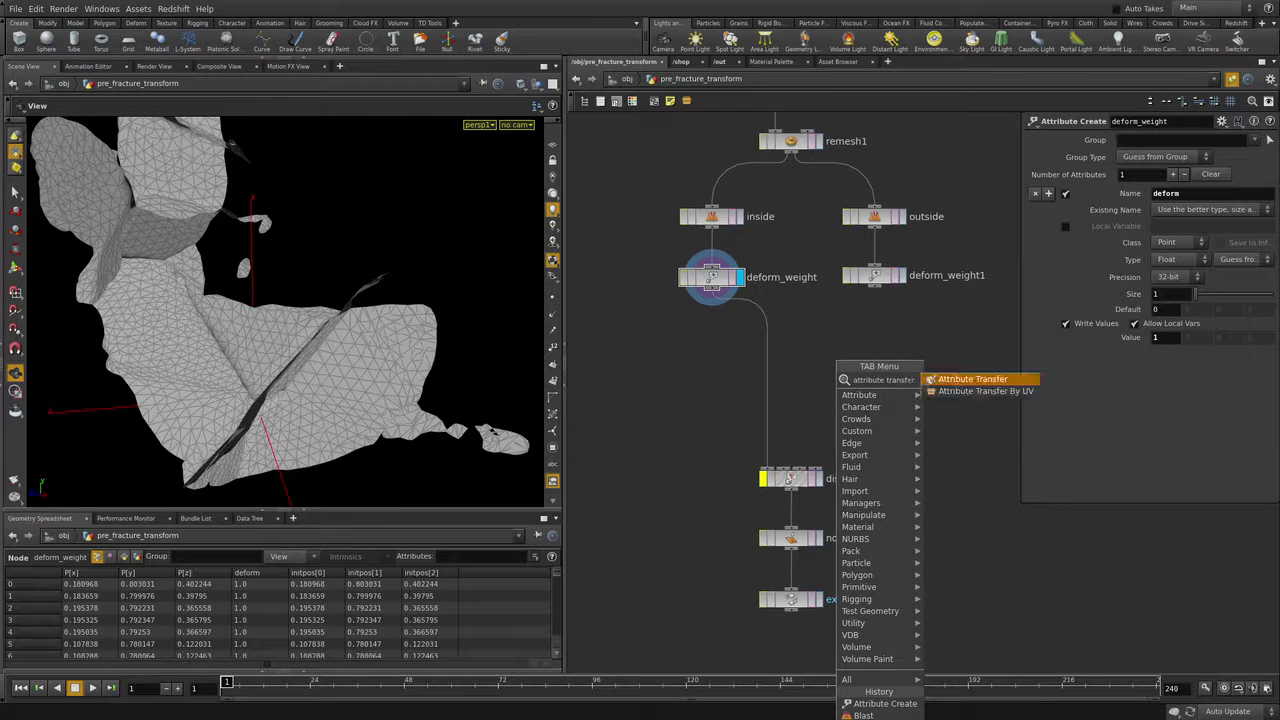
key(Return)
click(855, 376)
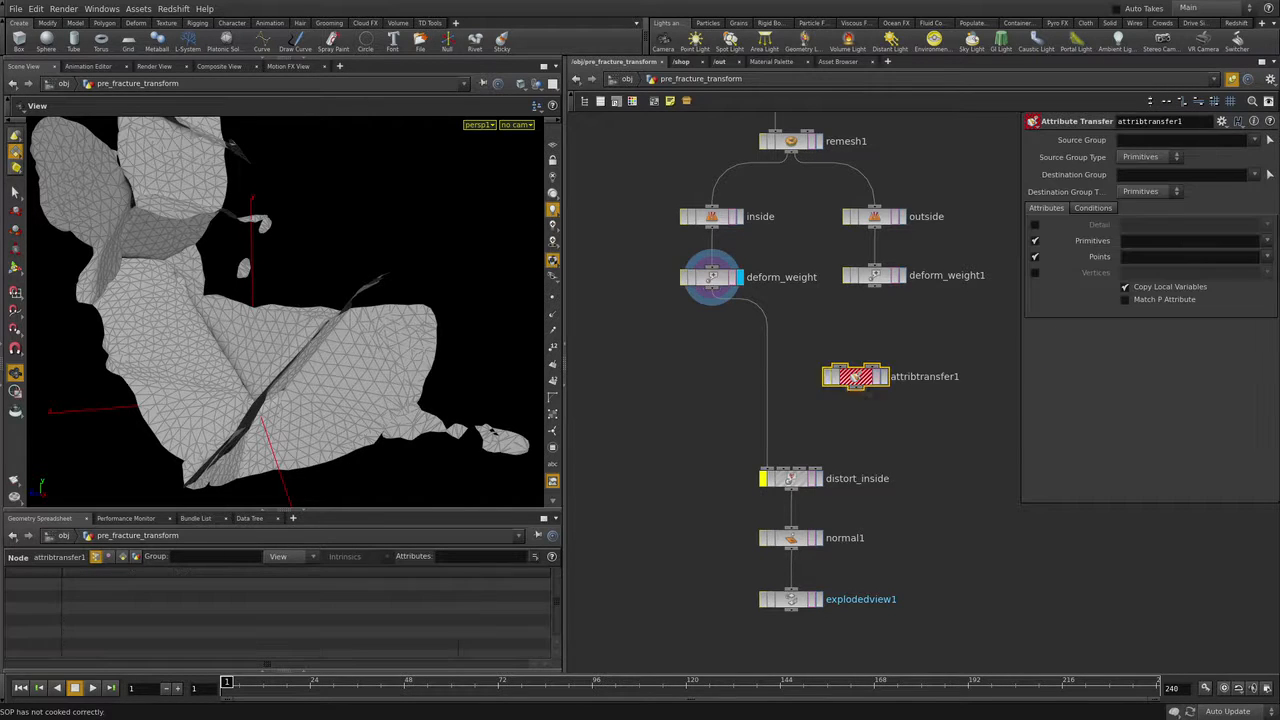
drag(855, 376, 848, 387)
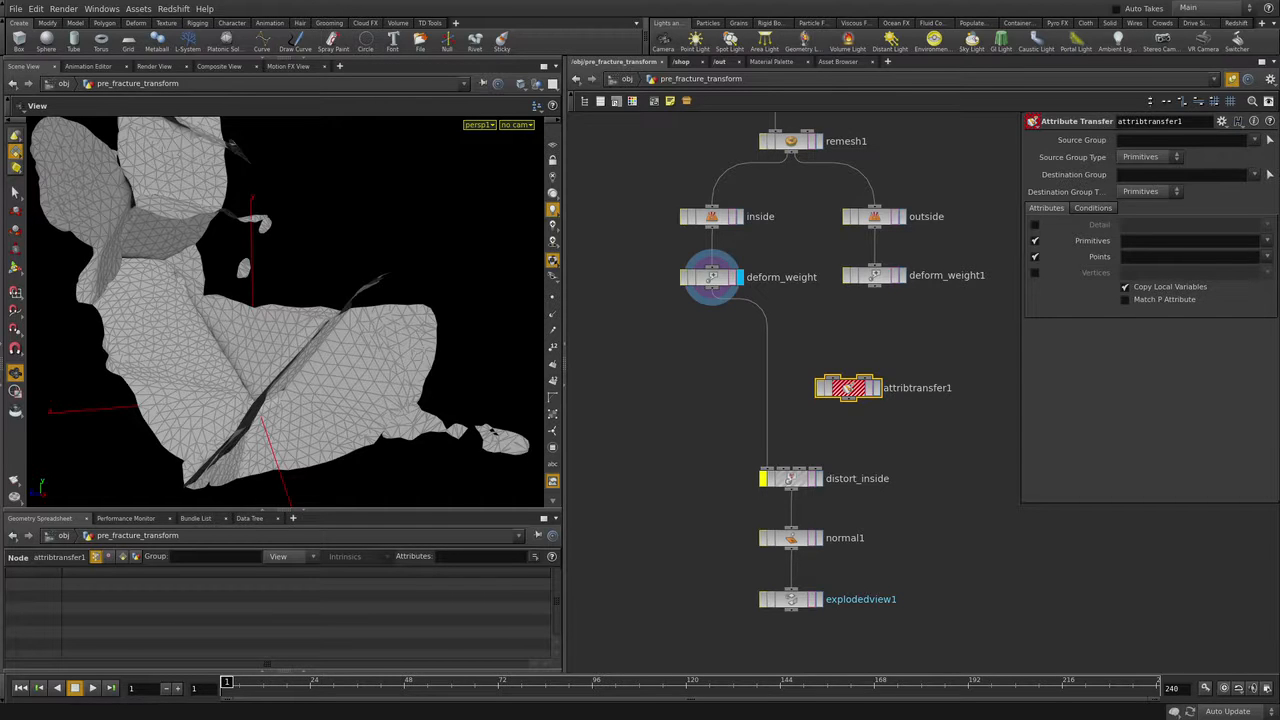
click(1092, 208)
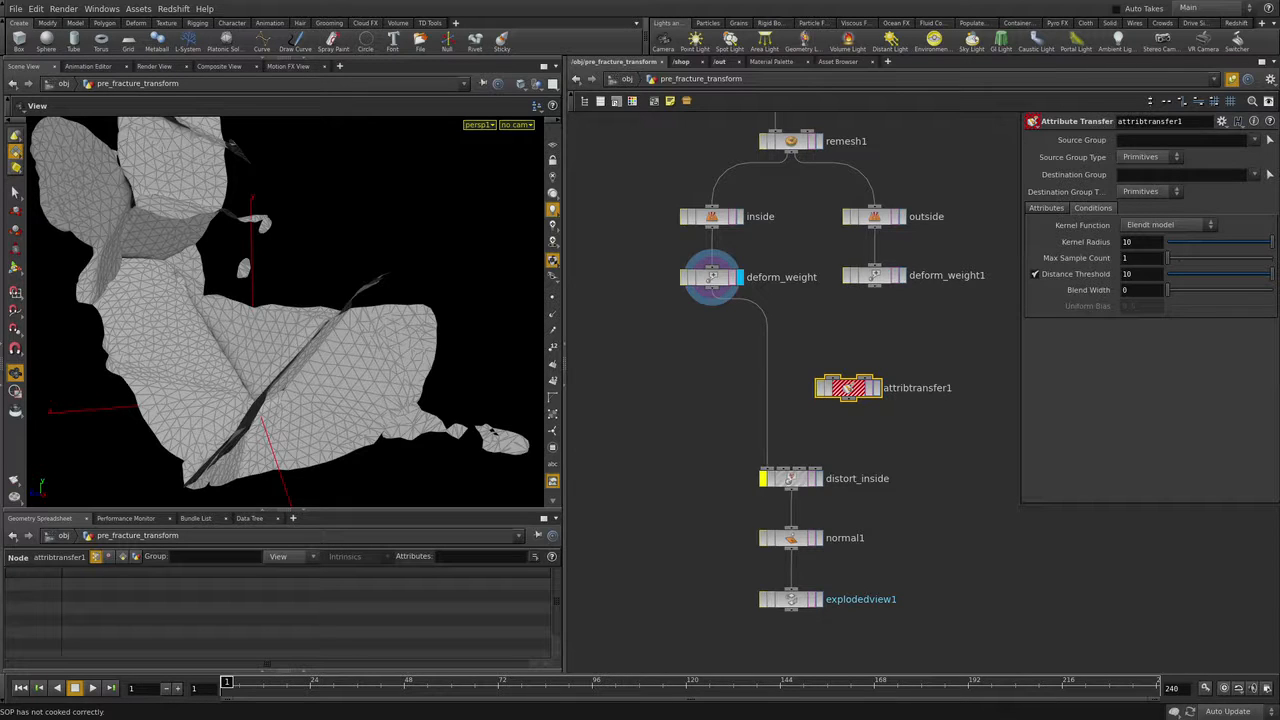
drag(848, 389, 836, 380)
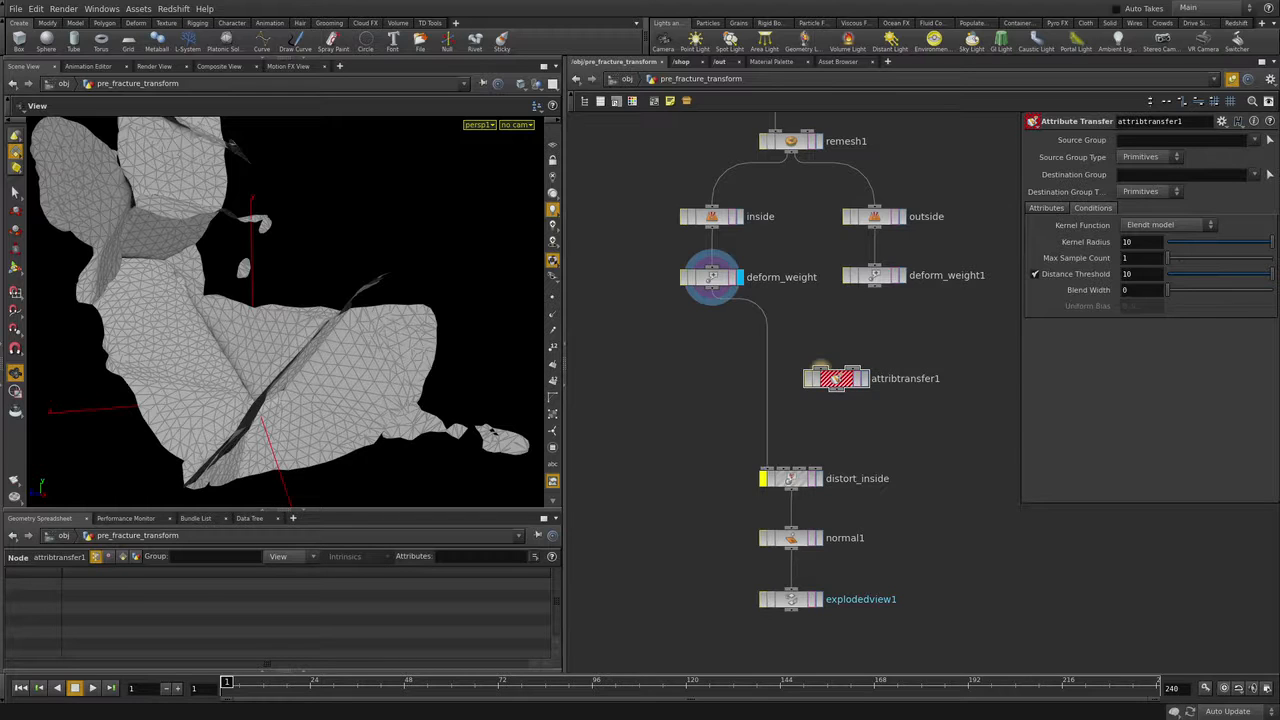
drag(834, 378, 820, 370)
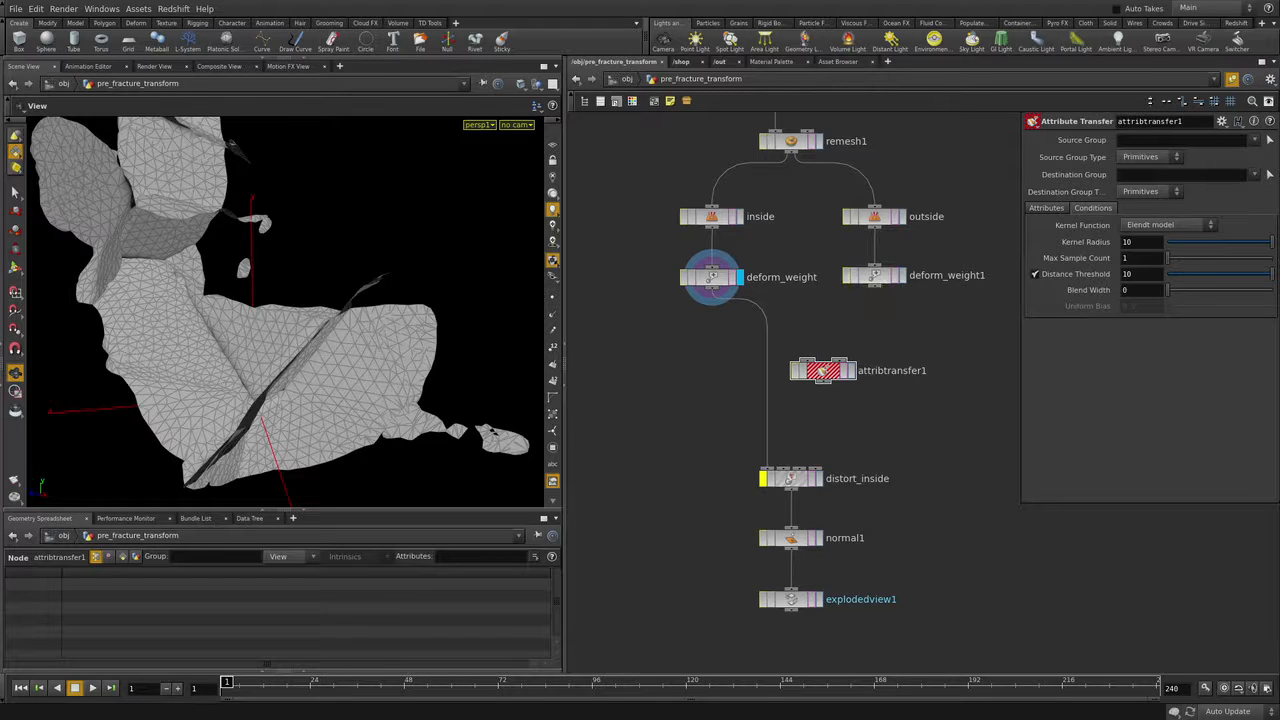
drag(875, 286, 712, 288)
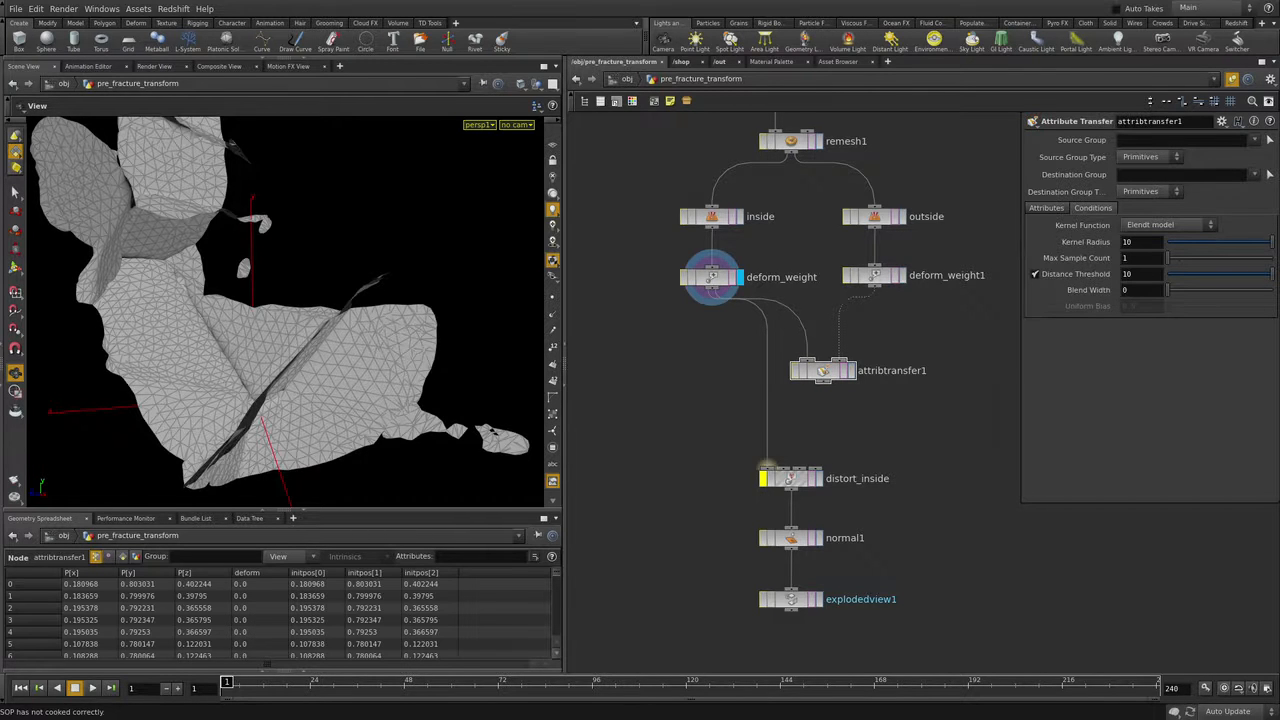
Step: Insert the Attribute Transfer node ahead of distort_inside, rename it blend_weights and display it
drag(823, 372, 897, 370)
click(860, 370)
text(blend_weights)
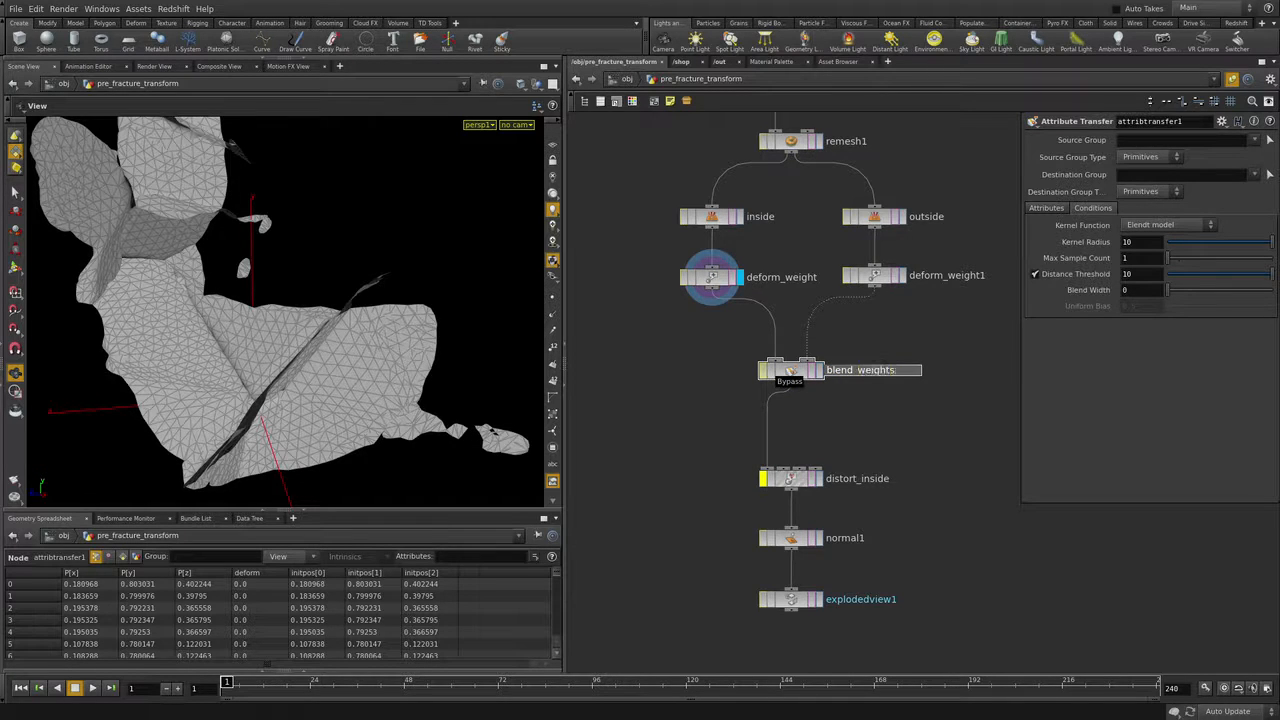
key(Return)
drag(726, 335, 864, 392)
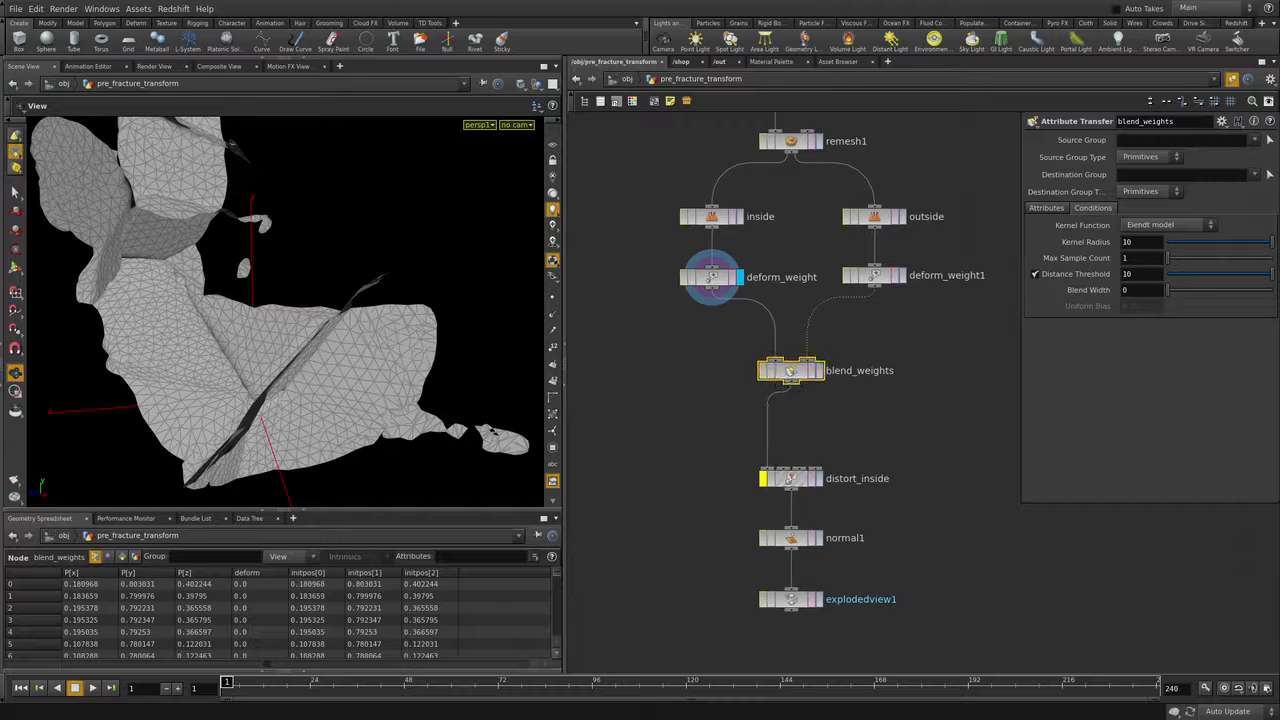
click(818, 370)
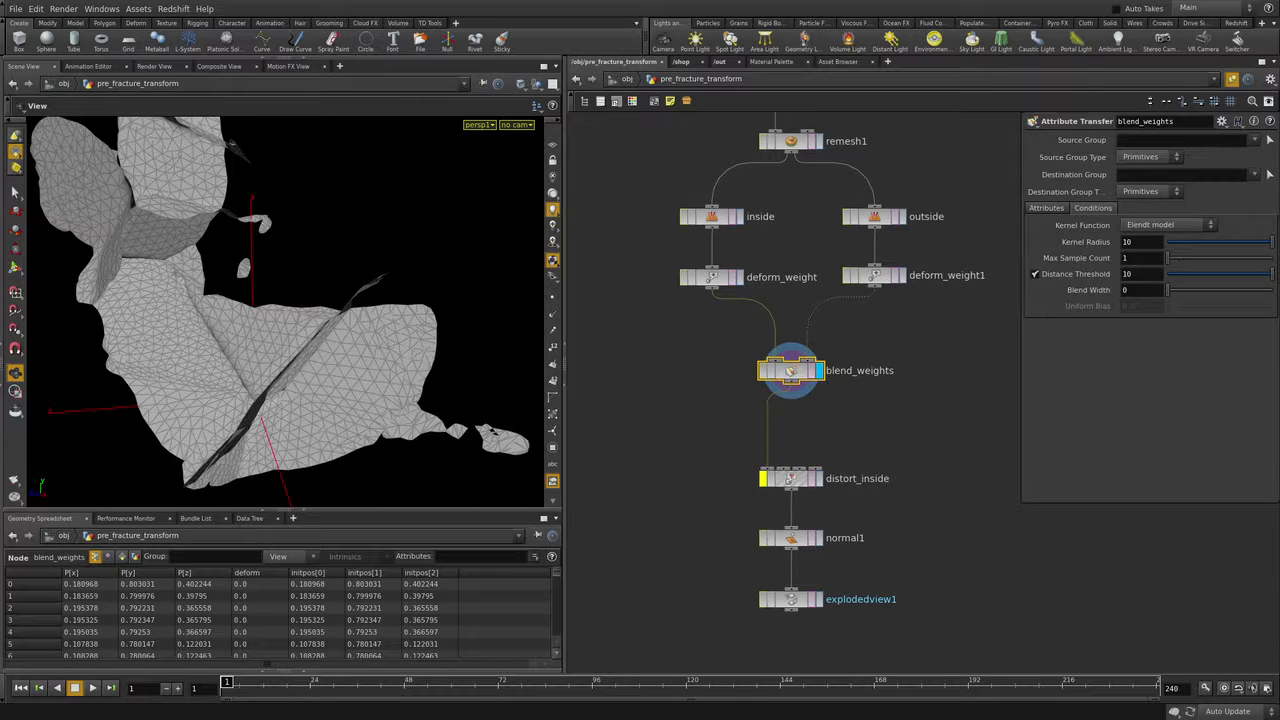
Step: Branch a Visualize node off blend_weights, display it and place it beside the main node chain
drag(280, 320, 360, 330)
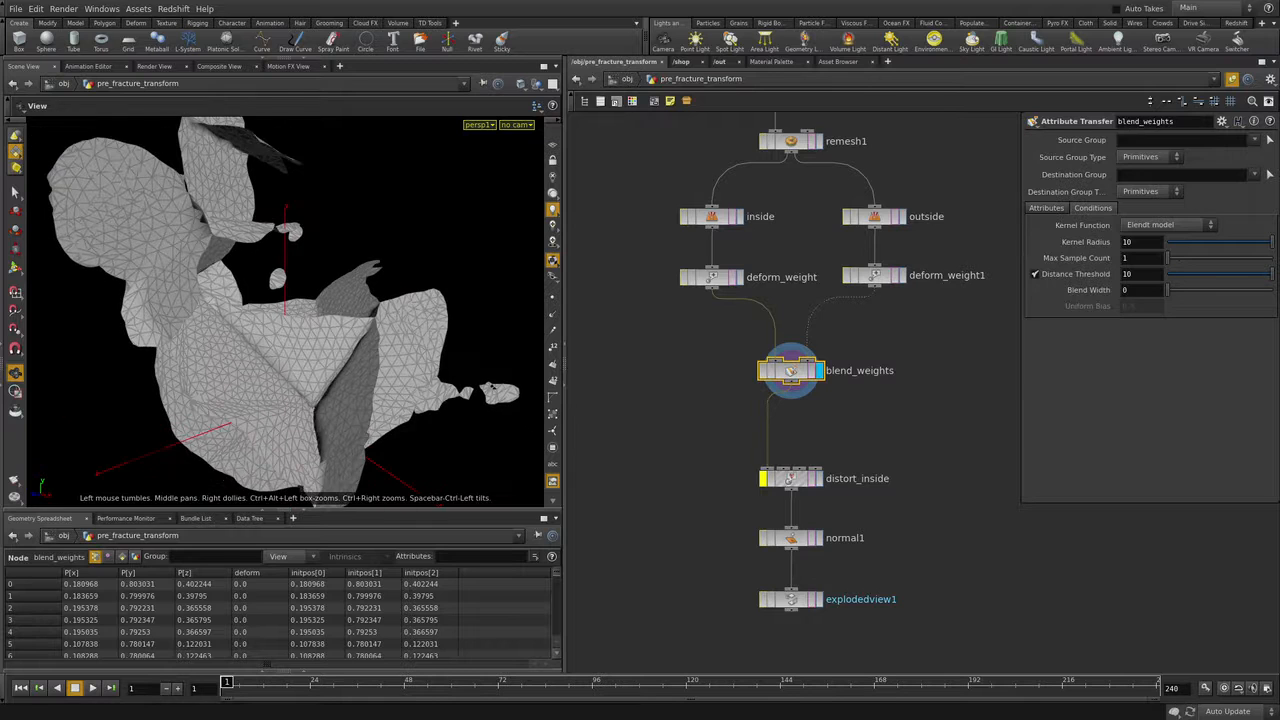
middle_drag(900, 420, 870, 383)
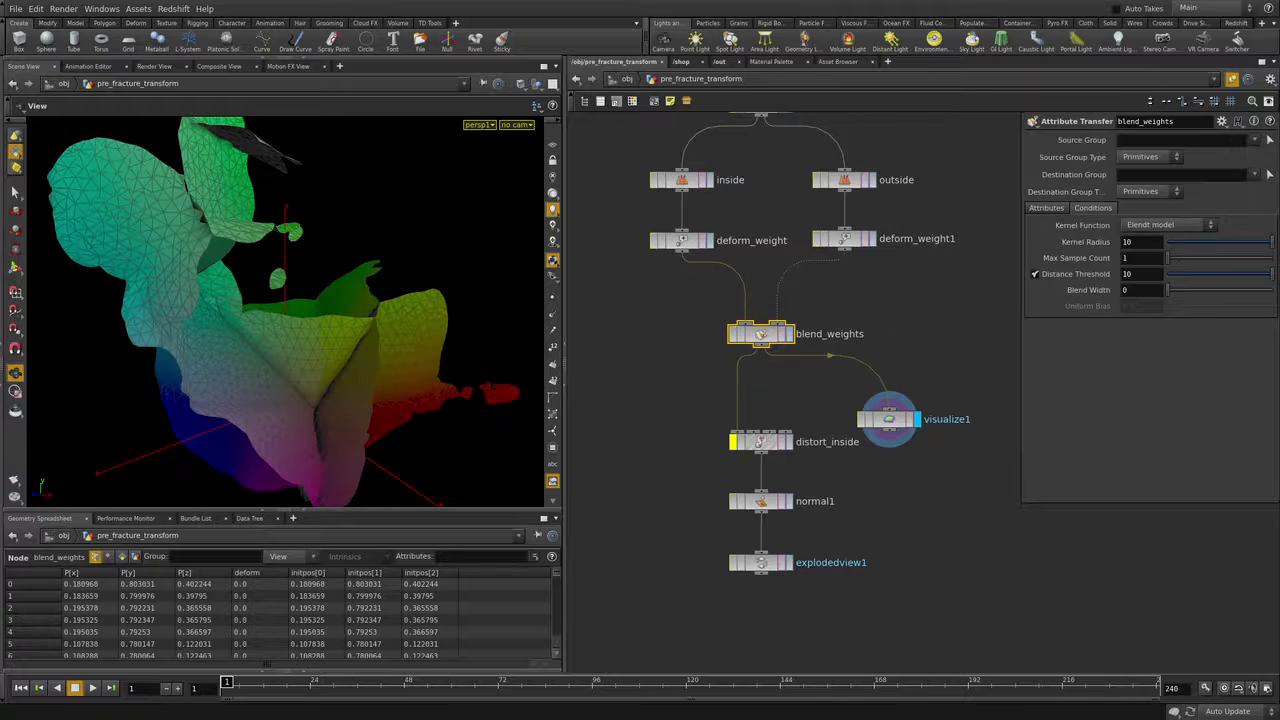
middle_drag(889, 418, 797, 382)
drag(797, 382, 858, 386)
click(846, 374)
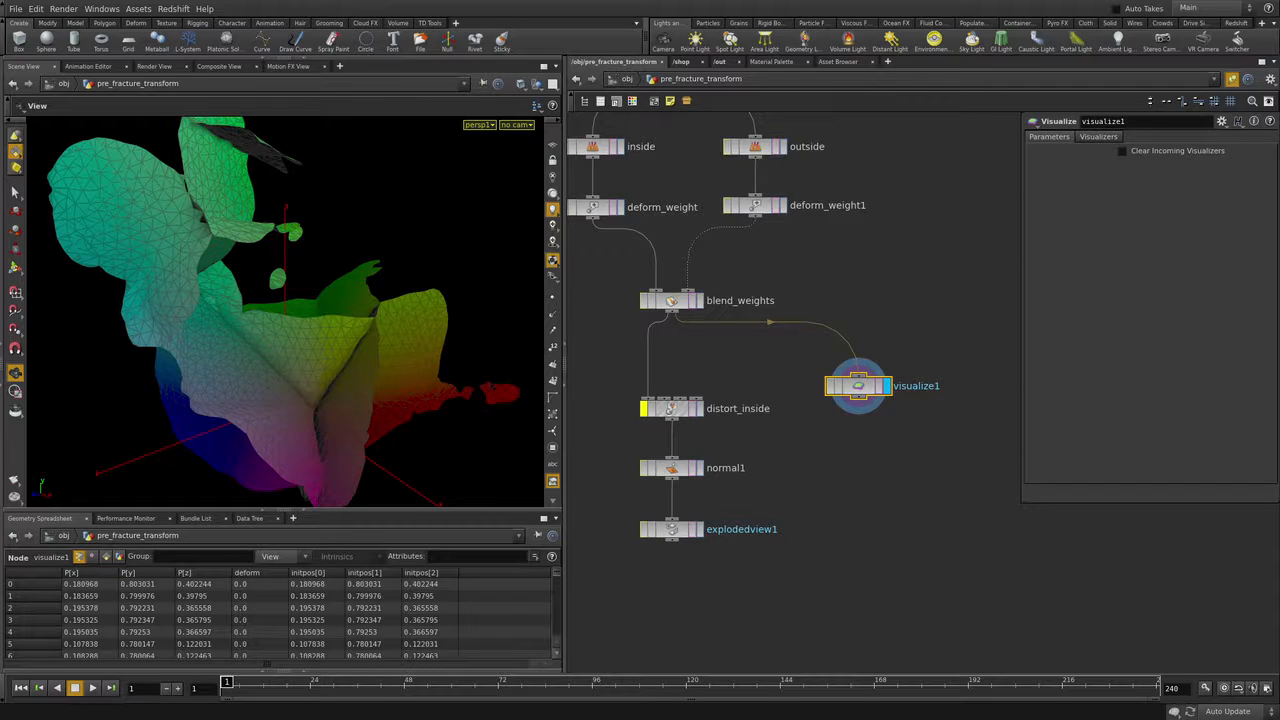
alt+drag(330, 320, 262, 318)
drag(858, 386, 860, 386)
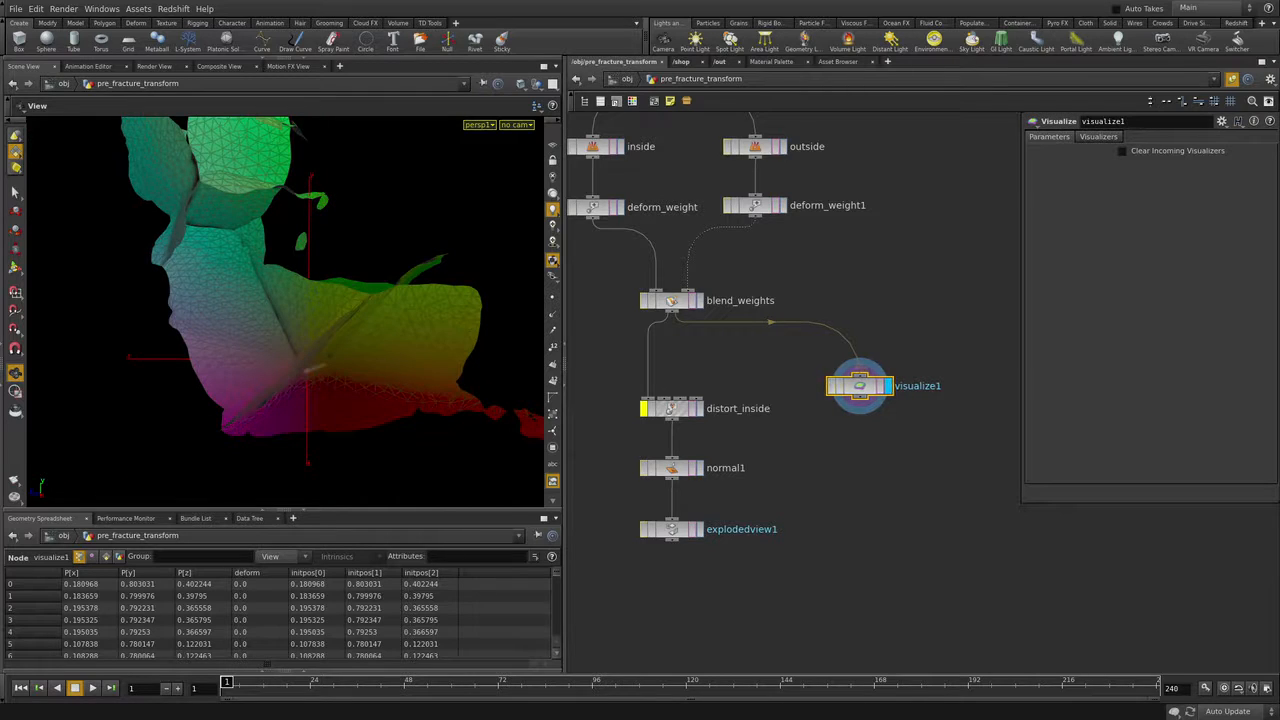
Step: Widen the parameter area and set the color visualizer's attribute to deform with the Ramped Attribute color type
click(1097, 136)
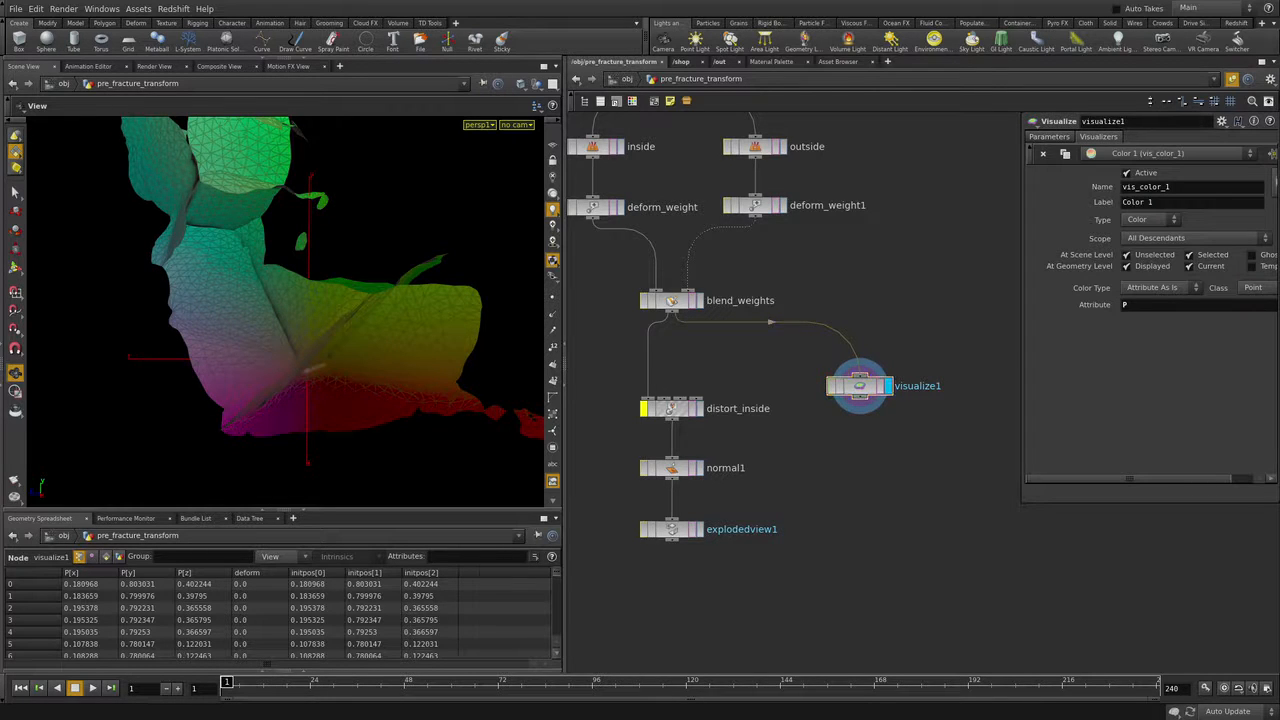
drag(1023, 501, 941, 532)
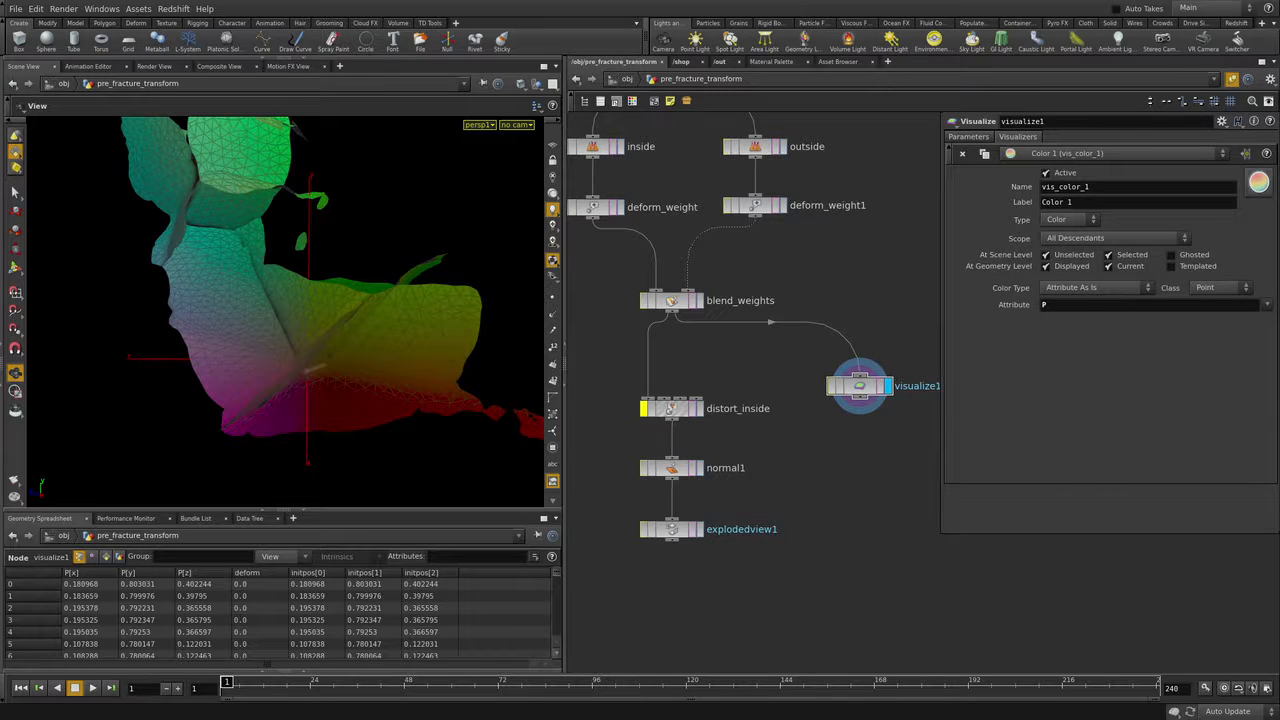
text(deform)
key(Return)
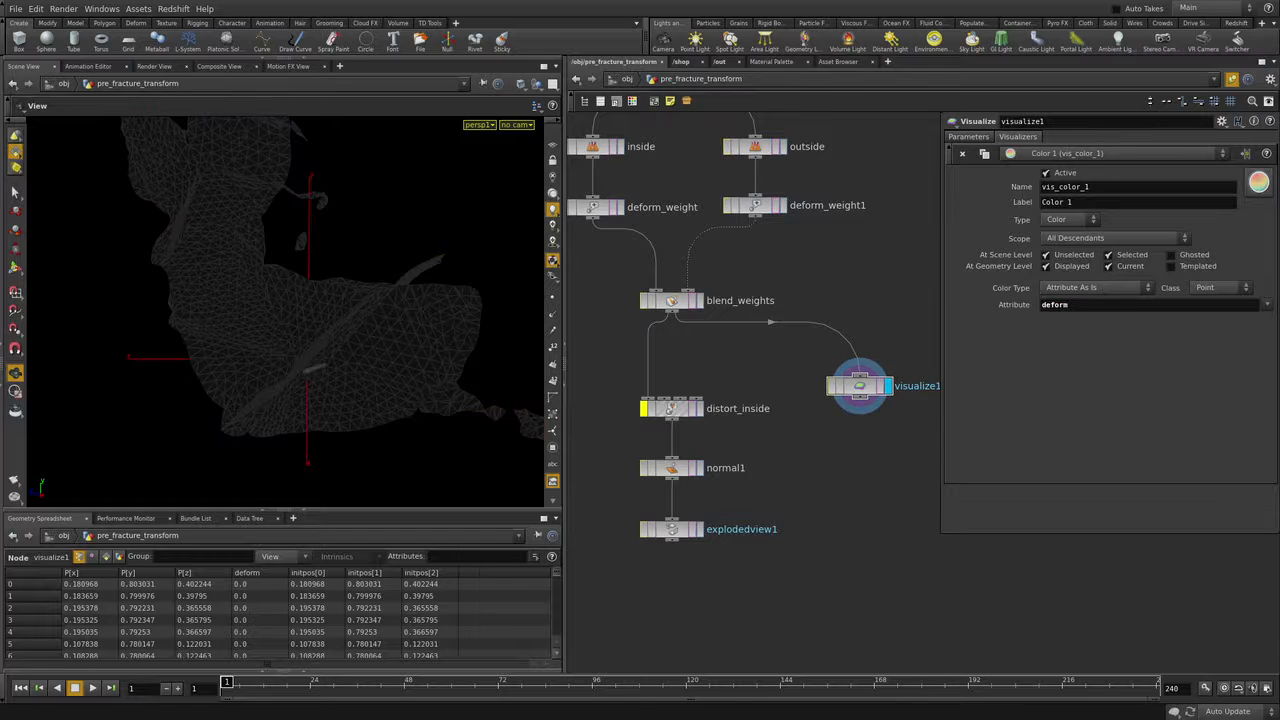
click(1095, 287)
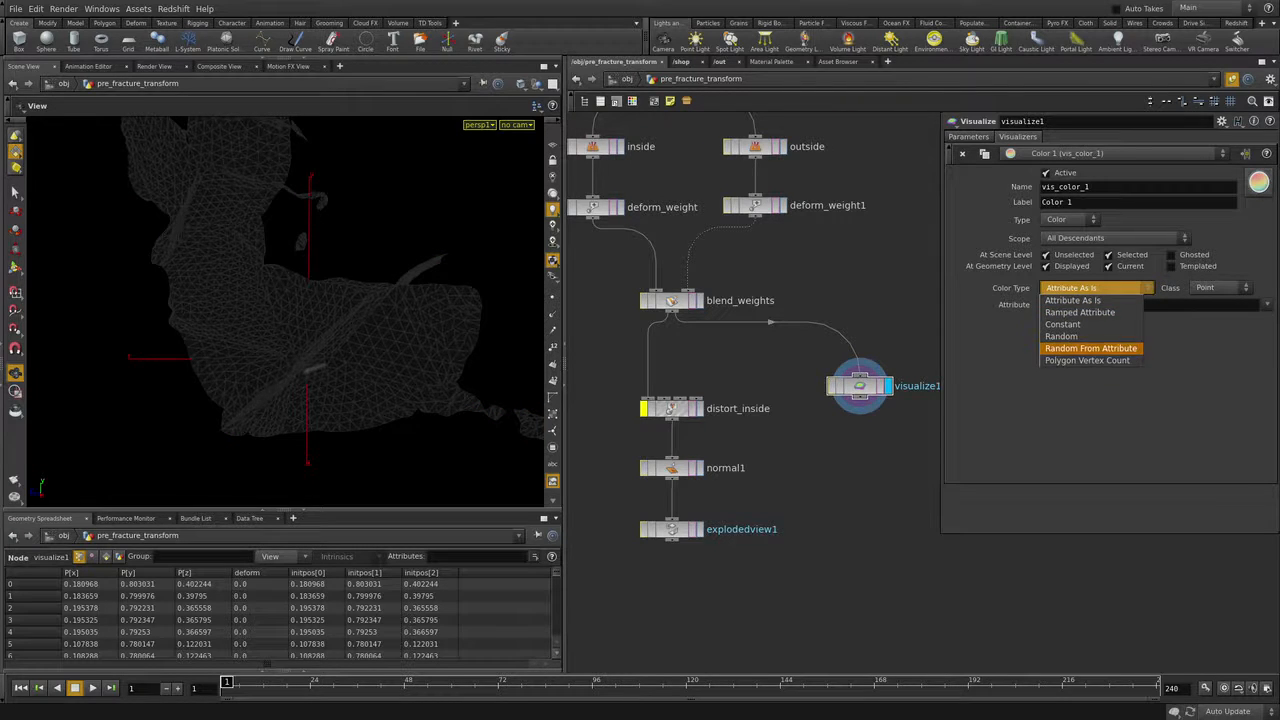
click(1080, 312)
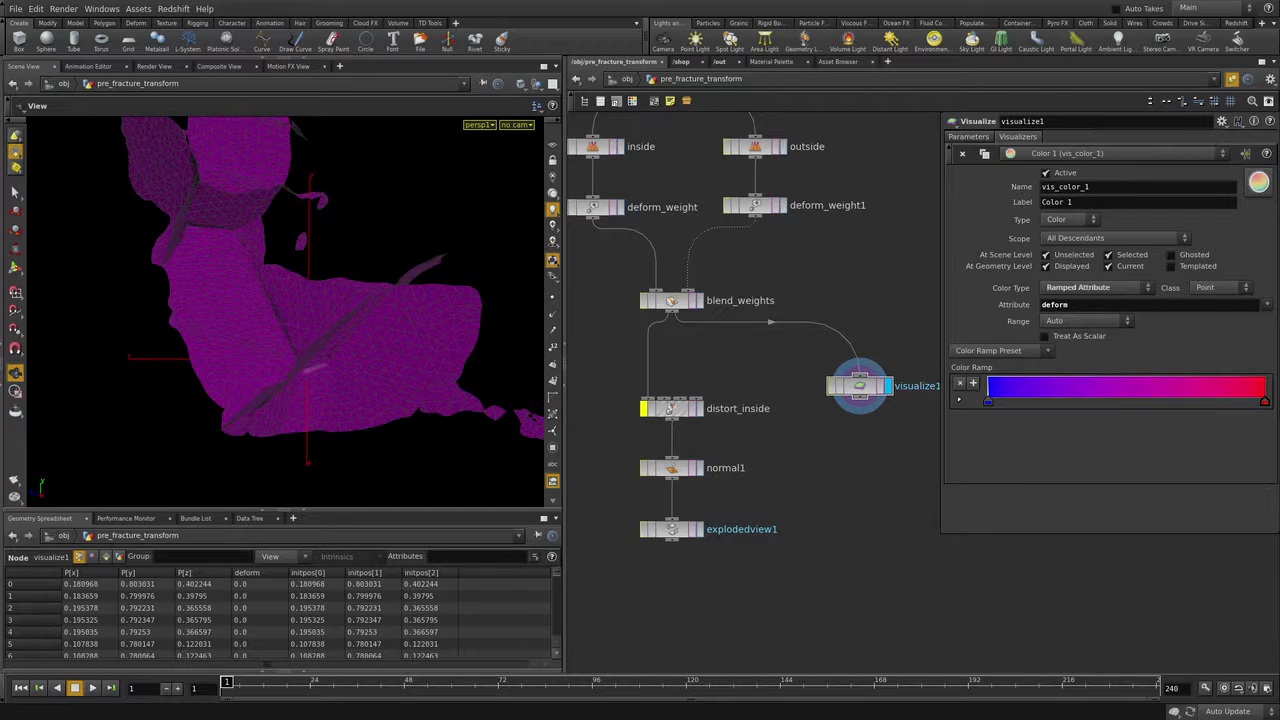
Step: Set the color visualizer's range to Min and Max in visualize1
click(1087, 320)
click(1075, 336)
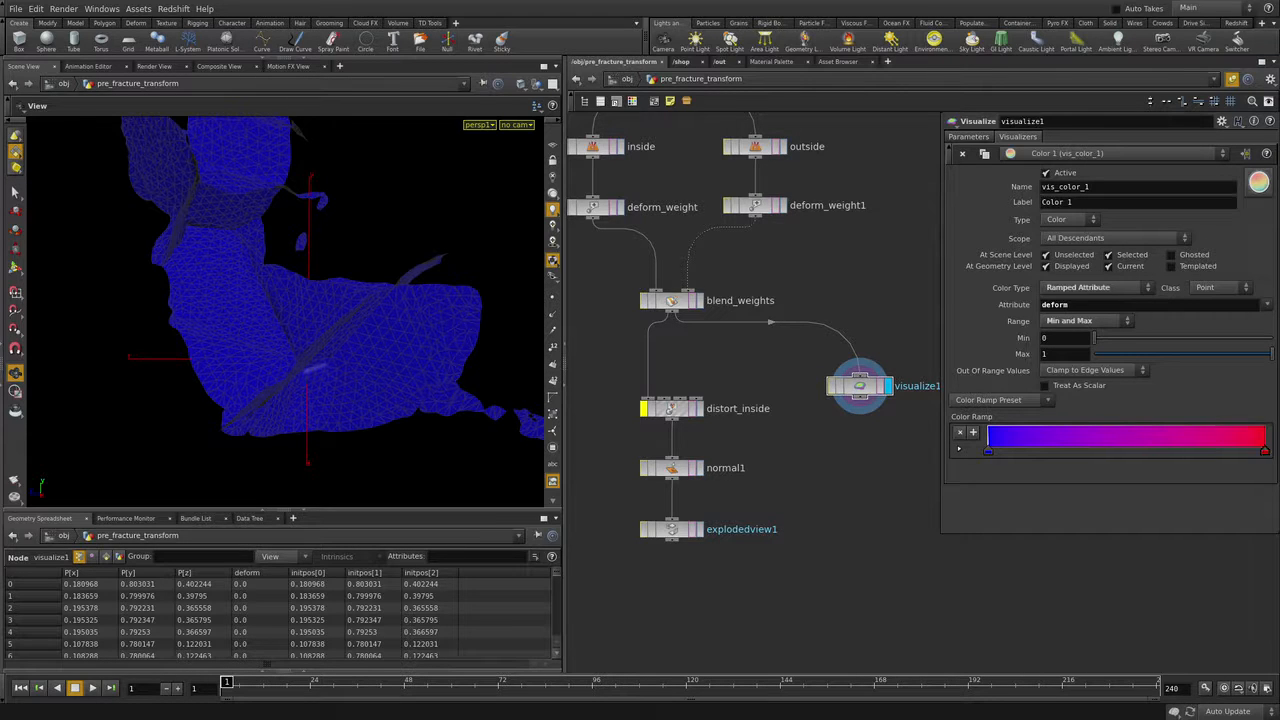
Step: Limit blend_weights to transferring only the point attribute deform, with primitive attributes disabled
drag(767, 270, 617, 323)
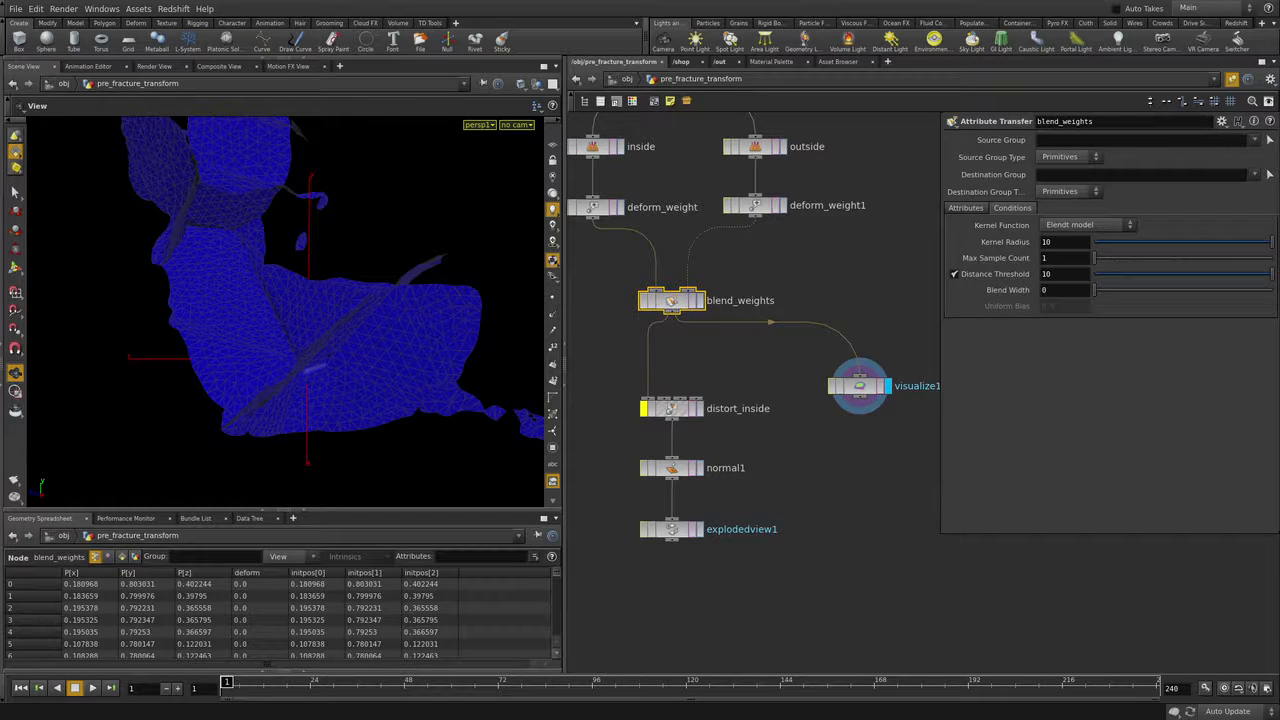
click(965, 208)
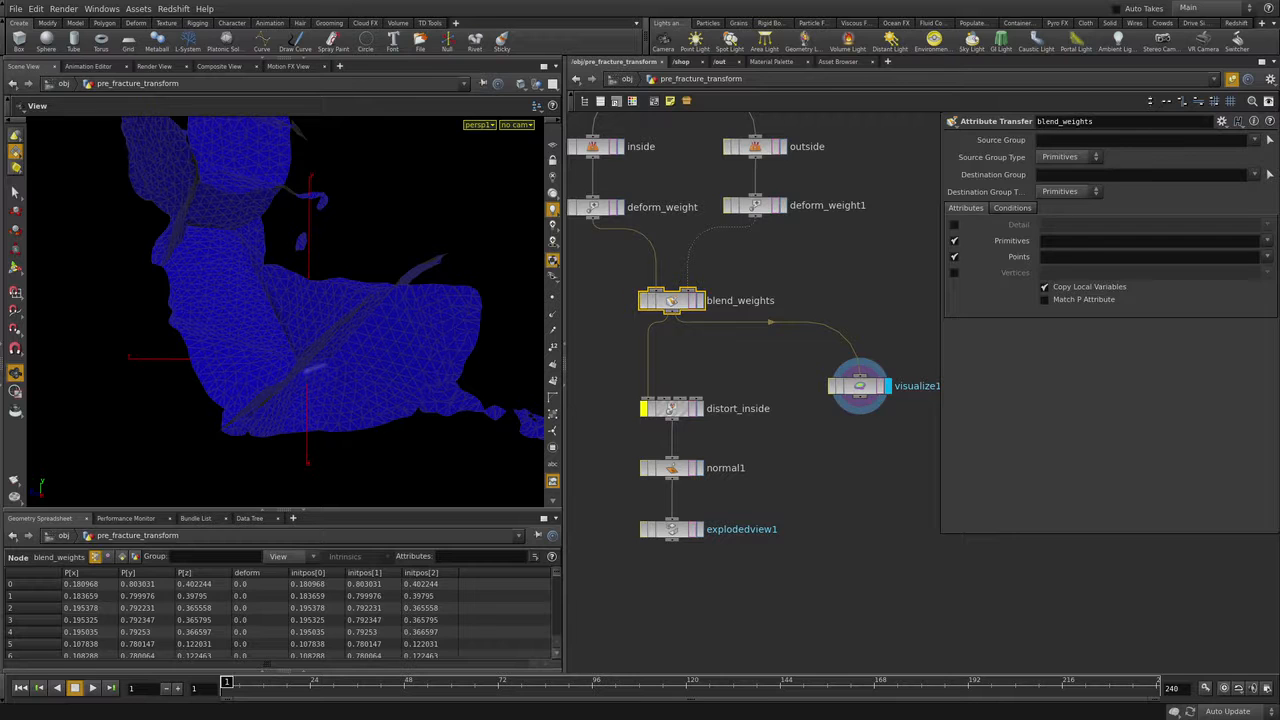
click(953, 240)
text(deform)
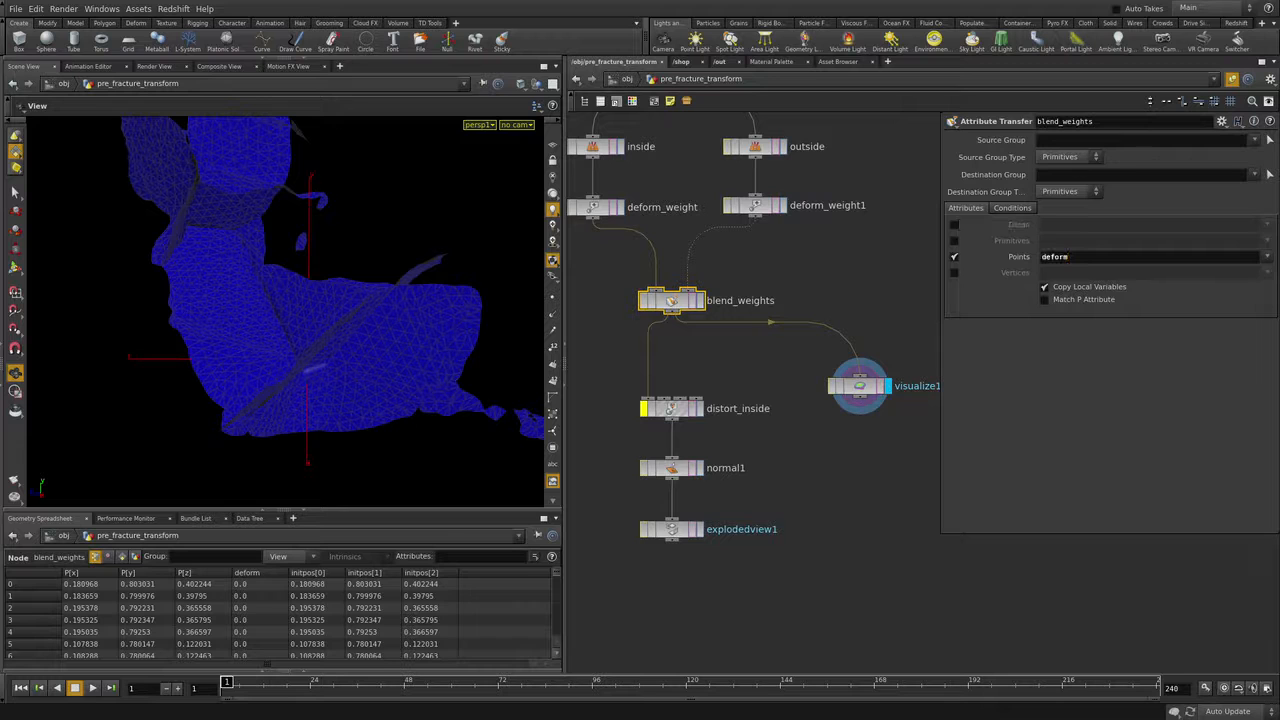
Step: Lower the distance threshold of blend_weights to 0.1 and check the weight falloff on the interior faces
click(1011, 208)
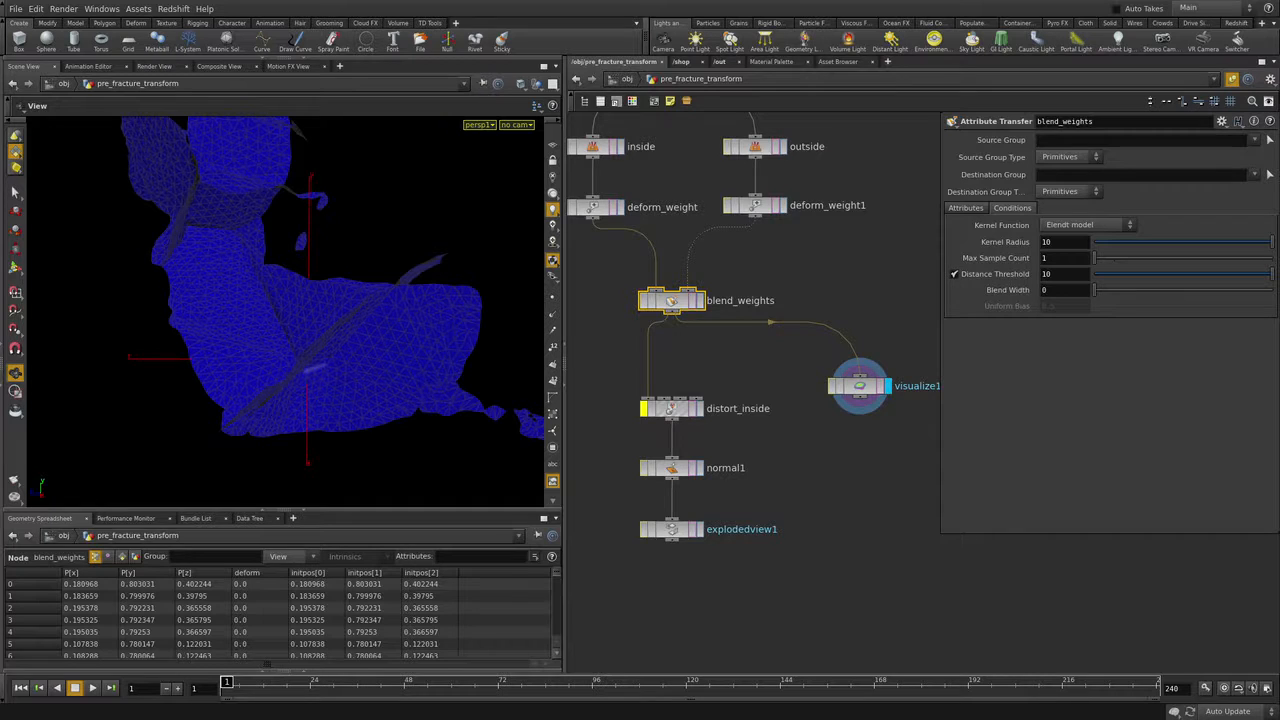
drag(1270, 274, 1097, 274)
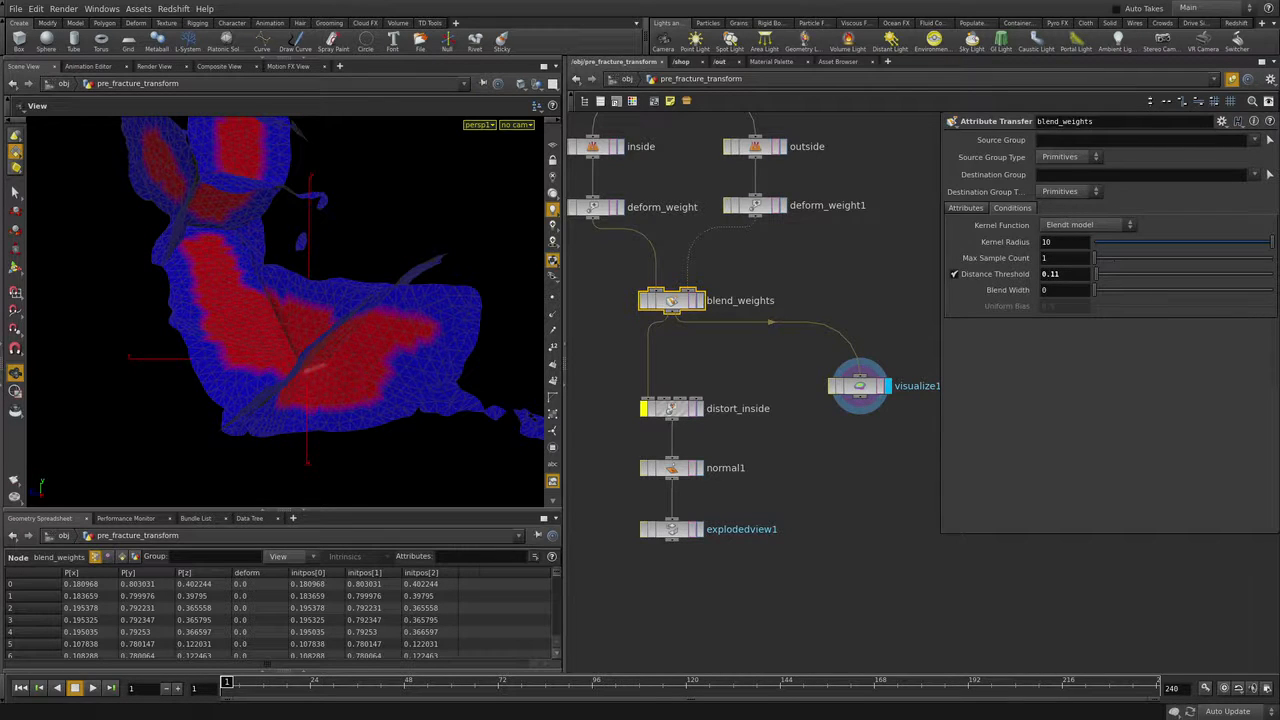
key(BackSpace)
key(Return)
mouse_move(300, 330)
mouse_down()
mouse_move(390, 330)
mouse_move(300, 340)
mouse_up()
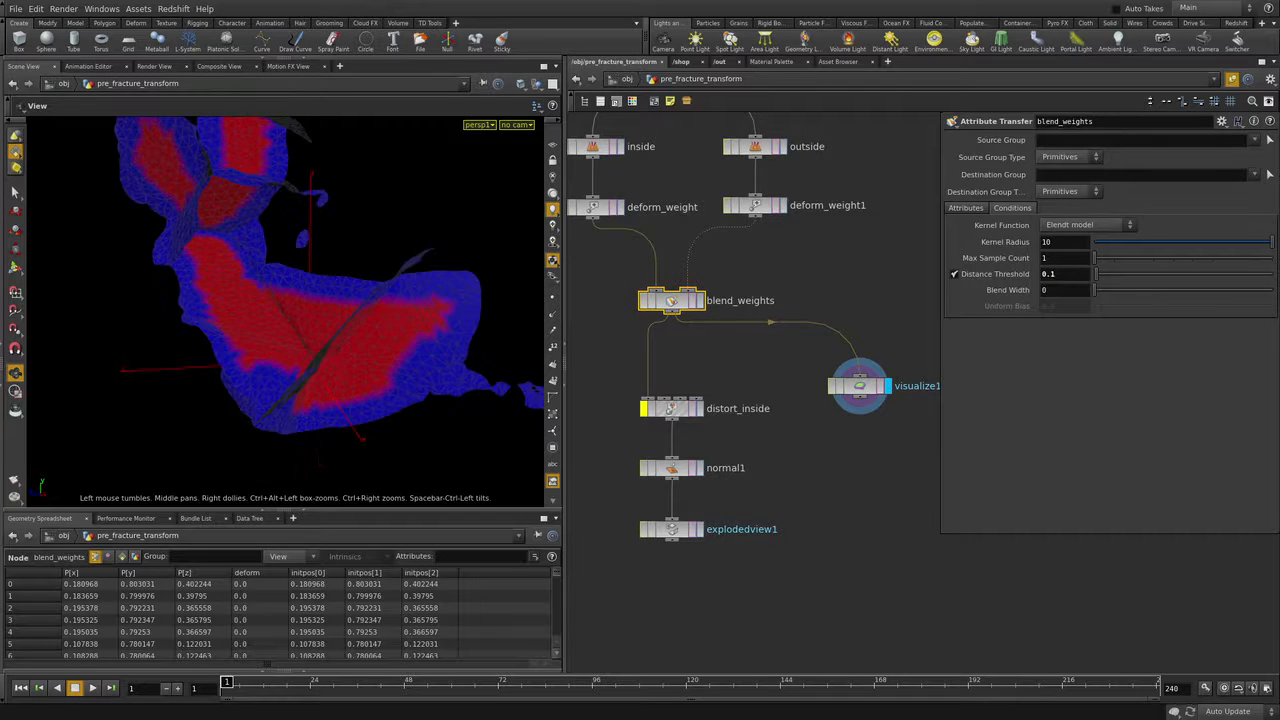
right_drag(300, 340, 350, 340)
drag(350, 340, 310, 385)
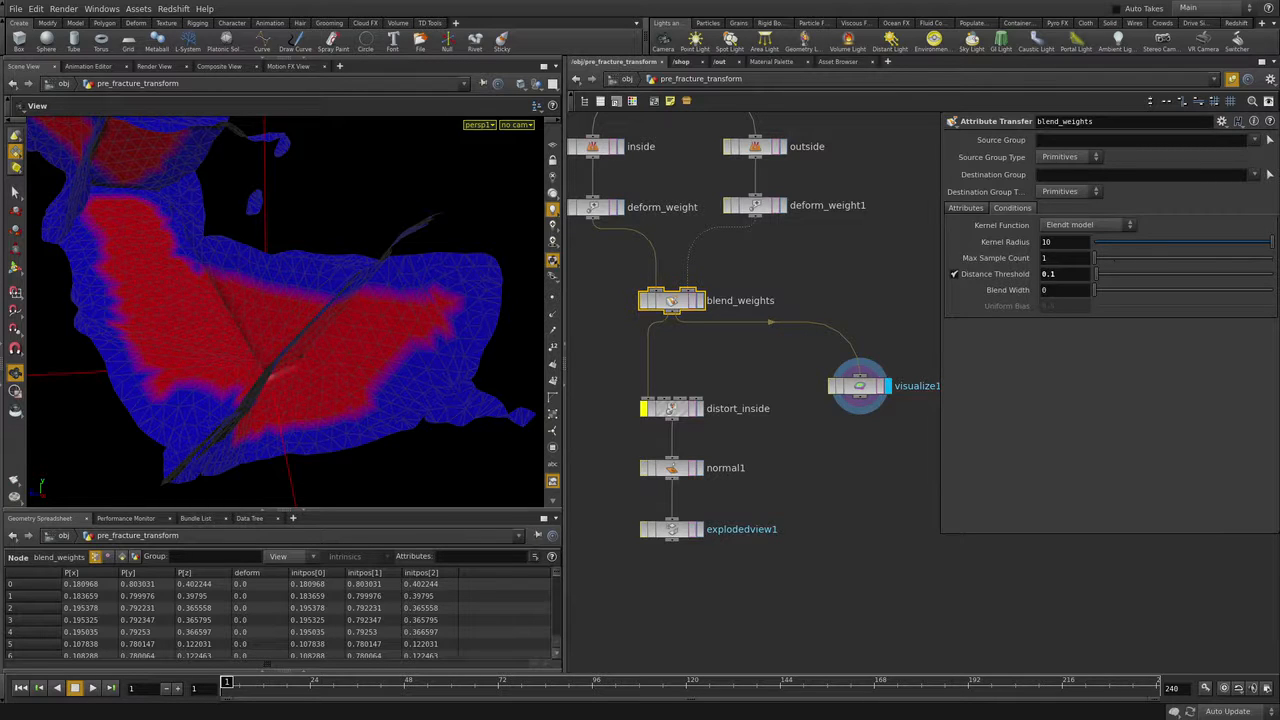
Step: Set the blend width of blend_weights to 0.15 and its distance threshold to 0.01
drag(1095, 289, 1098, 289)
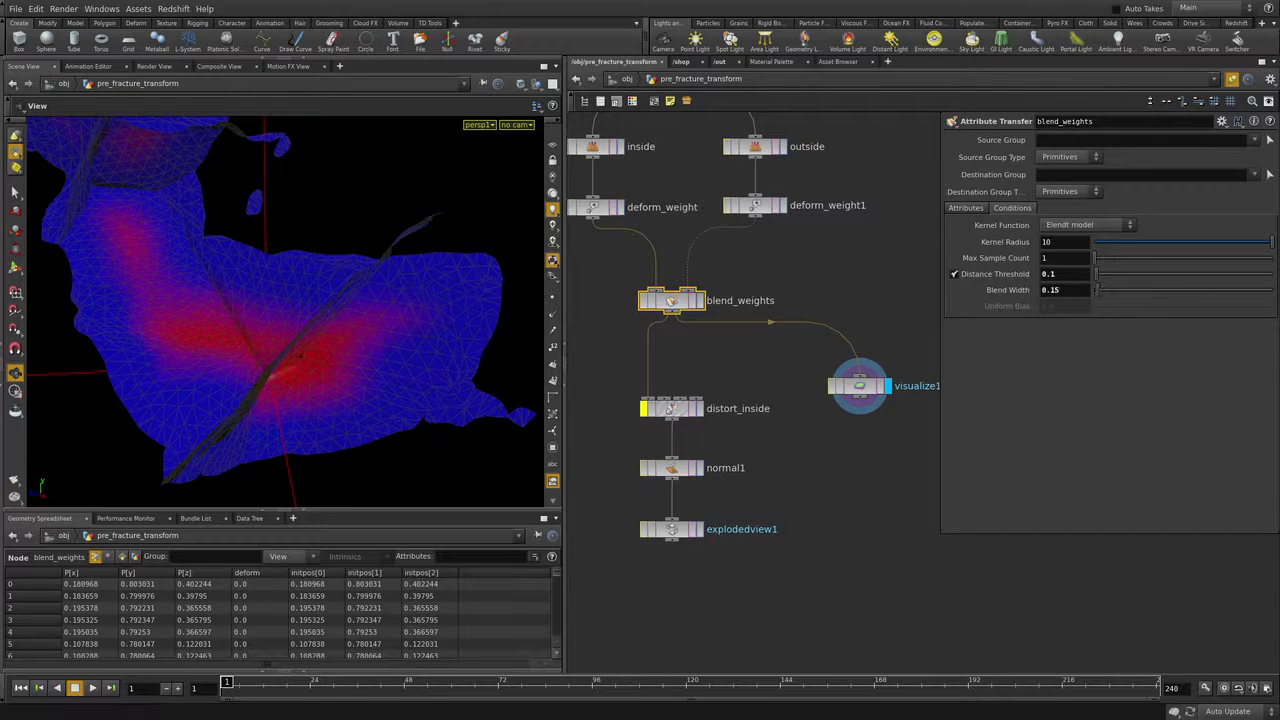
text(0)
key(Return)
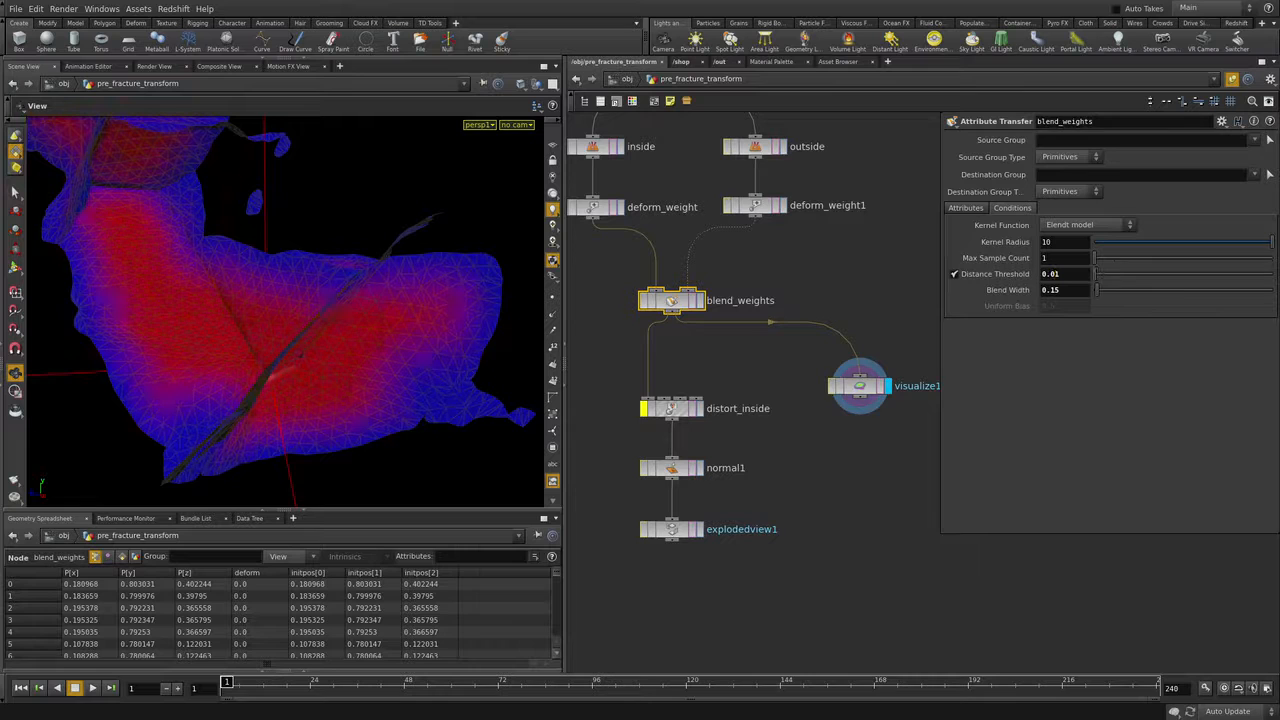
mouse_move(300, 330)
mouse_down()
mouse_move(390, 340)
mouse_move(230, 320)
mouse_move(305, 330)
mouse_move(285, 345)
mouse_up()
right_drag(285, 345, 250, 330)
middle_drag(280, 300, 293, 329)
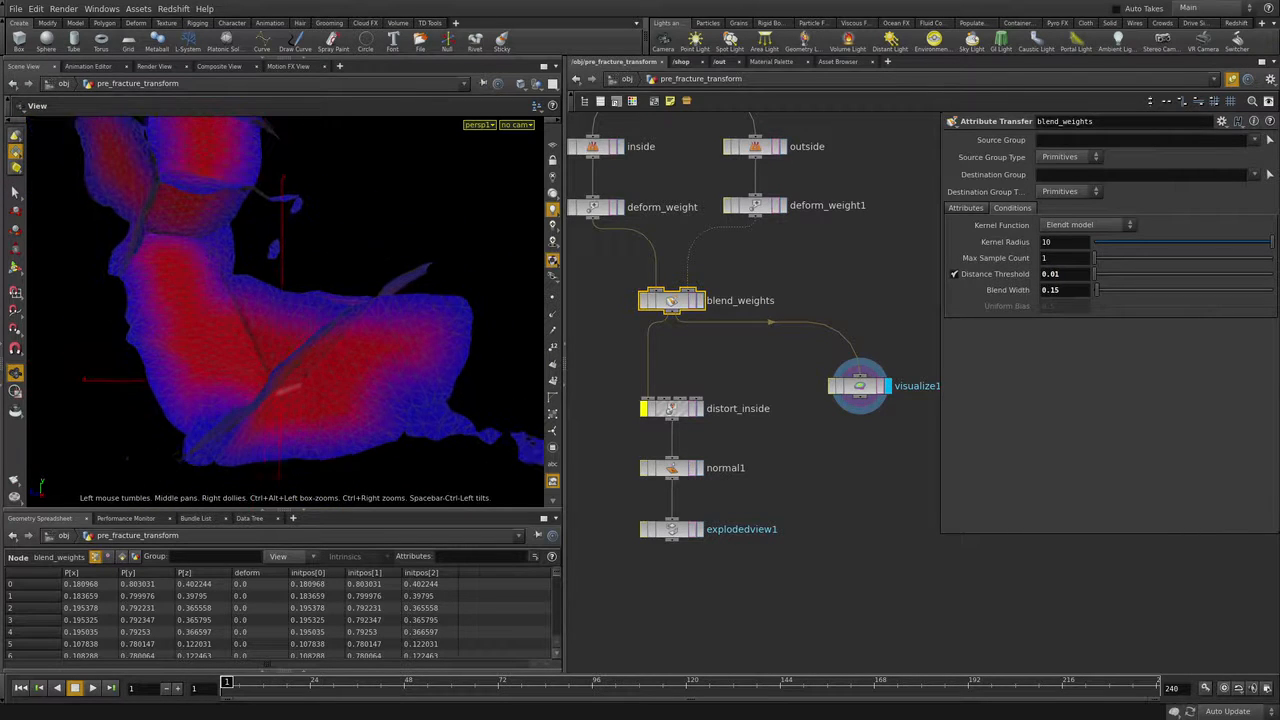
Step: Change the kernel function of blend_weights to Blinn model and examine the falloff on the interior faces
click(1085, 225)
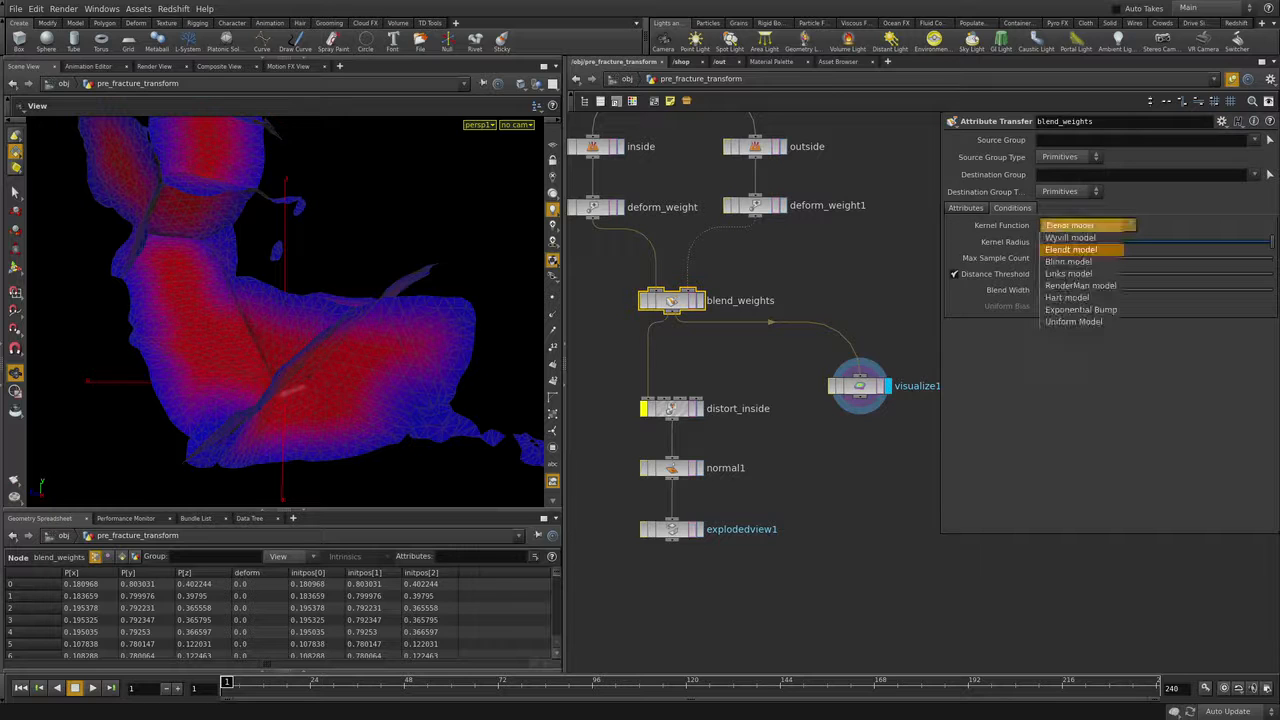
click(1068, 261)
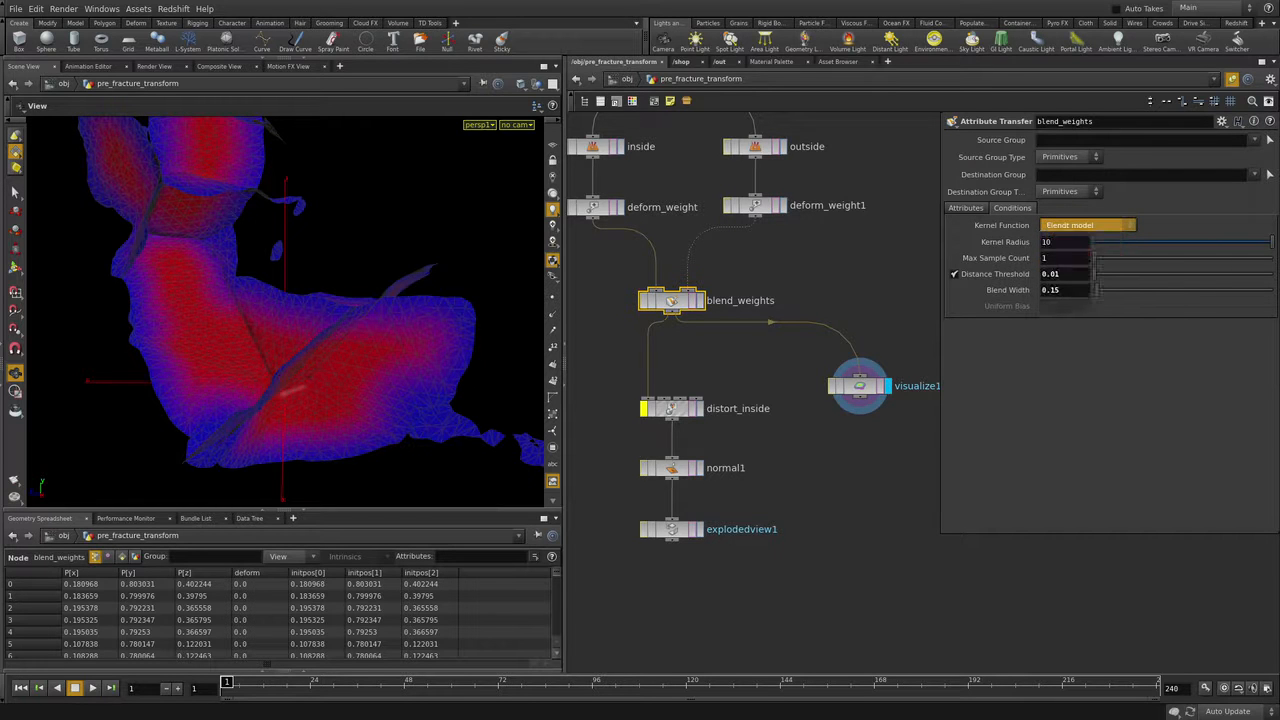
mouse_move(290, 390)
mouse_down()
mouse_move(298, 478)
mouse_move(300, 400)
mouse_up()
right_drag(291, 393, 262, 372)
mouse_move(262, 372)
mouse_down()
mouse_move(370, 385)
mouse_move(340, 430)
mouse_move(280, 385)
mouse_up()
right_drag(280, 385, 330, 400)
middle_drag(290, 400, 306, 362)
Step: Sort the point spreadsheet by deform and check the highest weights against the colored interior faces
click(247, 572)
mouse_move(556, 581)
mouse_down()
mouse_move(556, 598)
mouse_move(556, 584)
mouse_up()
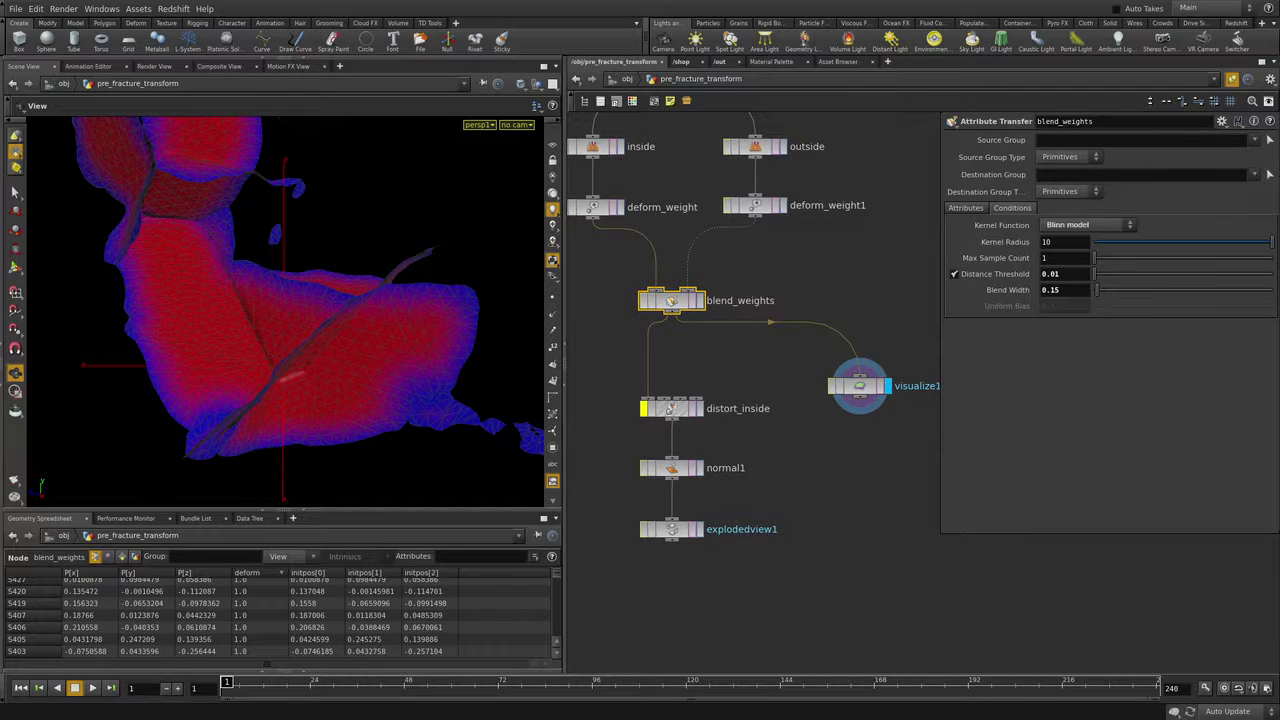
mouse_move(292, 376)
alt+right_down()
mouse_move(230, 376)
mouse_move(300, 390)
alt+right_up()
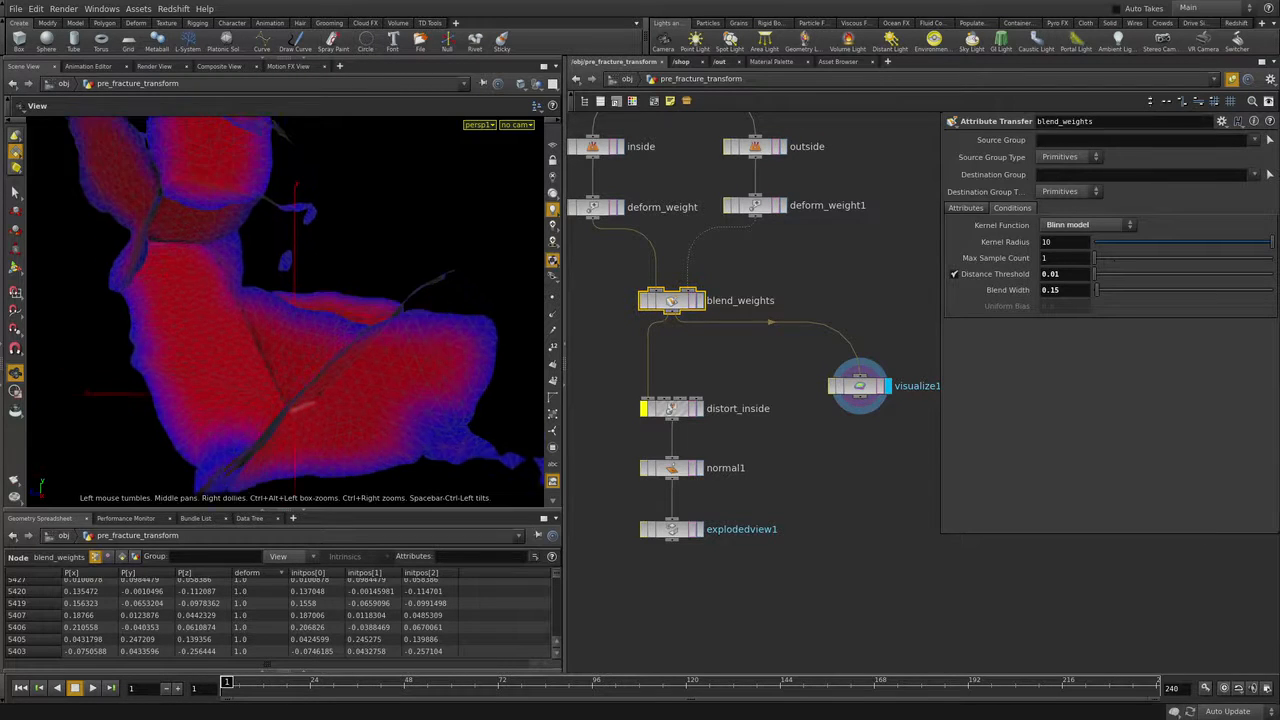
alt+drag(300, 390, 340, 370)
alt+right_drag(340, 370, 290, 370)
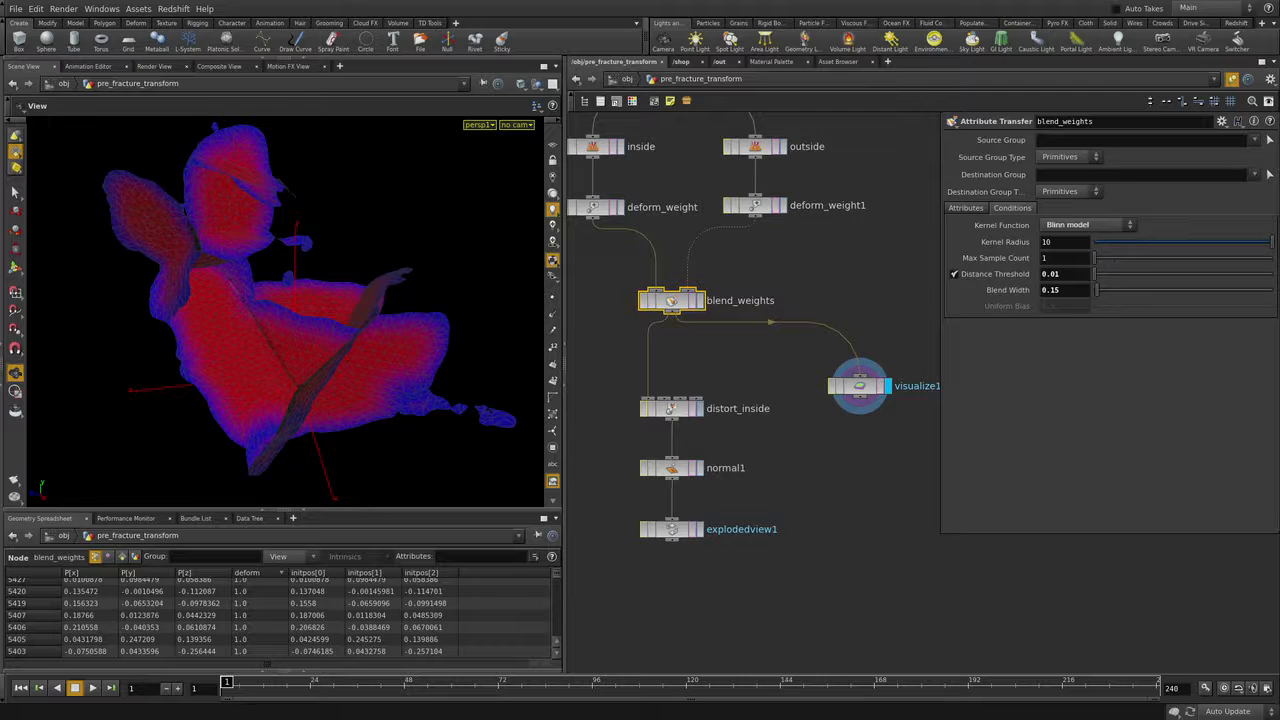
Step: Display distort_inside and move it, normal1 and explodedview1 down to open a gap below blend_weights
click(700, 408)
click(671, 410)
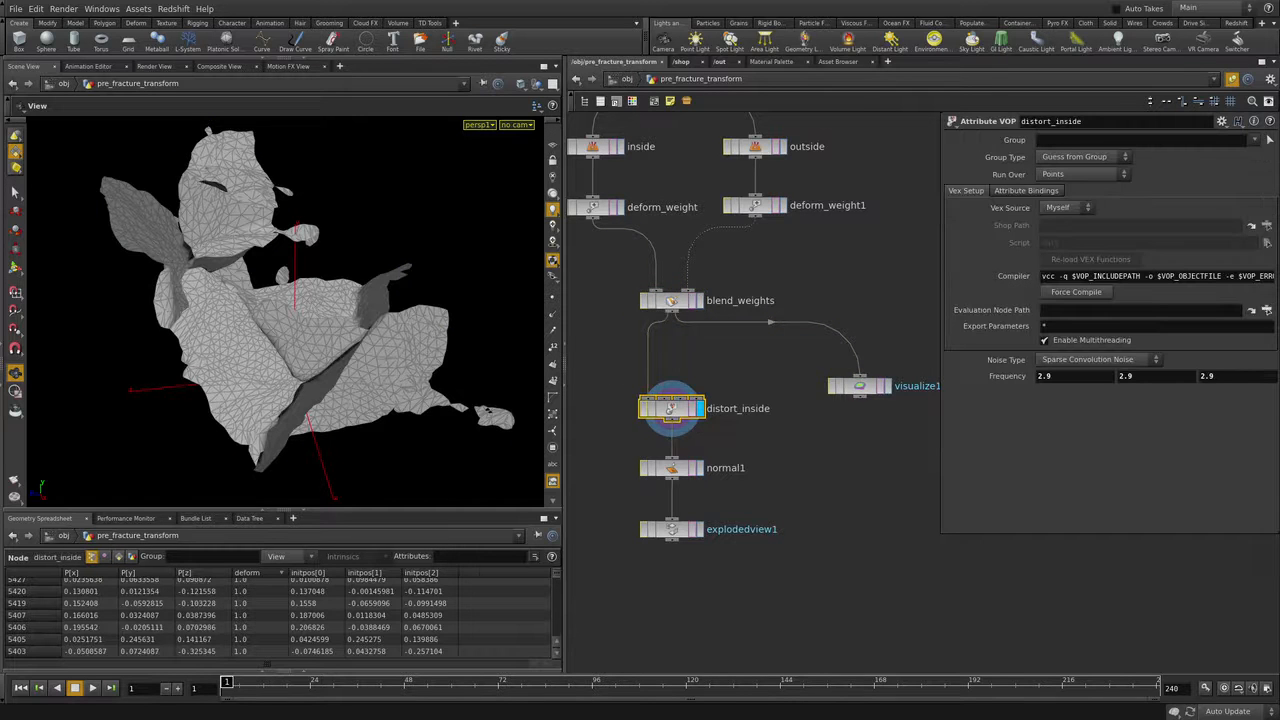
middle_drag(609, 612, 654, 525)
drag(654, 525, 714, 424)
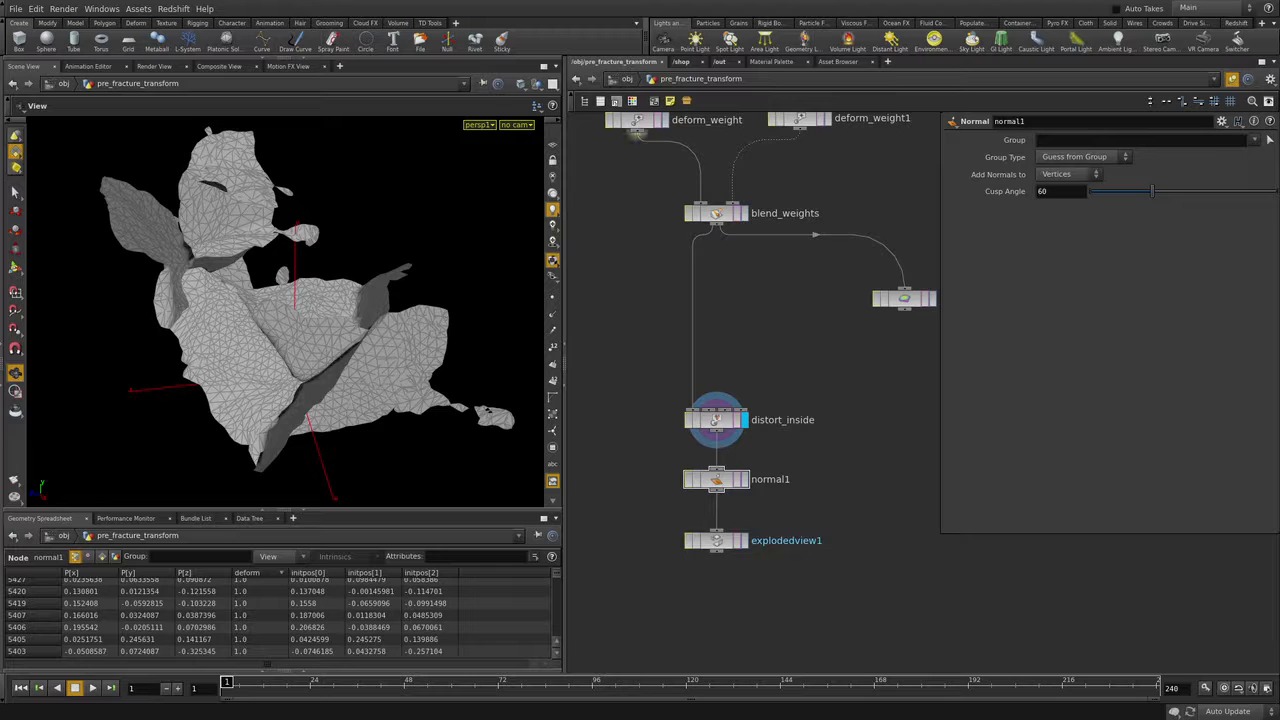
drag(295, 300, 370, 380)
drag(295, 330, 430, 255)
Step: Insert a Merge node between blend_weights and distort_inside and connect deform_weight1 to it as well
middle_drag(820, 360, 796, 400)
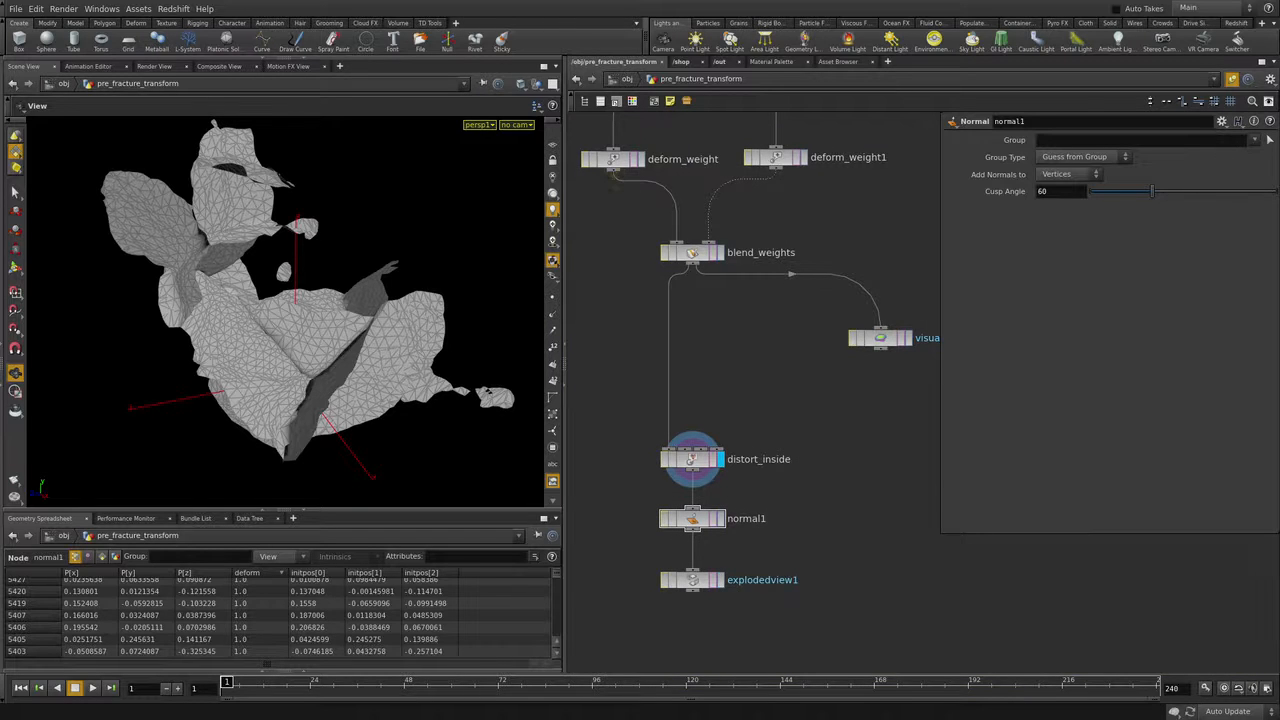
key(Tab)
text(merge)
key(Return)
click(692, 364)
middle_drag(692, 364, 697, 465)
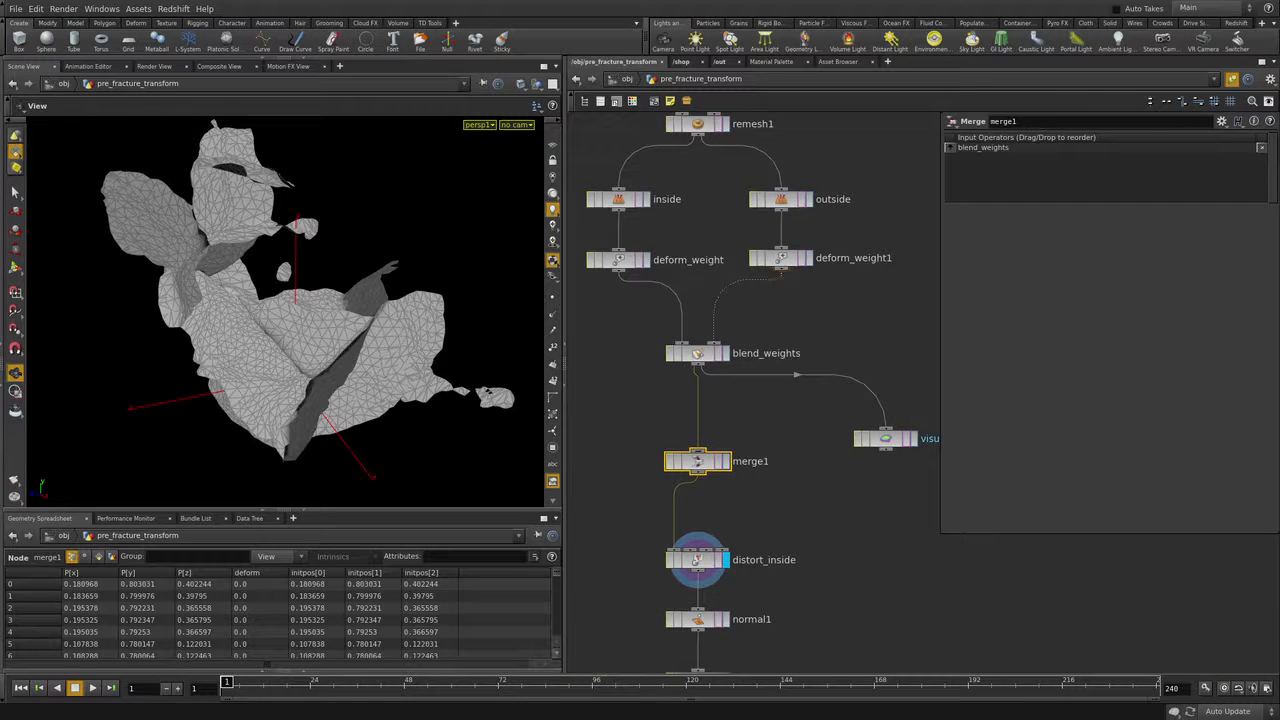
click(781, 269)
click(698, 449)
Step: Shift merge1 sideways, align distort_inside, normal1 and explodedview1 beneath it, and move visualize1 to the opposite side of the chain
drag(698, 461, 752, 480)
middle_drag(752, 480, 715, 400)
drag(848, 358, 605, 357)
middle_click(716, 398)
middle_drag(716, 398, 778, 321)
drag(678, 598, 754, 410)
alt+drag(723, 462, 777, 552)
Step: Rewire visualize1 to the output of distort_inside, place it beside normal1 and display it
drag(668, 281, 643, 403)
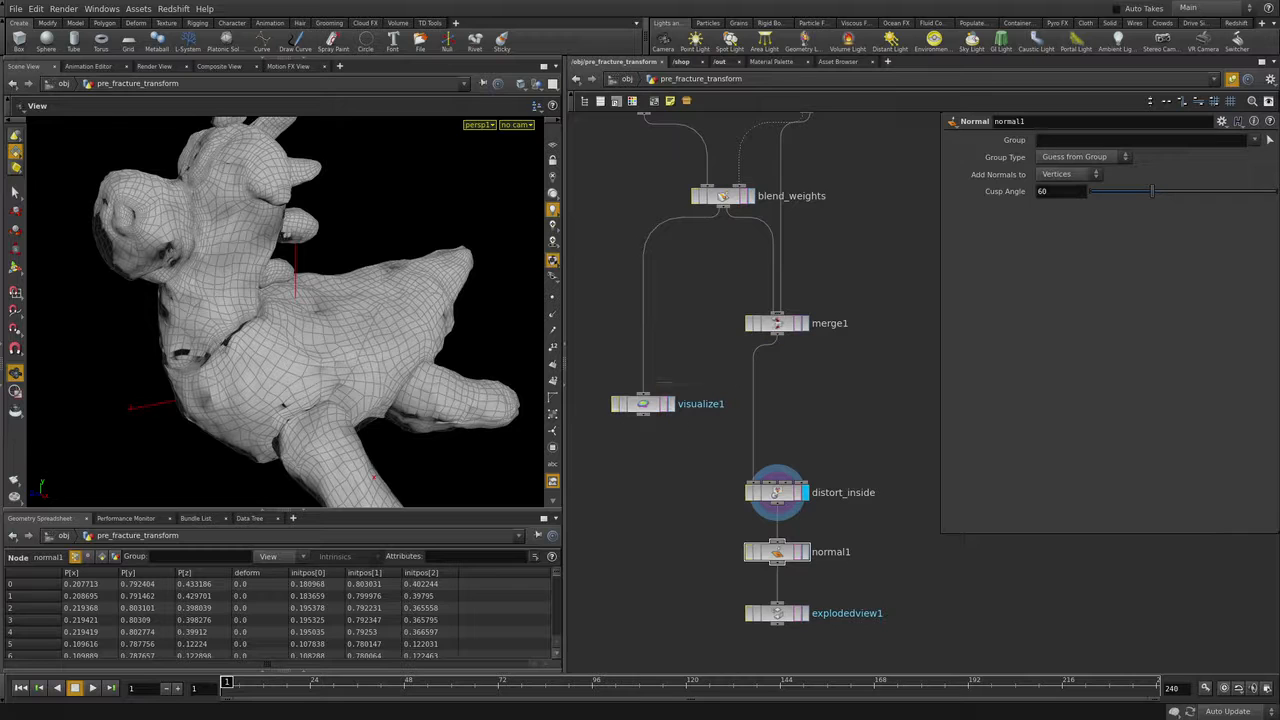
click(775, 508)
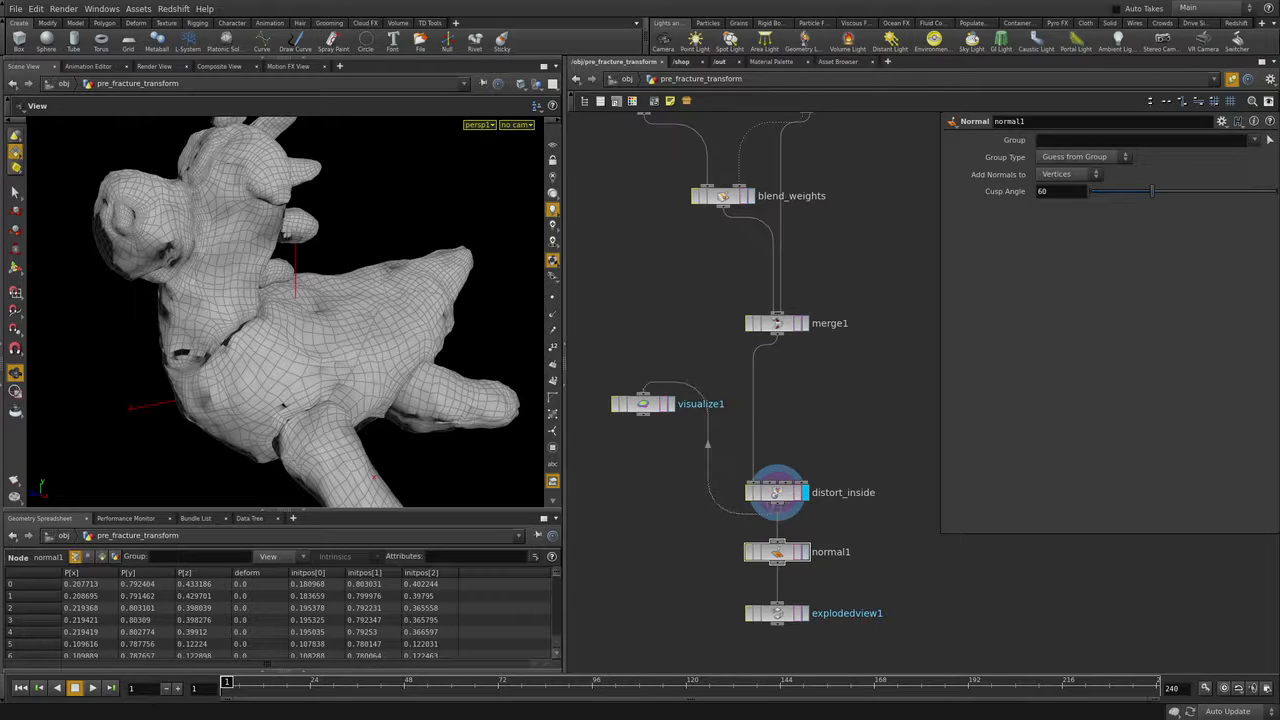
drag(643, 403, 655, 551)
middle_drag(700, 590, 695, 479)
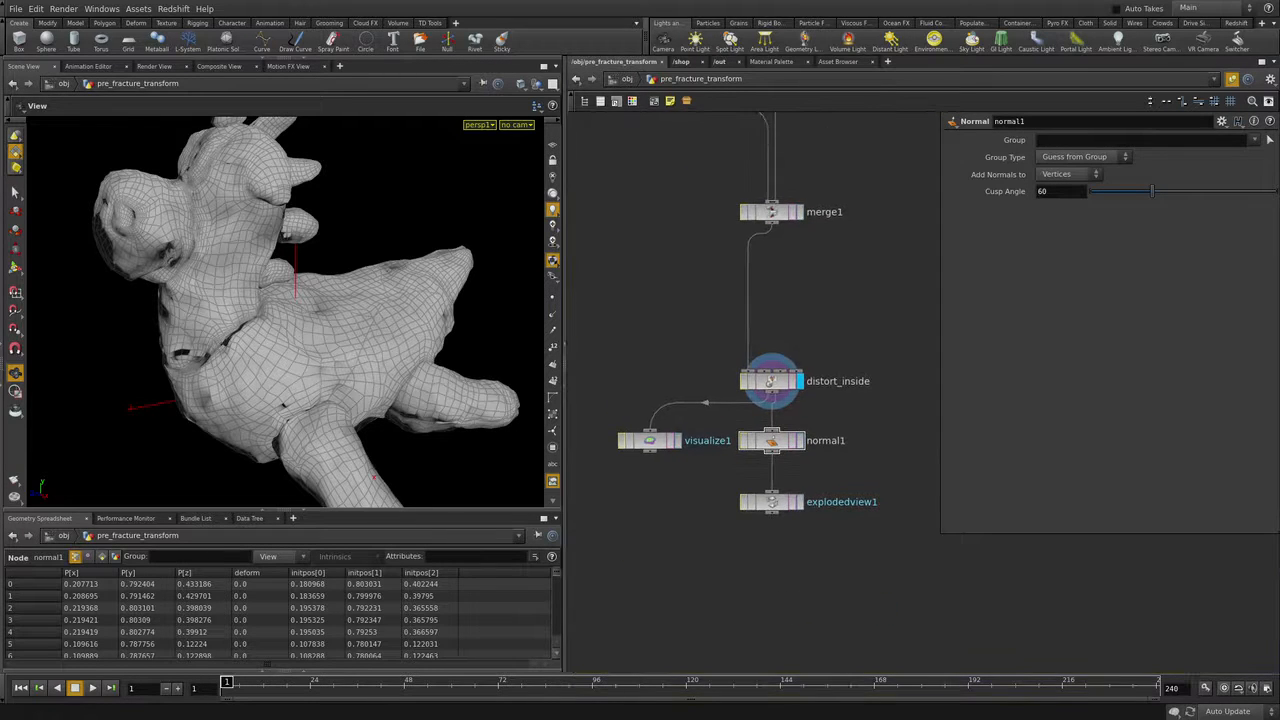
click(650, 440)
mouse_move(300, 350)
alt+mouse_down()
mouse_move(410, 330)
mouse_move(290, 340)
alt+mouse_up()
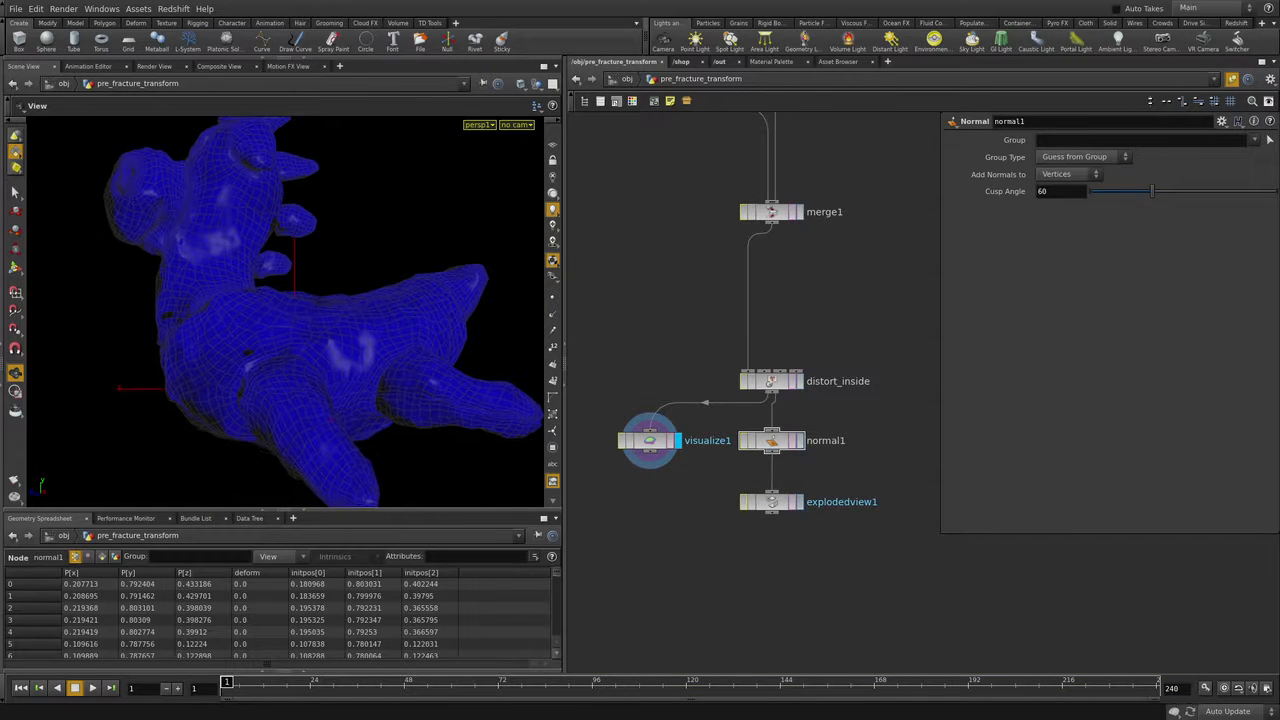
Step: Feed visualize1 from explodedview1, place it below that node, display it and inspect the weights on the exploded pieces
click(771, 501)
drag(650, 440, 771, 513)
click(668, 566)
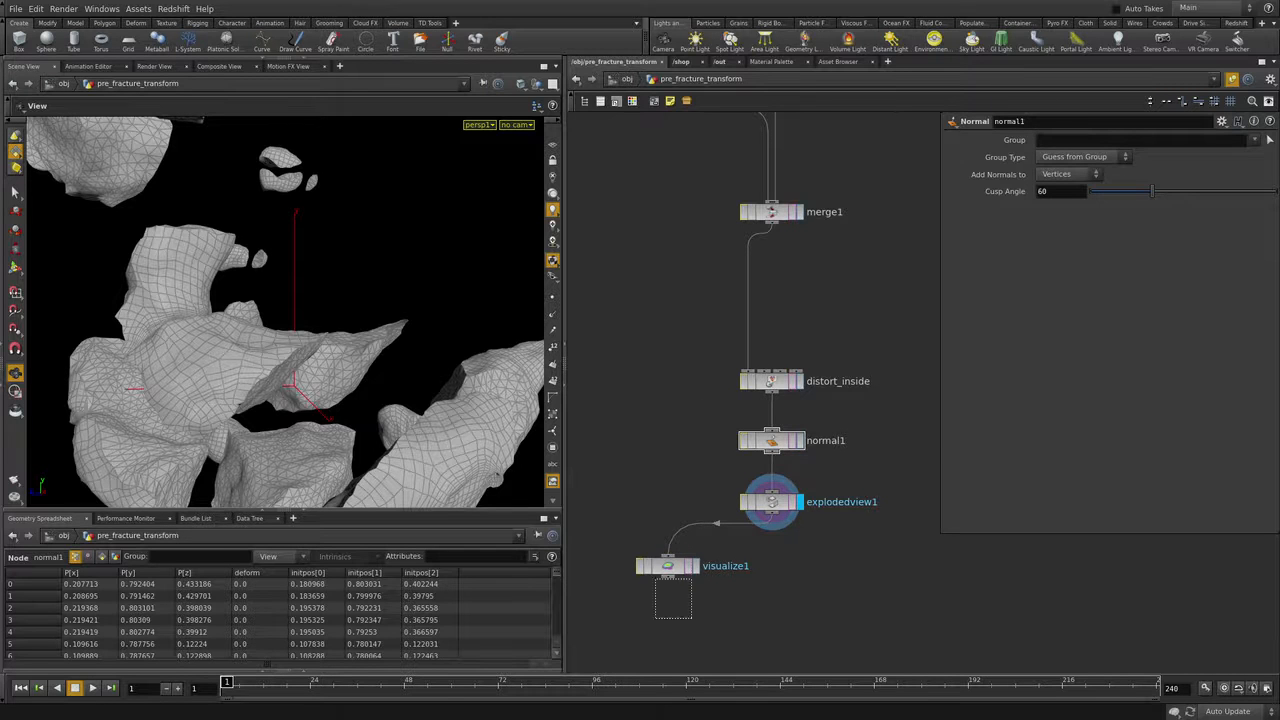
click(697, 566)
alt+drag(285, 312, 310, 350)
alt+right_drag(310, 350, 405, 366)
alt+drag(405, 366, 290, 340)
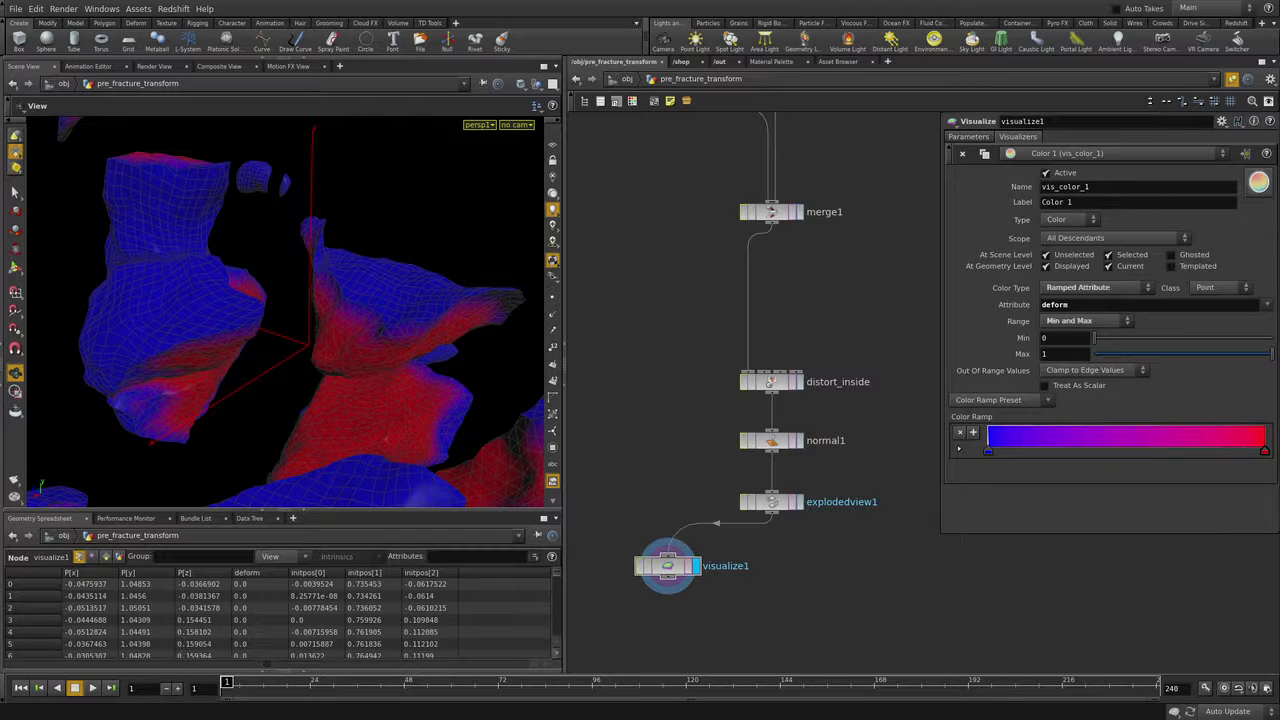
scroll(285, 312, down, 5)
drag(300, 350, 335, 350)
scroll(285, 312, up, 1)
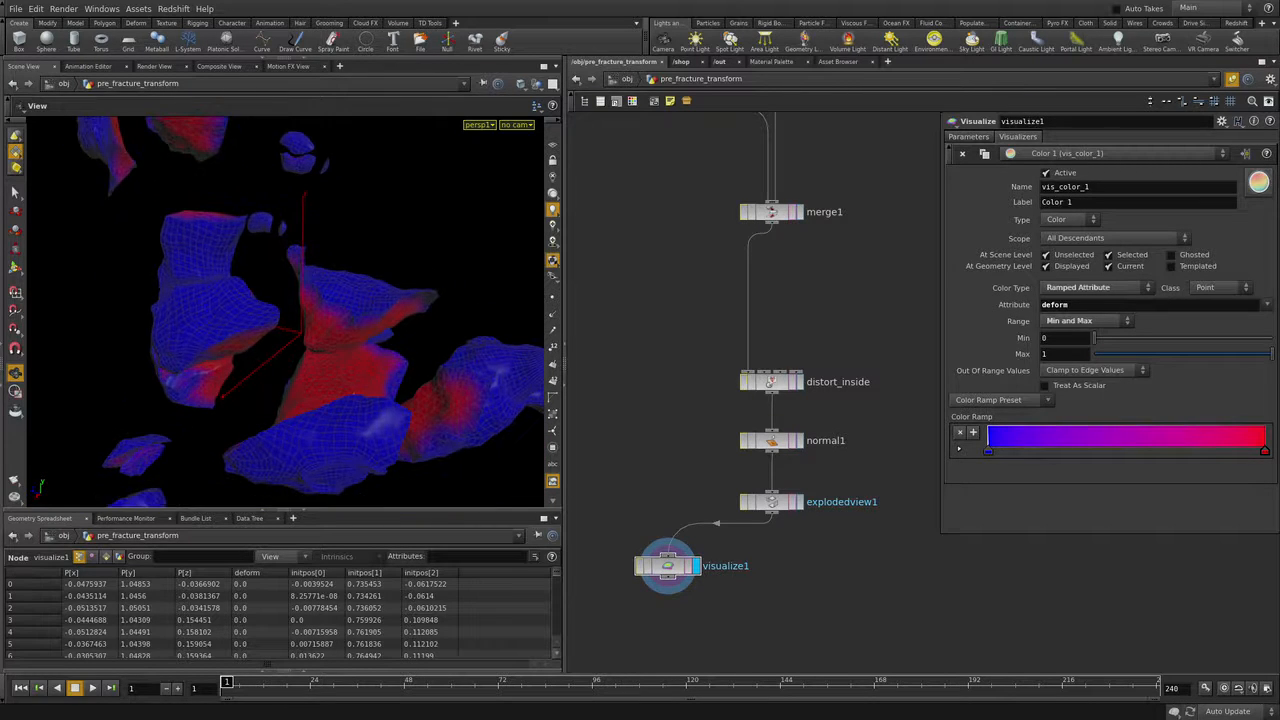
Step: Enter the distort_inside network, narrow the parameter area and move geometryvopglobal1 away from turbnoise1 to make room
double_click(771, 382)
middle_drag(771, 382, 779, 257)
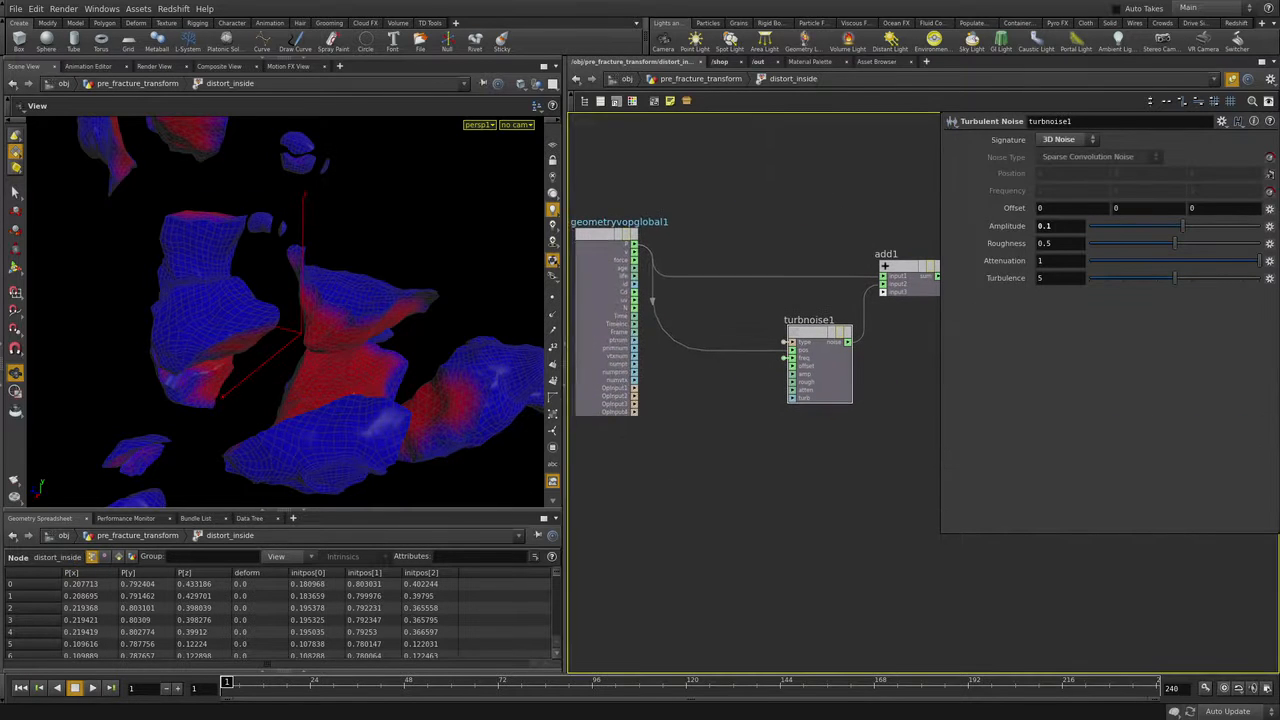
drag(941, 532, 1027, 464)
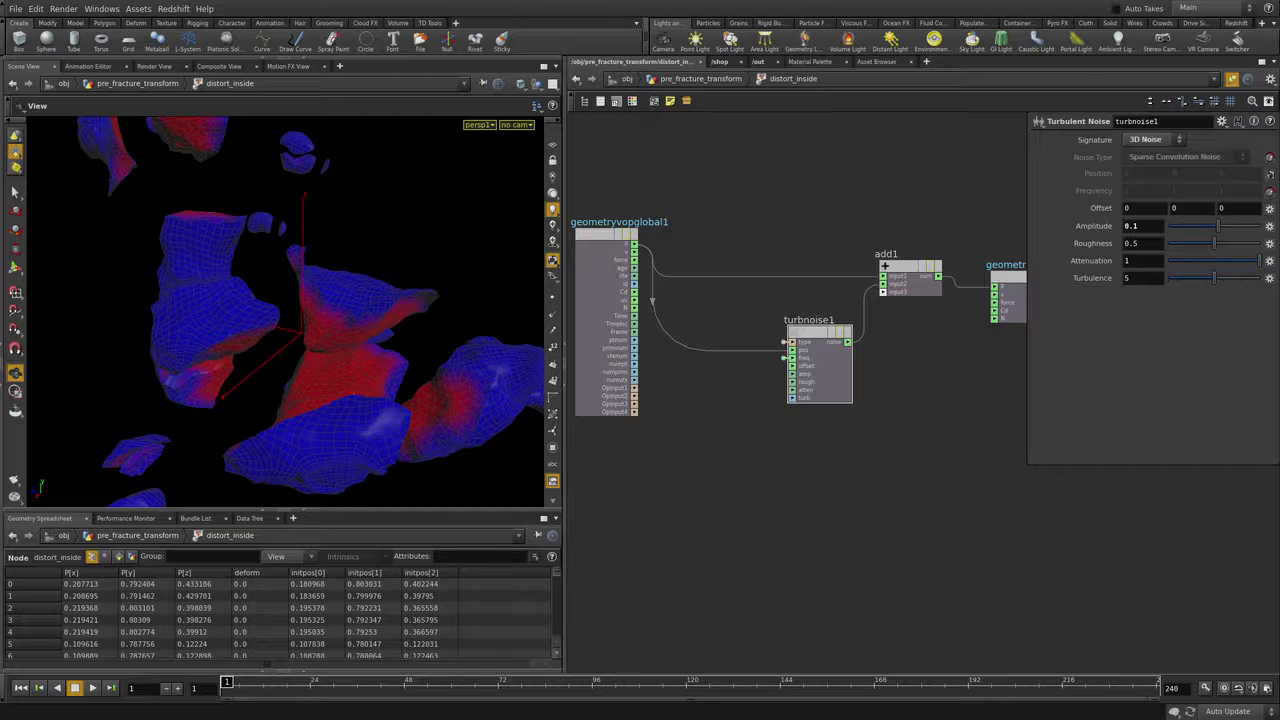
middle_drag(797, 450, 836, 464)
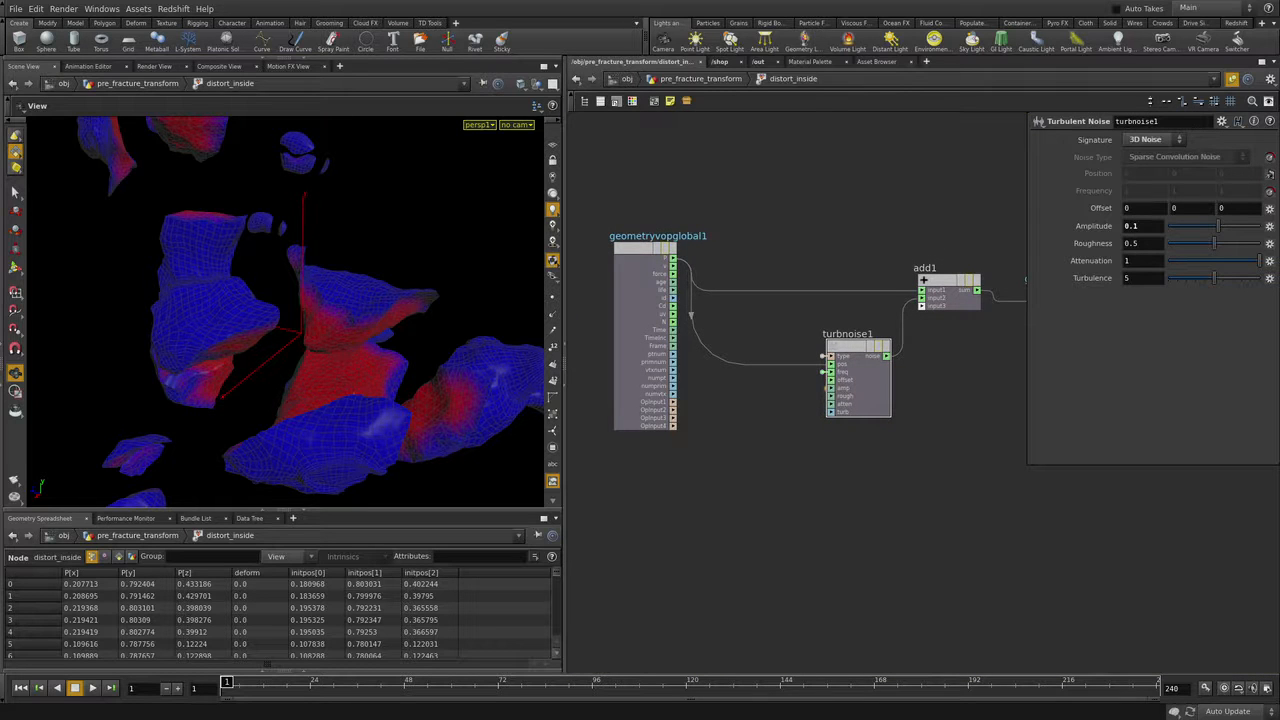
middle_drag(760, 450, 839, 448)
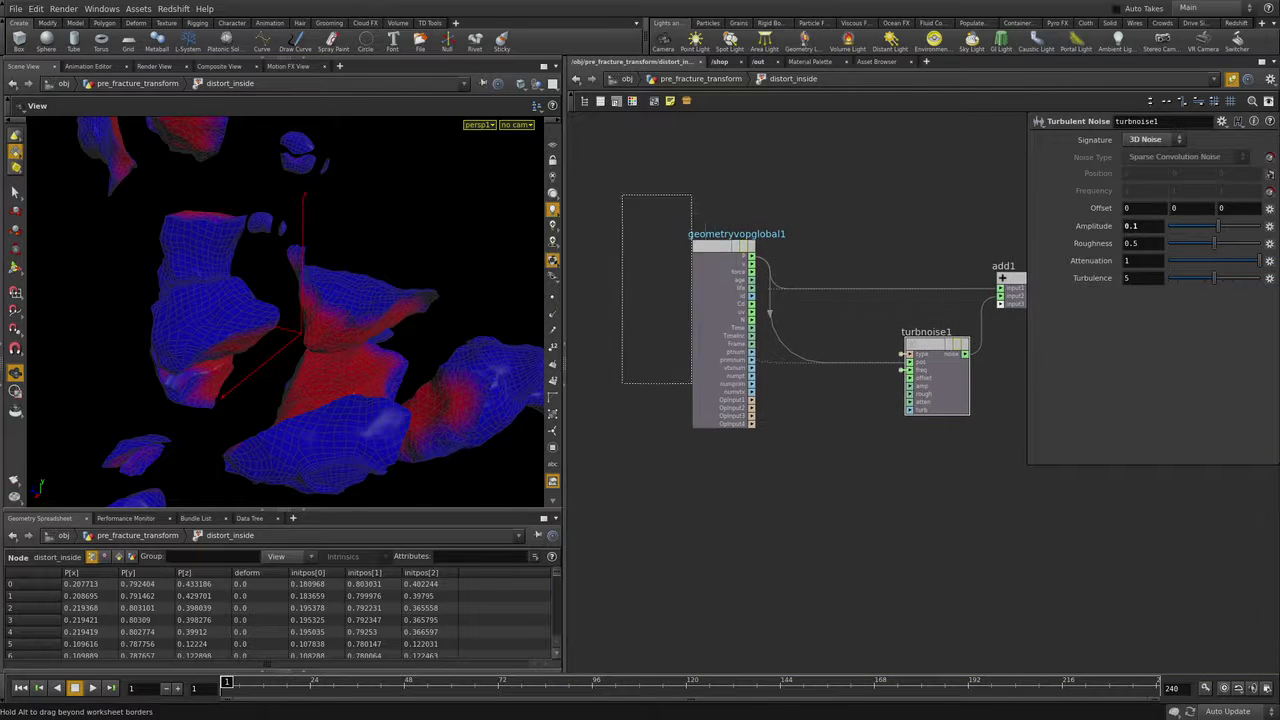
drag(720, 245, 635, 200)
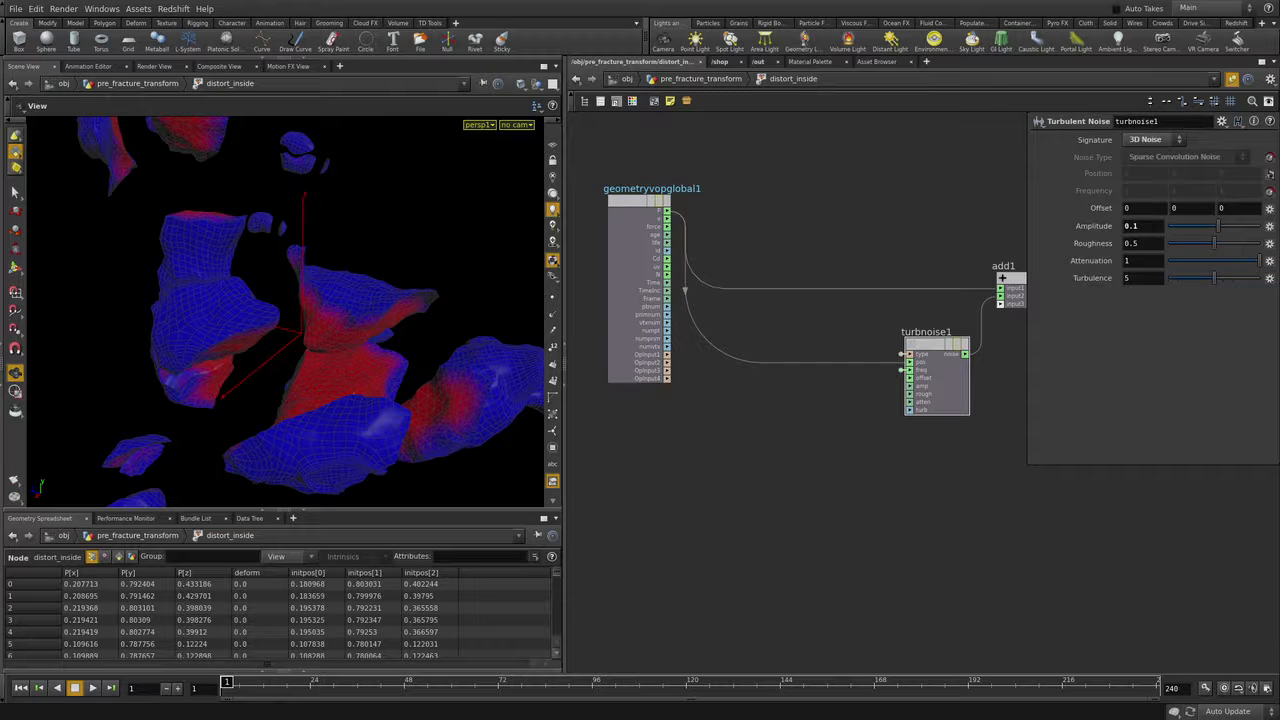
Step: Add a Bind node below geometryvopglobal1
key(Tab)
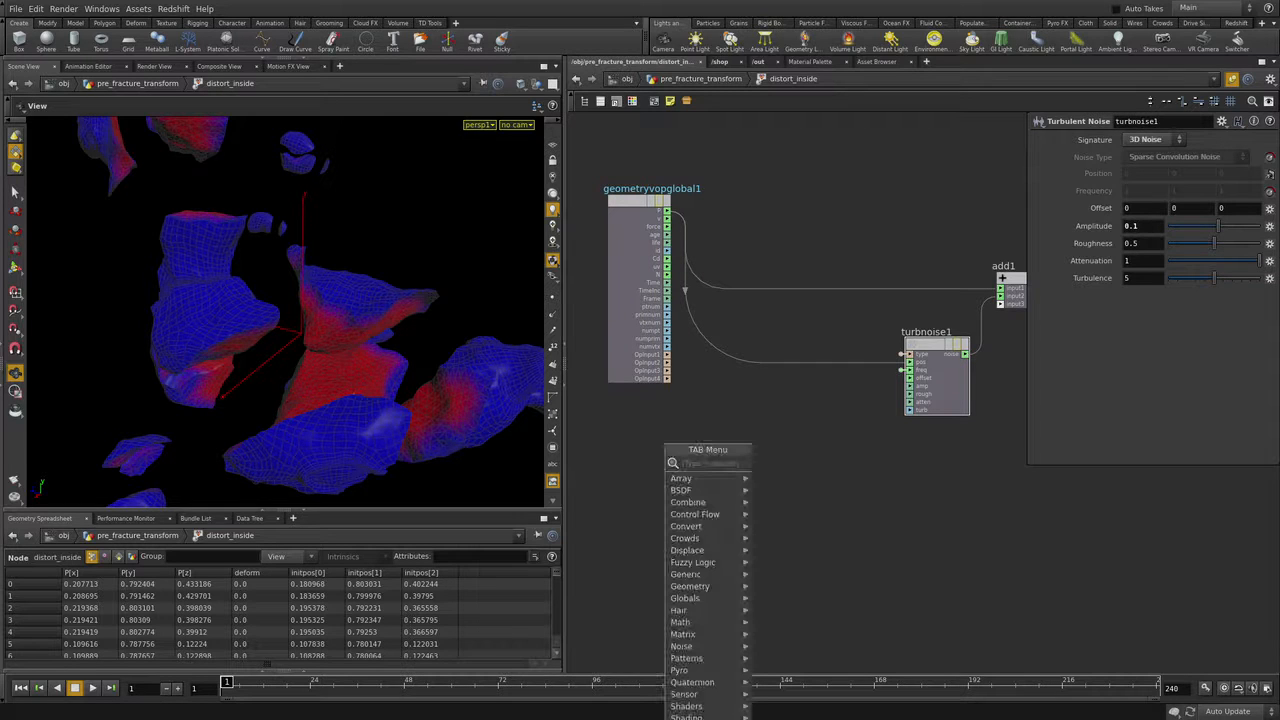
text(bind)
key(Return)
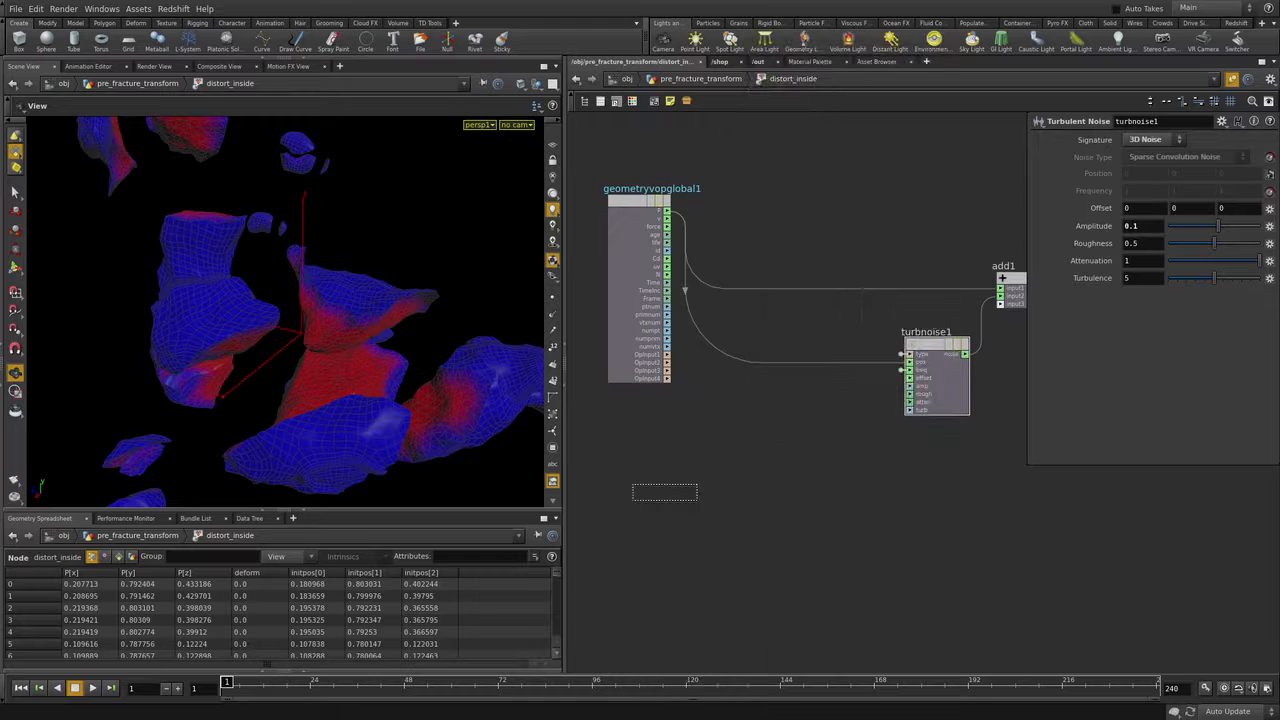
click(679, 490)
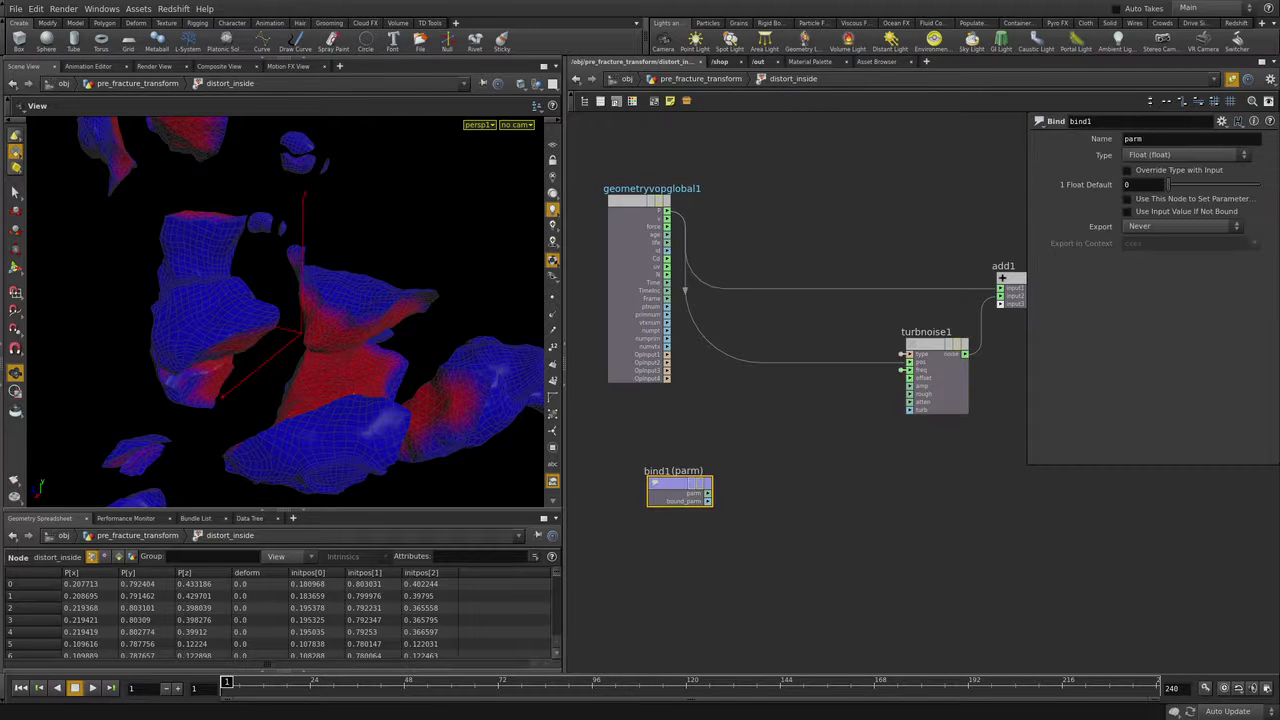
Step: Set the Bind node's name to deform and connect its deform output to the amp input of turbnoise1
key(ctrl+a)
text(defo)
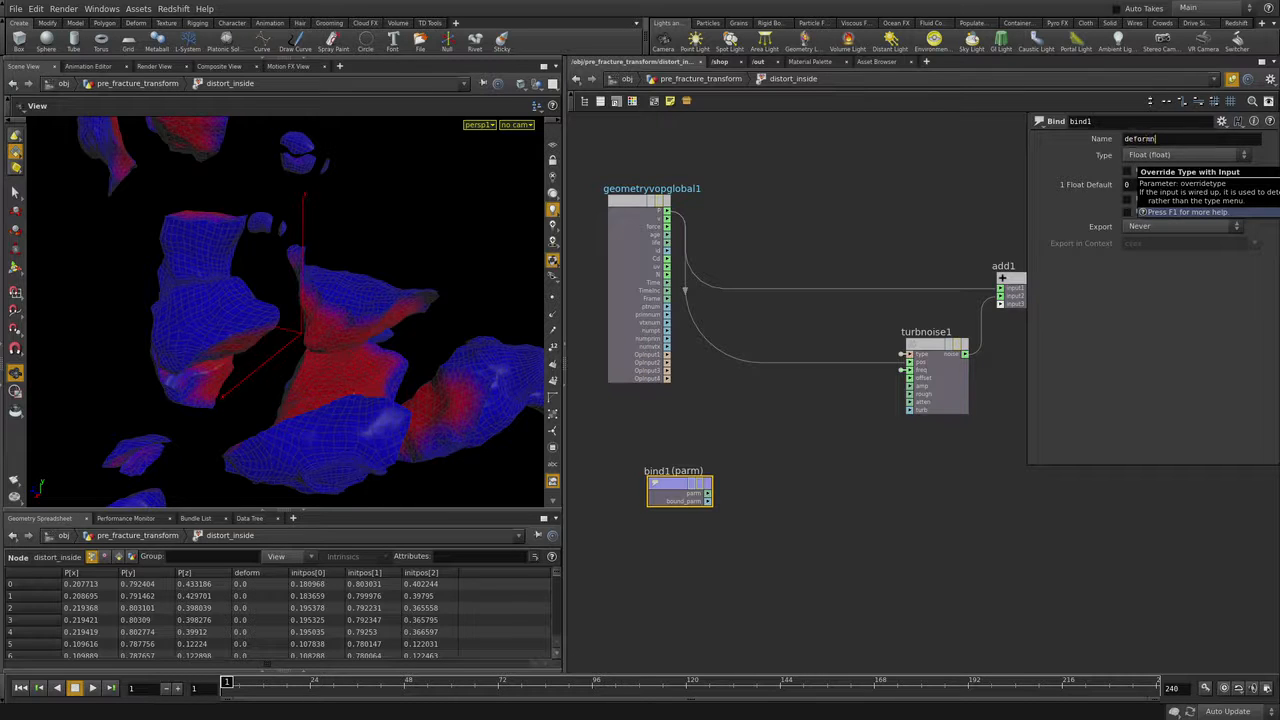
key(Return)
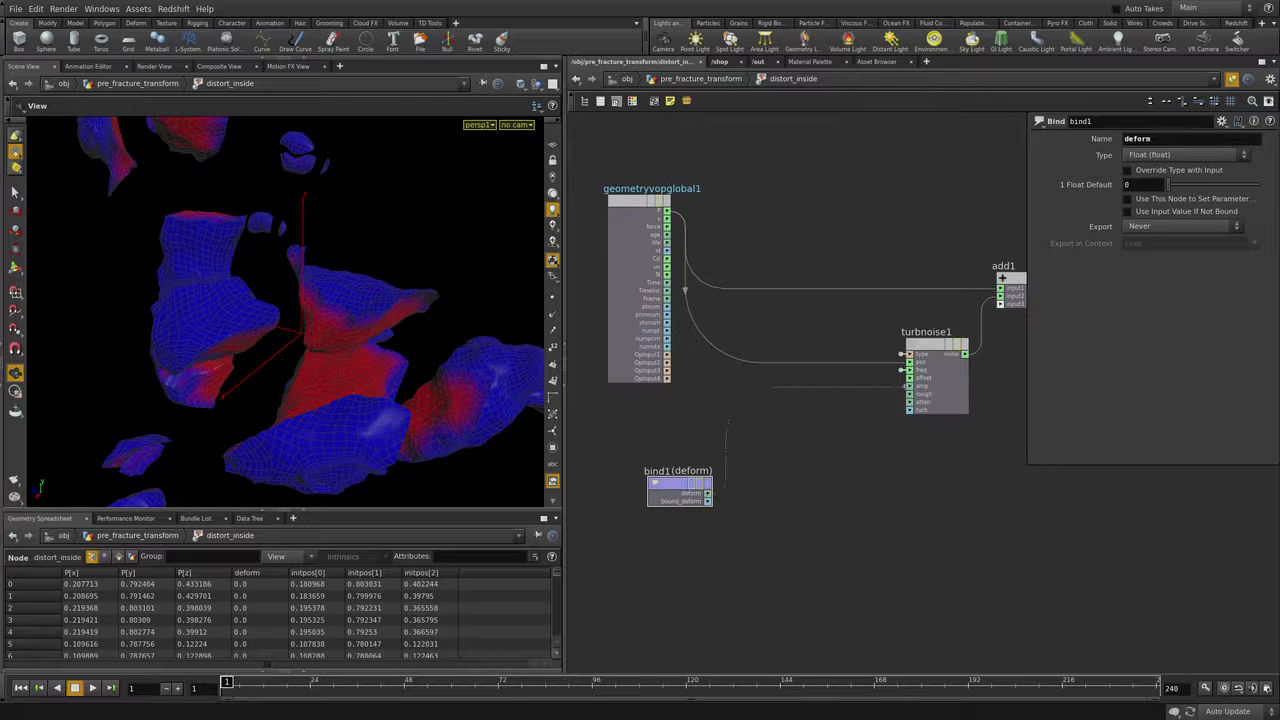
drag(935, 380, 914, 380)
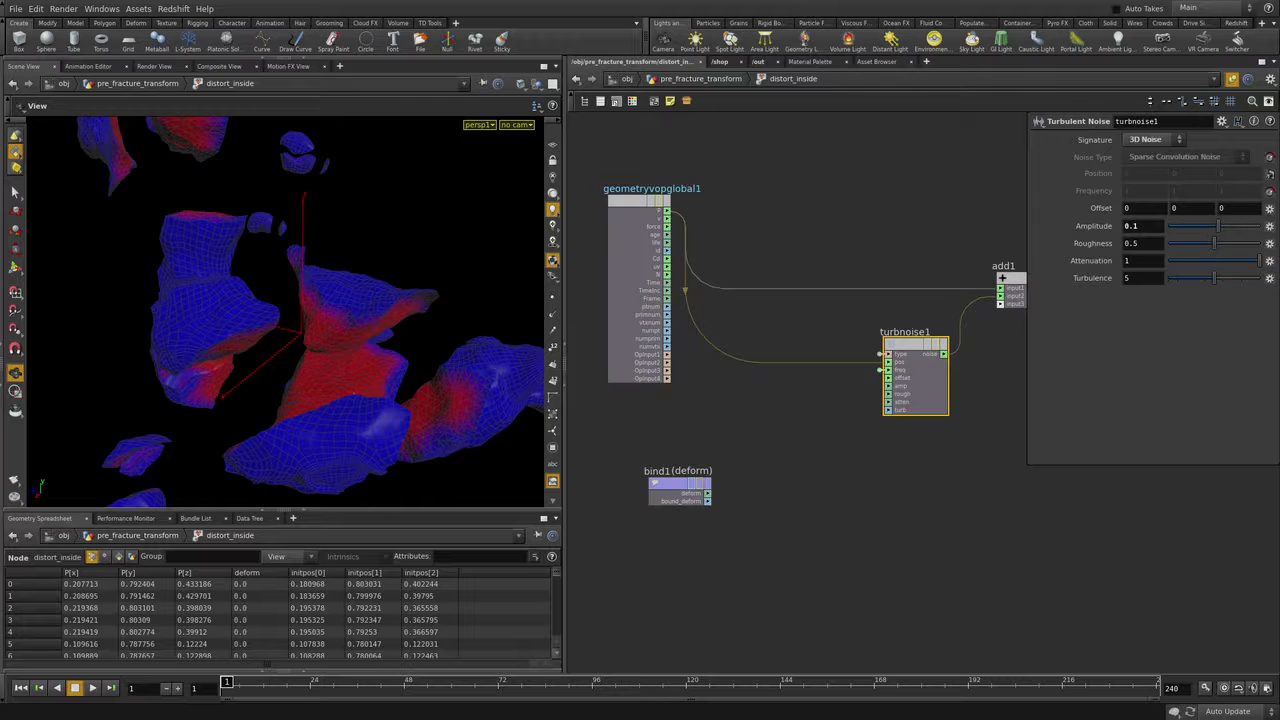
drag(708, 493, 884, 387)
alt+drag(285, 310, 330, 310)
alt+right_drag(330, 310, 230, 310)
alt+drag(230, 310, 190, 295)
alt+right_drag(190, 295, 410, 423)
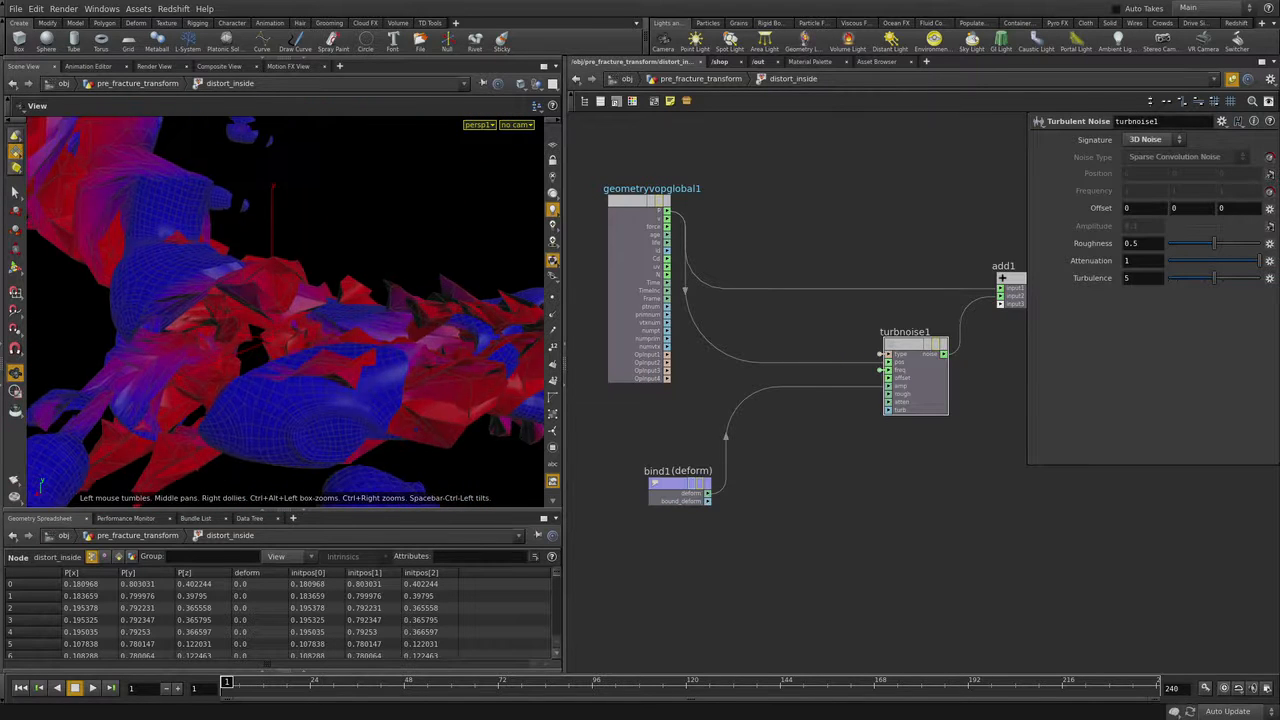
alt+middle_drag(410, 423, 410, 378)
alt+drag(410, 378, 410, 425)
alt+right_drag(410, 425, 320, 380)
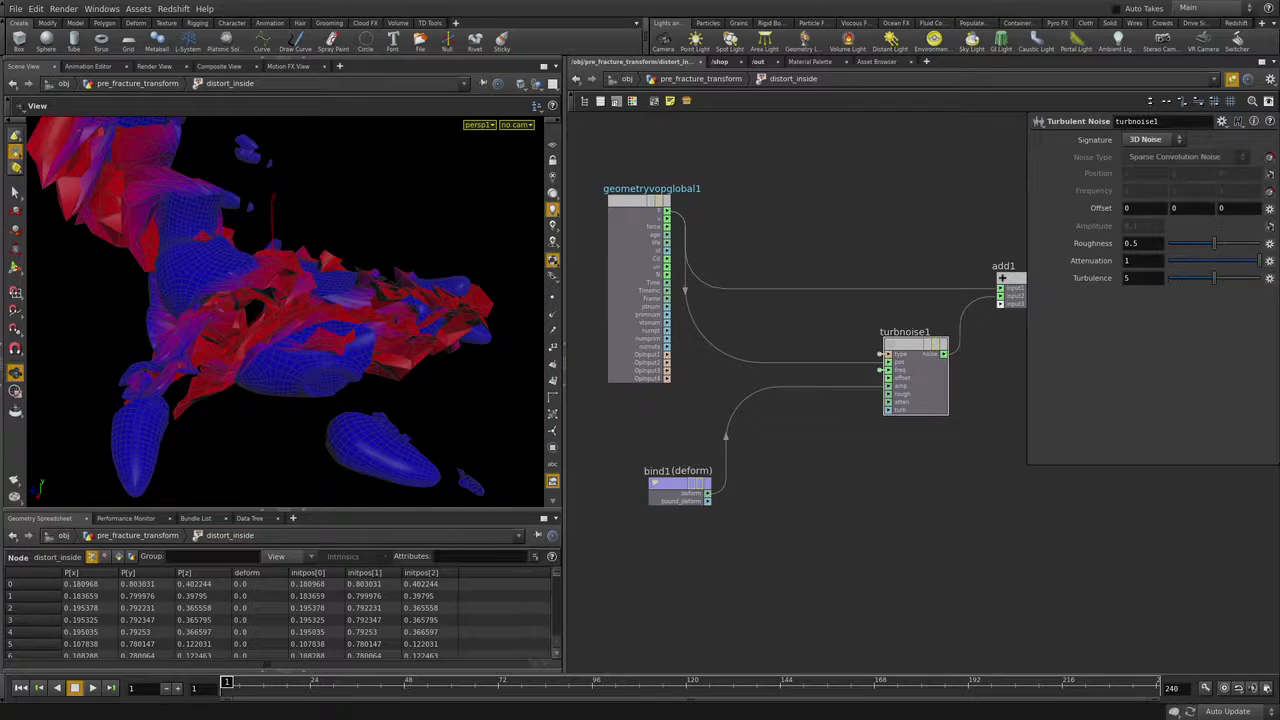
Step: Insert a Fit Range node on the wire between bind1 and turbnoise1's amp input
drag(670, 483, 652, 471)
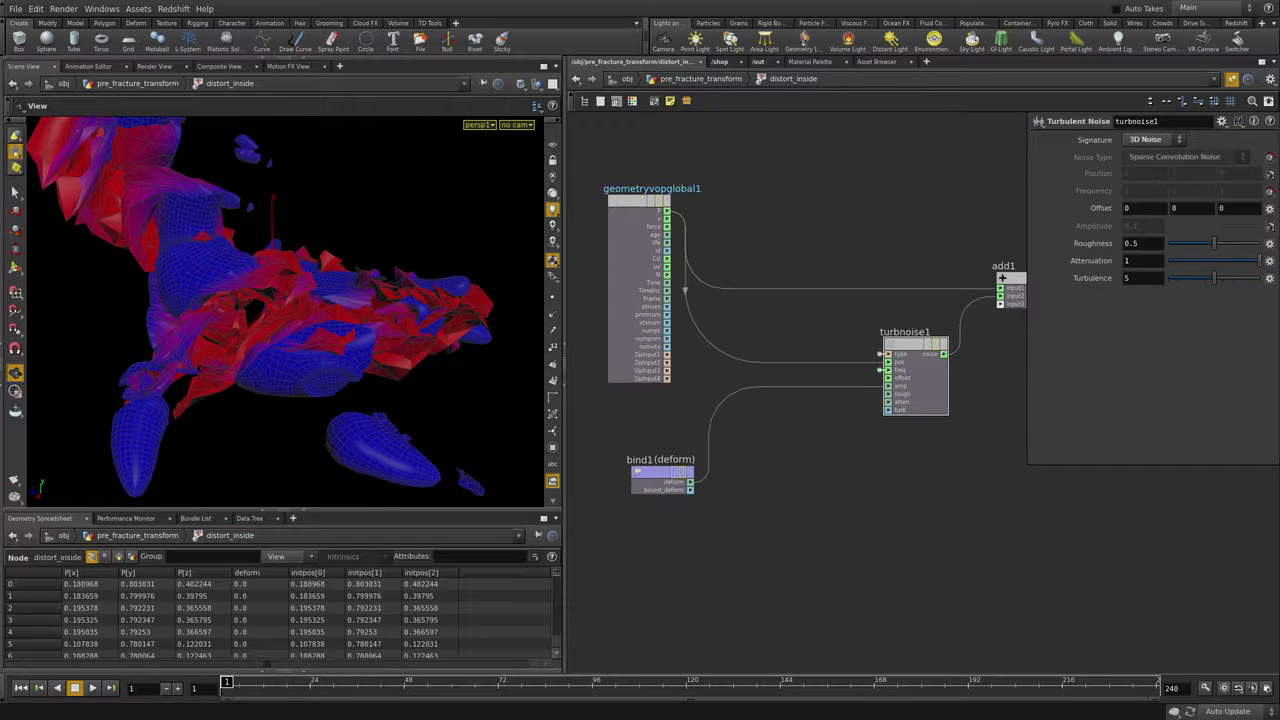
key(Tab)
text(fit)
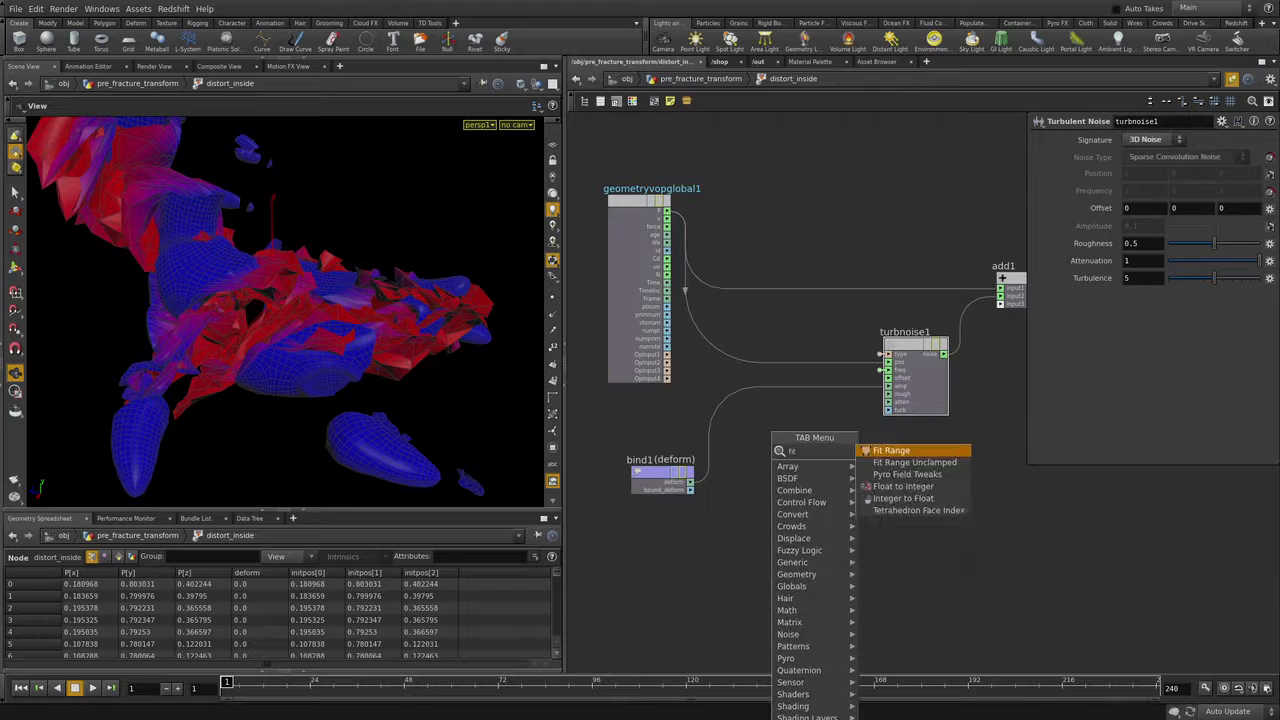
key(Return)
click(727, 406)
drag(728, 406, 808, 462)
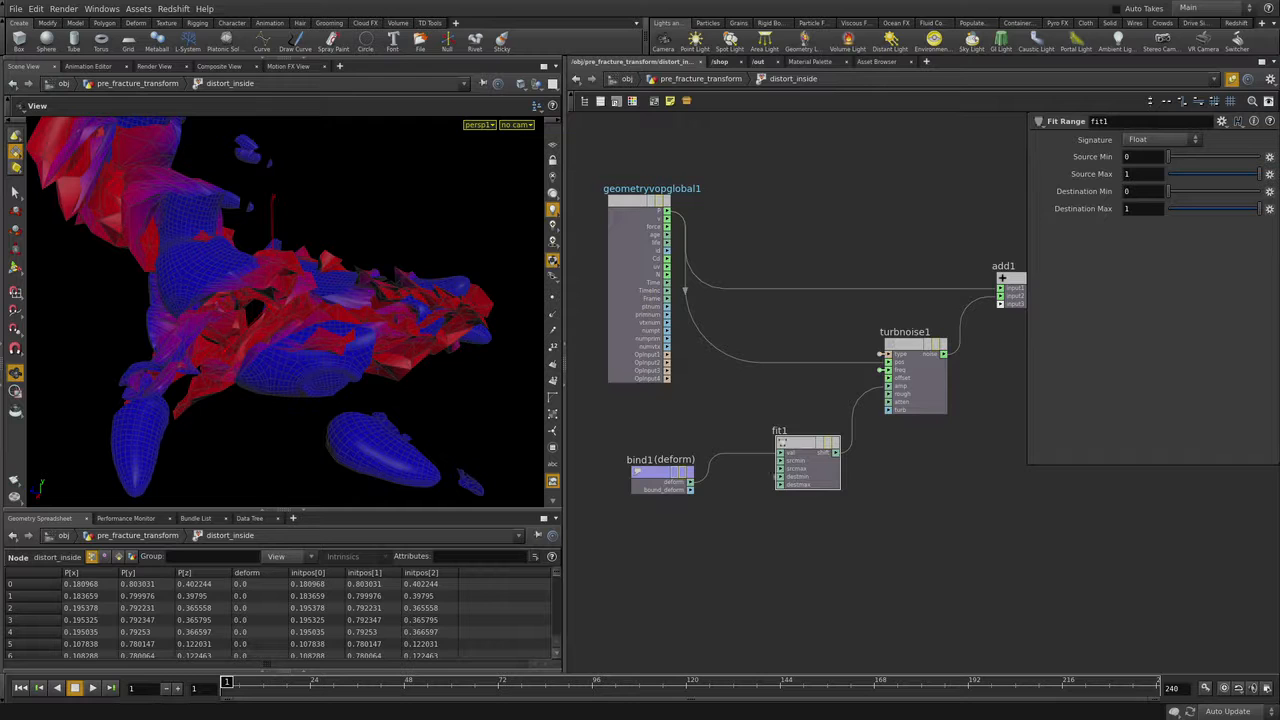
Step: Promote fit1's destmin and destmax inputs to parameters, expand them into nodes and arrange these below bind1
right_click(780, 476)
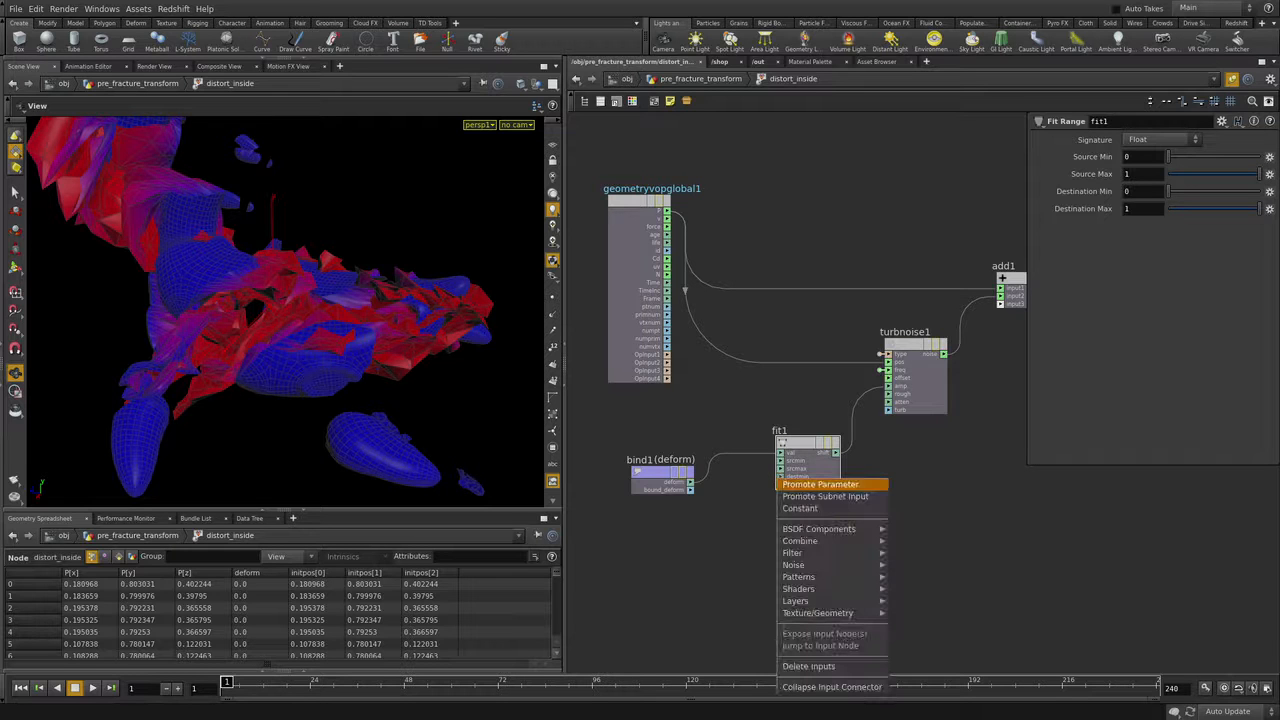
click(820, 484)
right_click(780, 484)
click(820, 492)
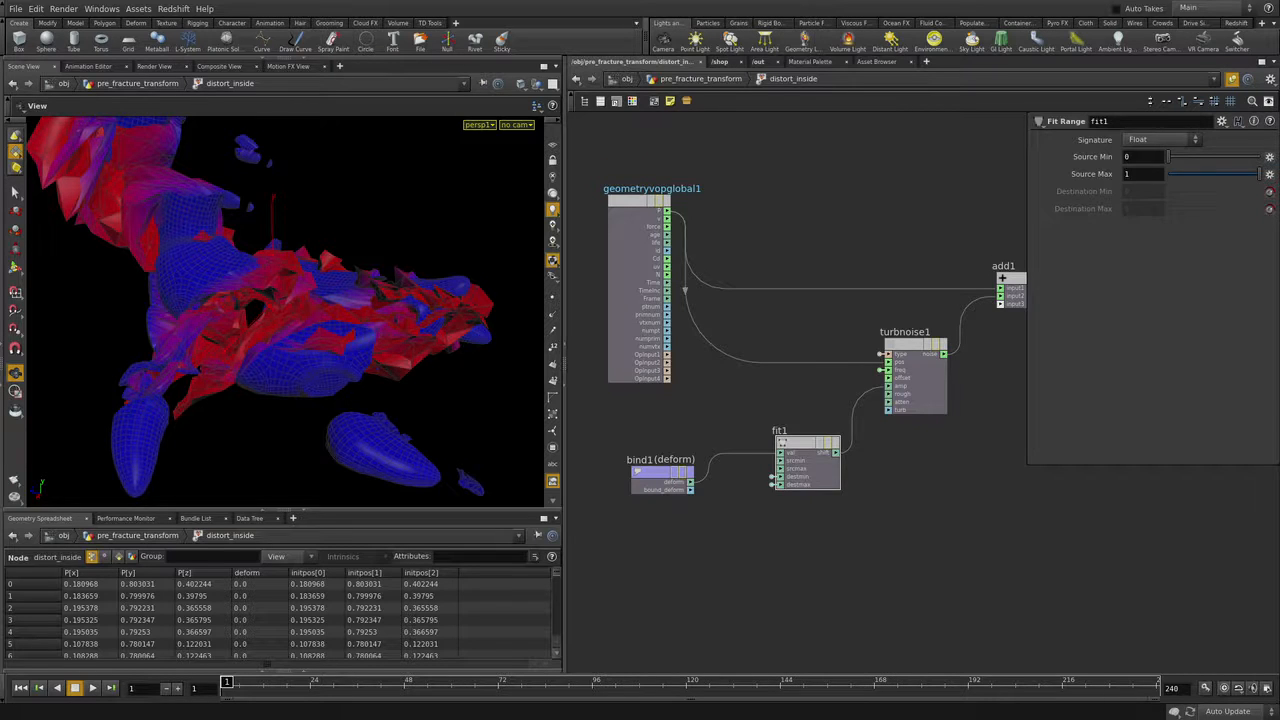
click(771, 476)
click(771, 484)
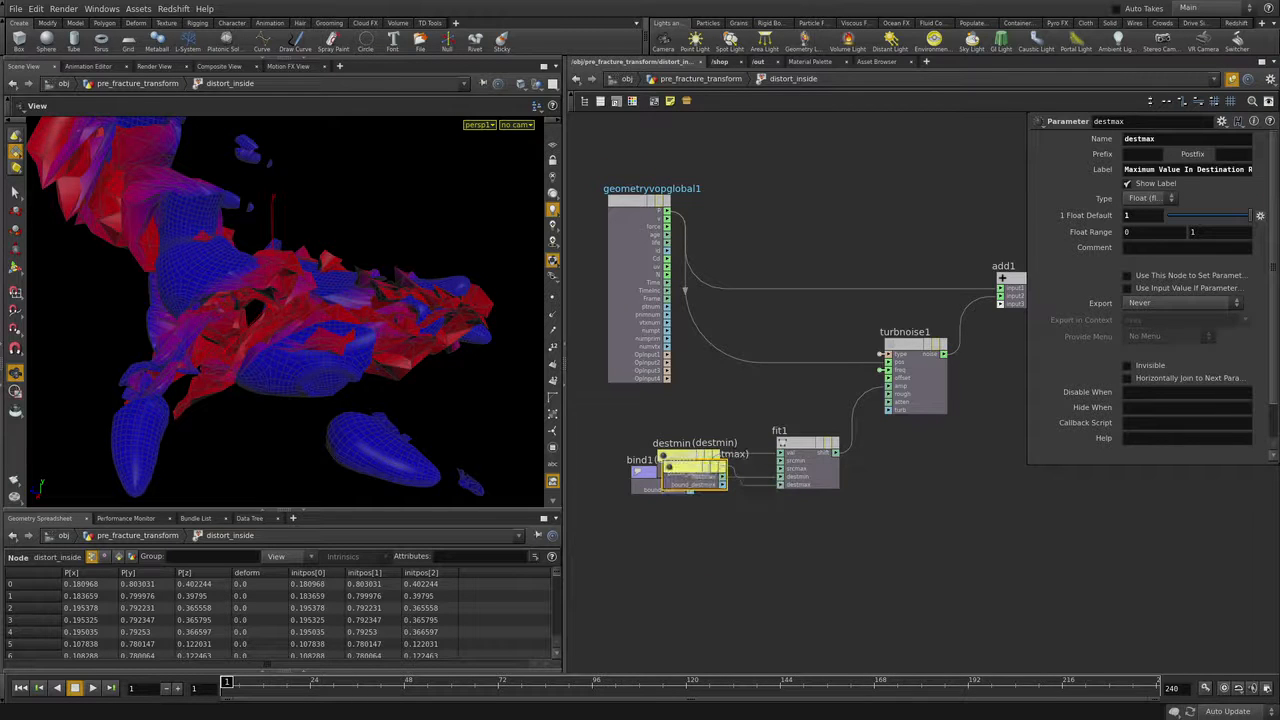
drag(695, 478, 752, 596)
drag(685, 460, 685, 573)
Step: Label the destmin parameter "min amp" and the destmax parameter "max amp"
double_click(1139, 139)
key(Tab)
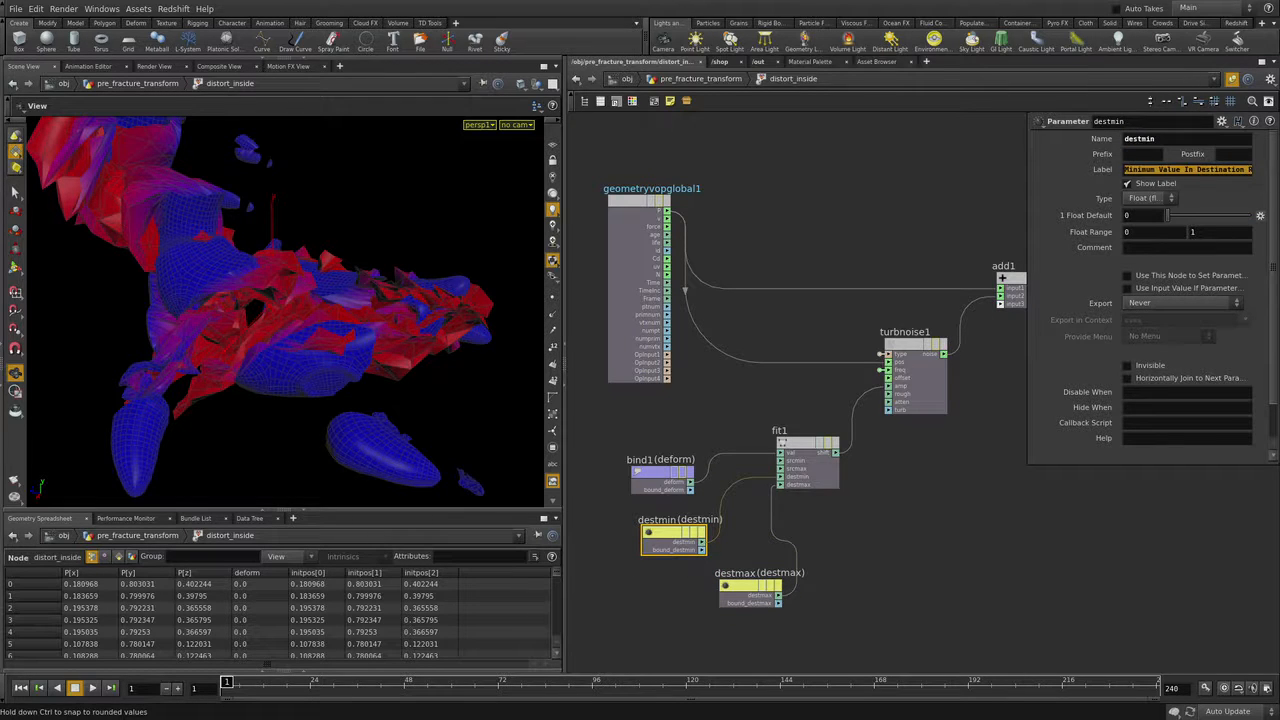
text(min amp)
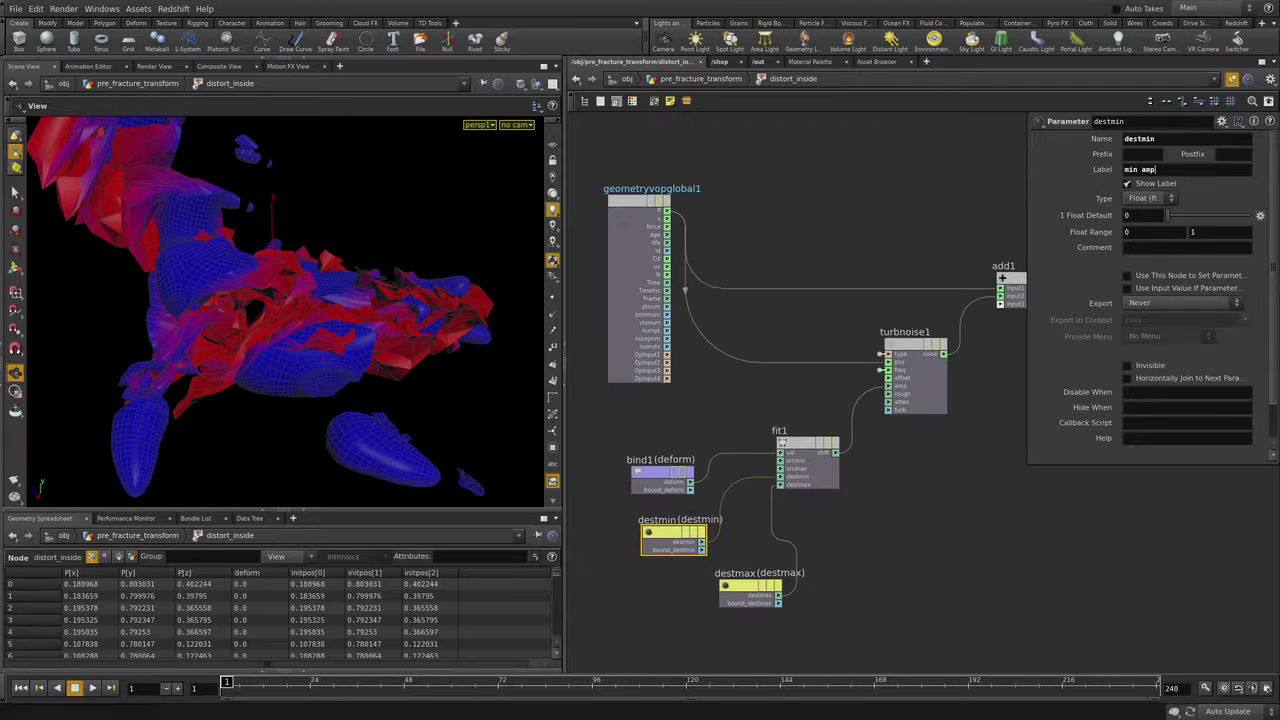
click(748, 590)
click(1186, 169)
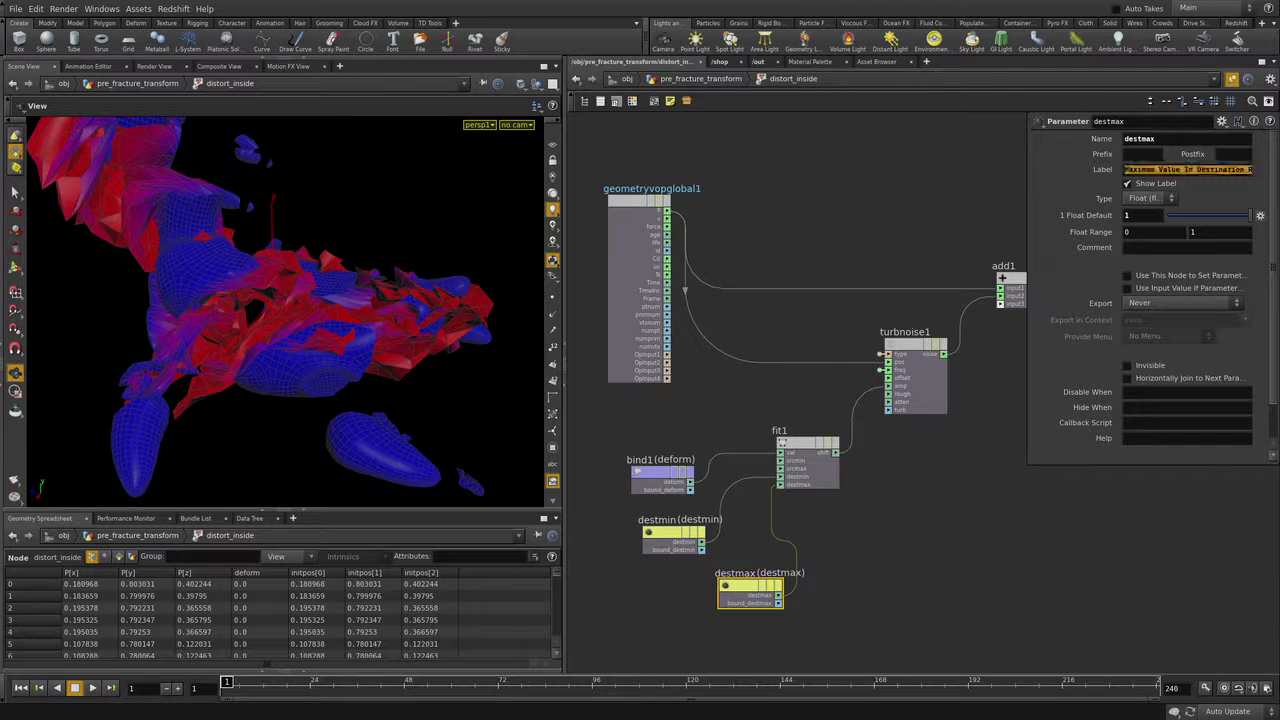
text(max amp)
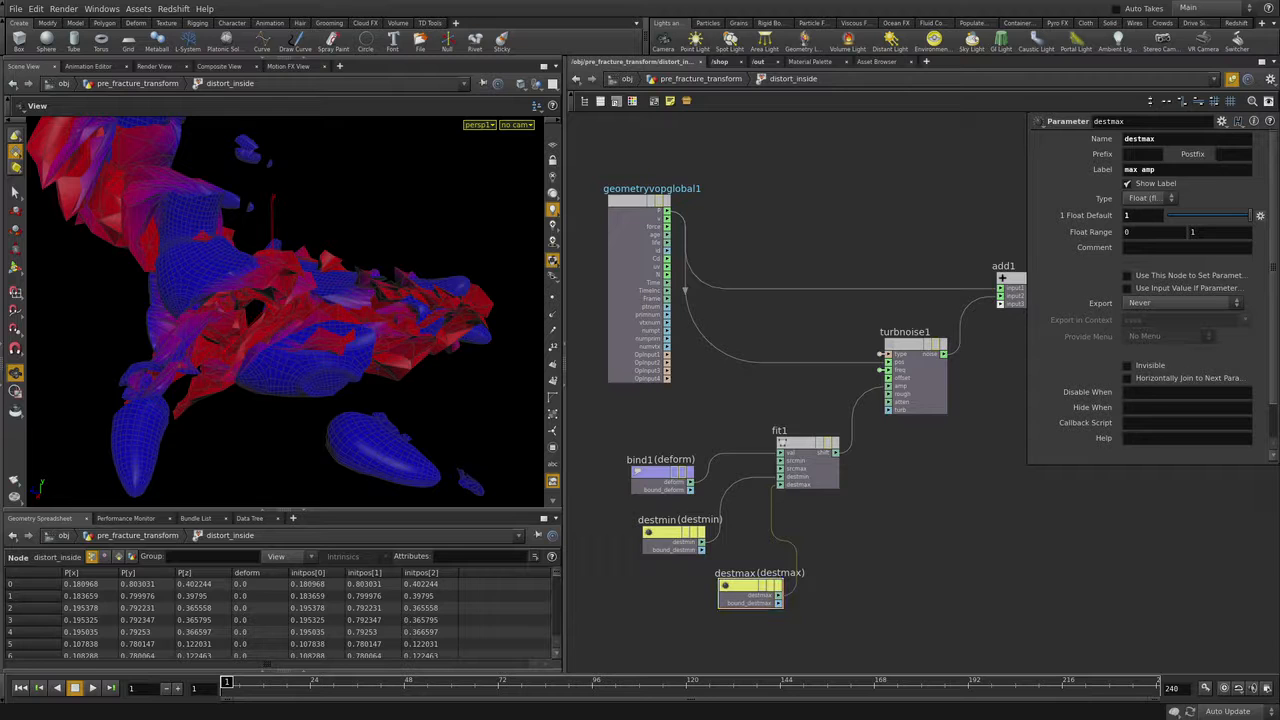
Step: Return to the pre_fracture_transform network, lower distort_inside's max amp to 0.17 and set its noise type to Zero Centered Perlin Noise
text(u)
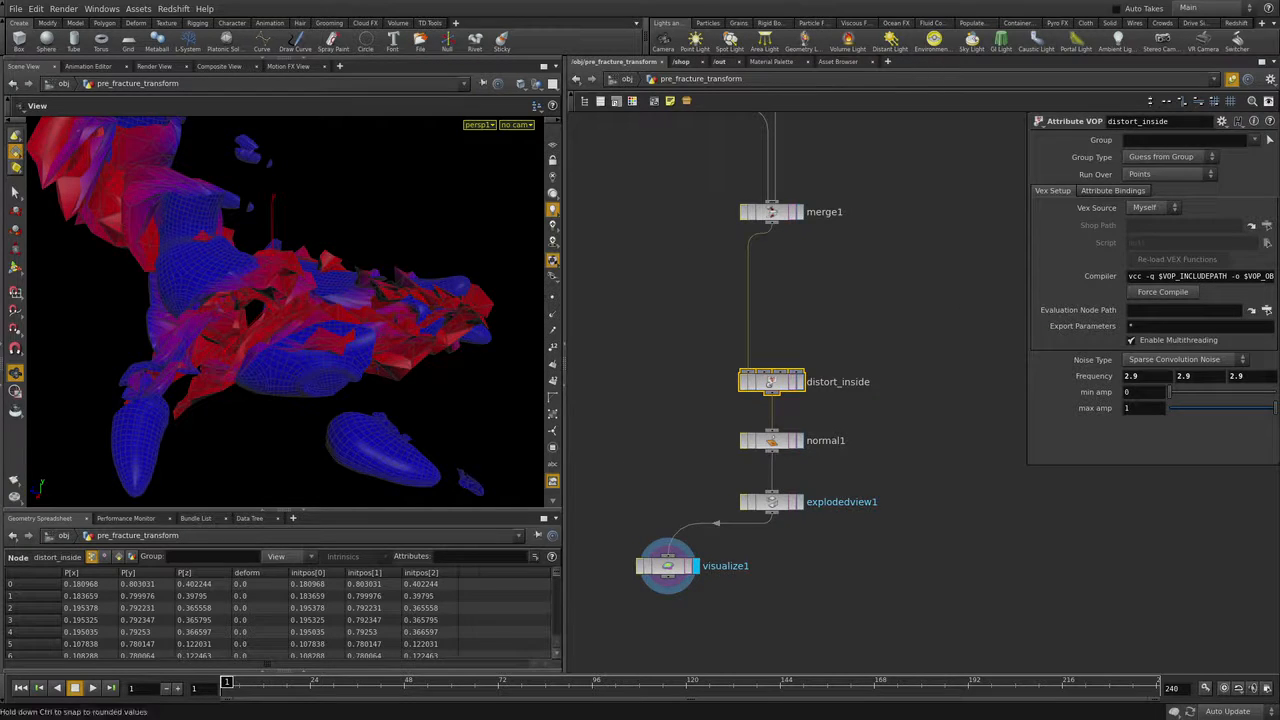
drag(1270, 408, 1186, 408)
click(1185, 359)
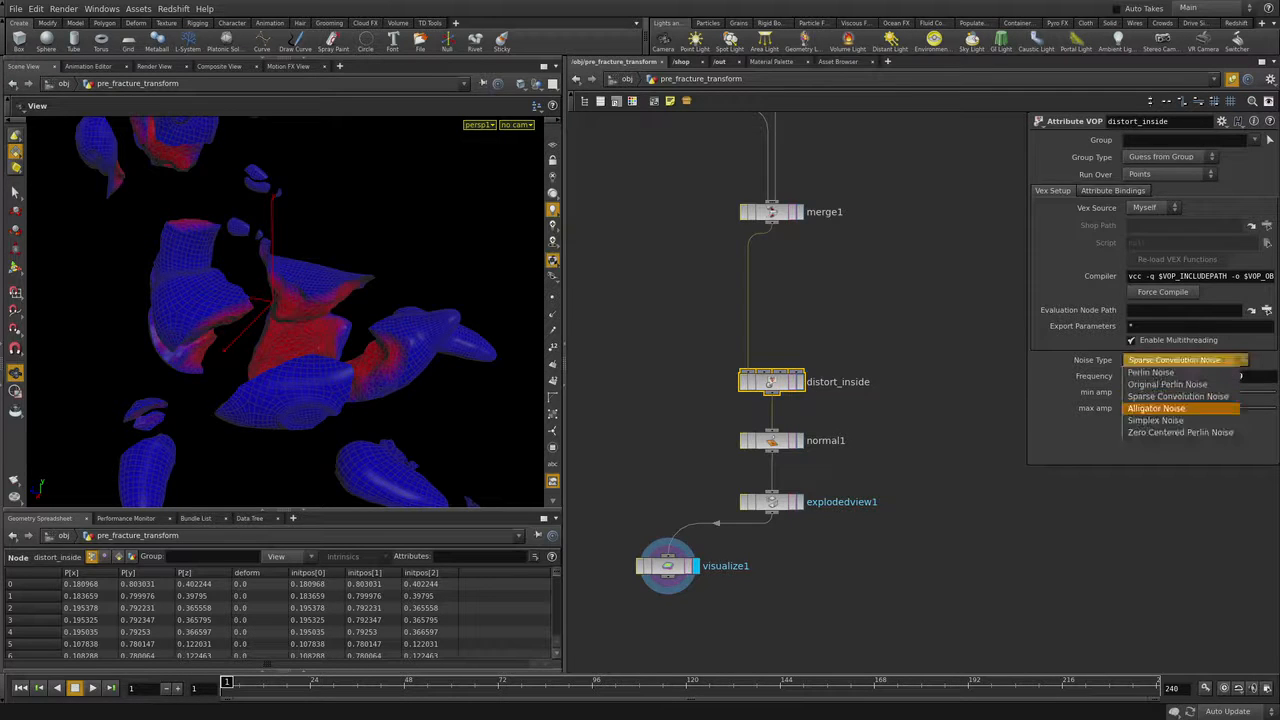
click(1176, 431)
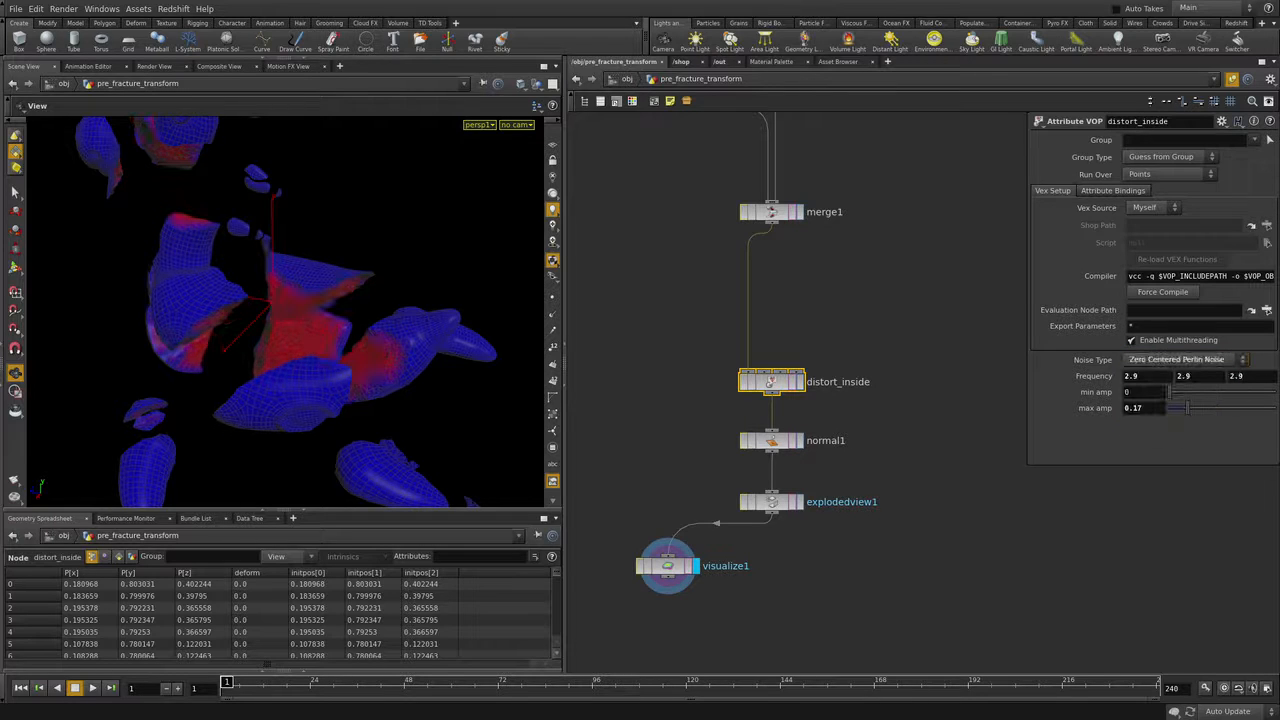
Step: Set distort_inside's frequency to 7.6 on all three axes and its max amp to 0.239
middle_drag(1090, 376, 1118, 378)
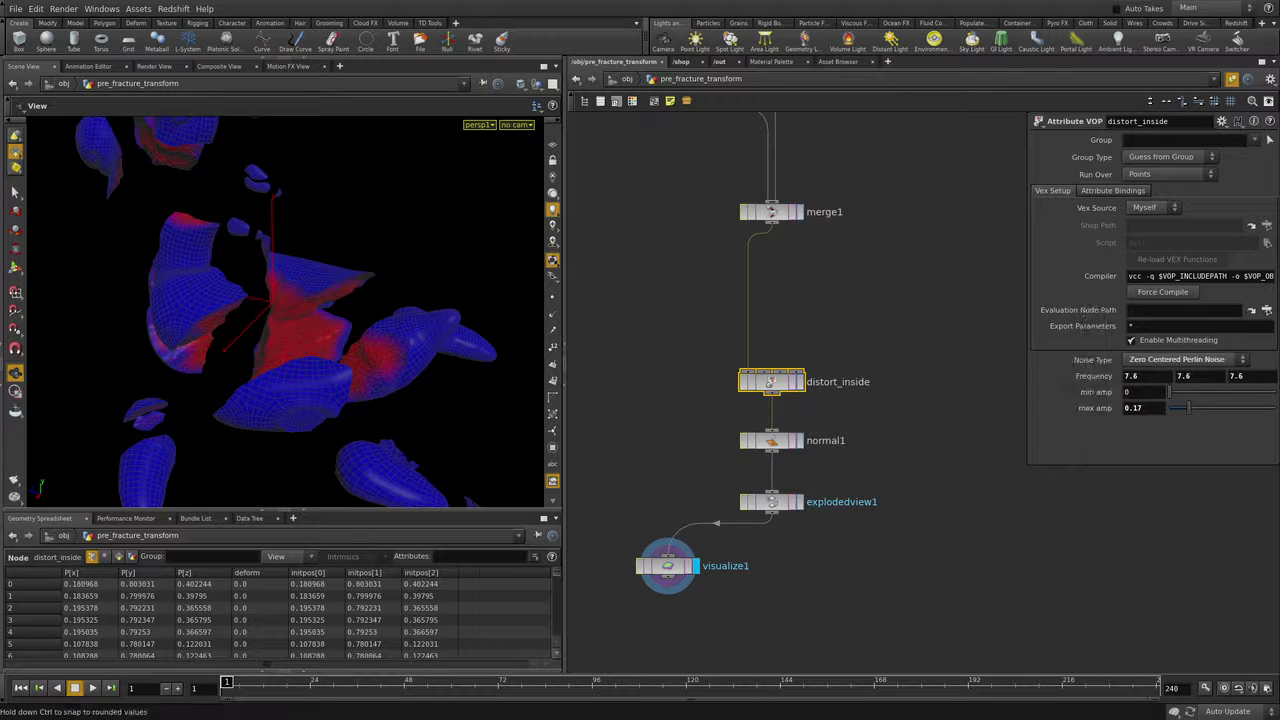
drag(1192, 408, 1195, 408)
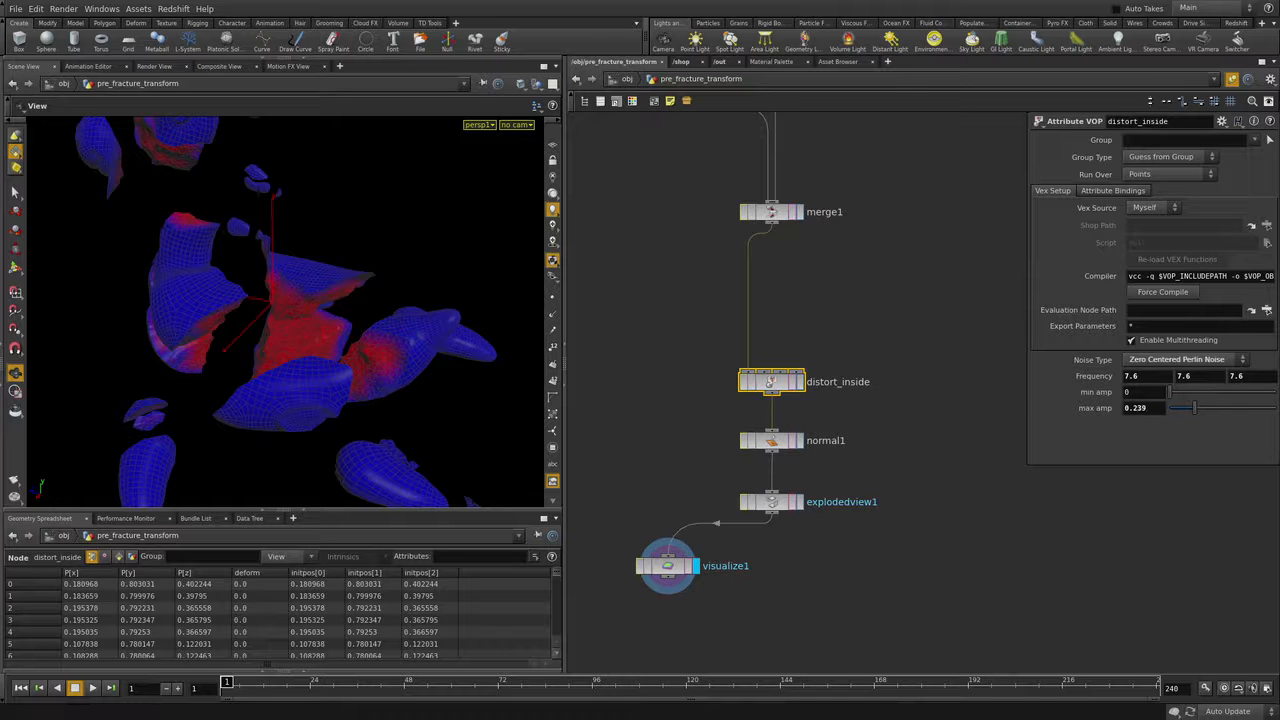
right_drag(285, 310, 400, 310)
drag(300, 330, 300, 280)
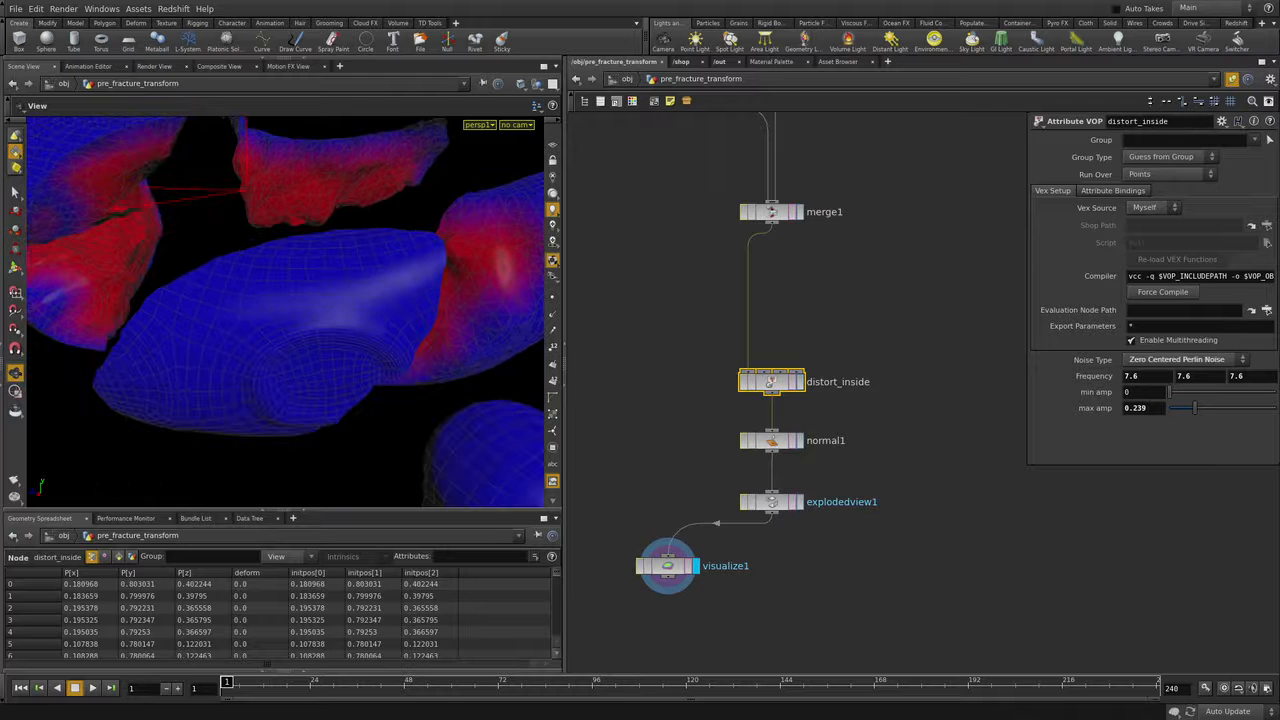
mouse_move(1168, 392)
mouse_down()
mouse_move(1184, 392)
mouse_move(1168, 392)
mouse_up()
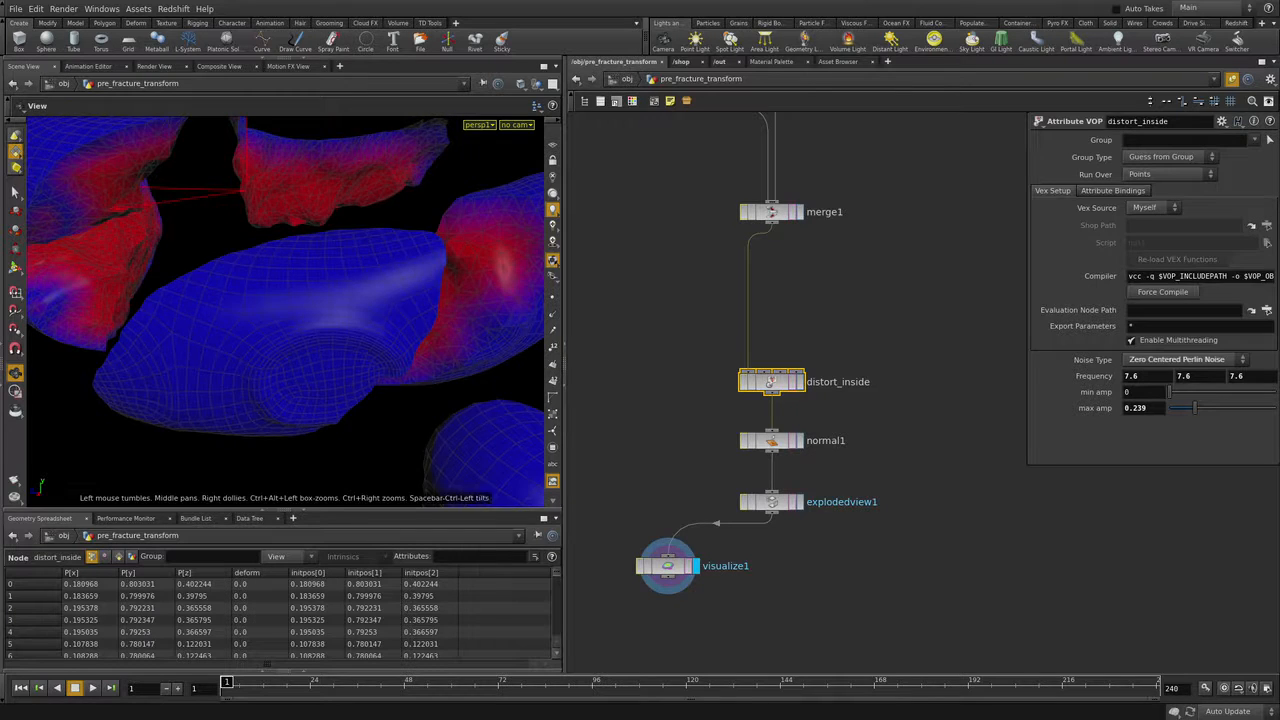
Step: Examine the distorted interior faces of the exploded rubber toy pieces from several angles and distances
right_drag(400, 310, 300, 310)
mouse_move(285, 310)
mouse_down()
mouse_move(445, 305)
mouse_move(385, 330)
mouse_move(300, 310)
mouse_up()
right_drag(300, 310, 430, 310)
drag(300, 310, 330, 310)
right_drag(400, 310, 300, 310)
mouse_move(300, 310)
mouse_down()
mouse_move(430, 300)
mouse_move(300, 320)
mouse_up()
right_drag(380, 310, 300, 310)
drag(300, 310, 320, 330)
right_drag(300, 310, 370, 310)
Step: Line up visualize1 directly beneath explodedview1 in the node chain
mouse_move(900, 300)
middle_down()
mouse_move(909, 394)
mouse_move(909, 300)
middle_up()
drag(873, 561, 781, 288)
drag(676, 566, 781, 483)
click(900, 300)
middle_drag(900, 300, 938, 600)
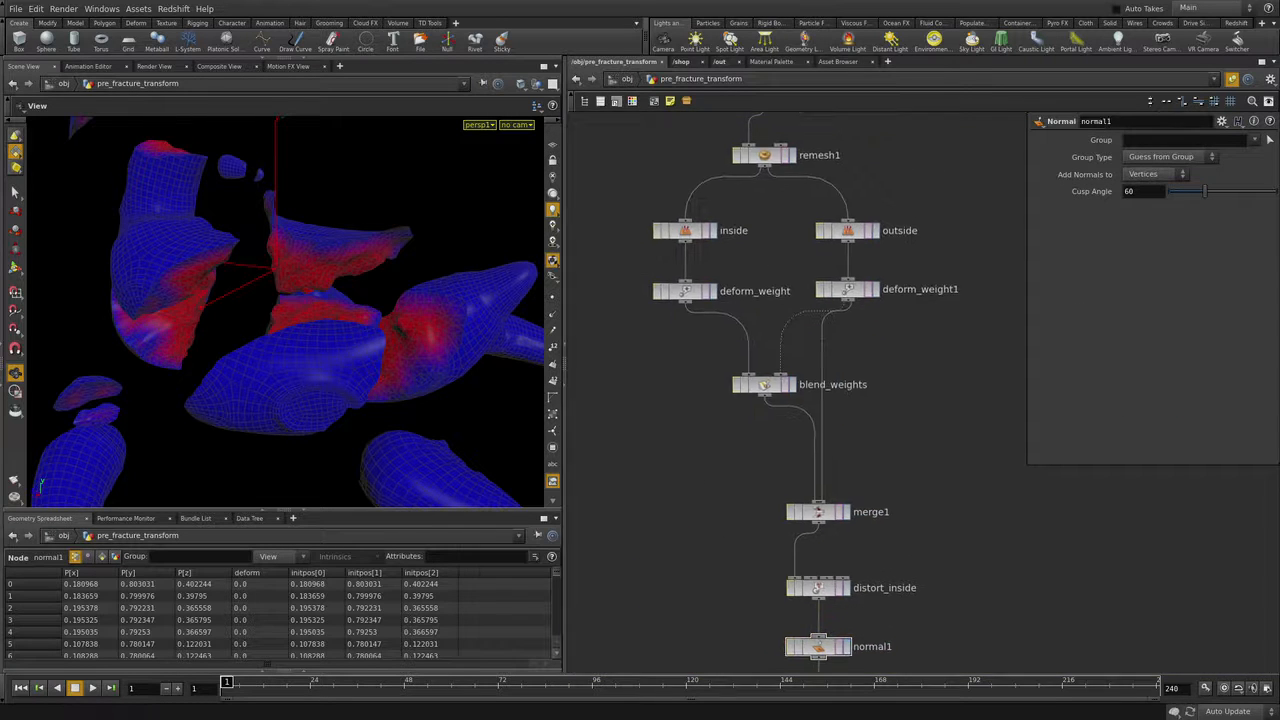
Step: Show remesh1's parameters and display the pieces shaded without wireframe for a close look at the interior surfaces
middle_drag(900, 420, 900, 581)
click(763, 315)
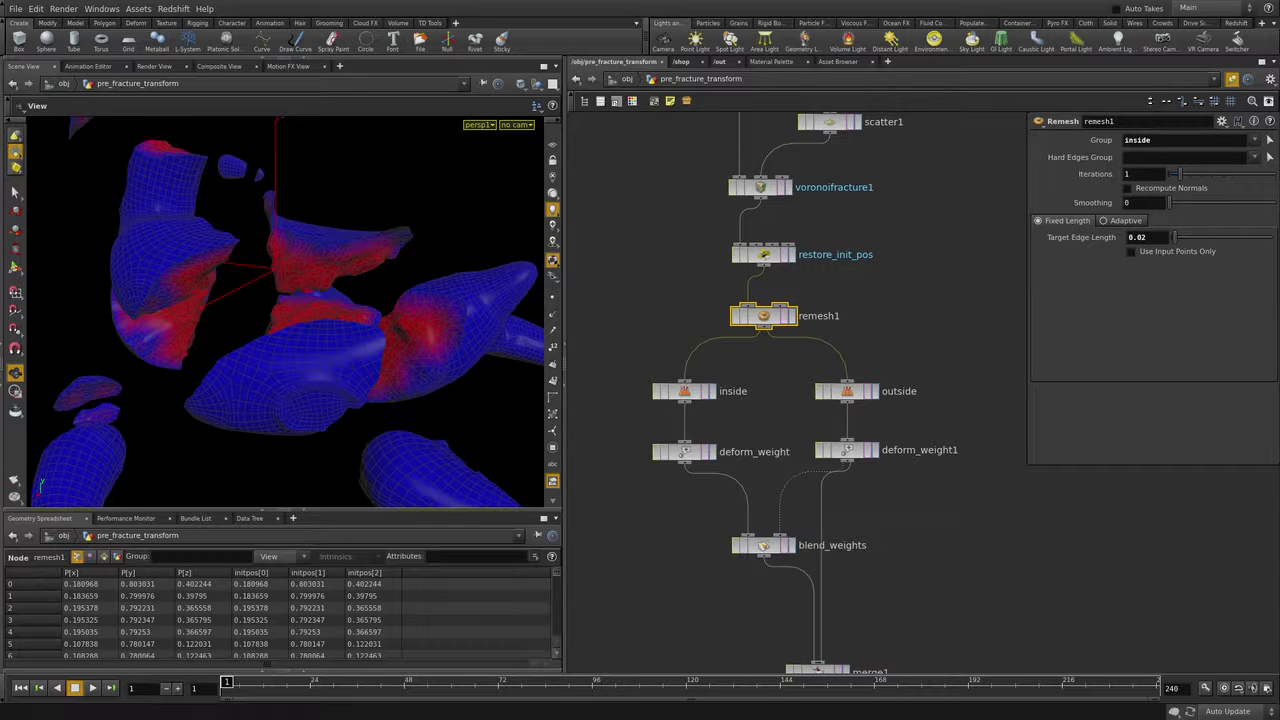
right_drag(285, 310, 350, 310)
drag(285, 310, 480, 330)
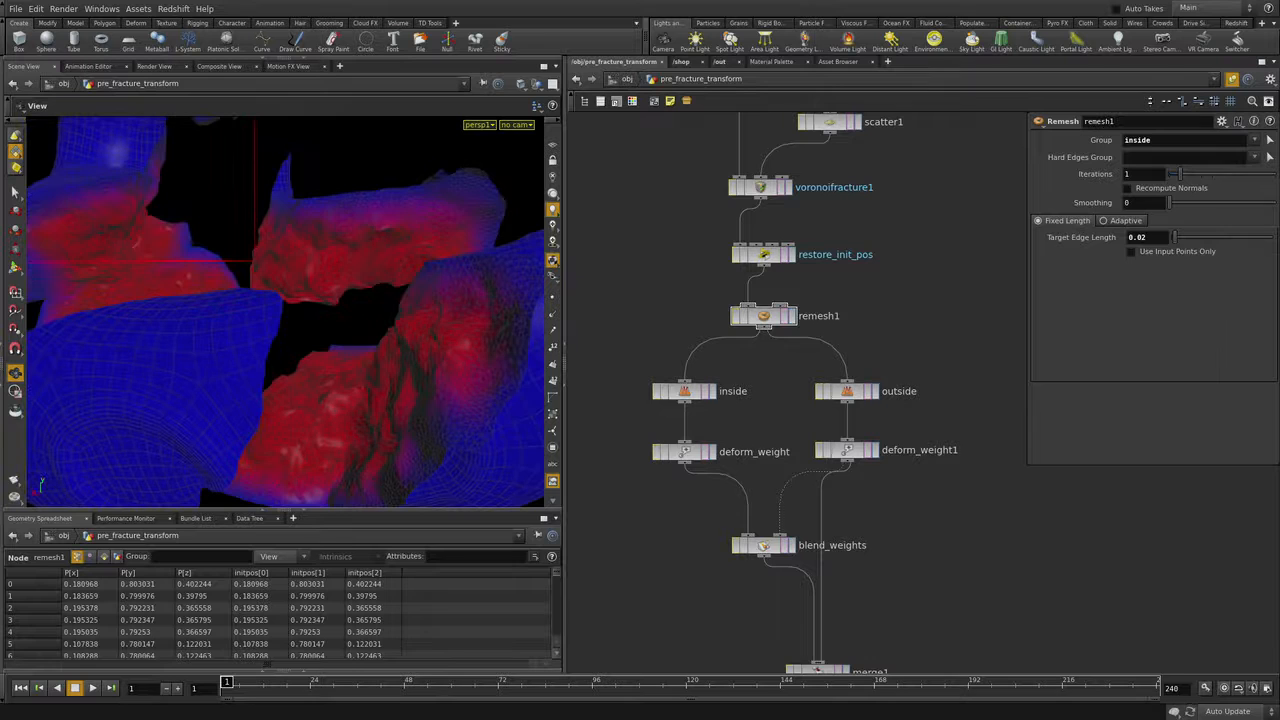
key(shift+w)
mouse_move(300, 310)
mouse_down()
mouse_move(430, 300)
mouse_move(330, 310)
mouse_up()
Step: Set distort_inside's max amp to 0.1 and inspect the interior faces of the rubber toy pieces
middle_drag(940, 600, 937, 290)
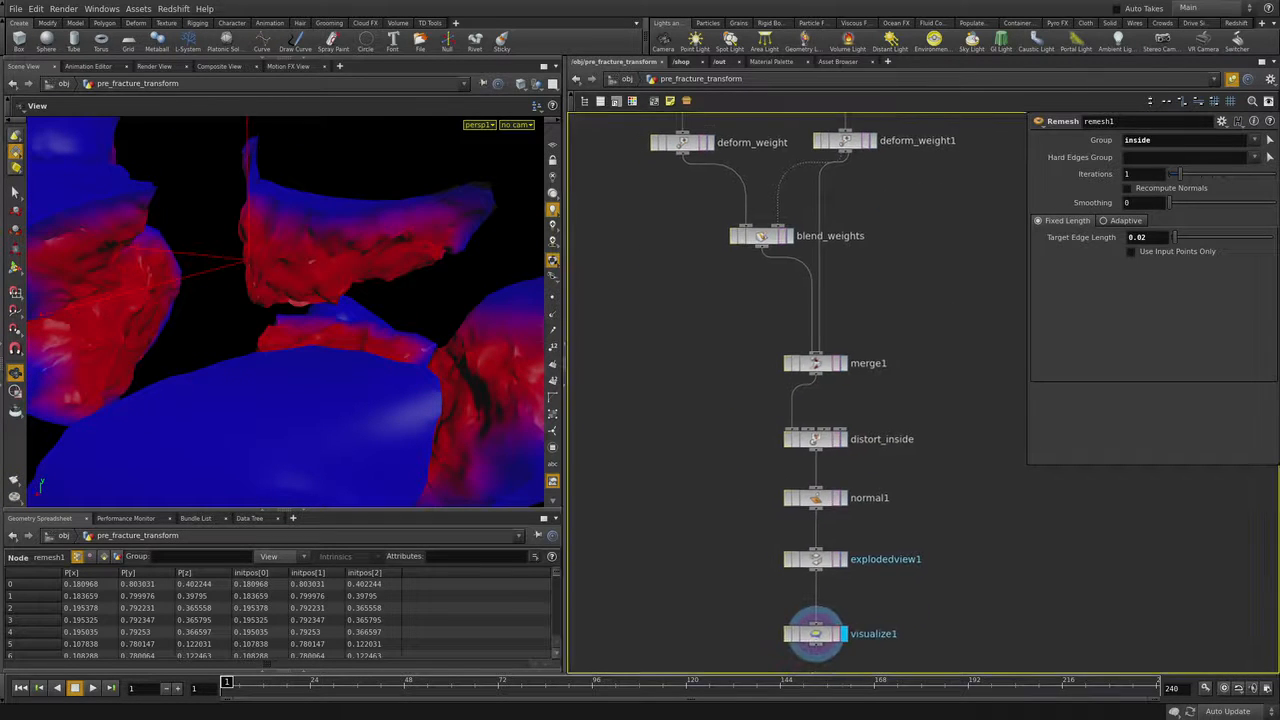
click(813, 440)
double_click(1139, 408)
text(1)
key(Return)
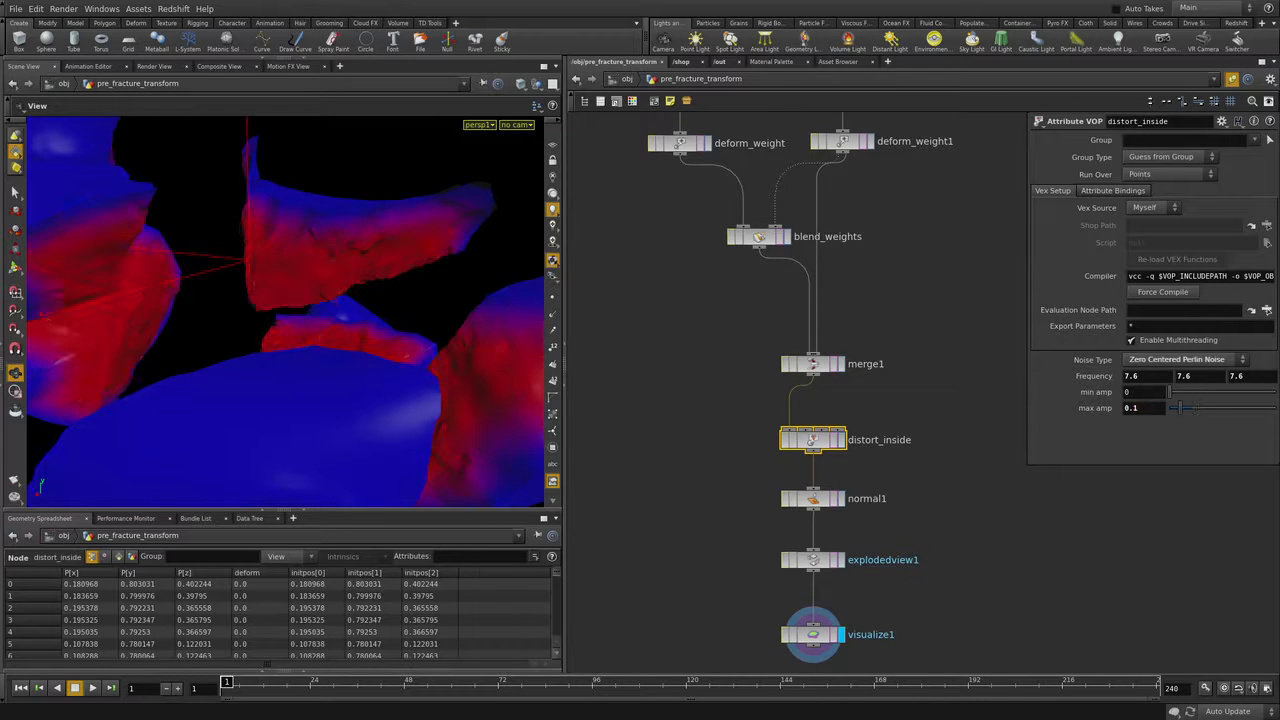
drag(178, 286, 350, 330)
right_drag(350, 330, 410, 355)
drag(410, 355, 294, 298)
Step: Add a Torus node beside testgeometry_rubbertoy1 and feed it into IN_GEO in place of attribdelete1, moving that node aside
middle_drag(800, 420, 816, 532)
middle_drag(760, 120, 805, 665)
middle_drag(800, 300, 788, 580)
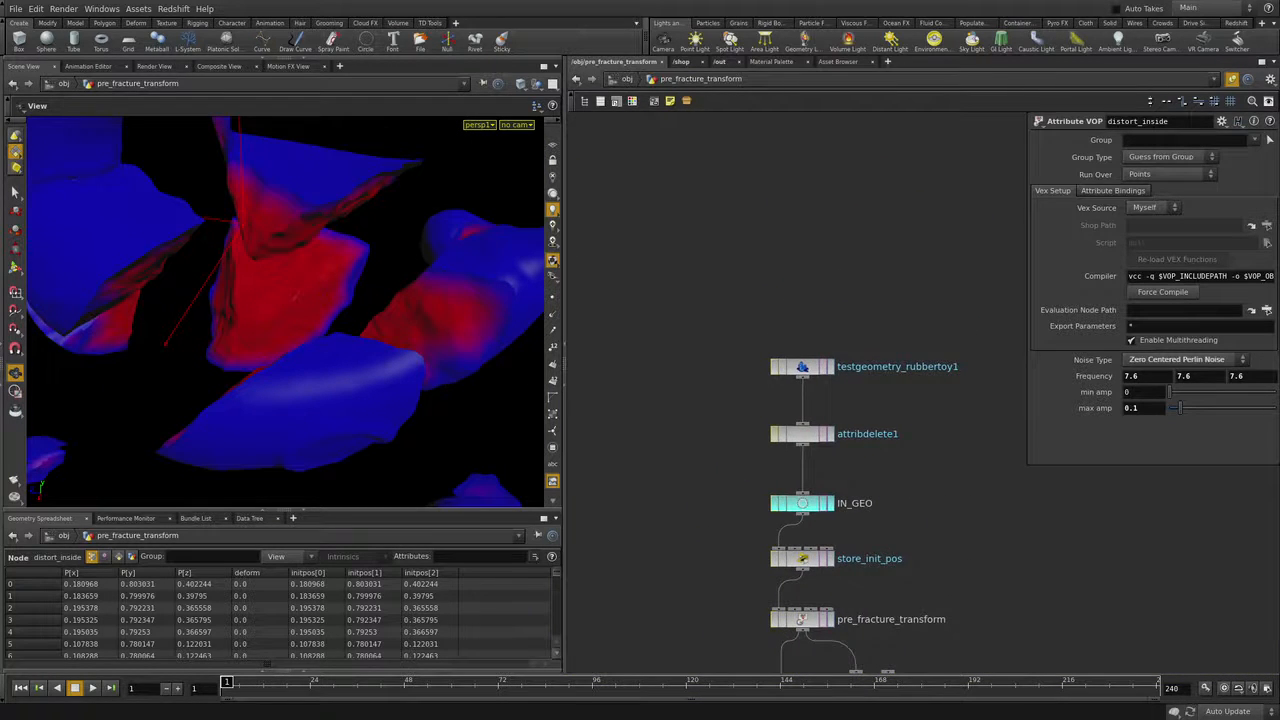
middle_drag(663, 402, 718, 362)
key(Tab)
text(torus)
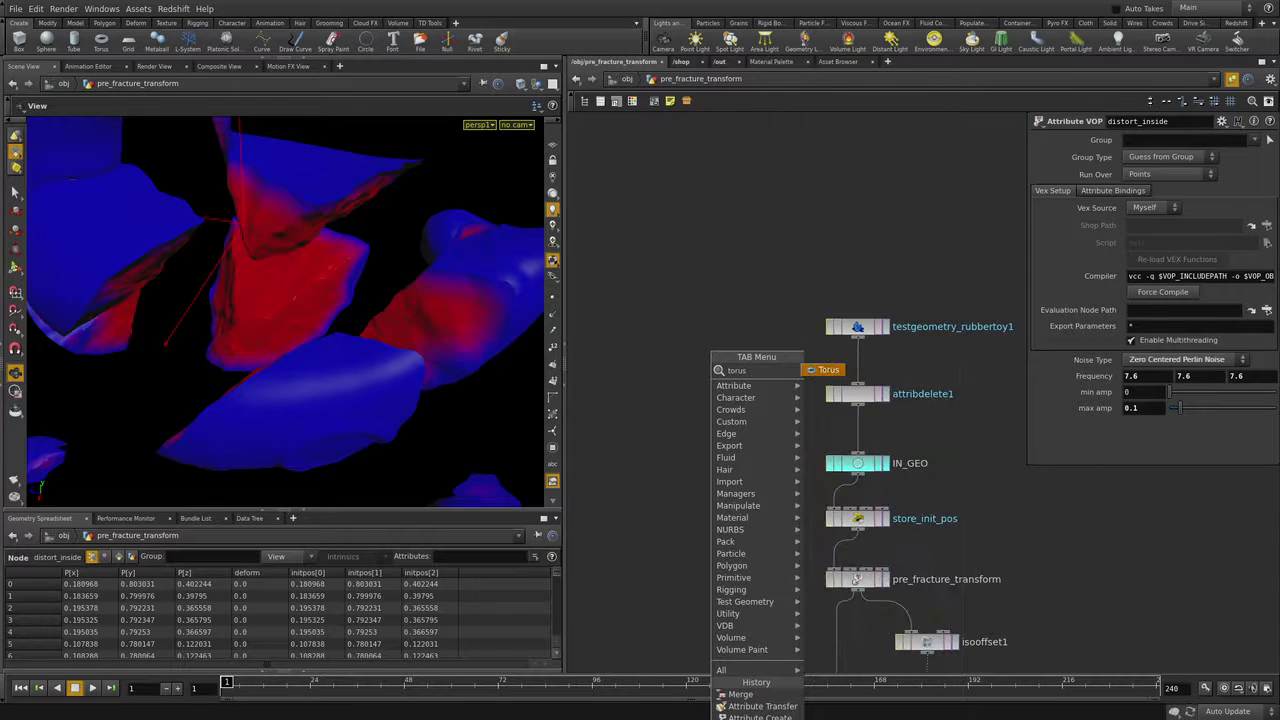
key(Return)
click(744, 337)
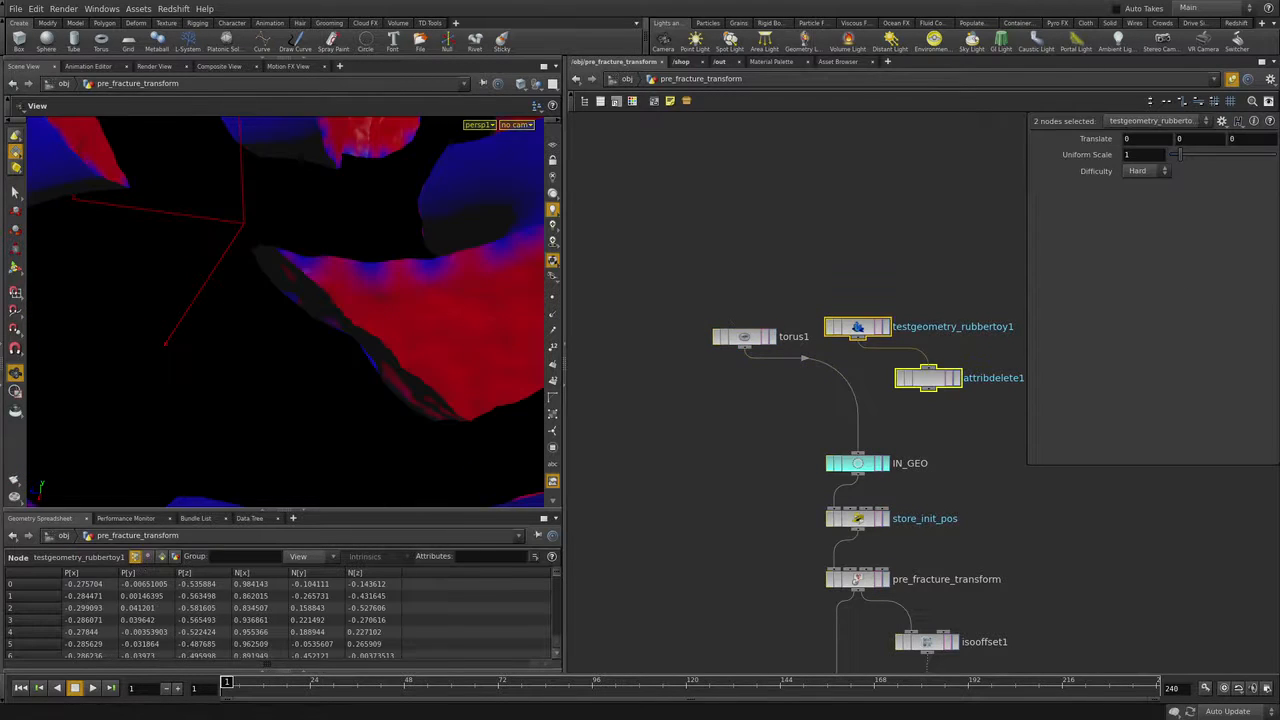
Step: Examine the exploded torus pieces, moving in close to their distorted interior faces
middle_drag(700, 480, 695, 359)
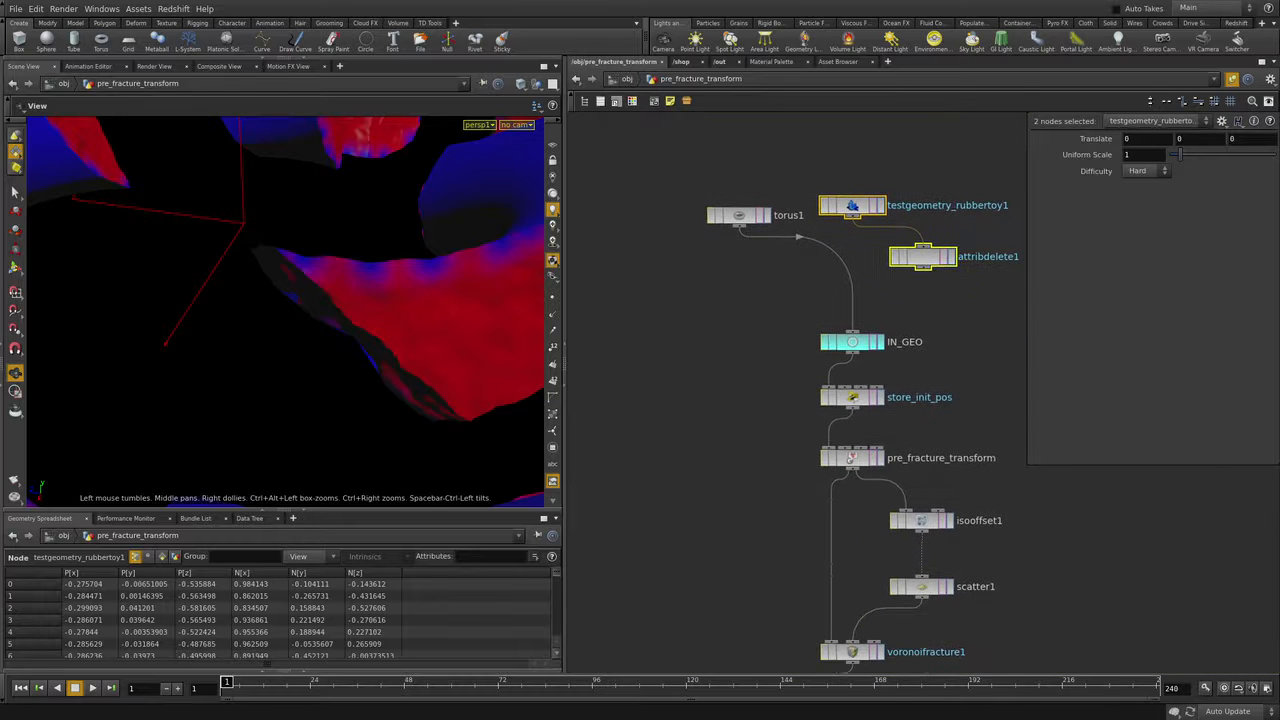
scroll(285, 312, down, 5)
drag(285, 312, 280, 400)
scroll(285, 312, up, 4)
drag(285, 312, 285, 240)
middle_drag(285, 312, 240, 245)
scroll(285, 312, up, 4)
drag(285, 312, 295, 340)
Step: Set distort_inside's frequency to 3 on all three axes and its max amp to 0.3
middle_drag(900, 600, 818, 223)
middle_drag(830, 600, 825, 260)
click(823, 497)
double_click(1131, 376)
text(3)
key(Tab)
text(3)
key(Tab)
text(3)
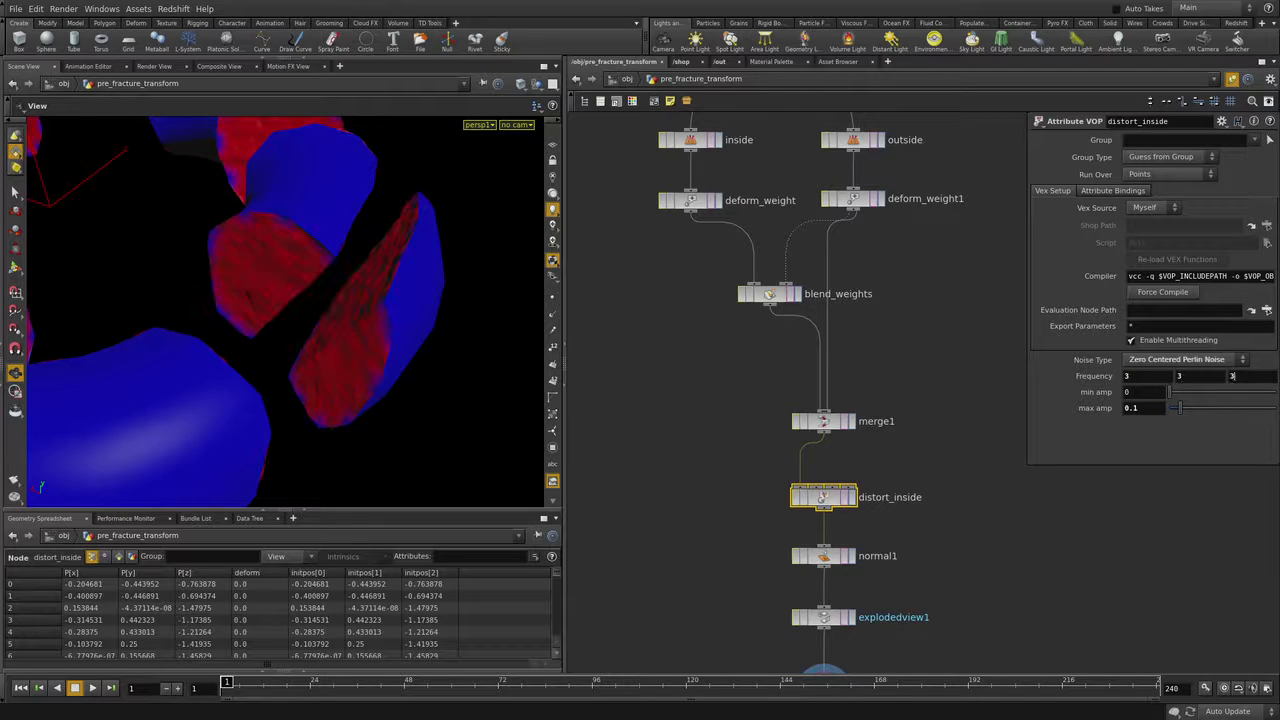
key(Return)
text(0.3)
key(Return)
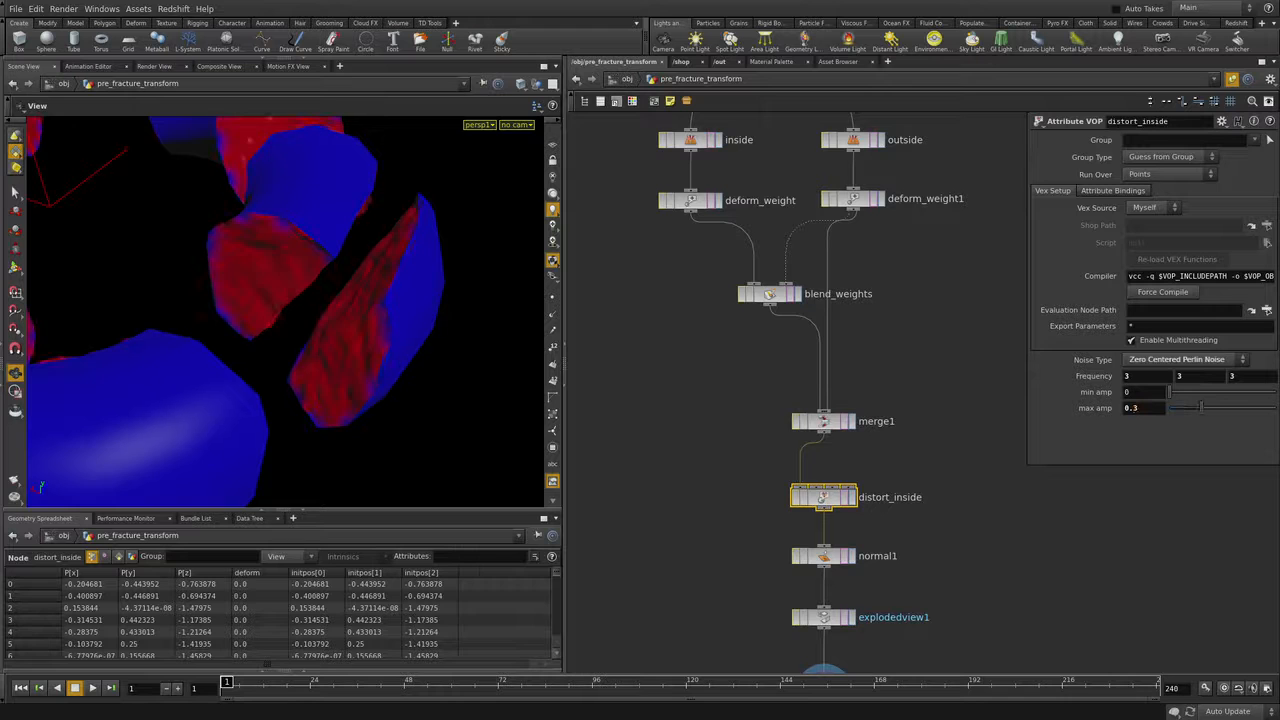
Step: Inspect the whole fractured torus and the rougher interior surfaces of its pieces from different angles
drag(285, 310, 348, 296)
right_drag(348, 296, 250, 300)
middle_drag(250, 300, 350, 325)
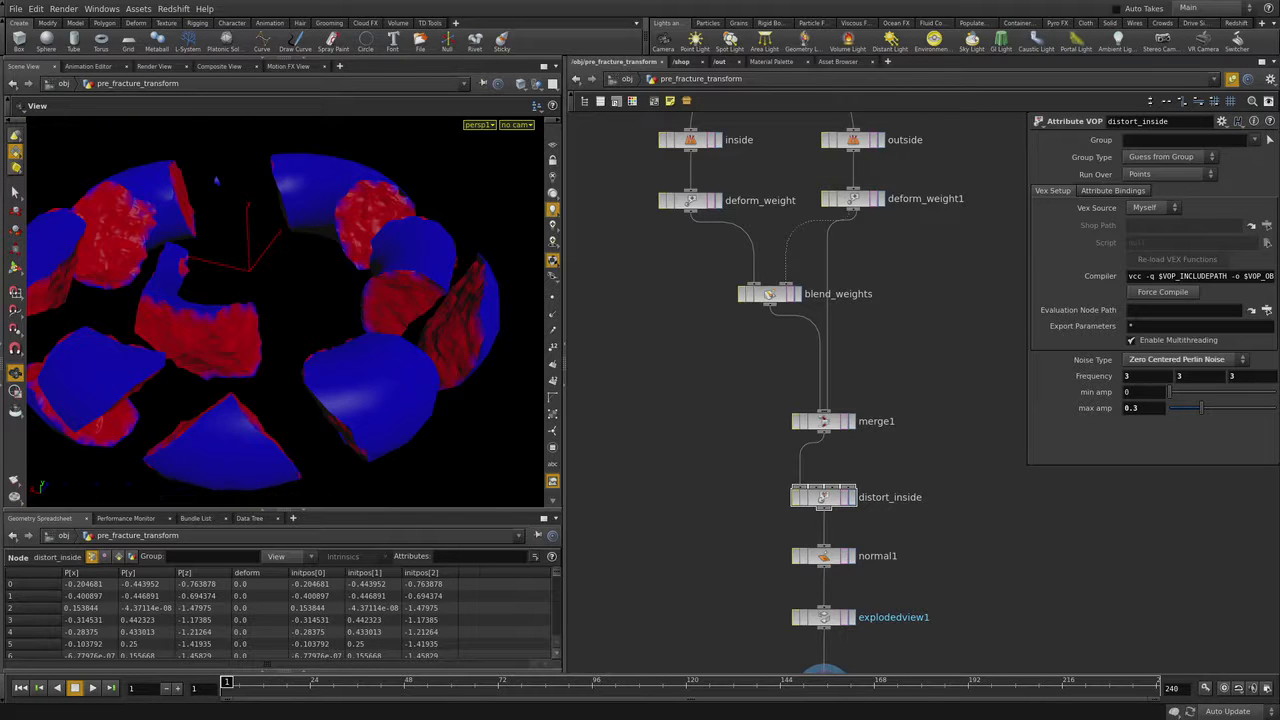
mouse_move(300, 300)
mouse_down()
mouse_move(240, 315)
mouse_move(250, 390)
mouse_move(310, 370)
mouse_move(350, 330)
mouse_move(300, 320)
mouse_up()
right_drag(300, 320, 380, 360)
drag(300, 320, 310, 230)
right_drag(310, 230, 250, 280)
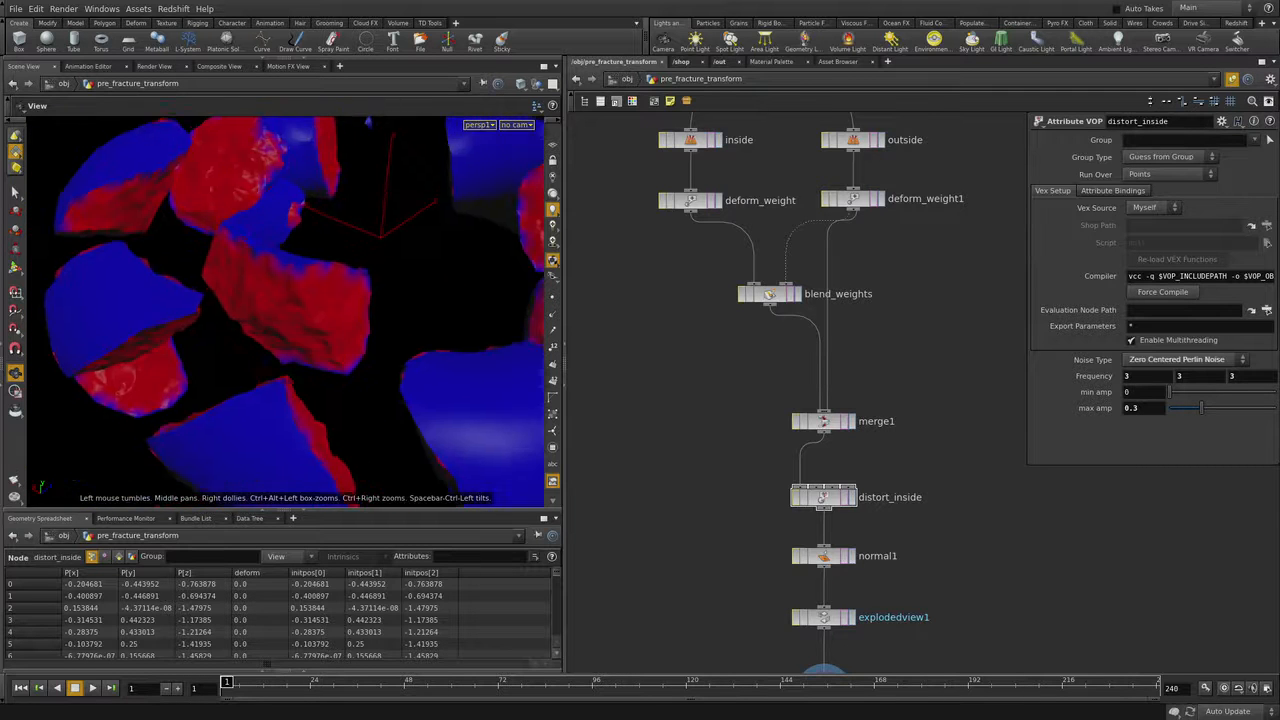
Step: Examine the distorted interior face and outer edge of one torus piece at close range
drag(250, 280, 350, 300)
right_drag(350, 300, 400, 330)
drag(400, 330, 450, 310)
mouse_move(300, 300)
mouse_down()
mouse_move(360, 305)
mouse_move(320, 290)
mouse_up()
right_drag(320, 290, 385, 340)
drag(250, 310, 405, 290)
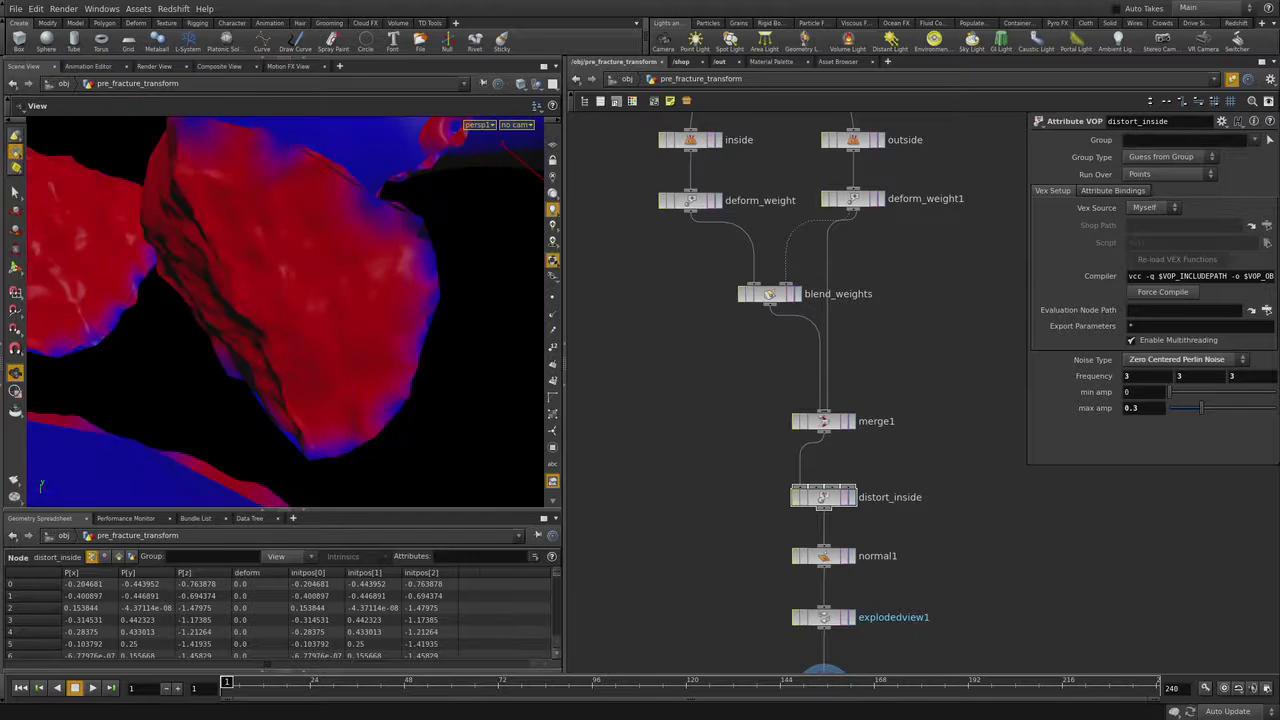
Step: Select the blend_weights node, shift it slightly in the network, and set its distance threshold to 0.02
mouse_move(823, 480)
middle_down()
mouse_move(766, 282)
mouse_move(777, 301)
middle_up()
drag(737, 289, 843, 343)
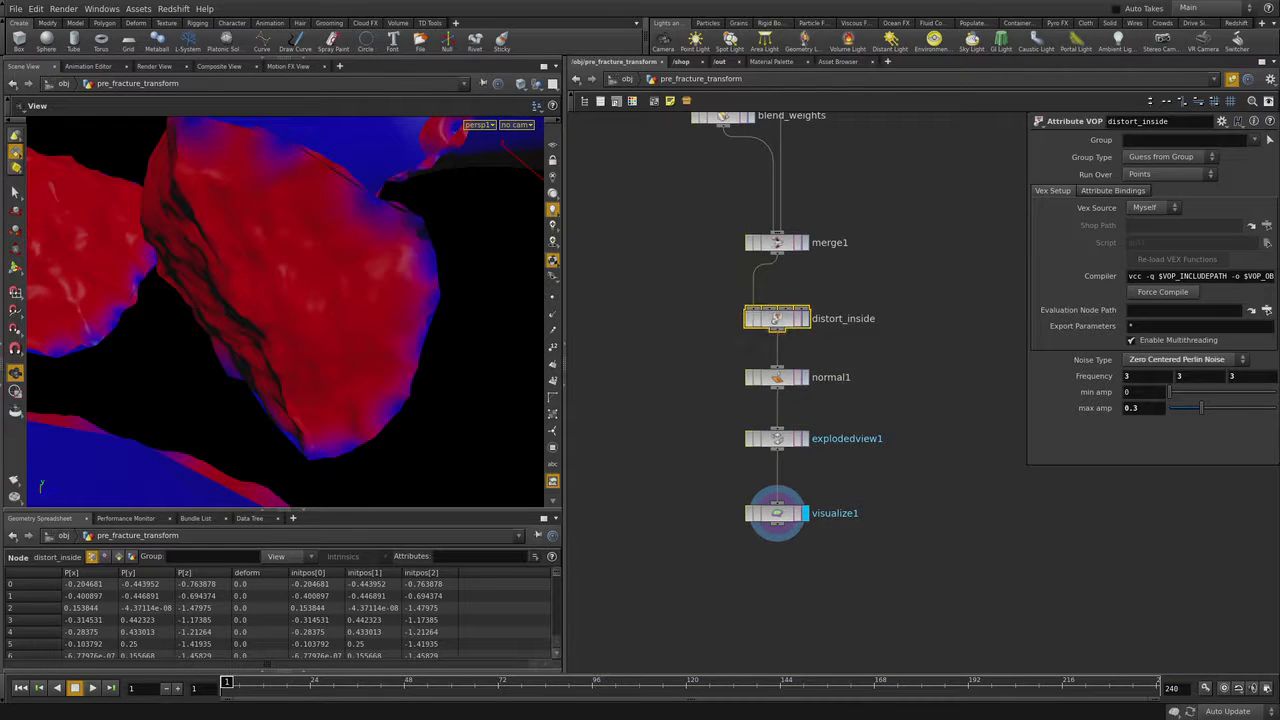
middle_drag(843, 343, 865, 501)
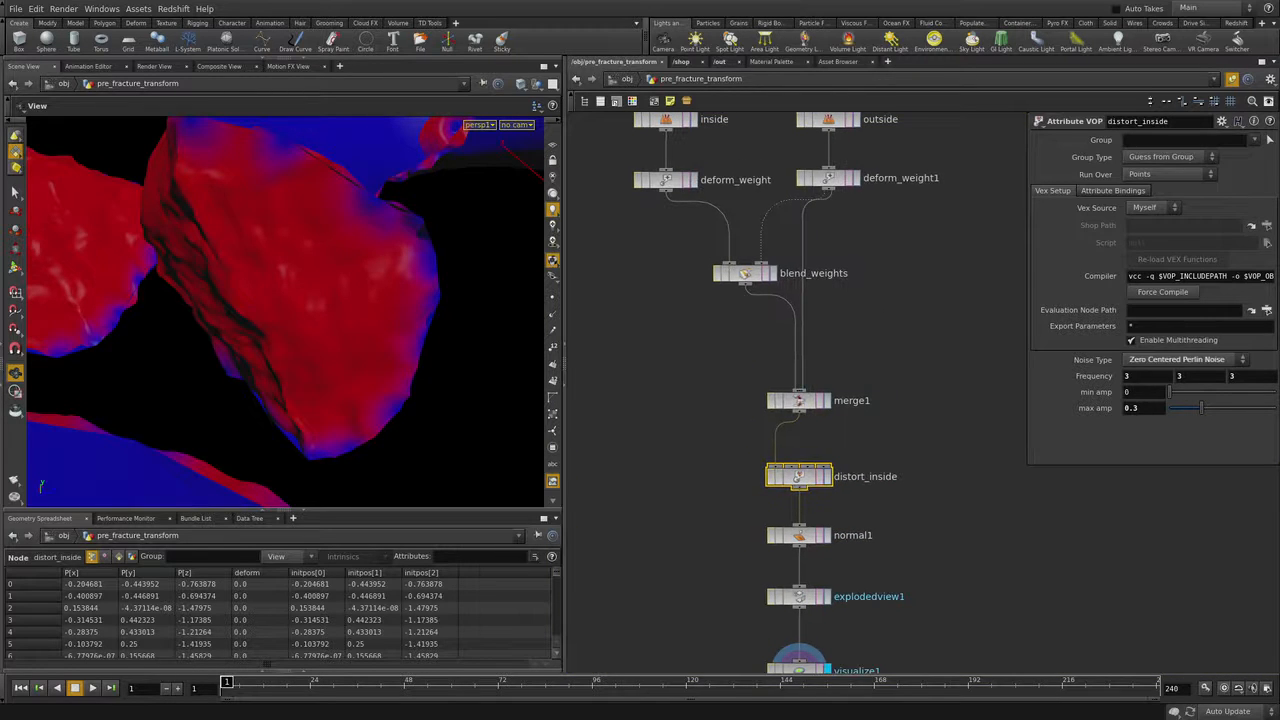
click(745, 273)
drag(745, 273, 737, 278)
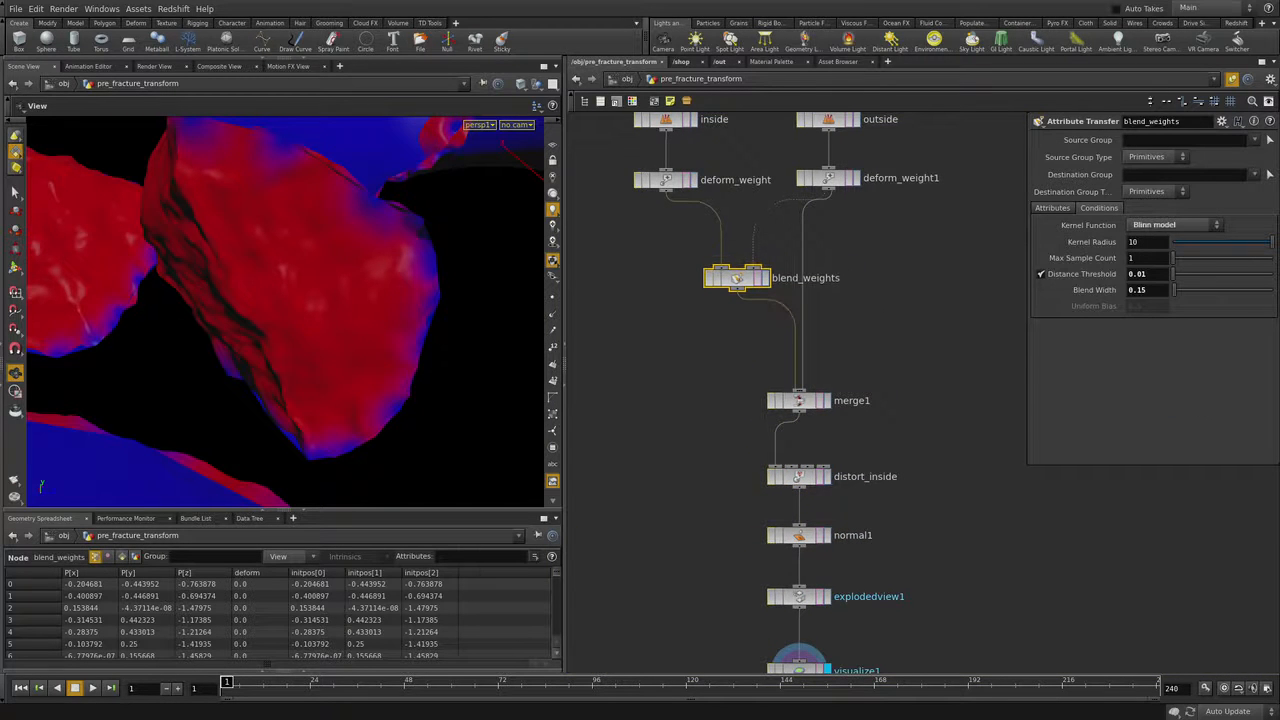
click(1143, 273)
text(2)
key(Return)
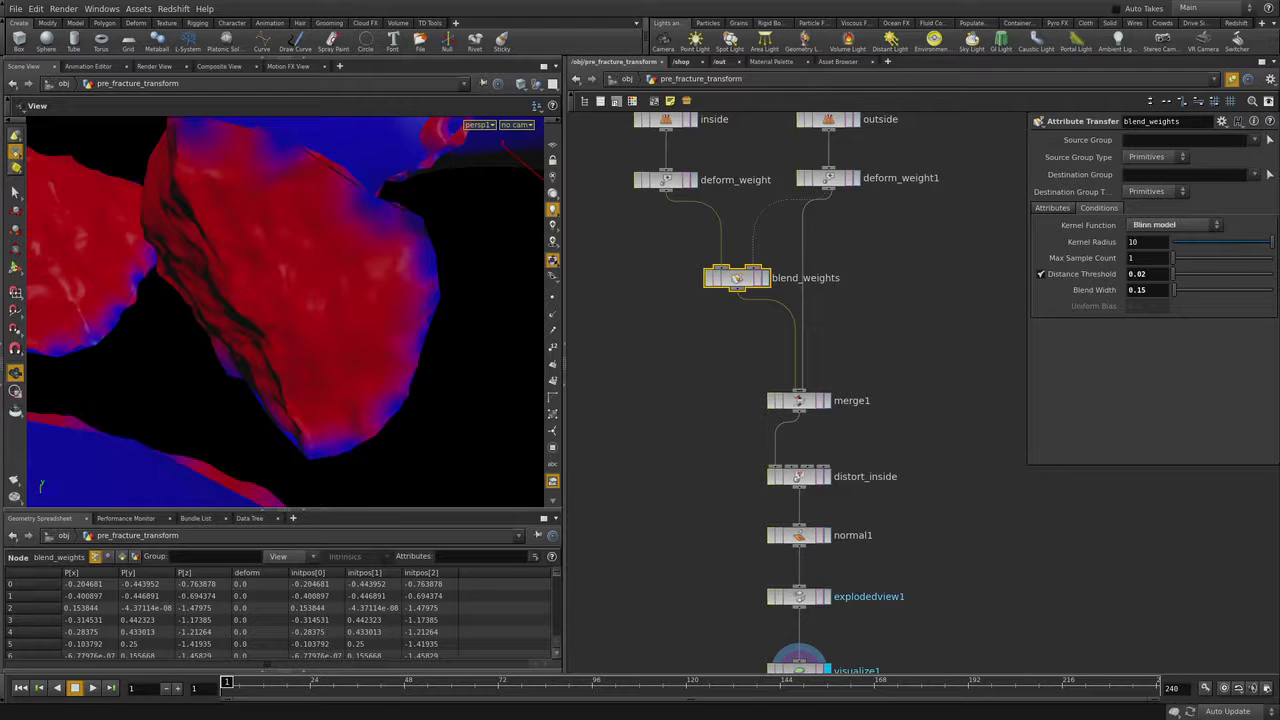
Step: Set blend_weights' blend width to 0.1 and its distance threshold to 0.04
click(1147, 290)
key(BackSpace)
key(Return)
key(BackSpace)
text(4)
key(Return)
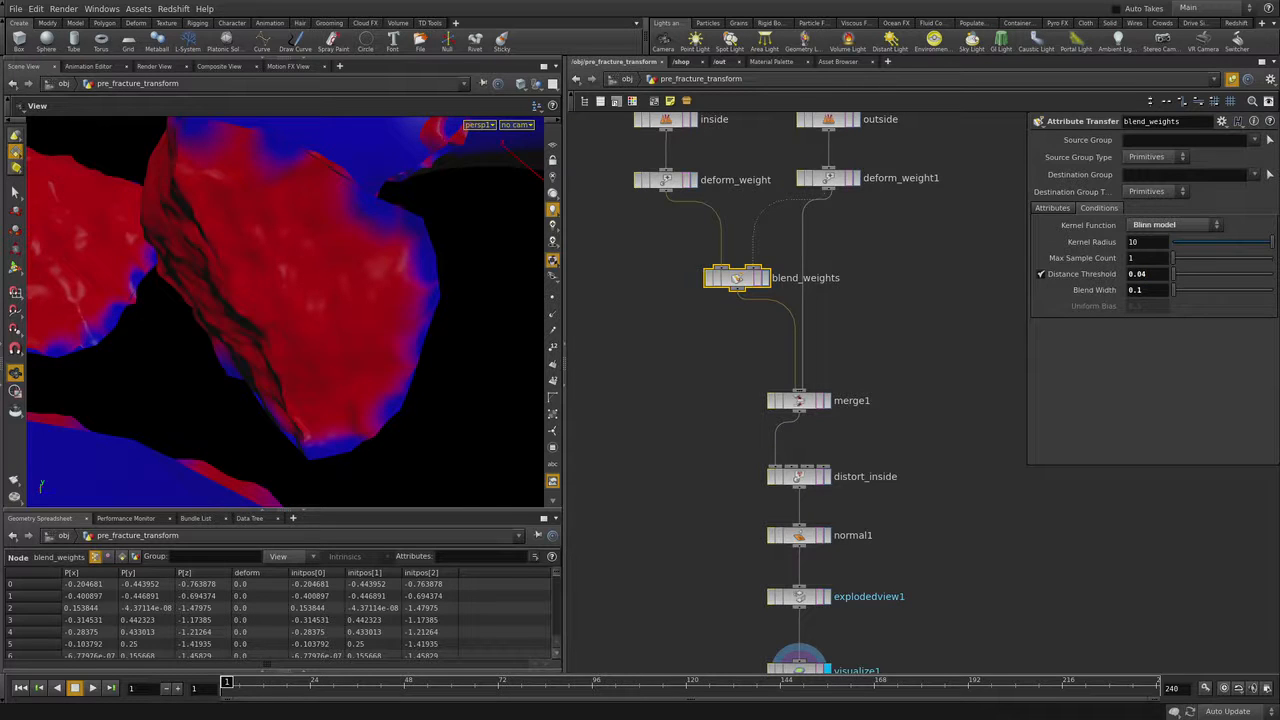
Step: Set blend_weights' distance threshold to 0.05 and adjust its blend width to 0.34
key(BackSpace)
text(5)
key(Return)
drag(1176, 290, 1176, 290)
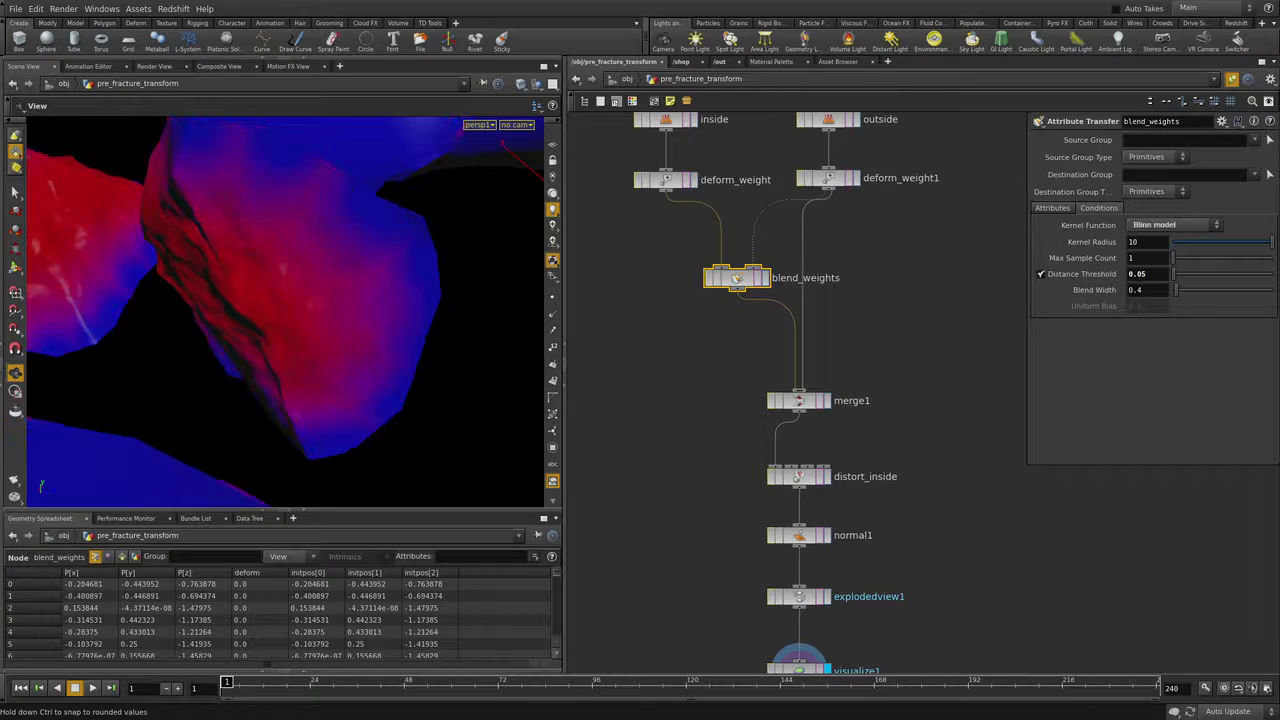
Step: Inspect the whole exploded torus from several angles, checking how the deform weight blends from outer edges into interior faces
mouse_move(285, 310)
alt+mouse_down()
mouse_move(360, 310)
mouse_move(285, 310)
alt+mouse_up()
alt+right_drag(285, 310, 200, 310)
mouse_move(285, 310)
alt+mouse_down()
mouse_move(360, 280)
mouse_move(400, 350)
mouse_move(340, 300)
mouse_move(295, 300)
mouse_move(350, 320)
mouse_move(300, 290)
alt+mouse_up()
alt+right_drag(300, 290, 200, 310)
mouse_move(295, 300)
alt+mouse_down()
mouse_move(310, 380)
mouse_move(290, 315)
alt+mouse_up()
mouse_move(290, 315)
alt+right_down()
mouse_move(400, 305)
mouse_move(300, 305)
alt+right_up()
mouse_move(300, 305)
alt+mouse_down()
mouse_move(305, 355)
mouse_move(300, 310)
alt+mouse_up()
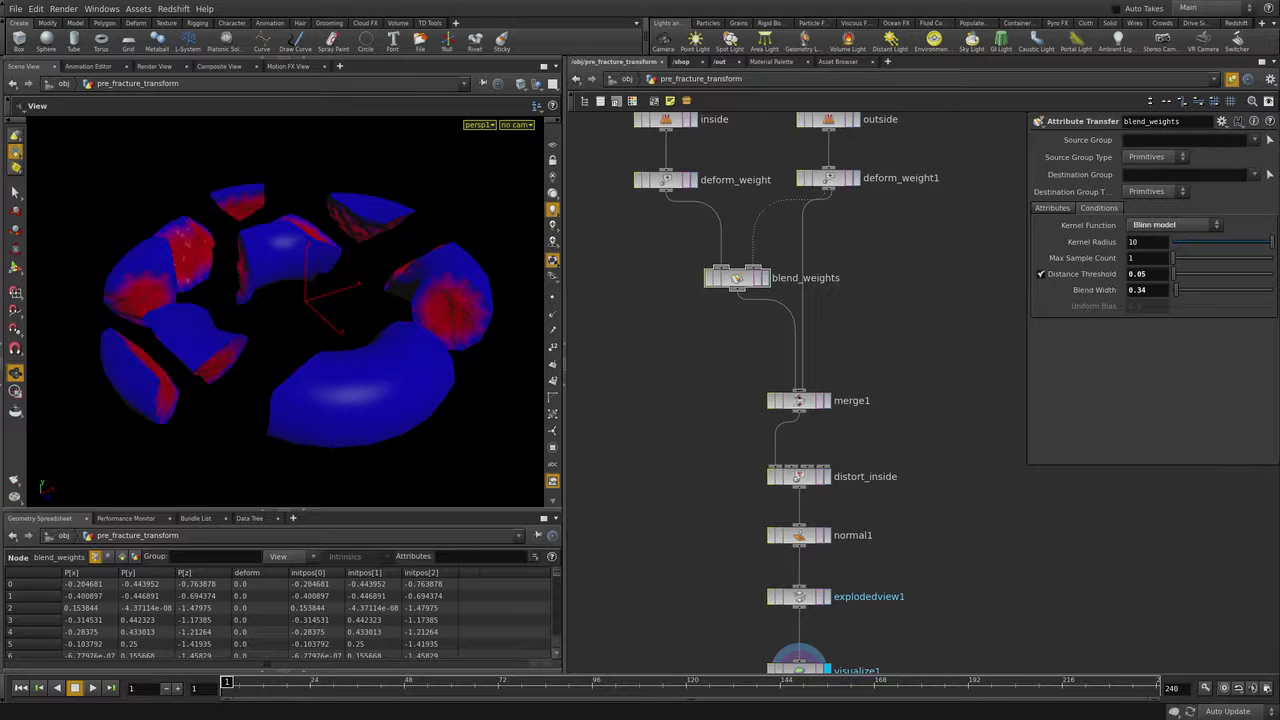
alt+drag(300, 310, 385, 390)
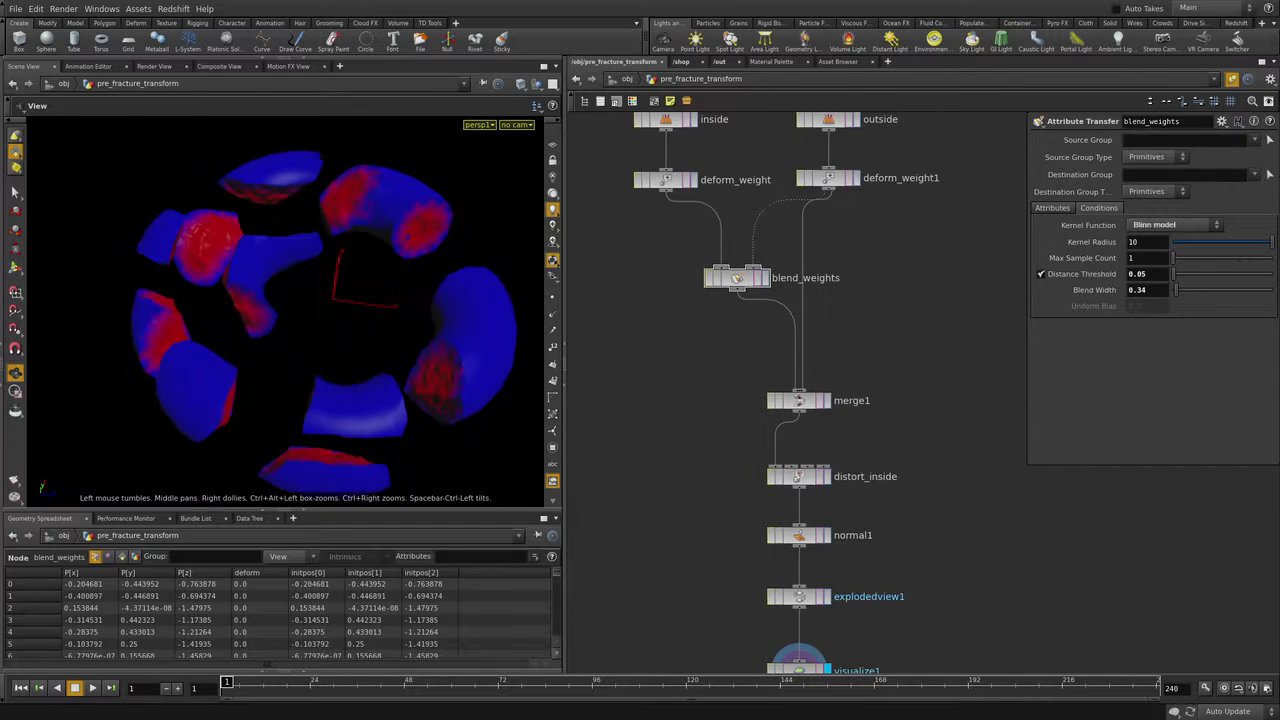